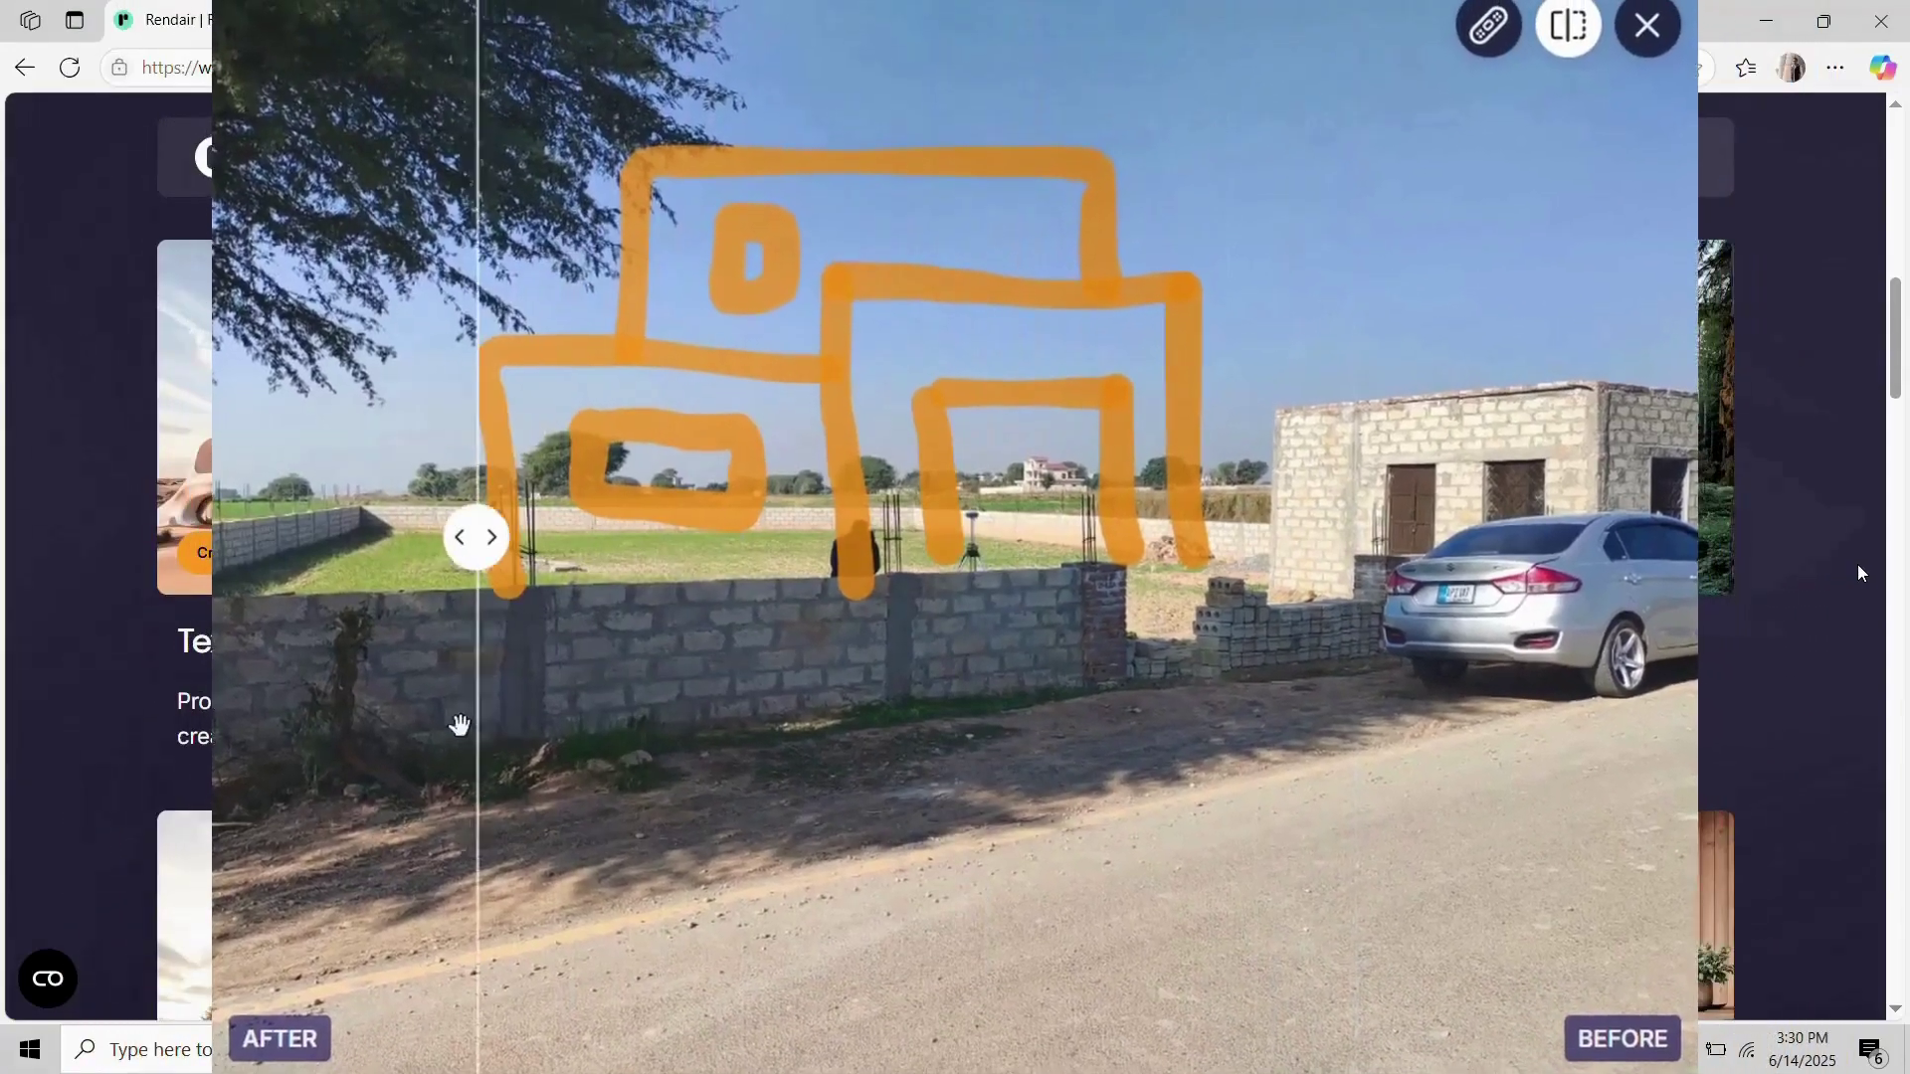
Step: Search Google for 'rendair ai' and open the 'Rendair | Renders made easy.' result
scroll(1856, 572, "down", 5)
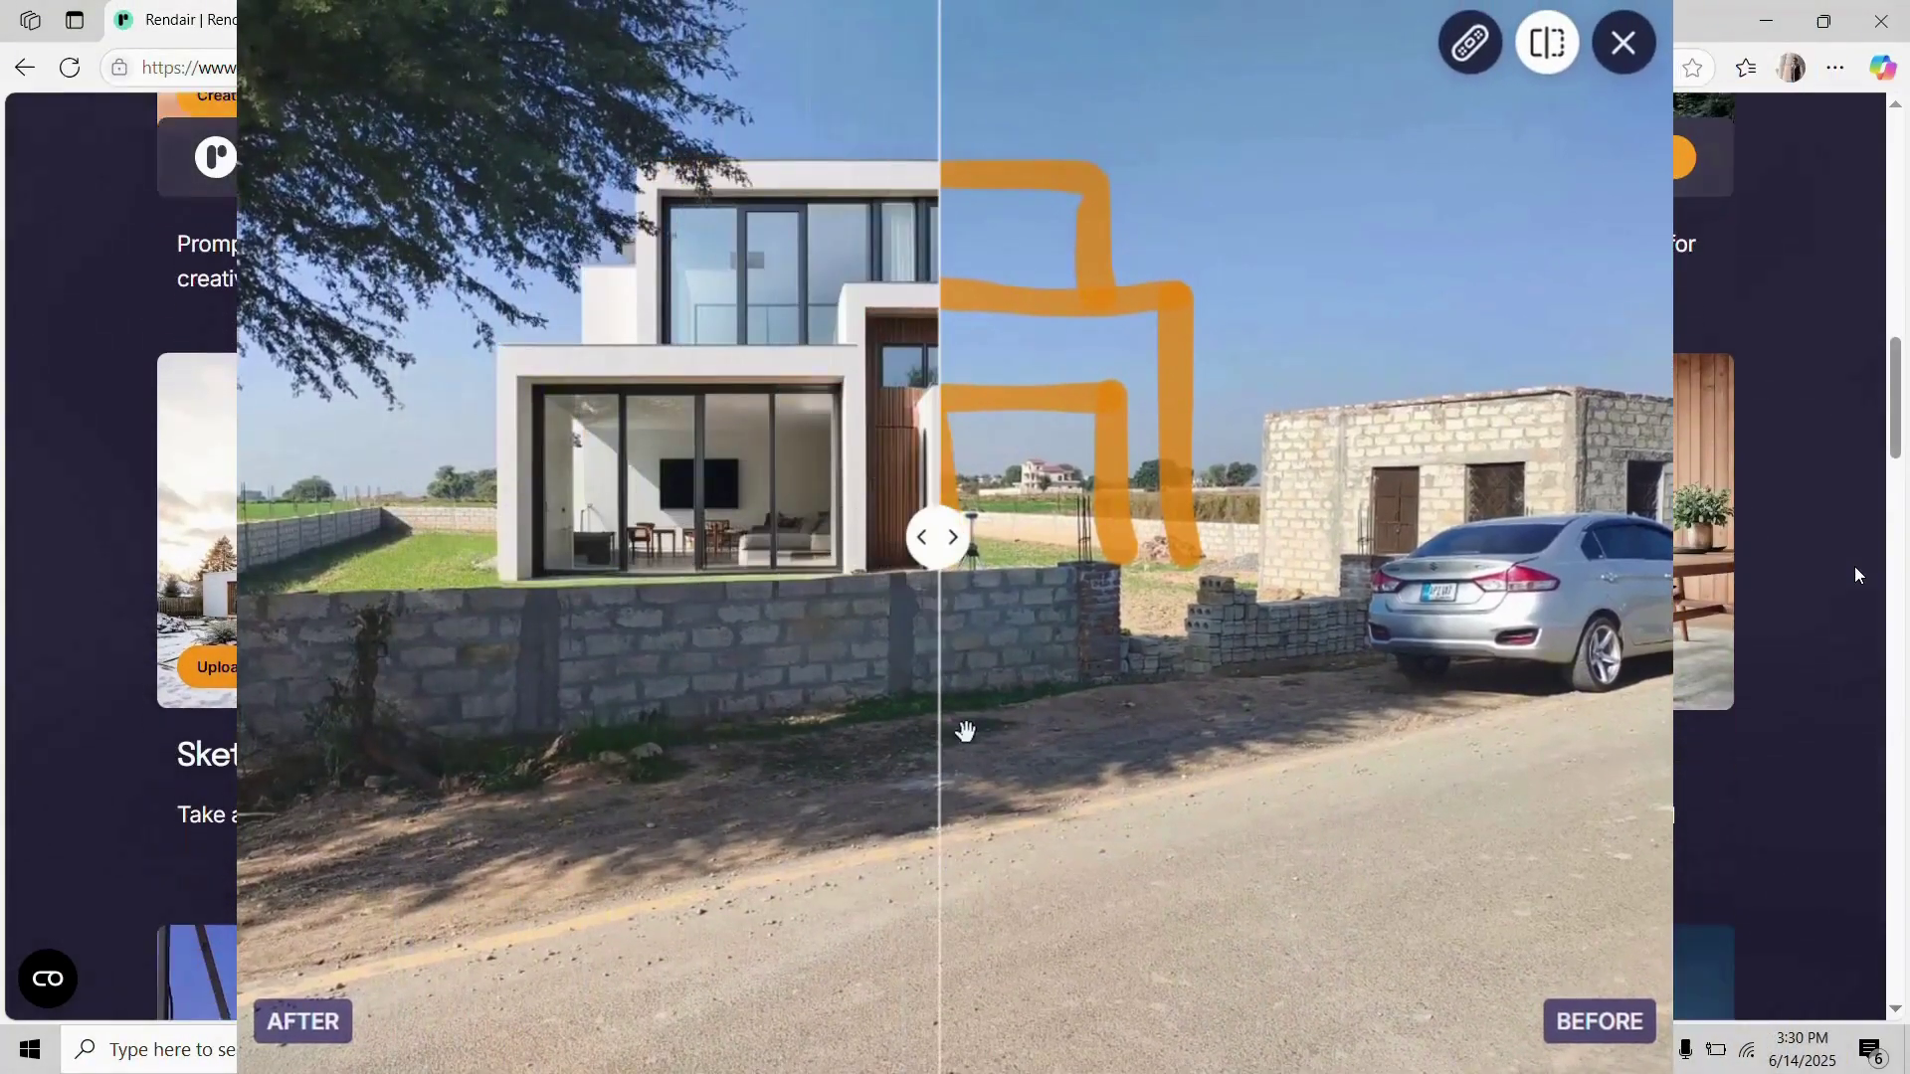
scroll(1854, 575, "down", 3)
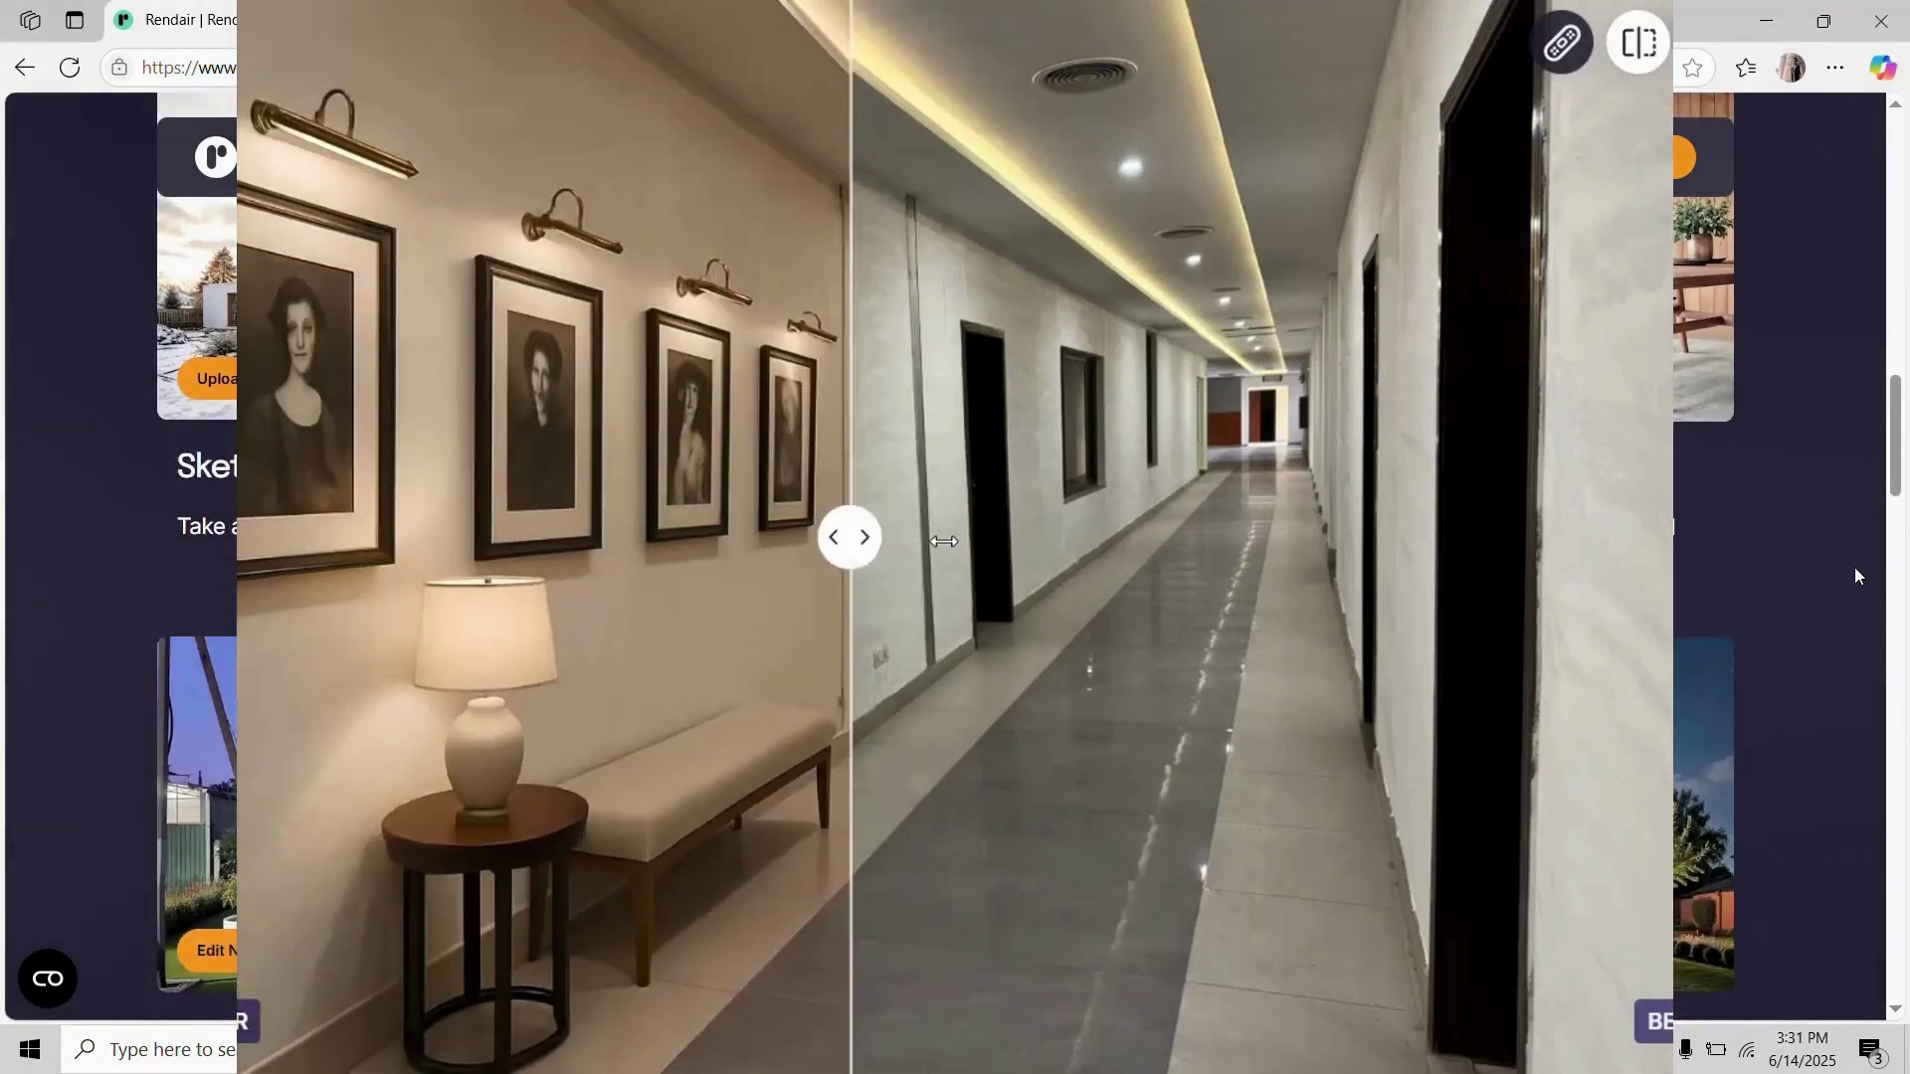
scroll(1854, 575, "down", 5)
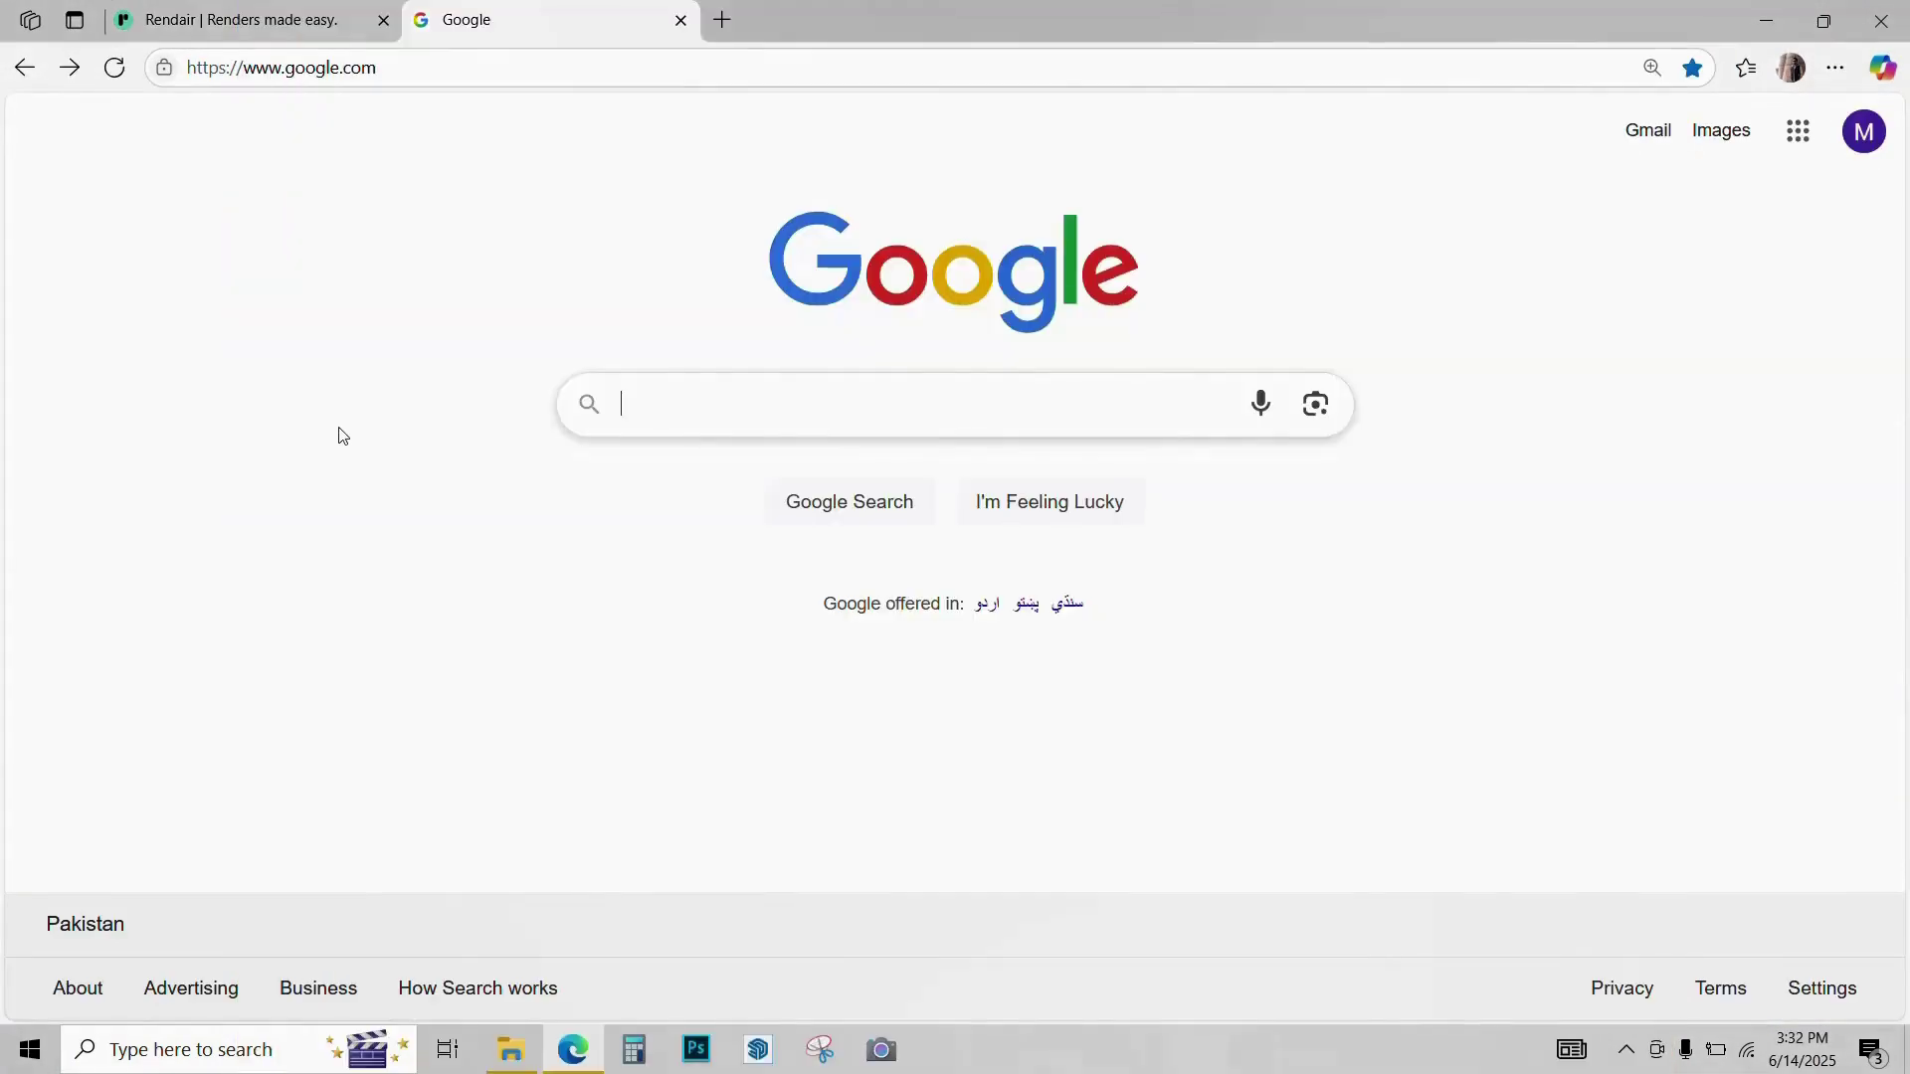
type("rendair a")
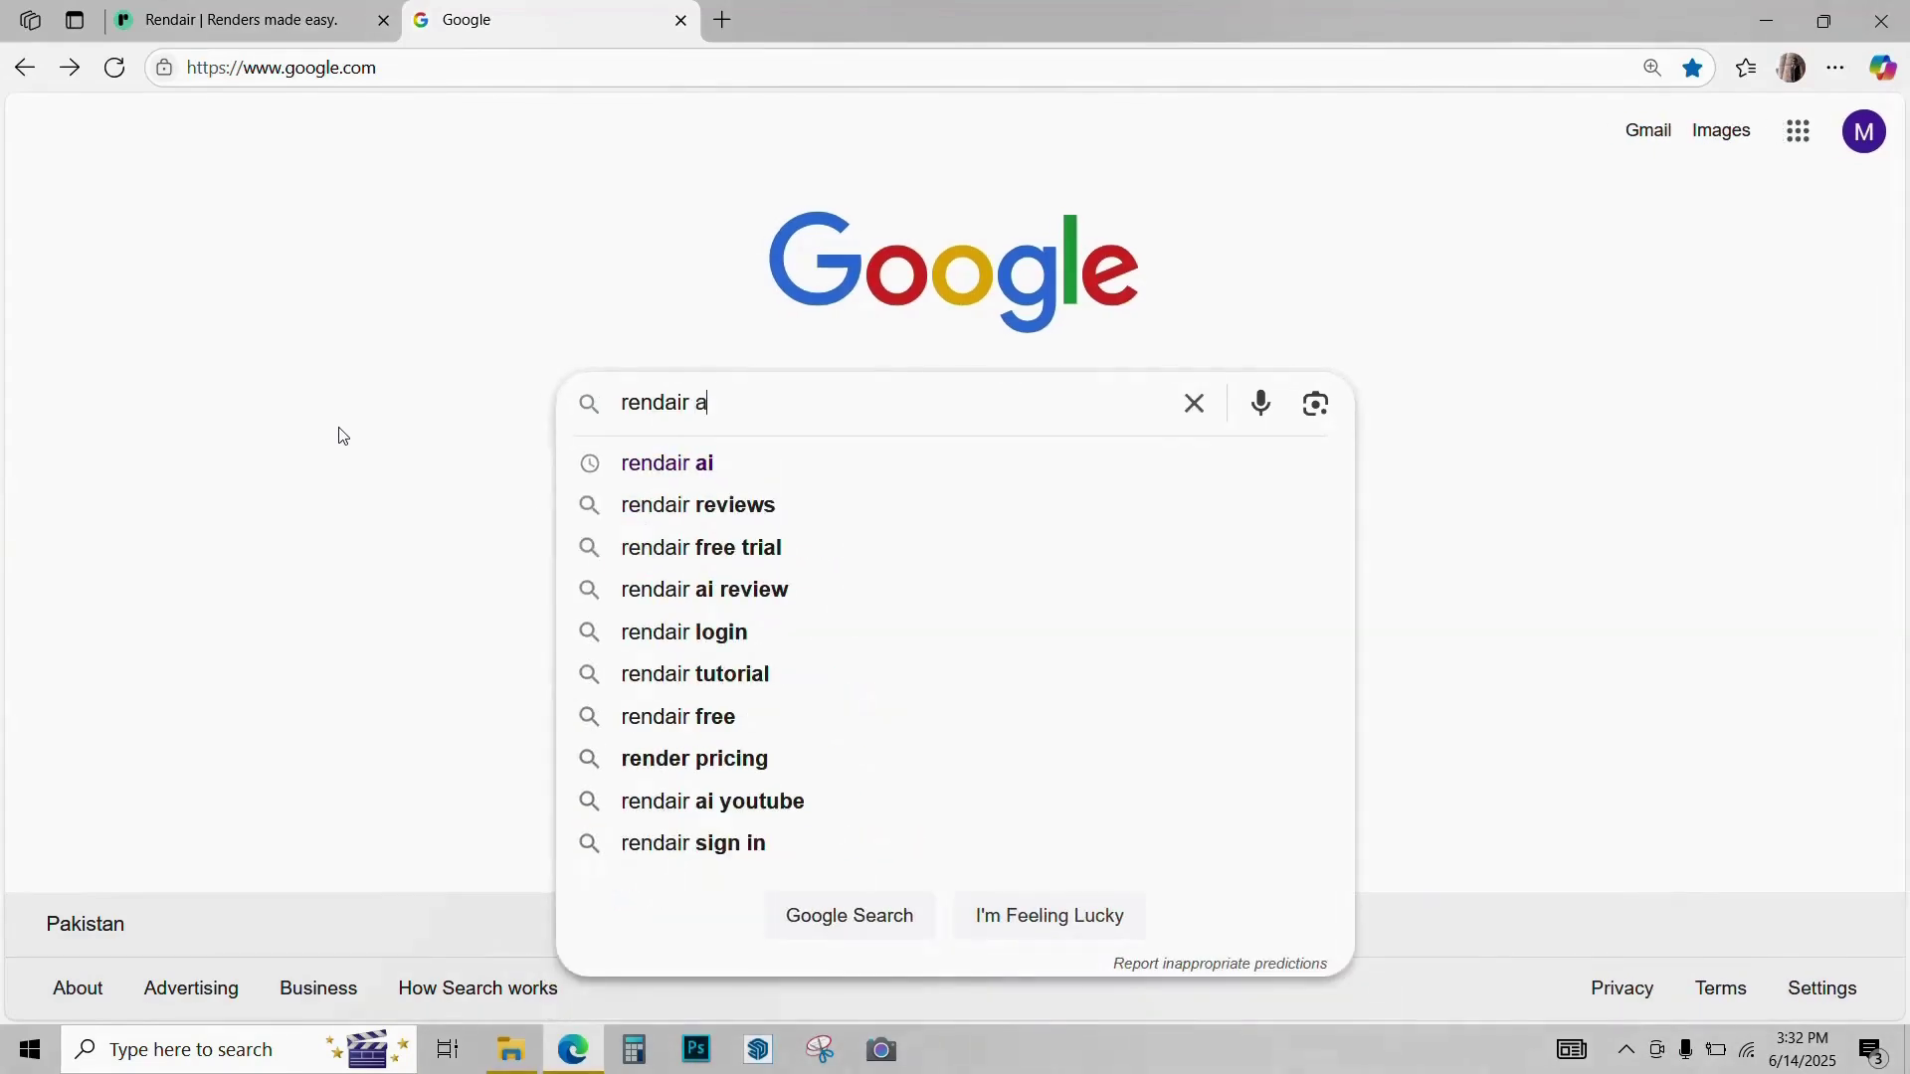
type("i")
key("Return")
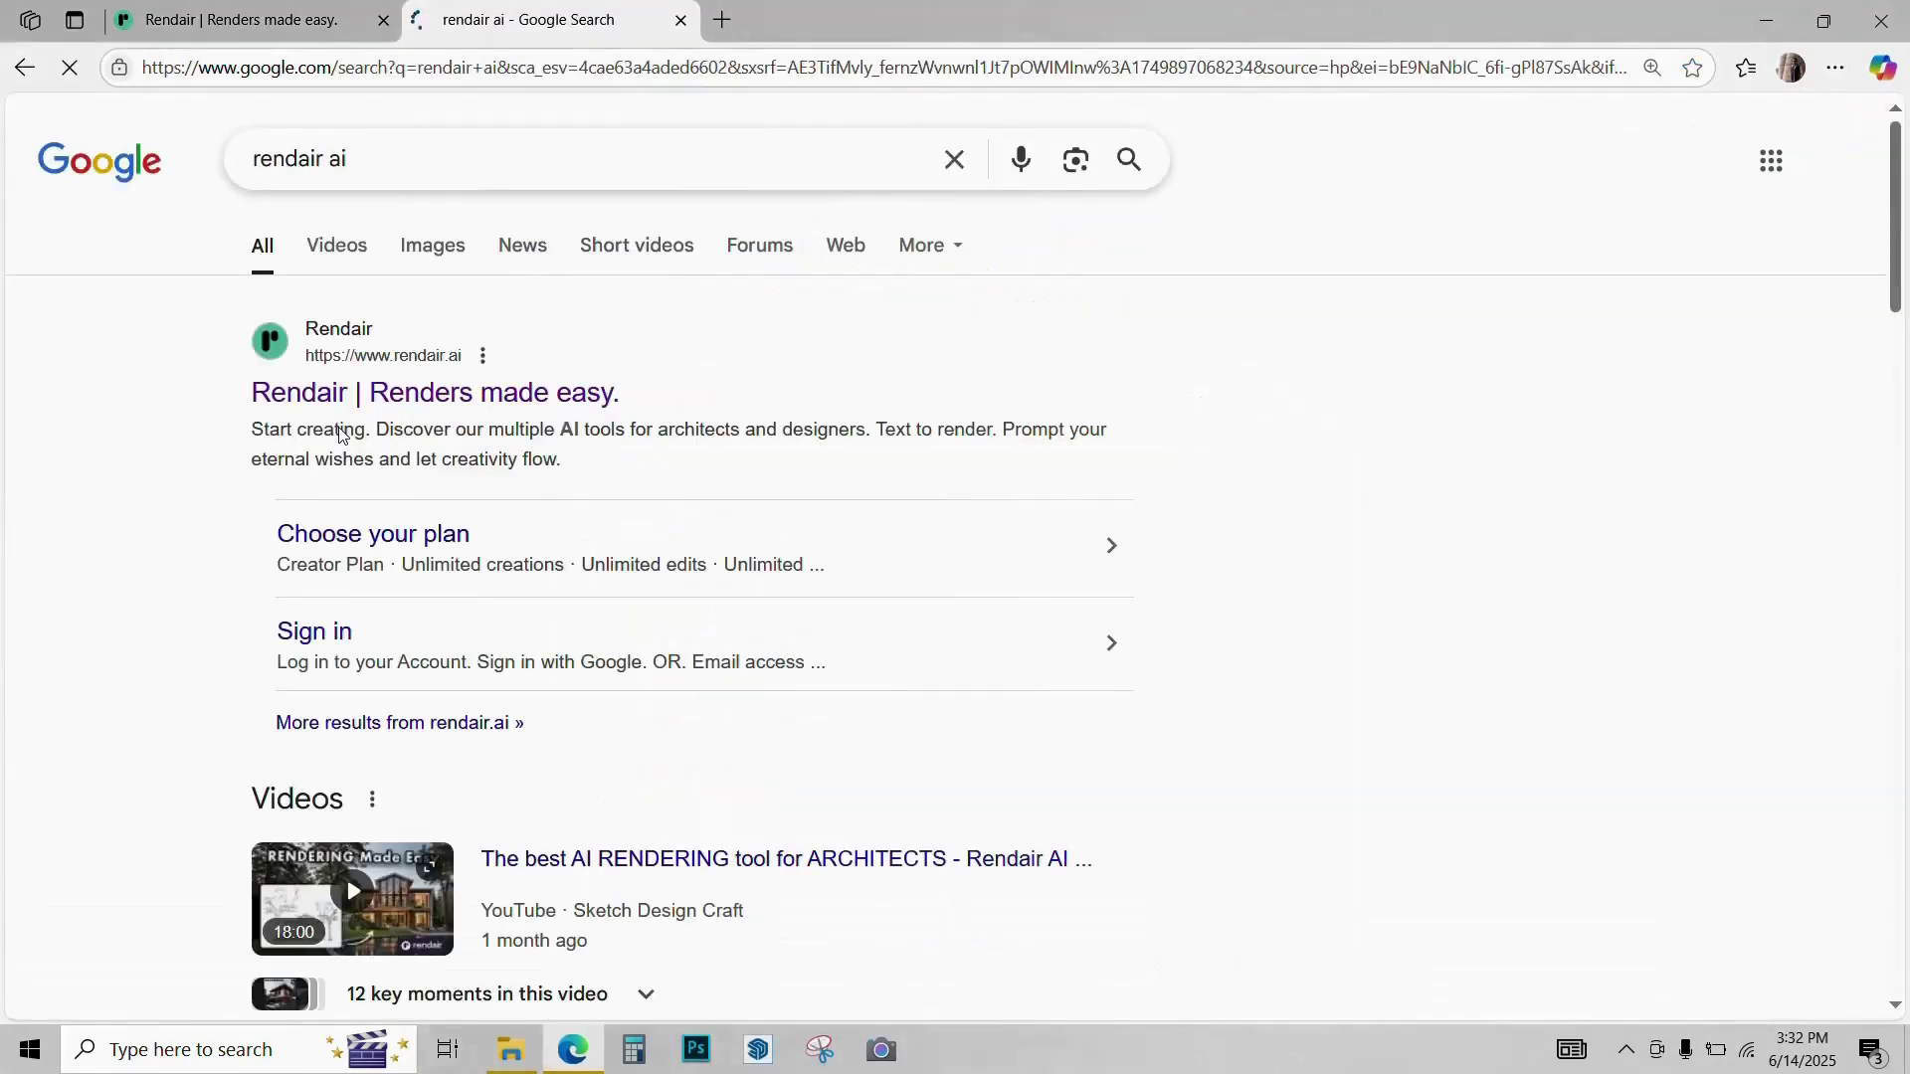
left_click(376, 400)
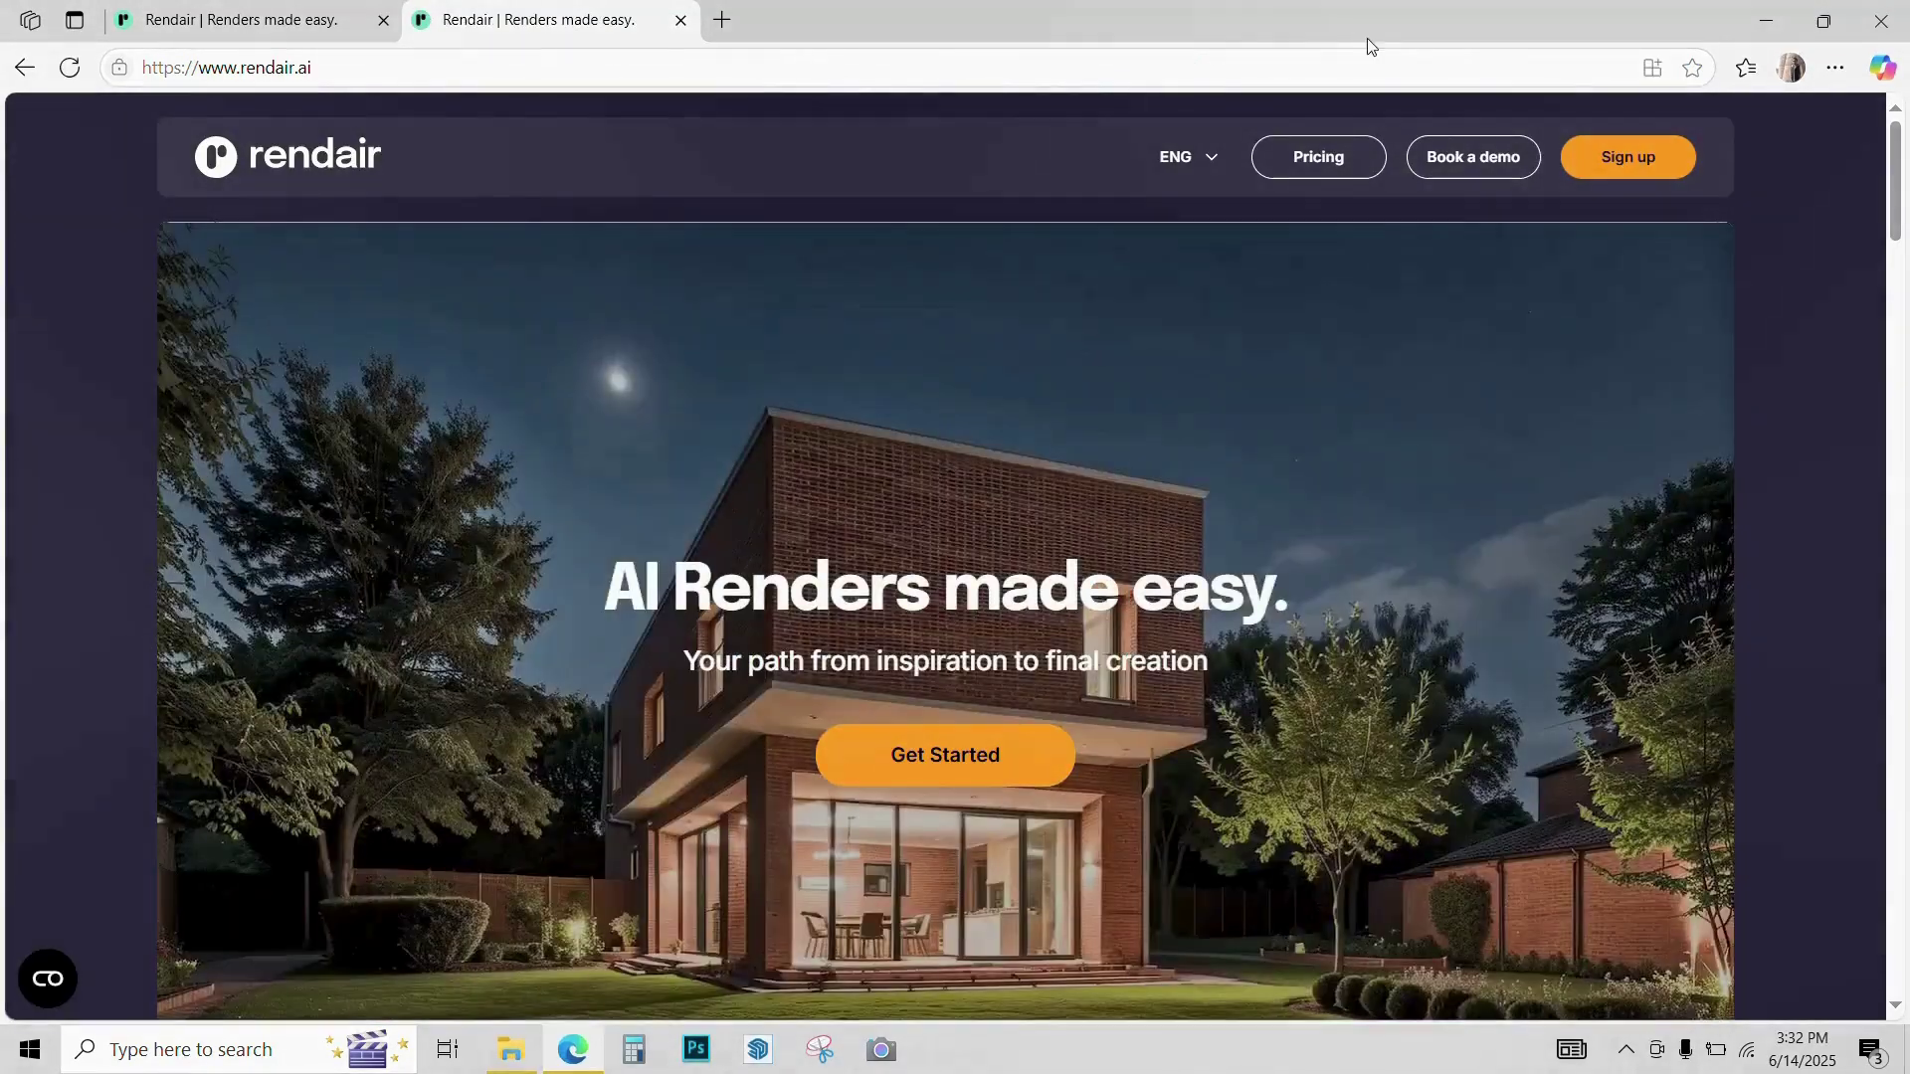
Step: Sign up from the Rendair homepage and go to the Edit tab's Select and Modify page
left_click(1573, 162)
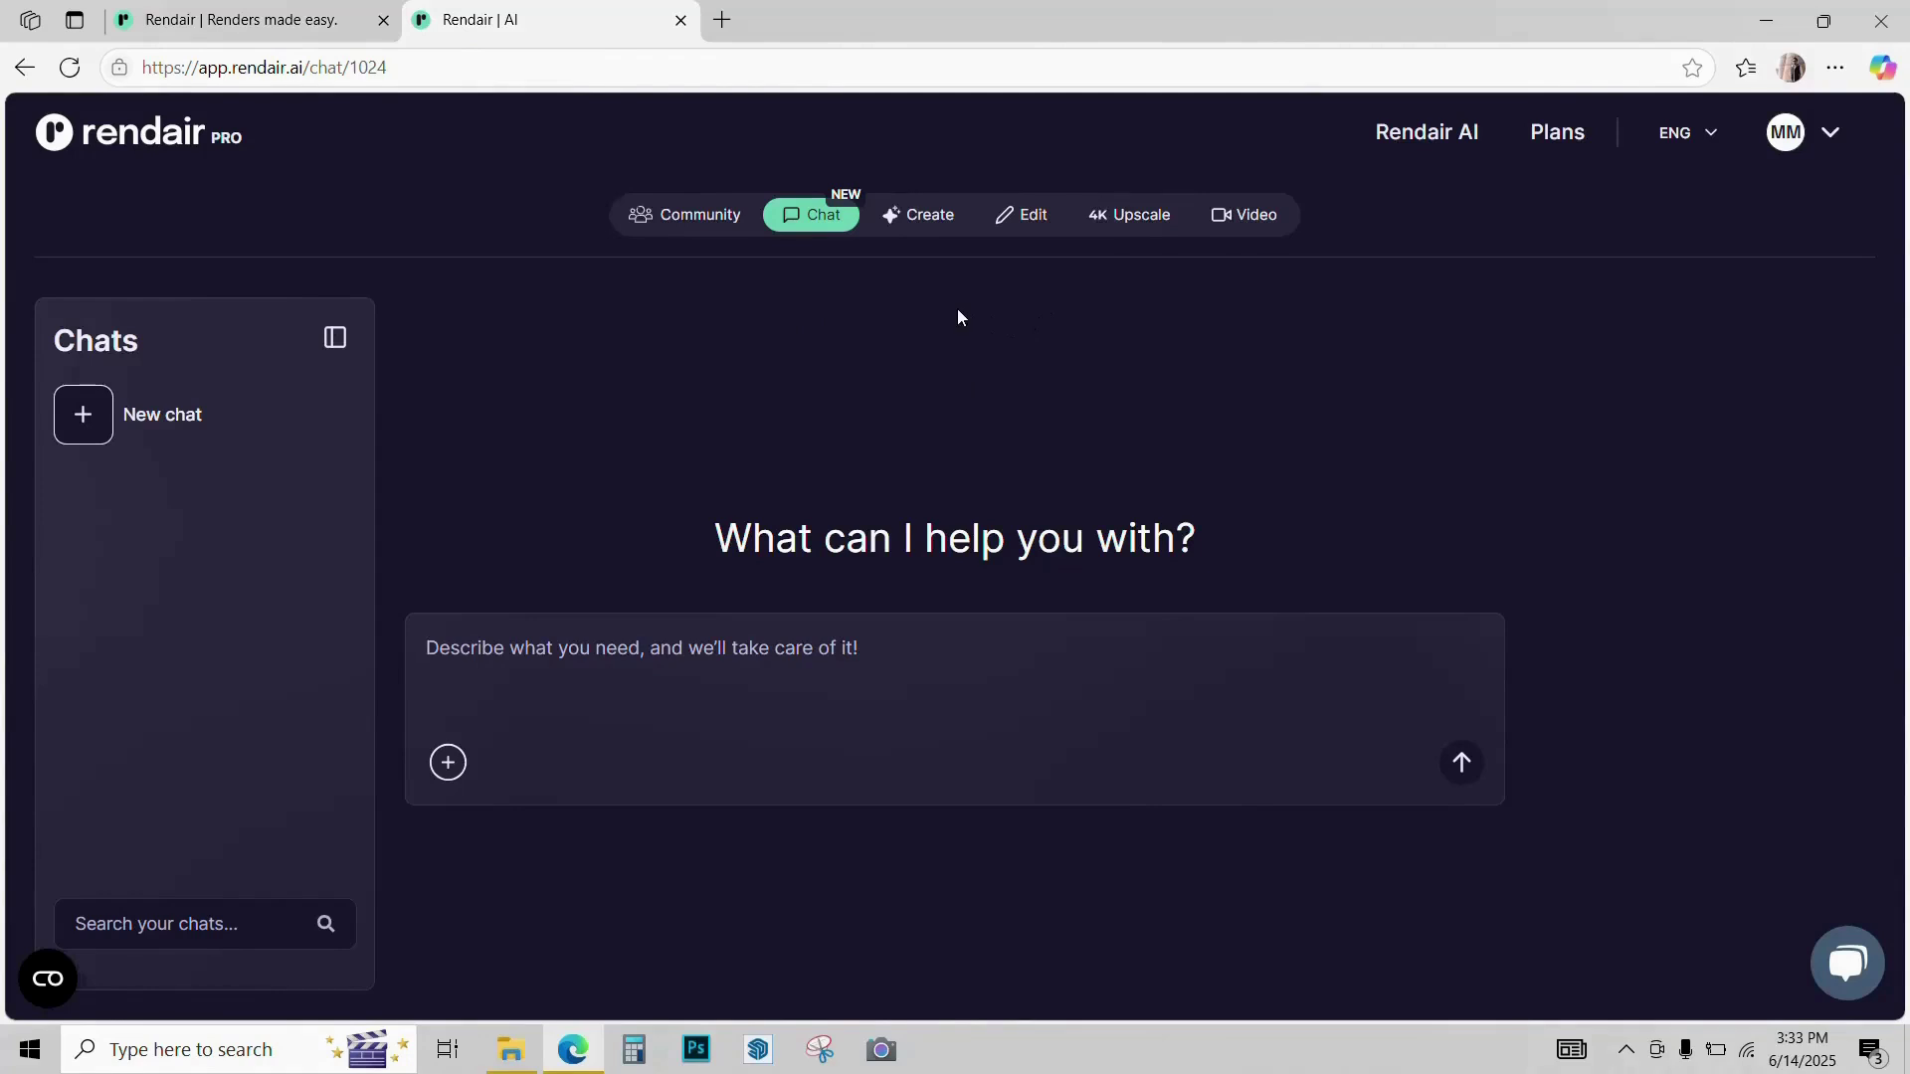
left_click(1024, 224)
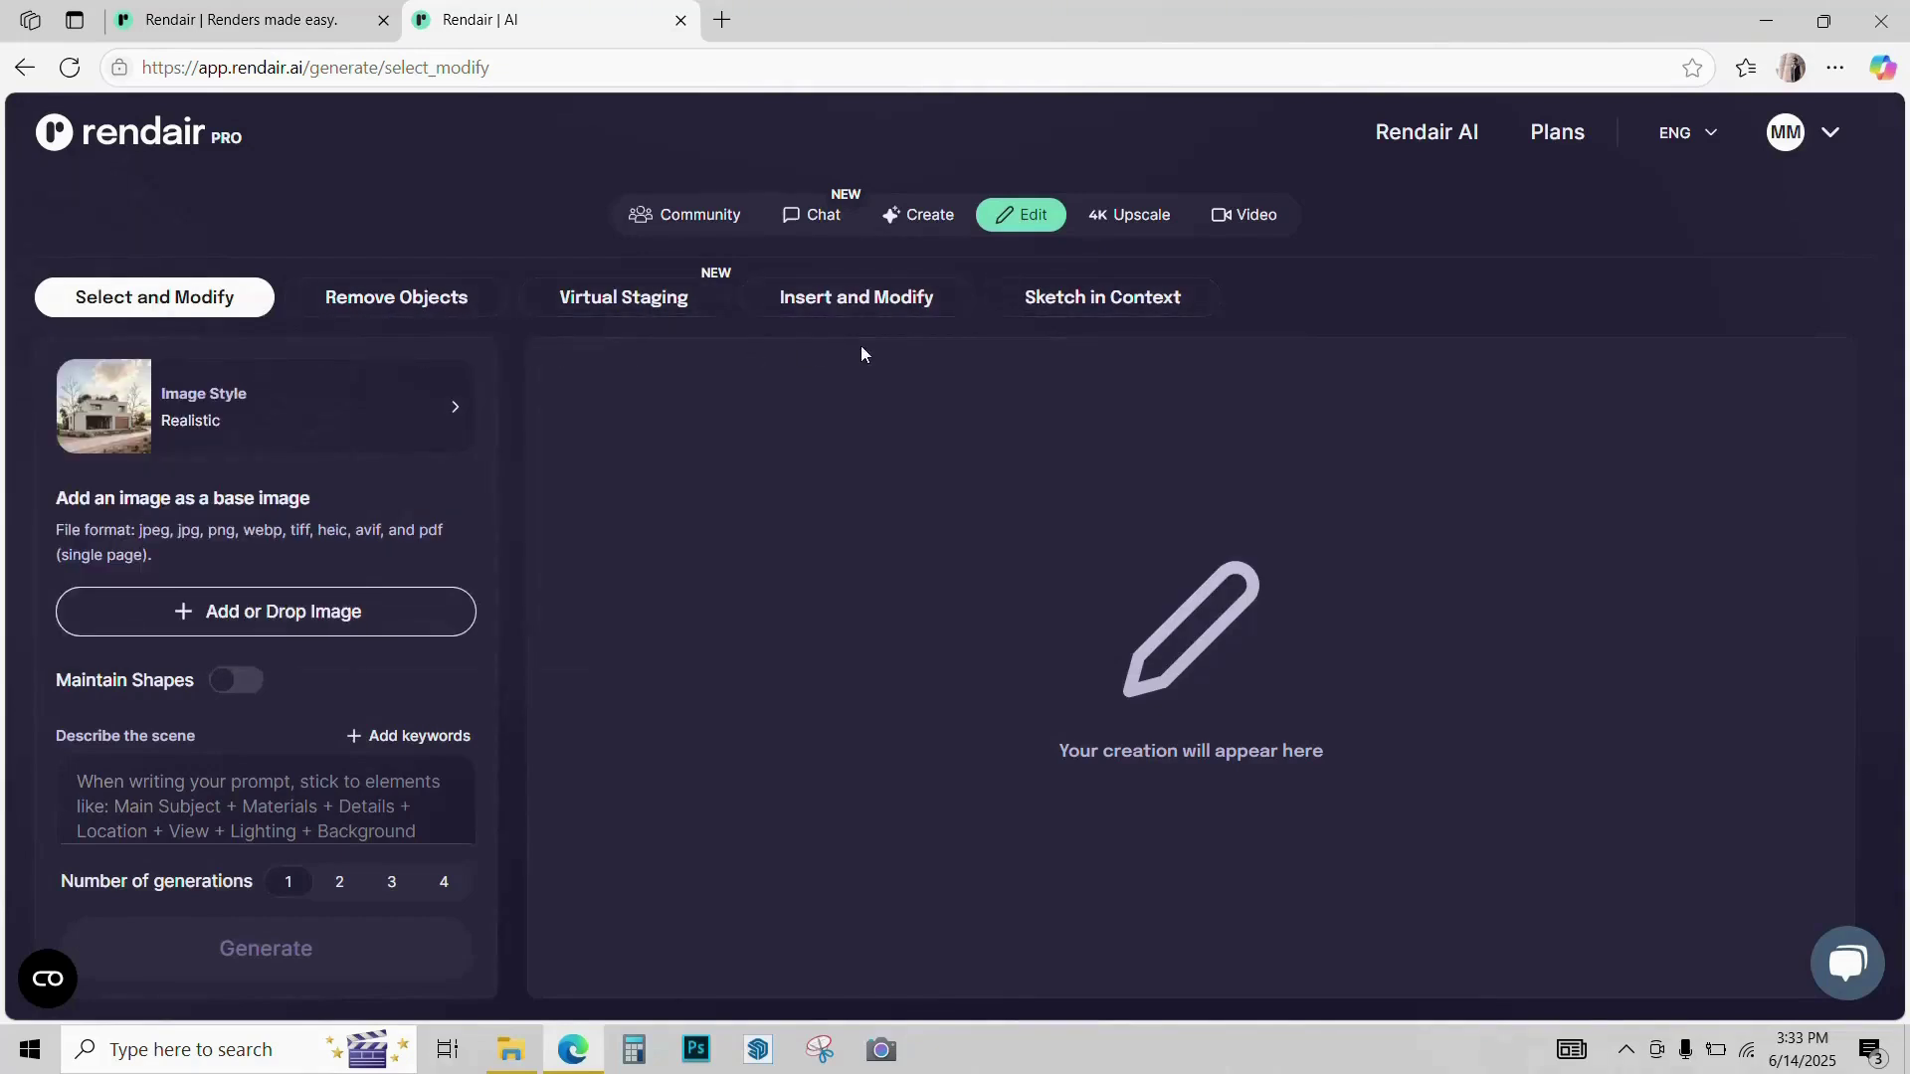
Step: In Sketch in Context, upload the roadside plot photo from the rendair folder
left_click(1123, 303)
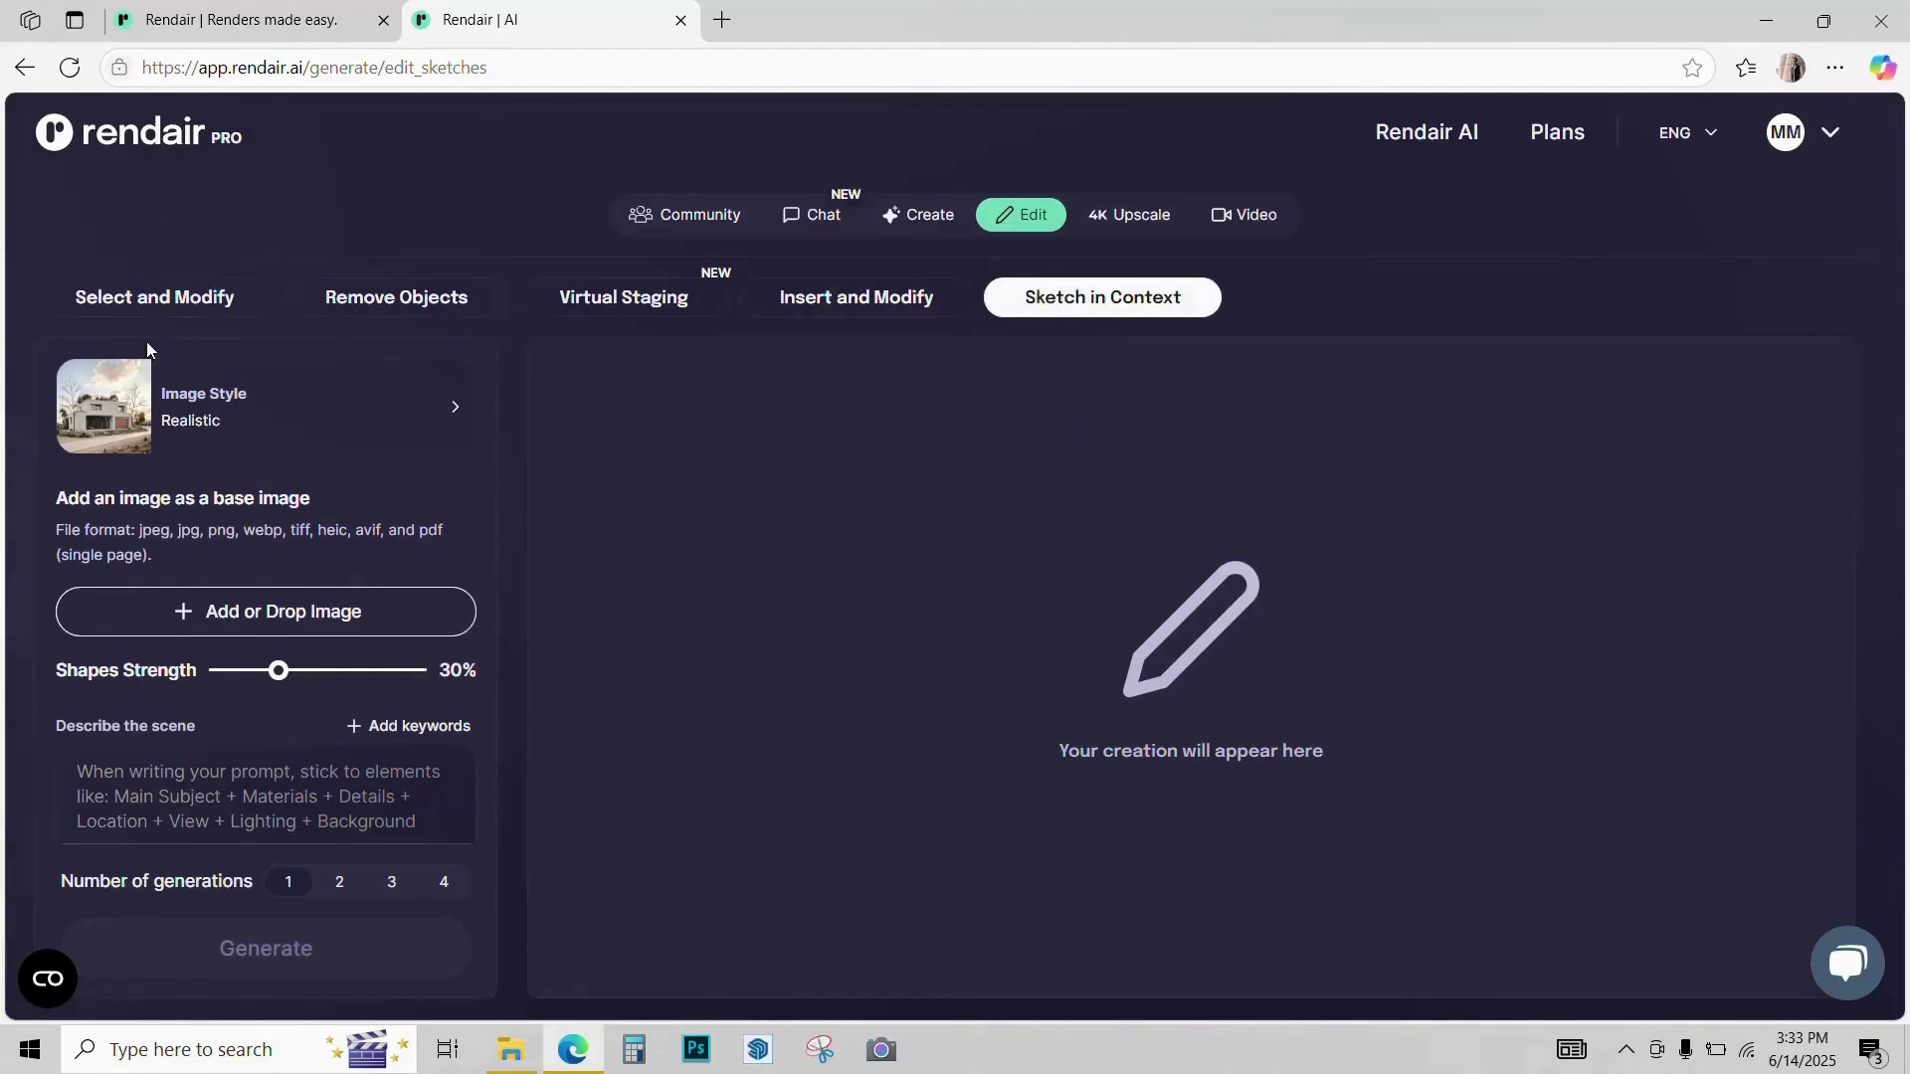
left_click(316, 617)
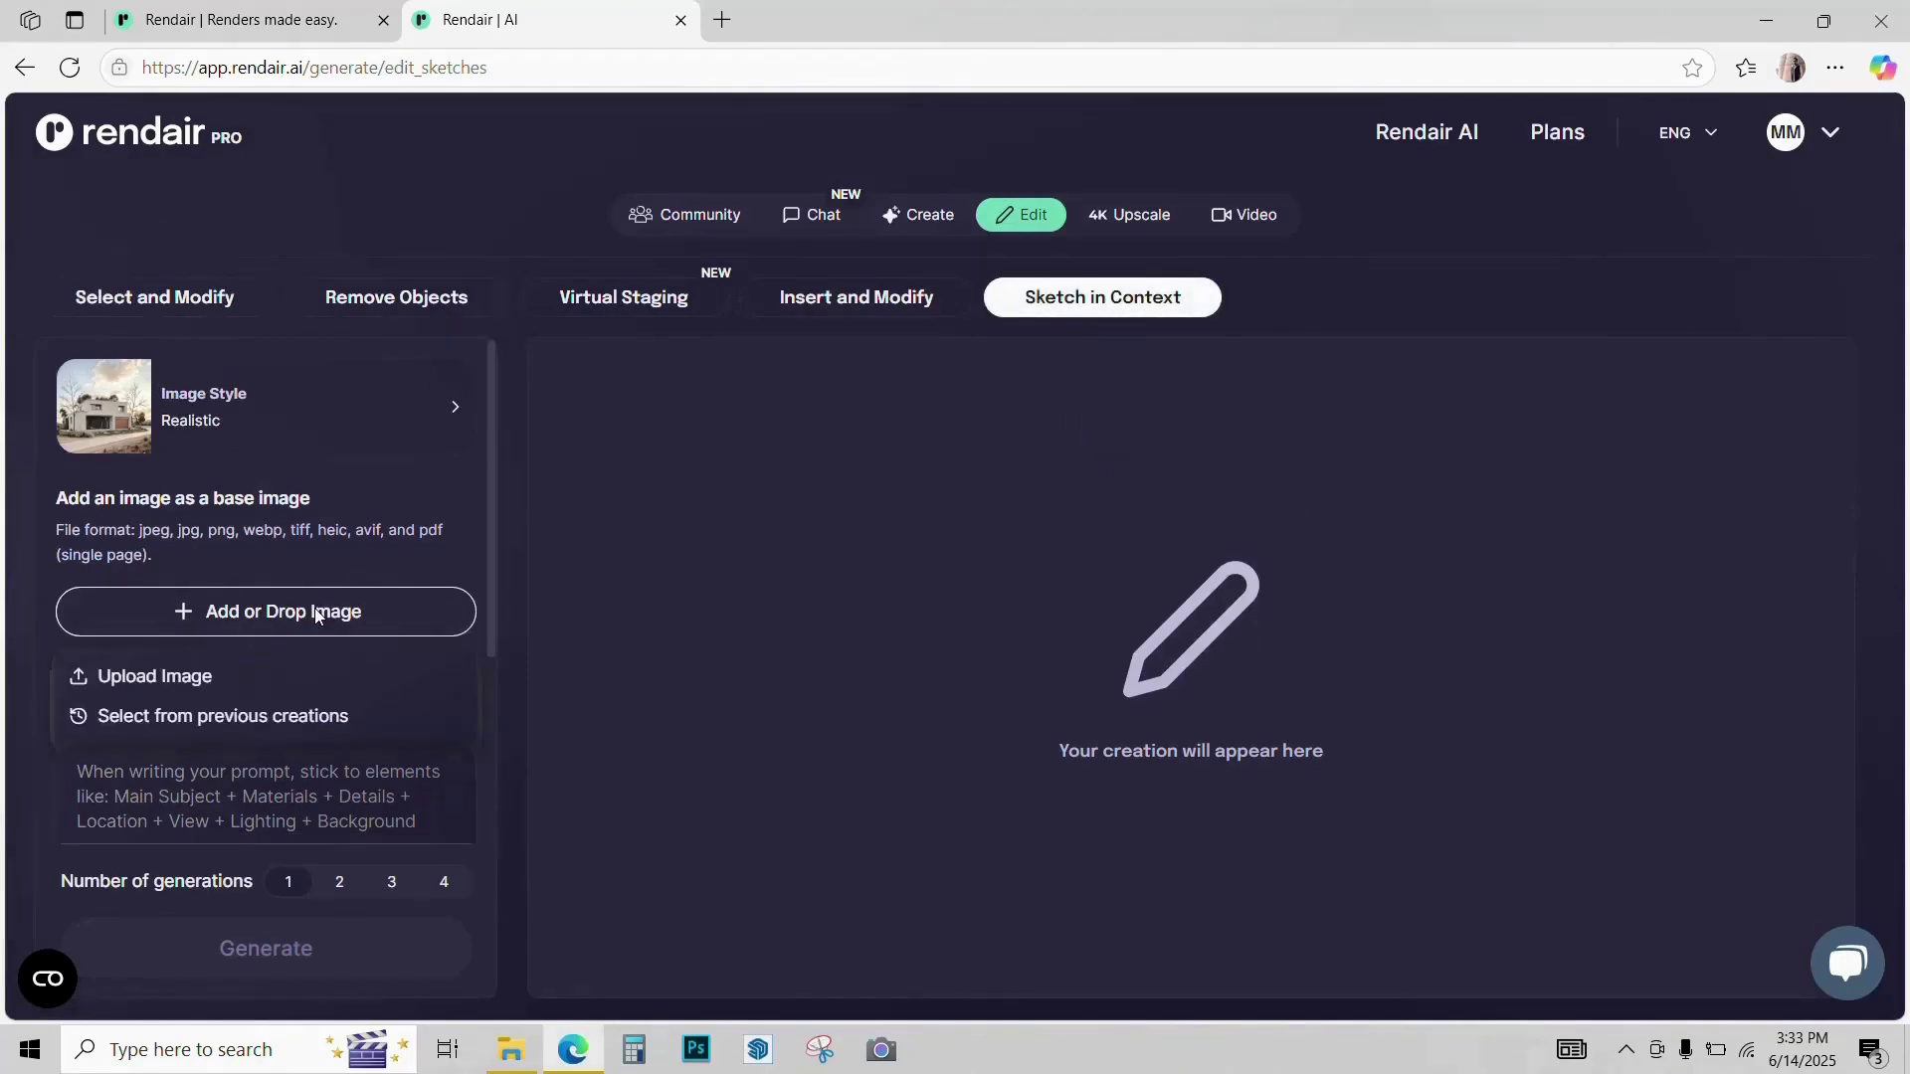
left_click(159, 673)
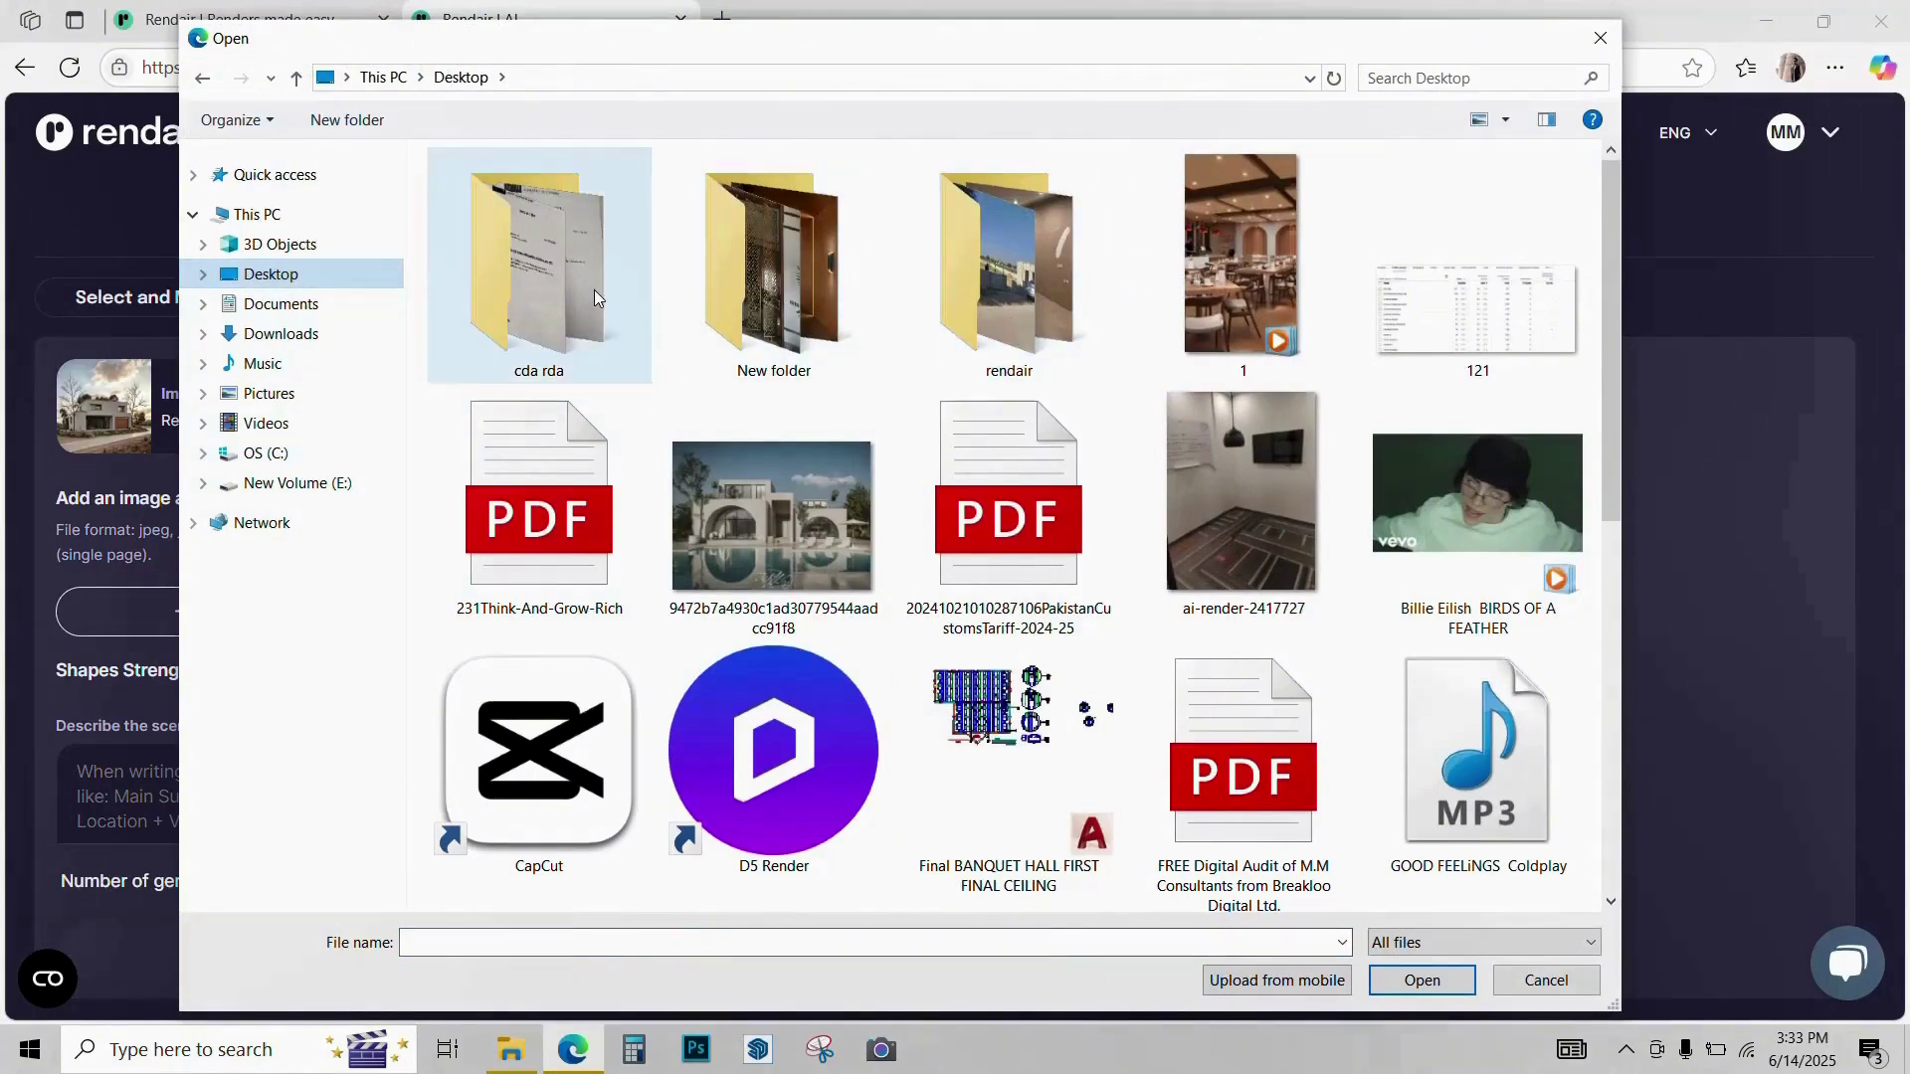
double_click(991, 292)
double_click(510, 244)
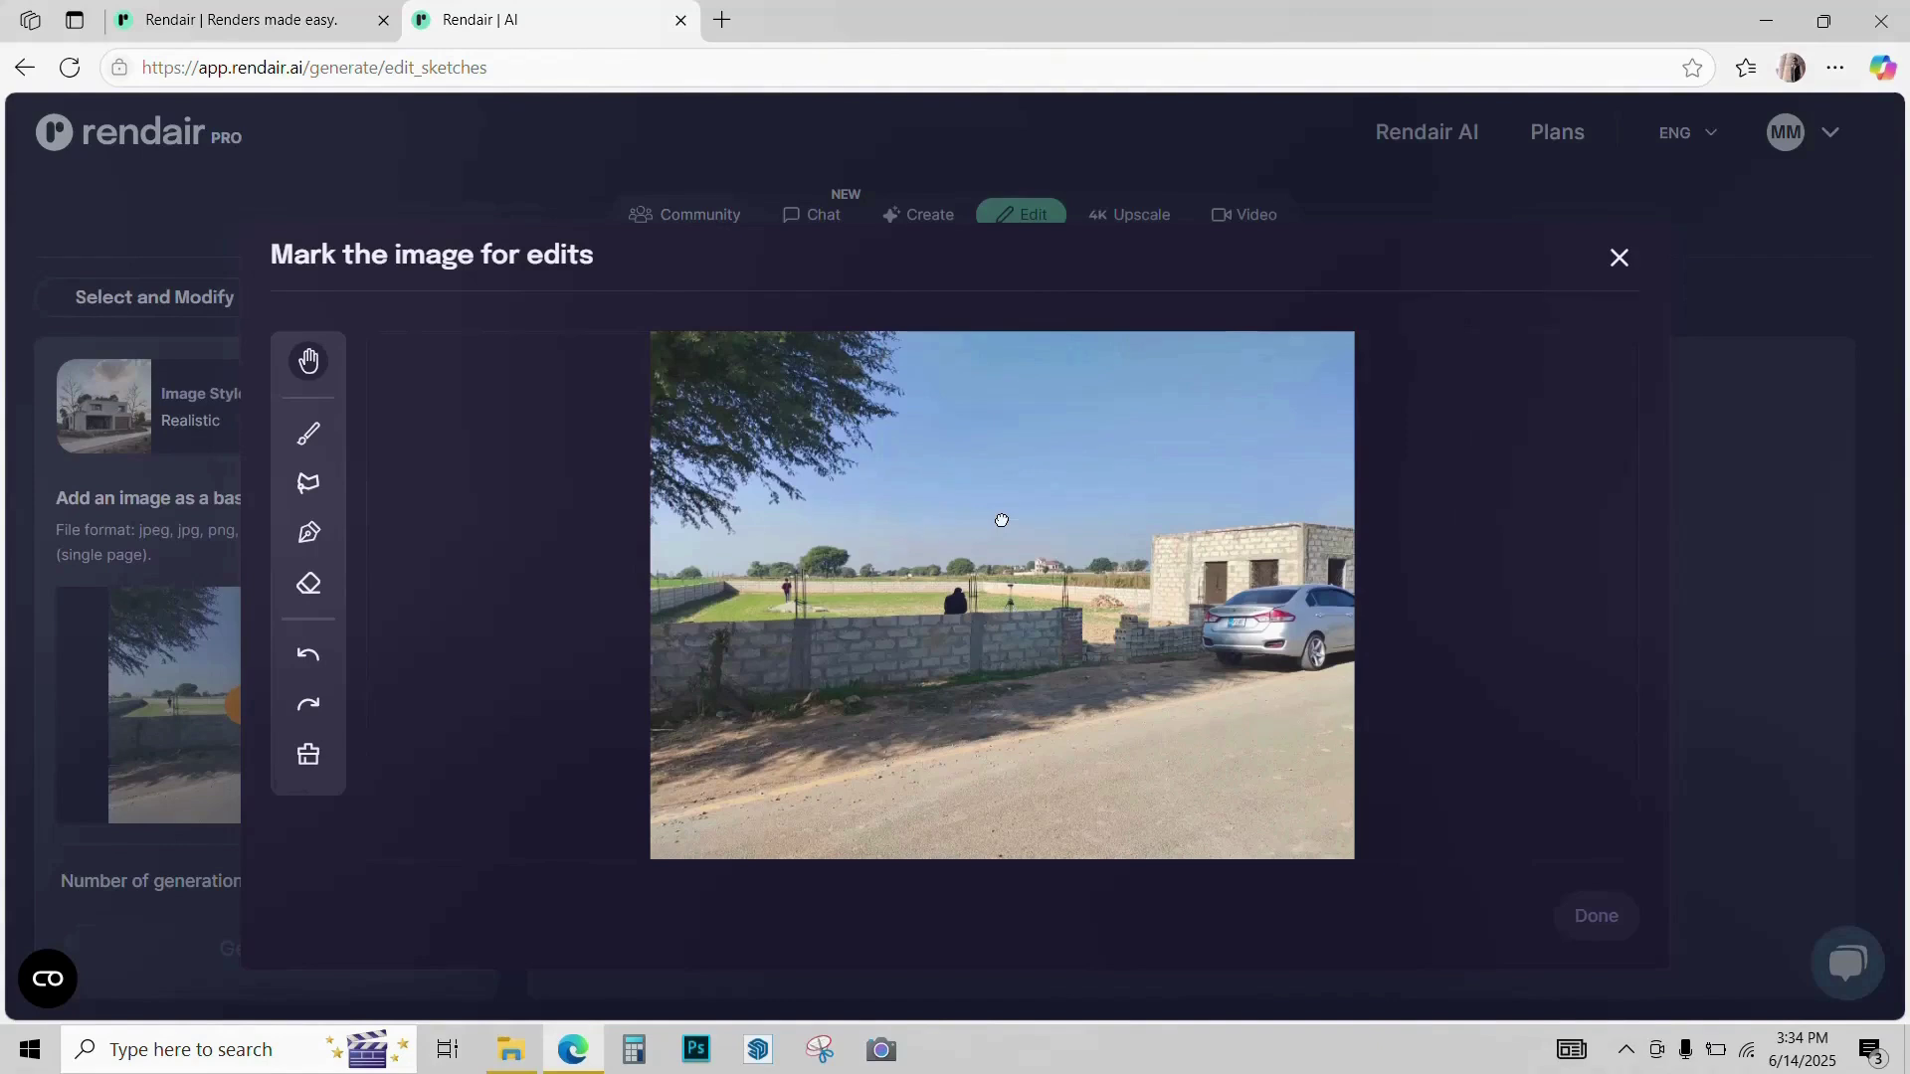
Step: With a size-12 brush, sketch the two-block house outline over the field and click Done
left_click(307, 428)
left_click(308, 814)
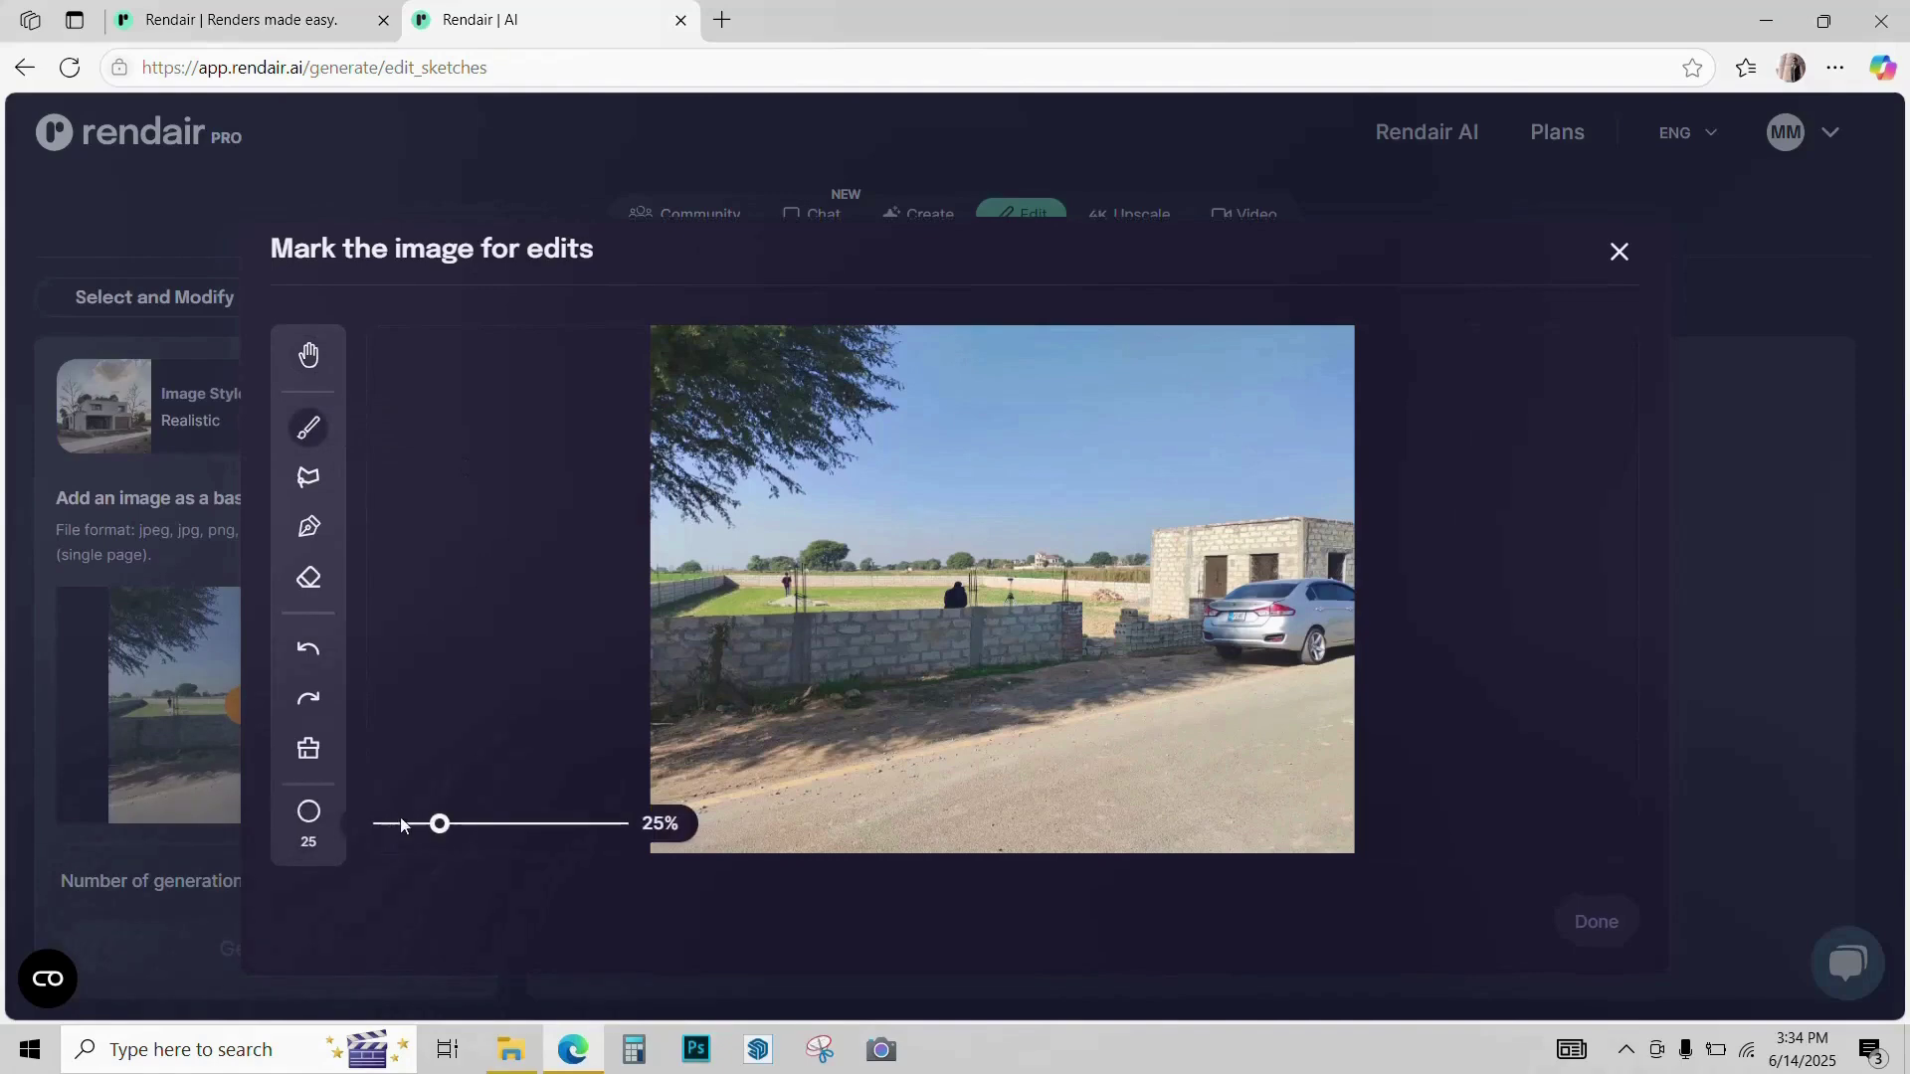
left_click_drag(439, 826, 409, 824)
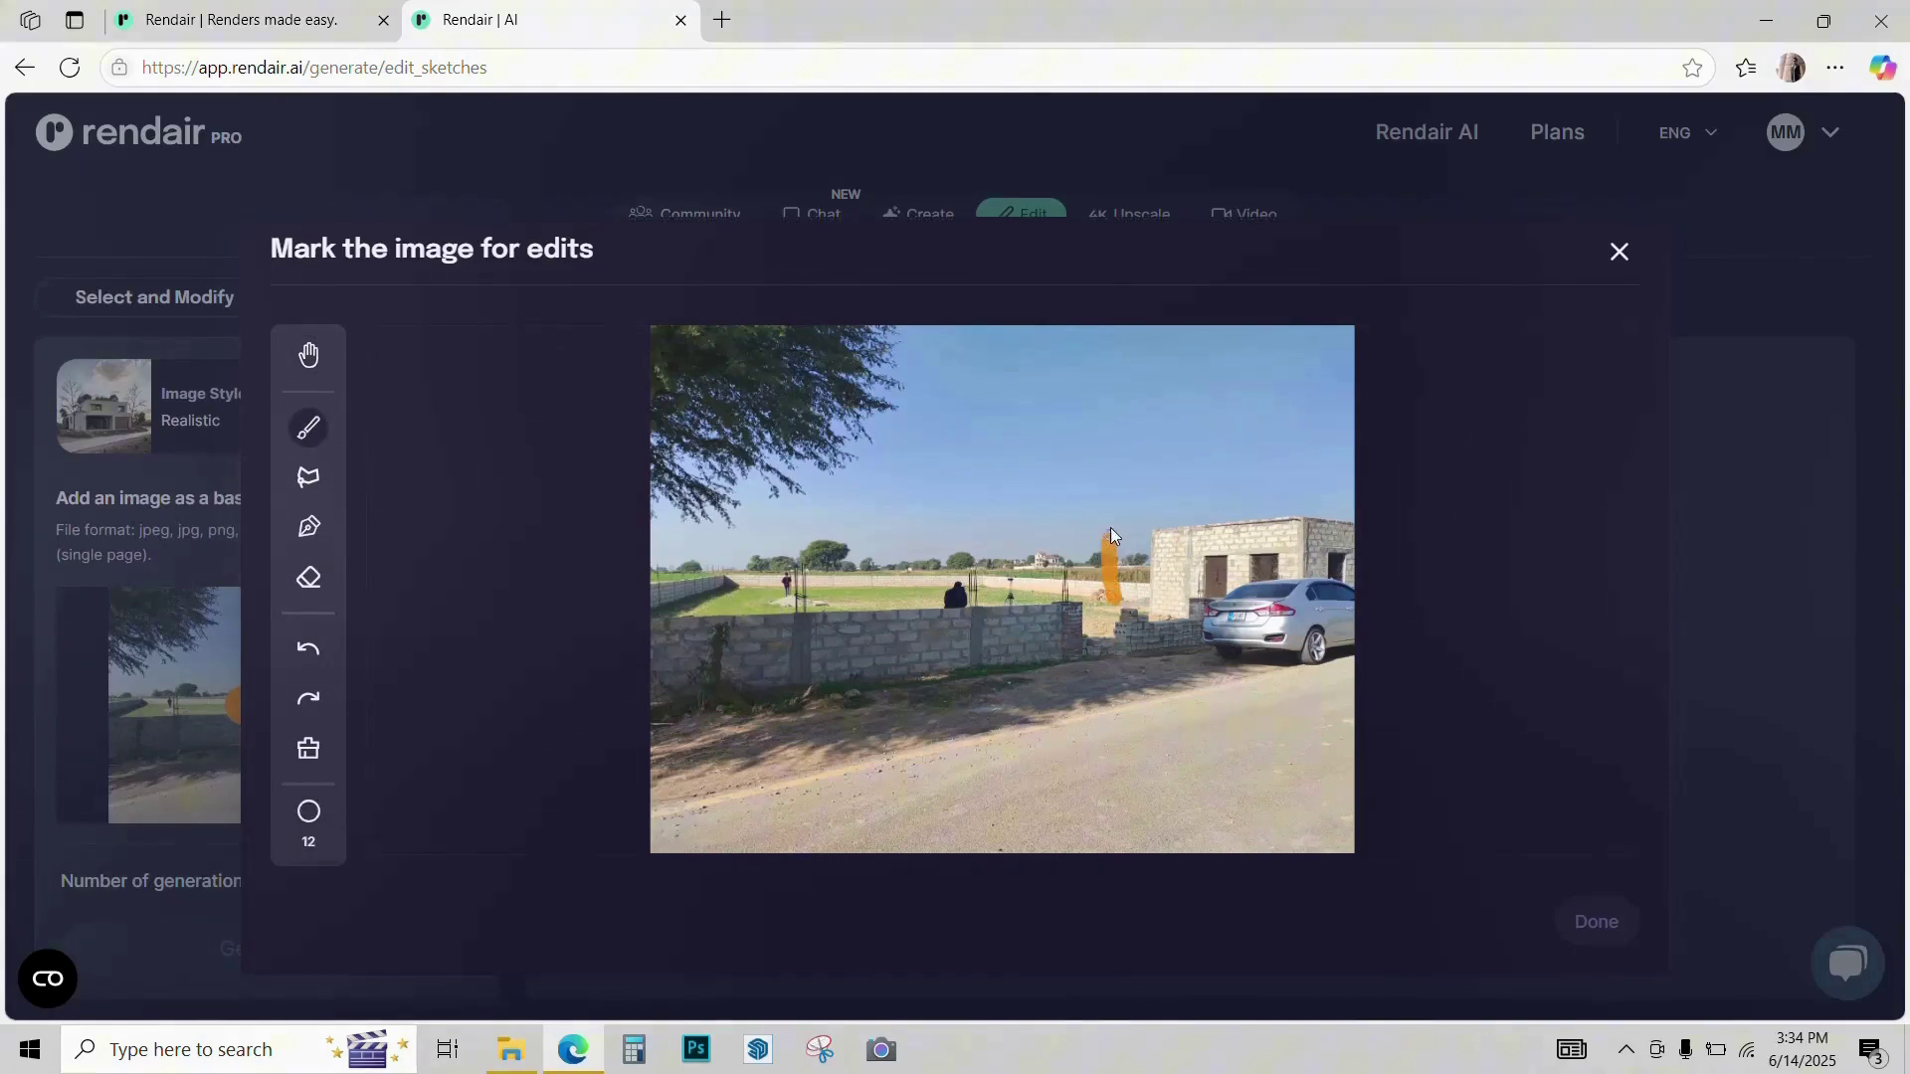
left_click_drag(1110, 527, 1076, 476)
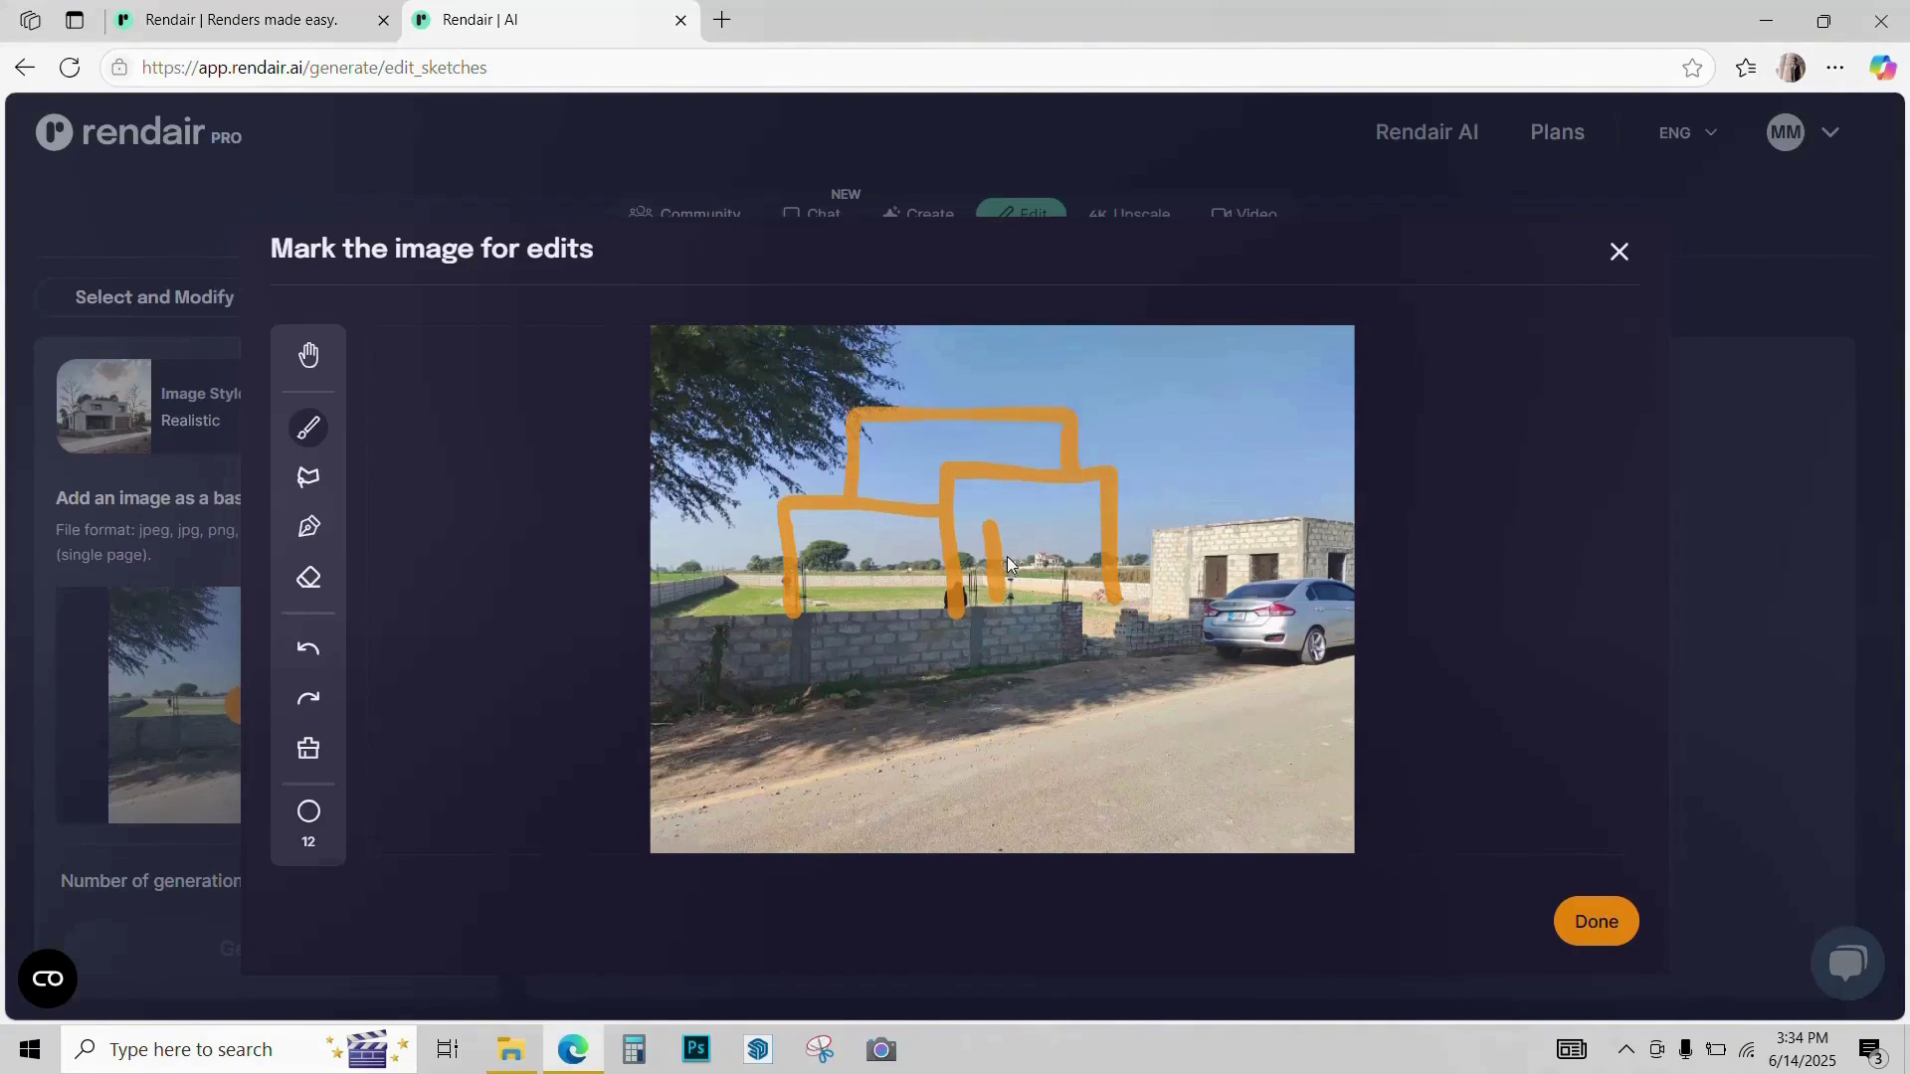
left_click_drag(1076, 523, 1079, 603)
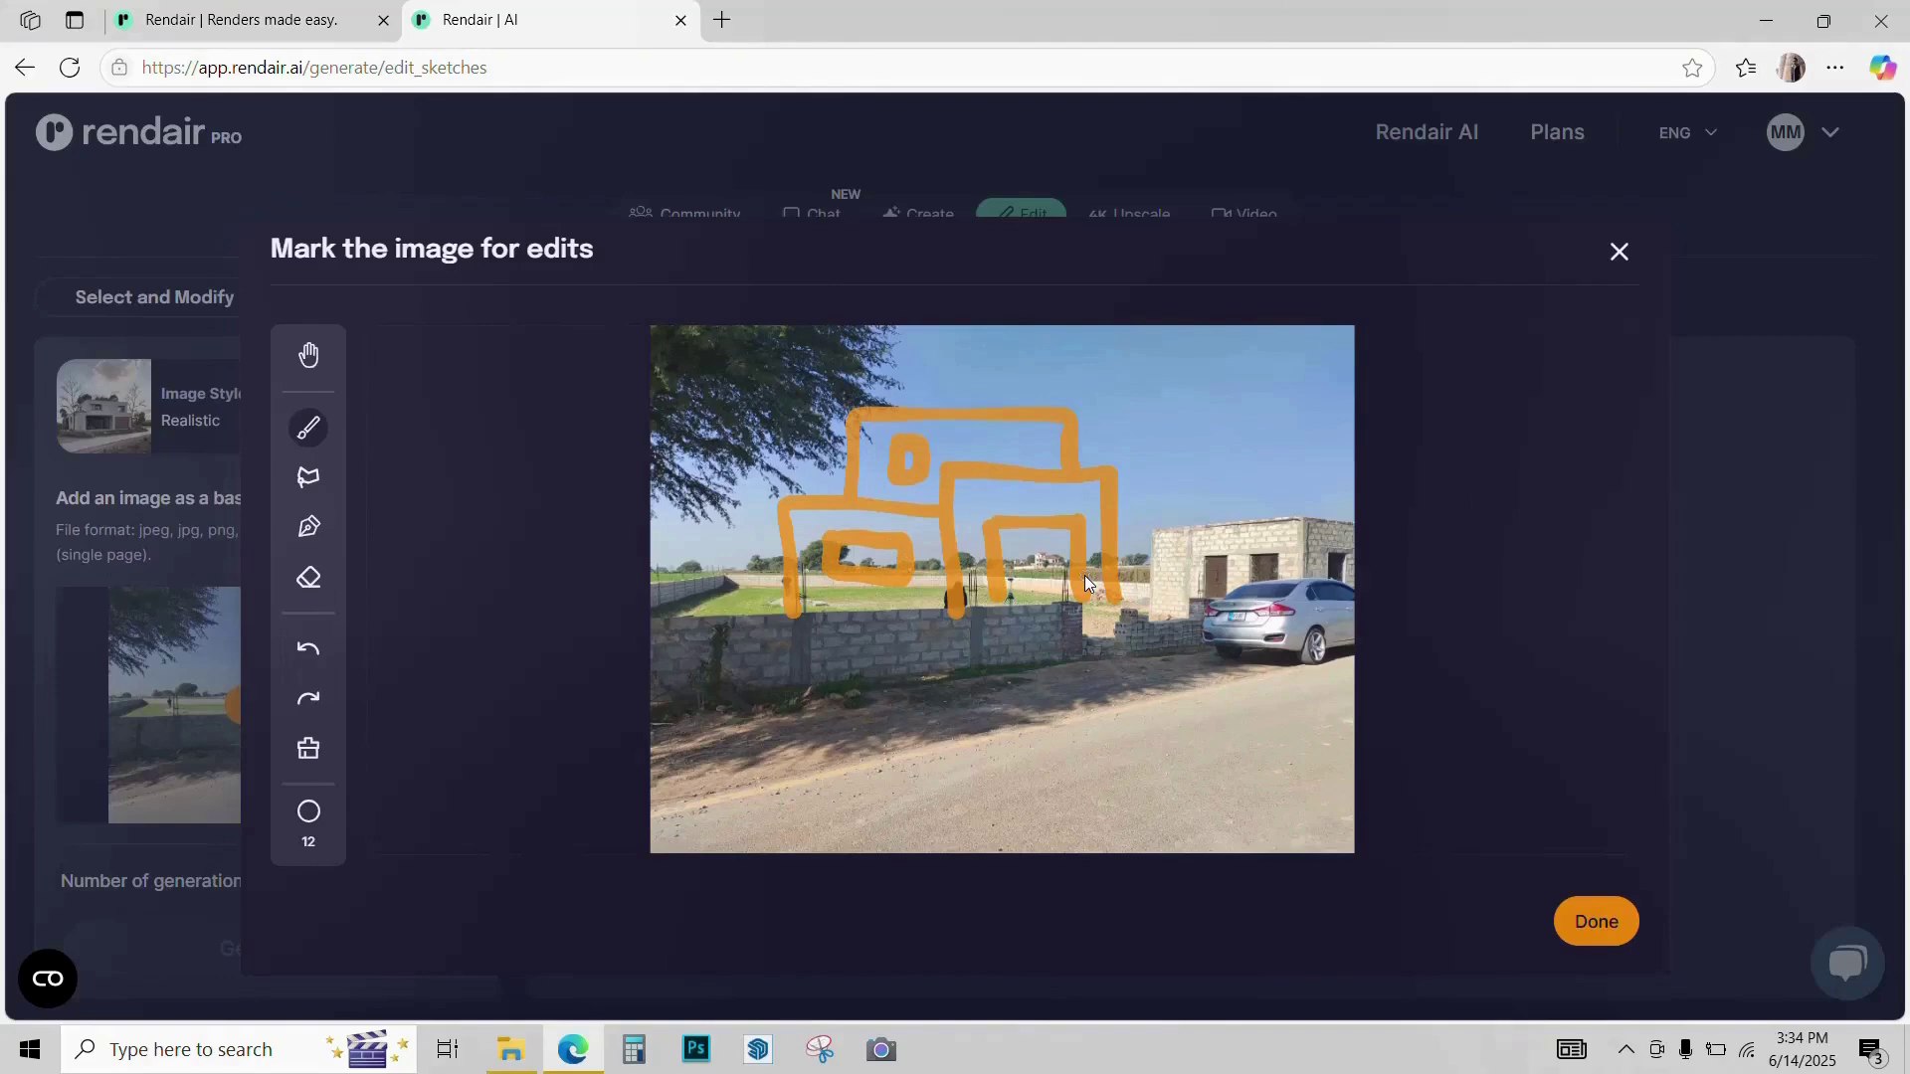
left_click(1612, 917)
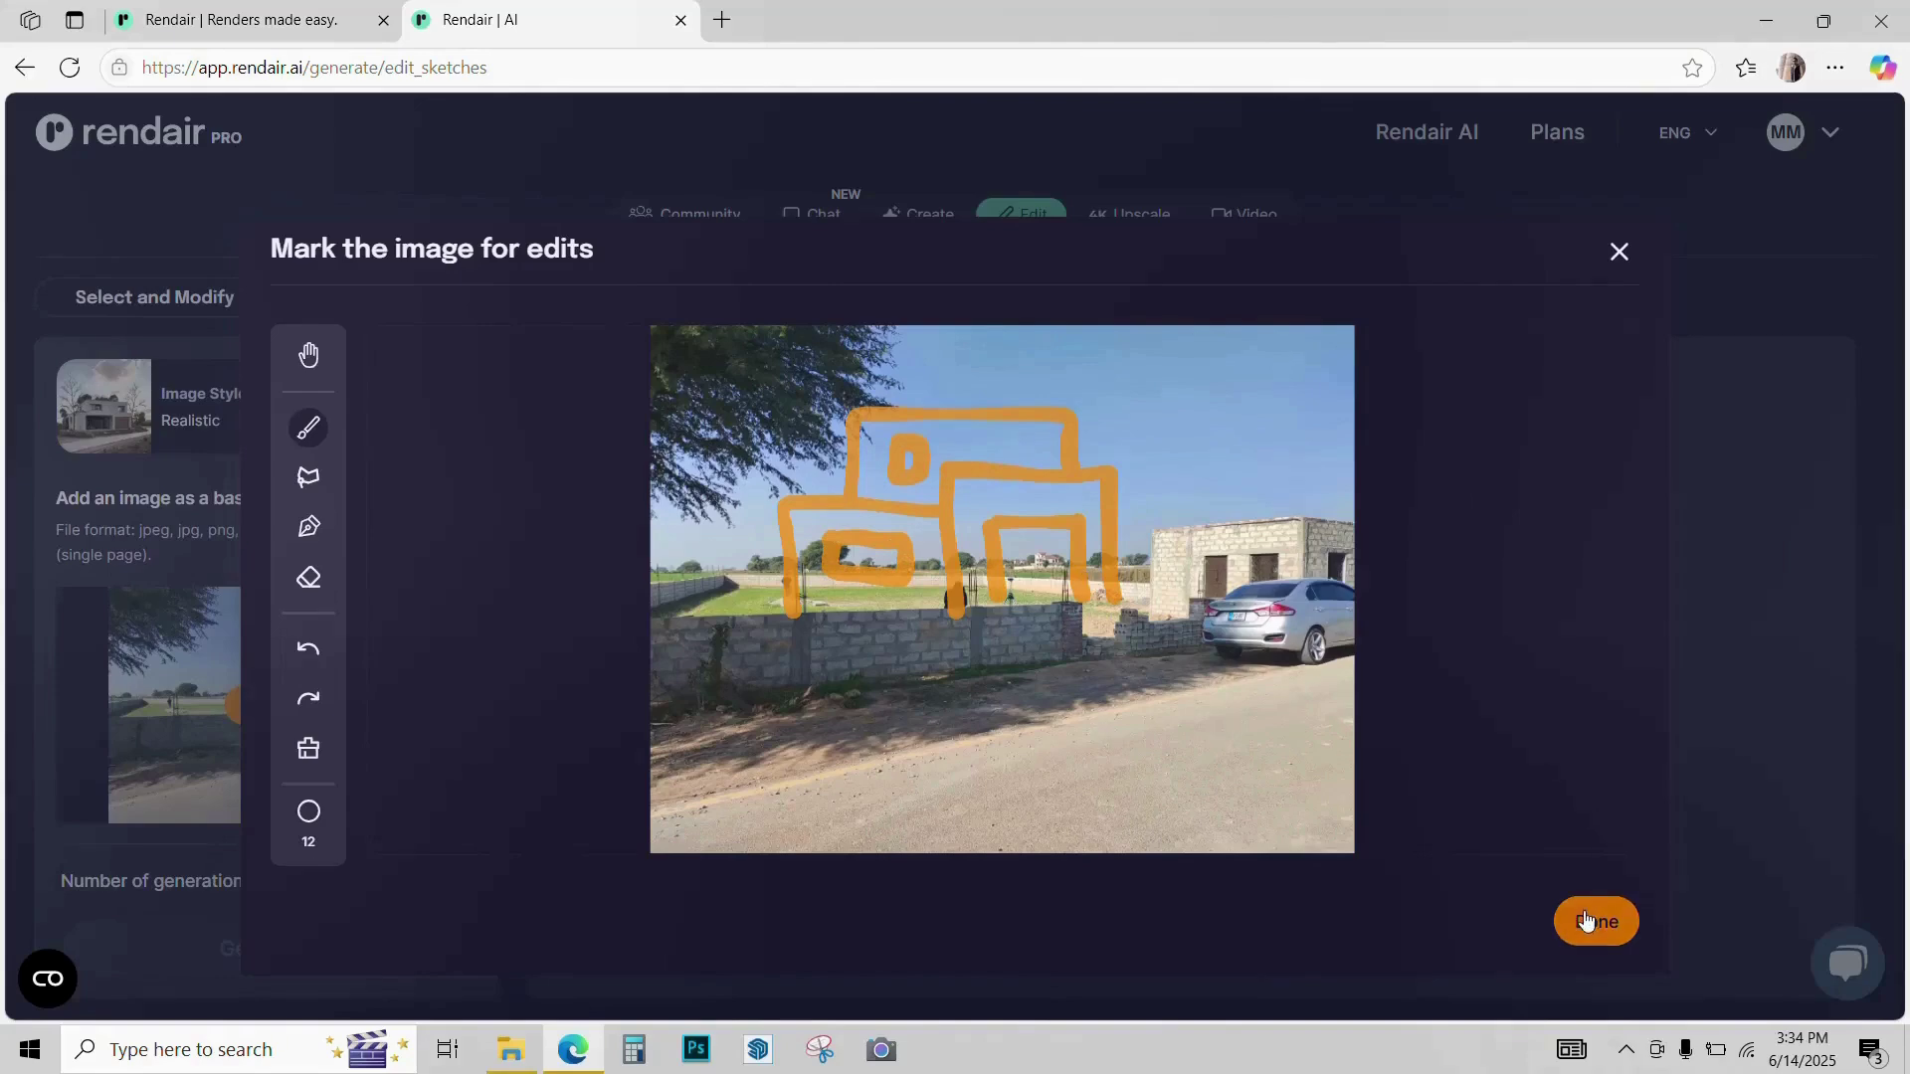
Step: Enter the prompt 'modern house elevation'
scroll(221, 594, "down", 1)
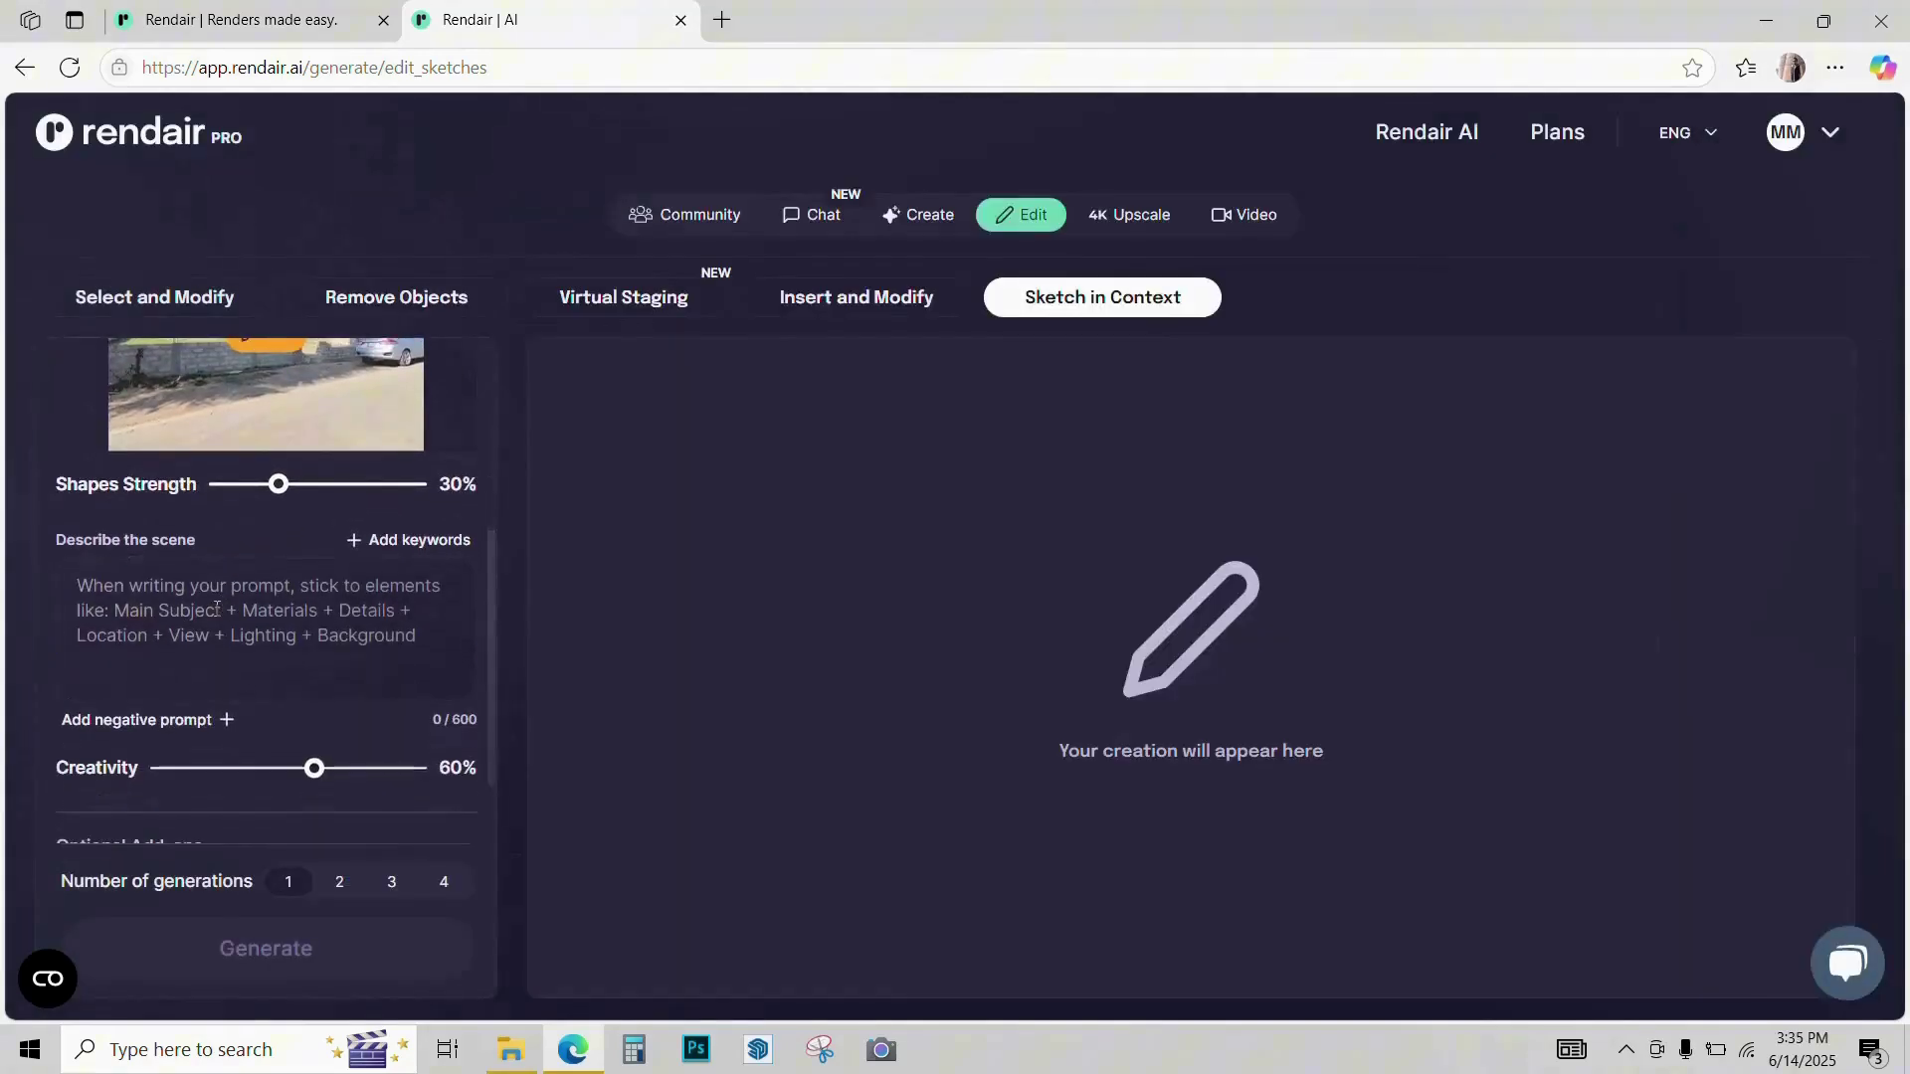
left_click(216, 609)
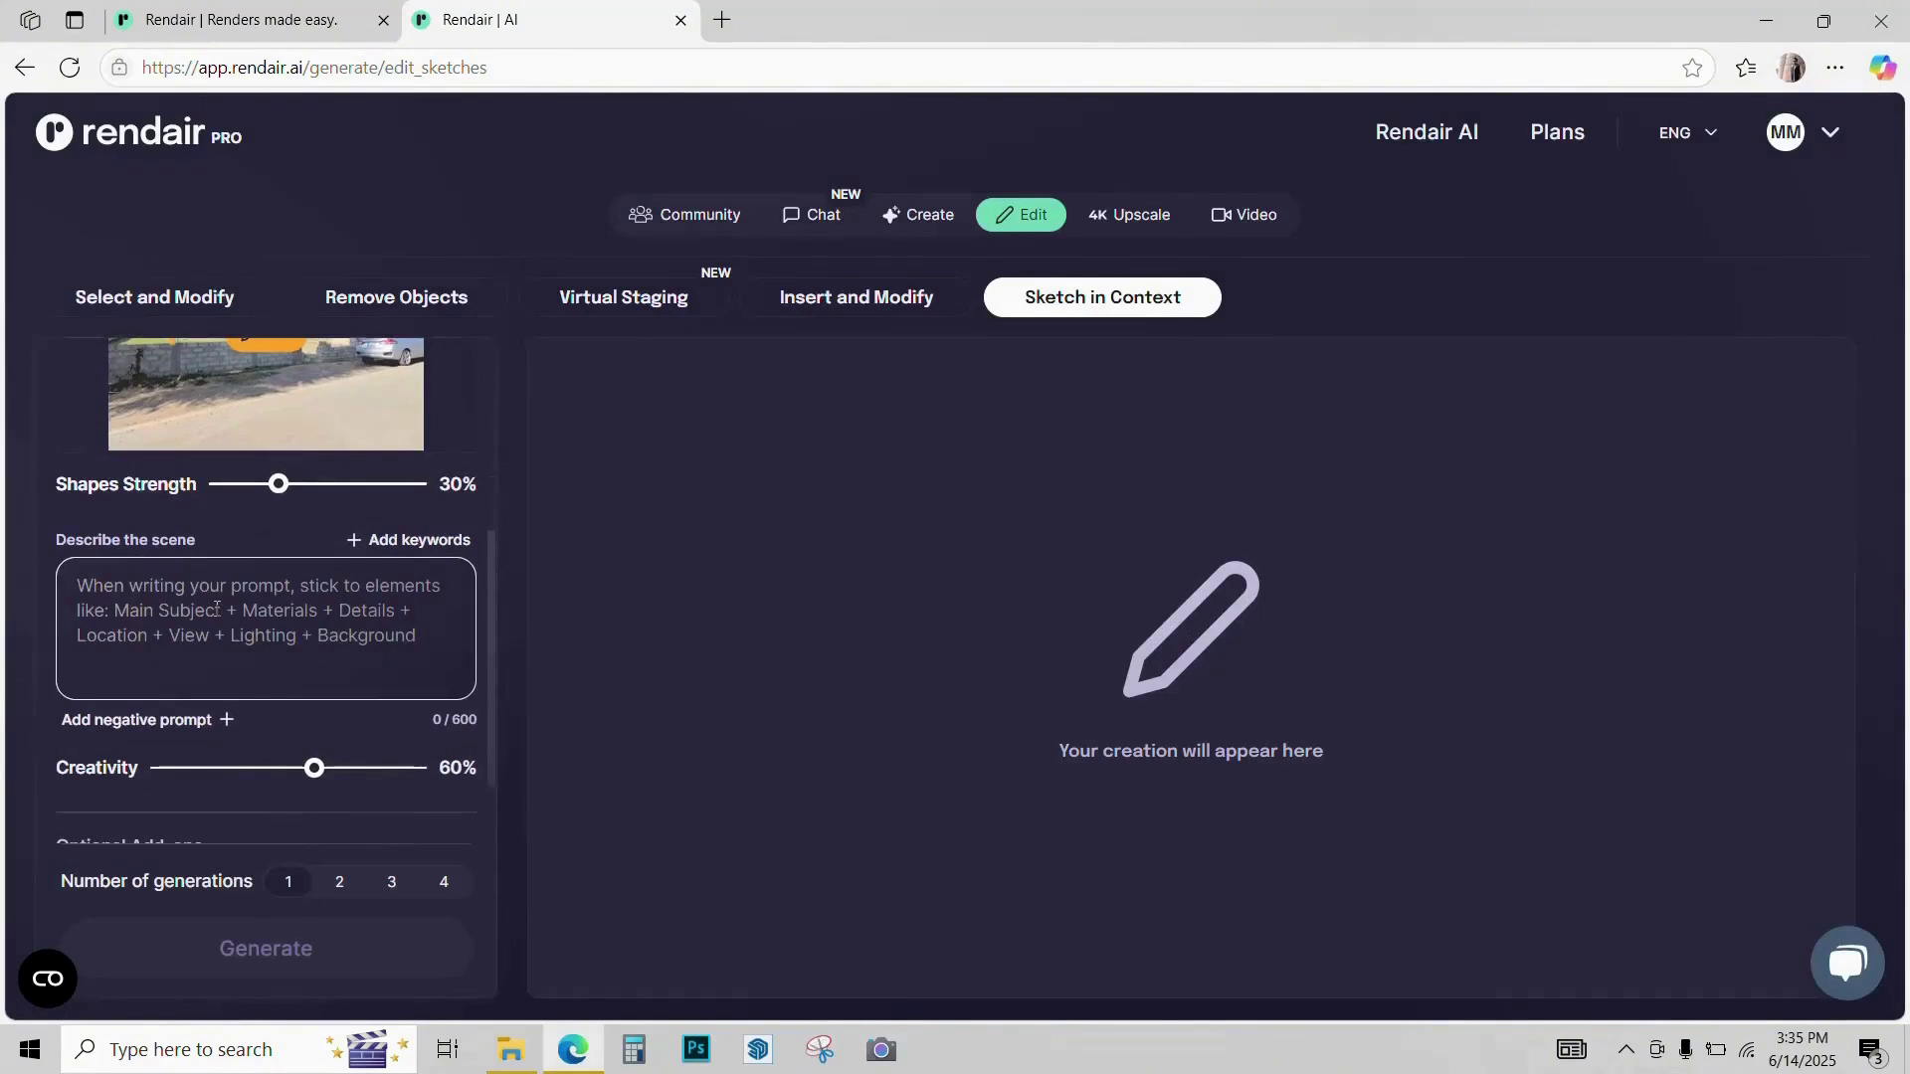
type("modern h")
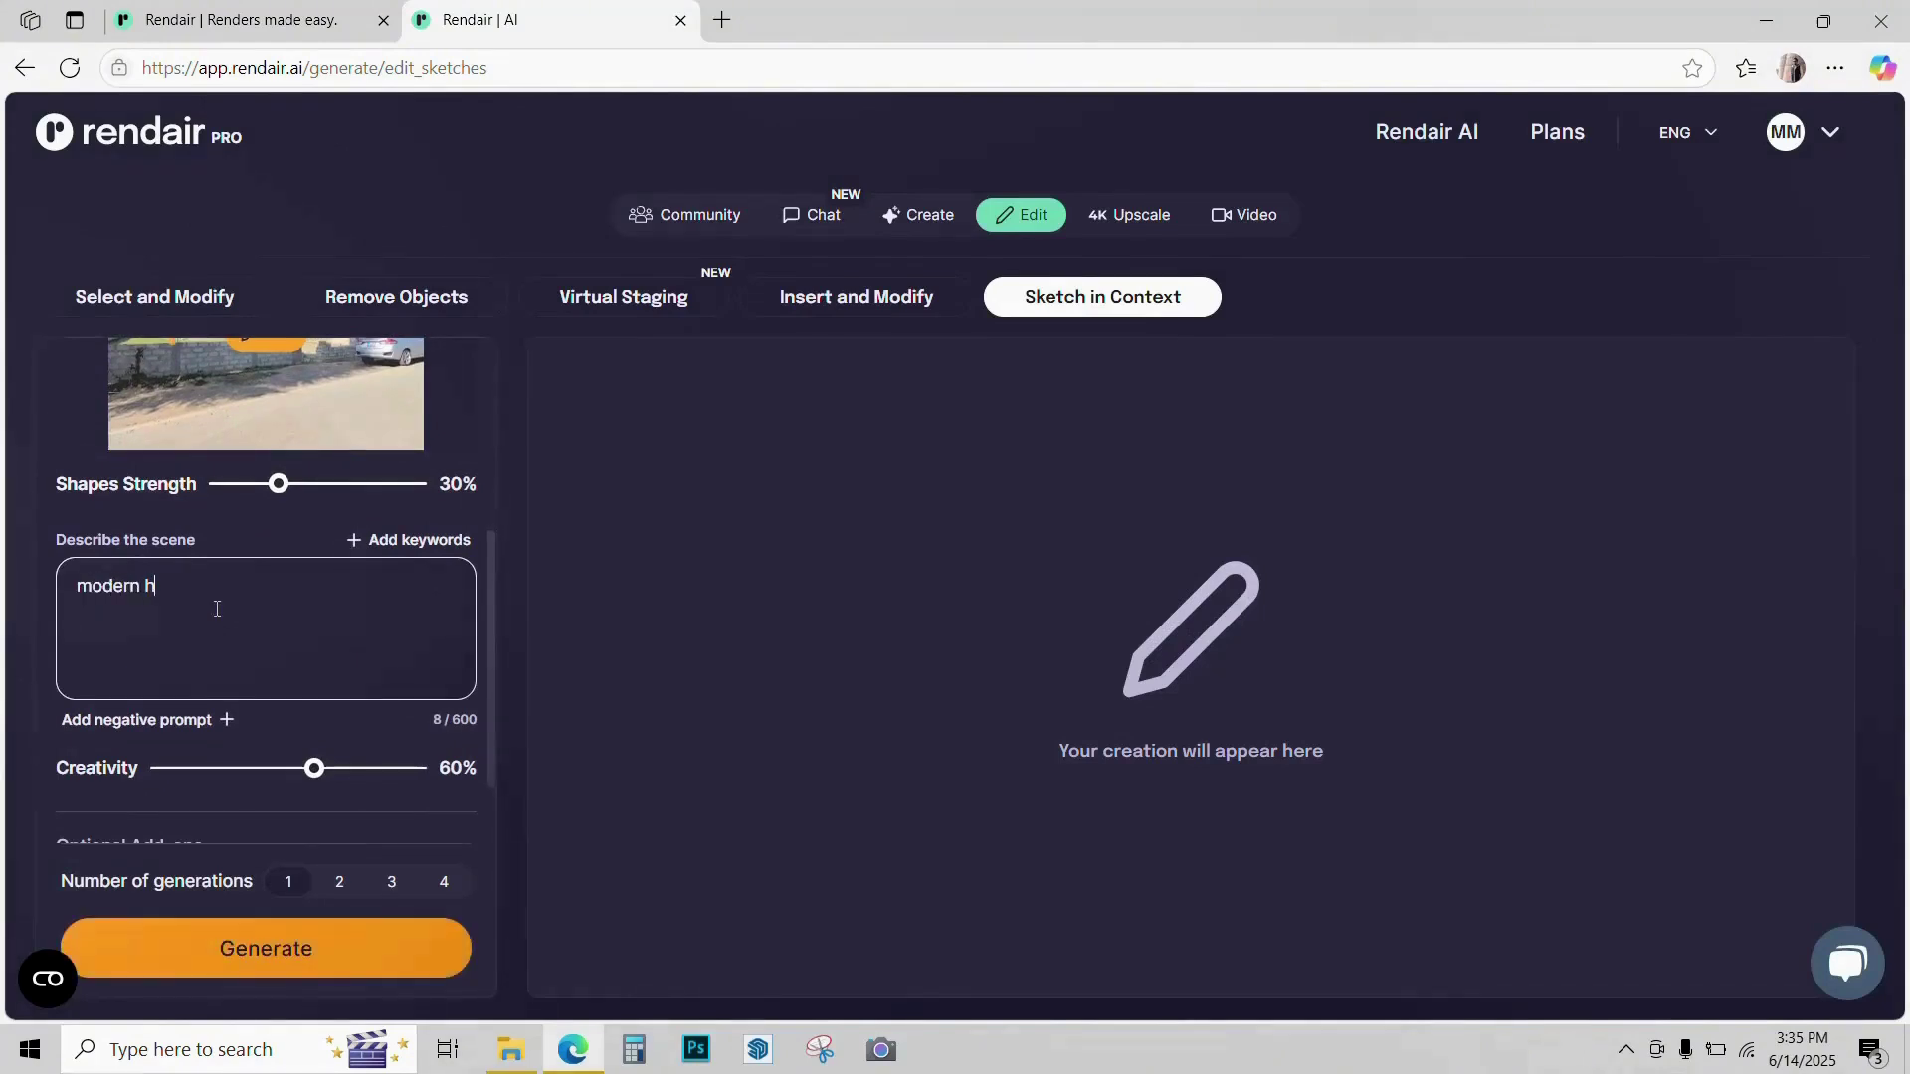
type("ouse elevation")
scroll(205, 583, "up", 3)
scroll(206, 583, "down", 2)
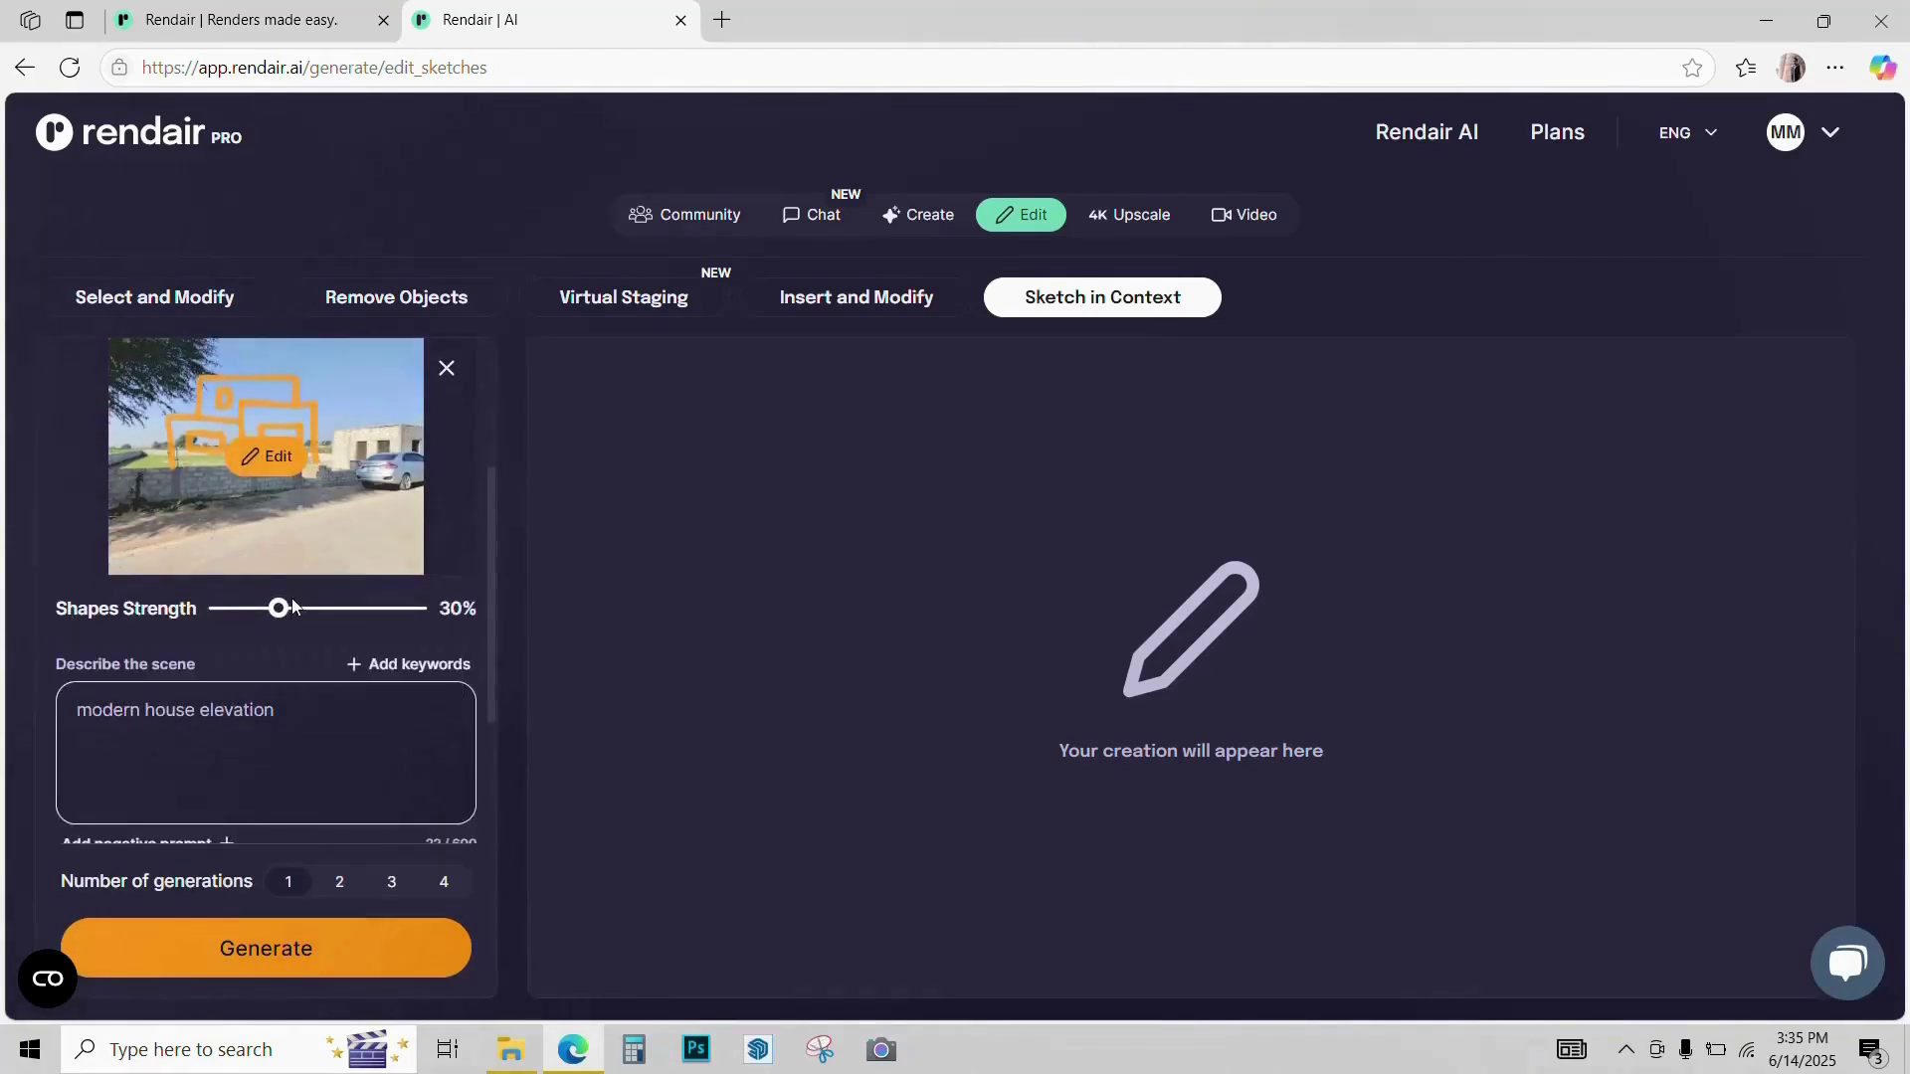
Step: Lower the Shapes Strength and adjust the next slider setting
left_click_drag(278, 610, 240, 617)
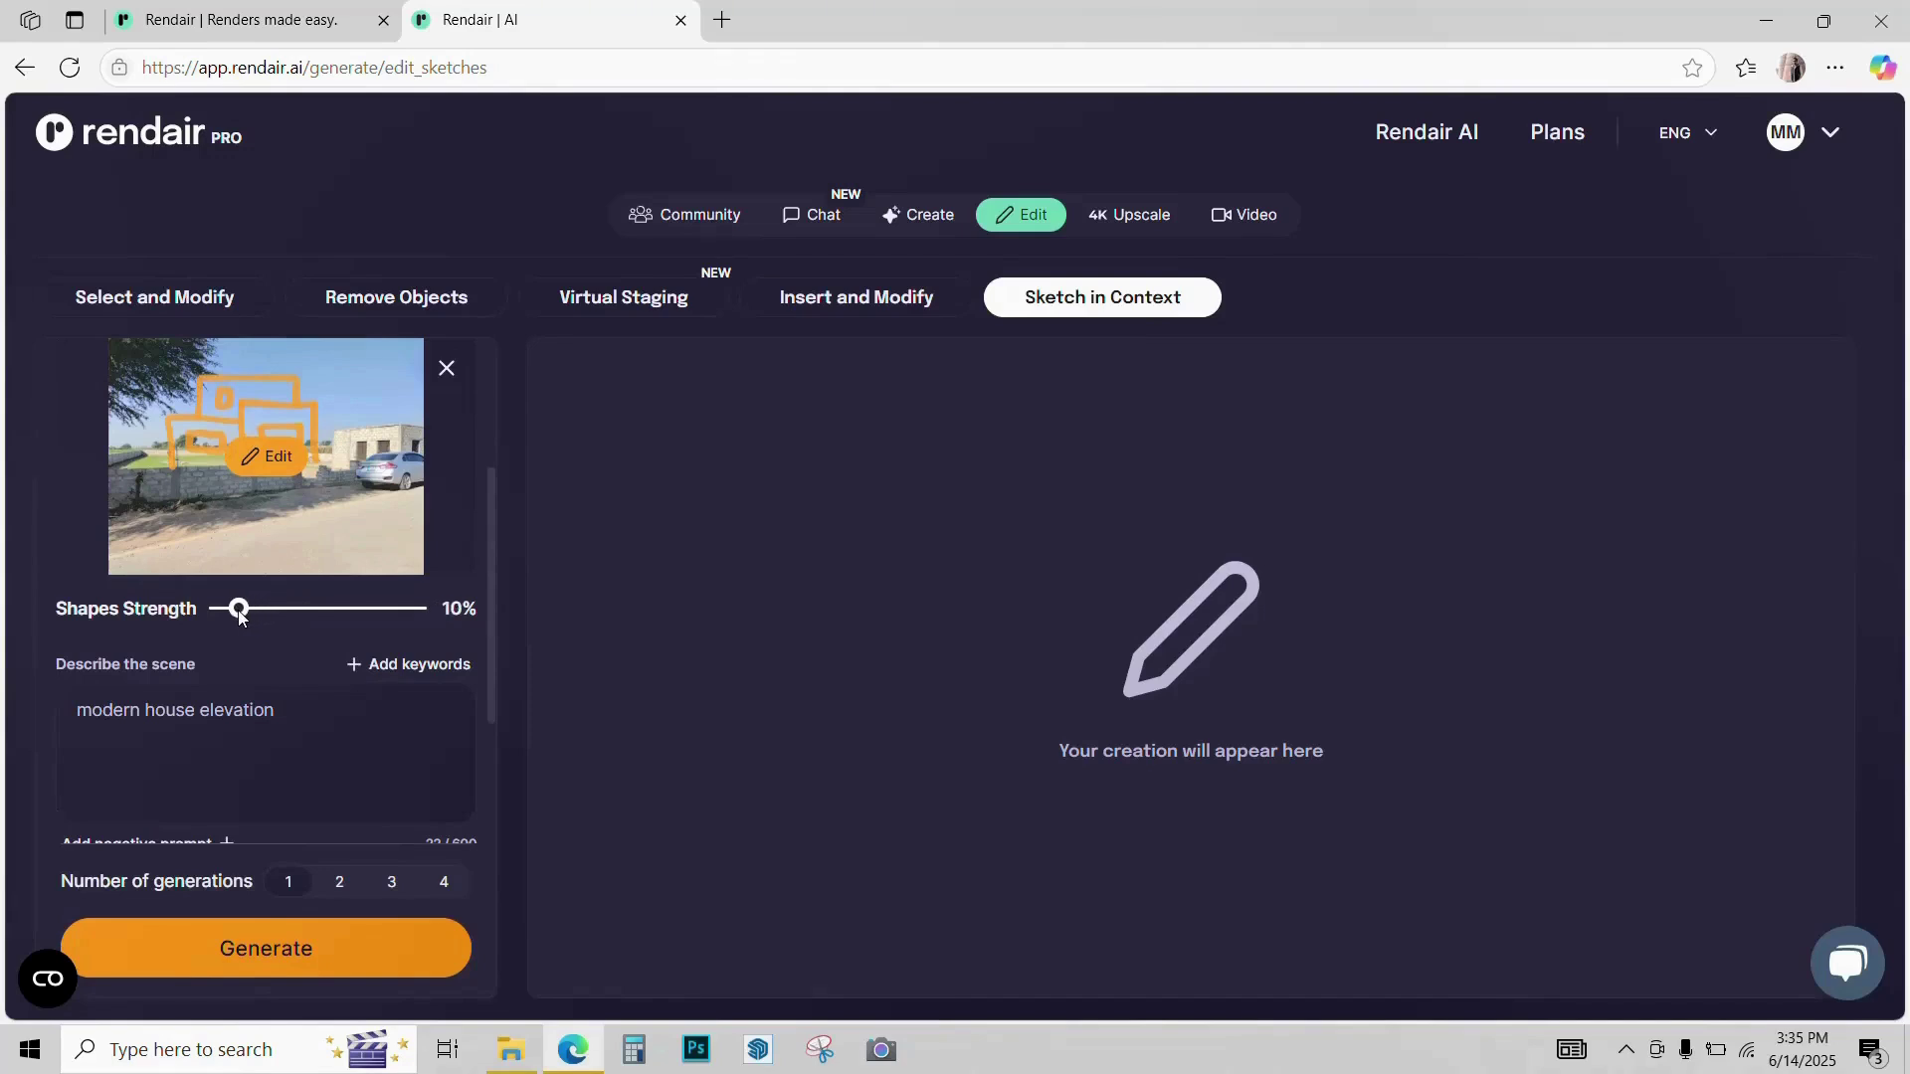
scroll(249, 646, "down", 1)
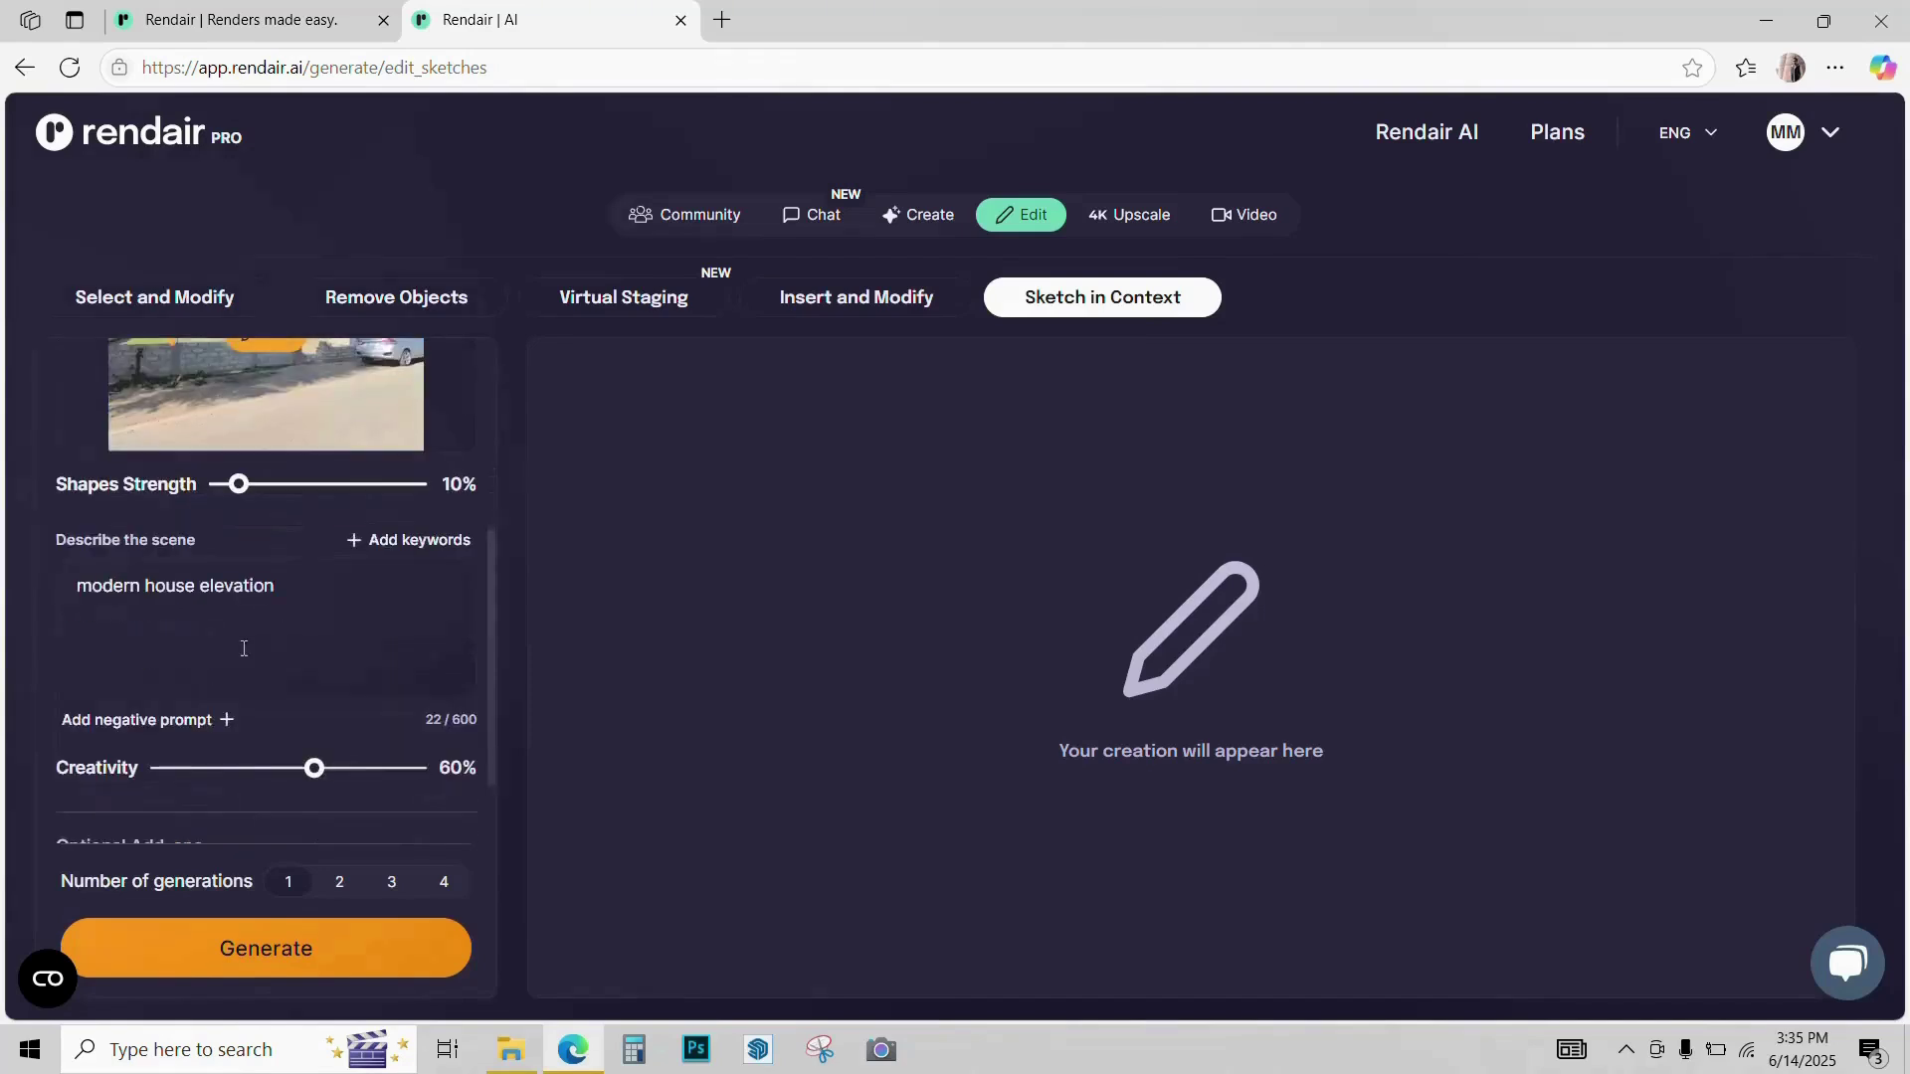
scroll(254, 659, "up", 1)
scroll(253, 659, "up", 1)
scroll(217, 601, "down", 2)
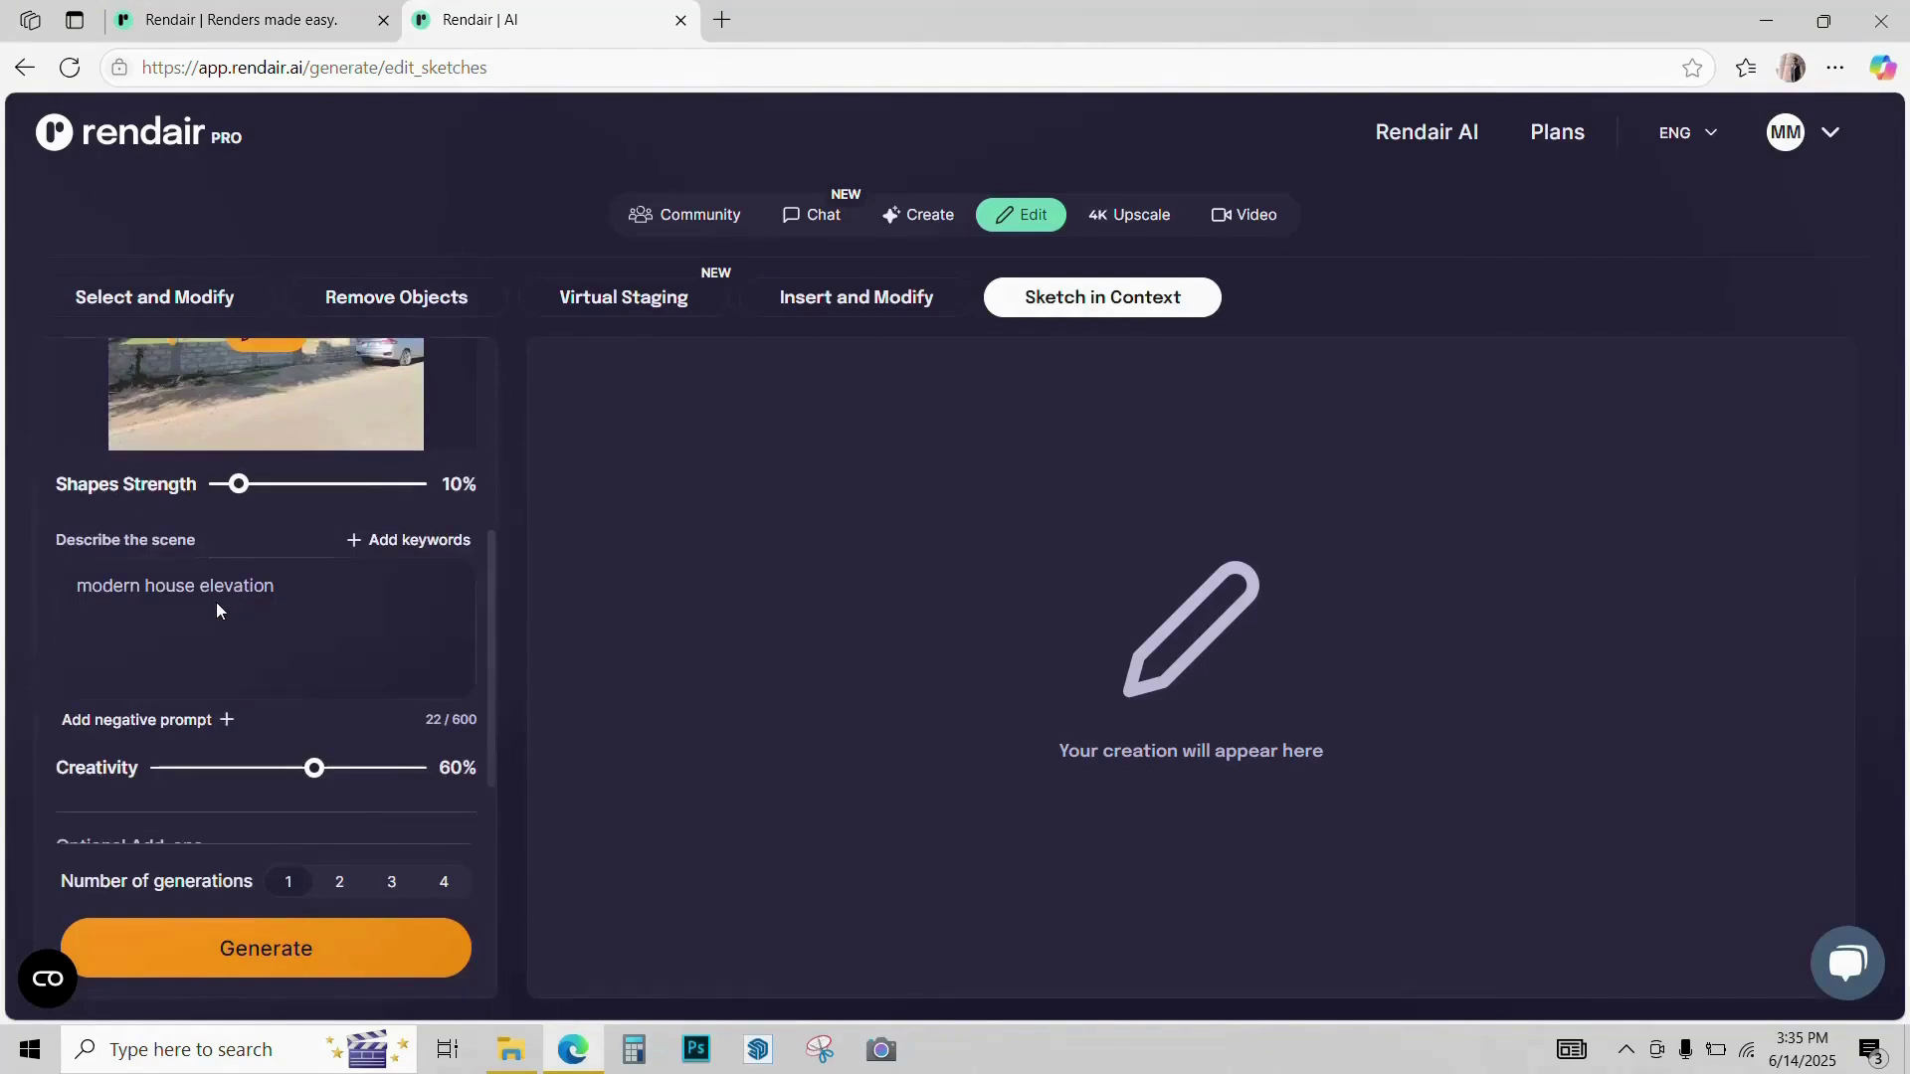
scroll(204, 612, "down", 1)
left_click_drag(314, 662, 320, 664)
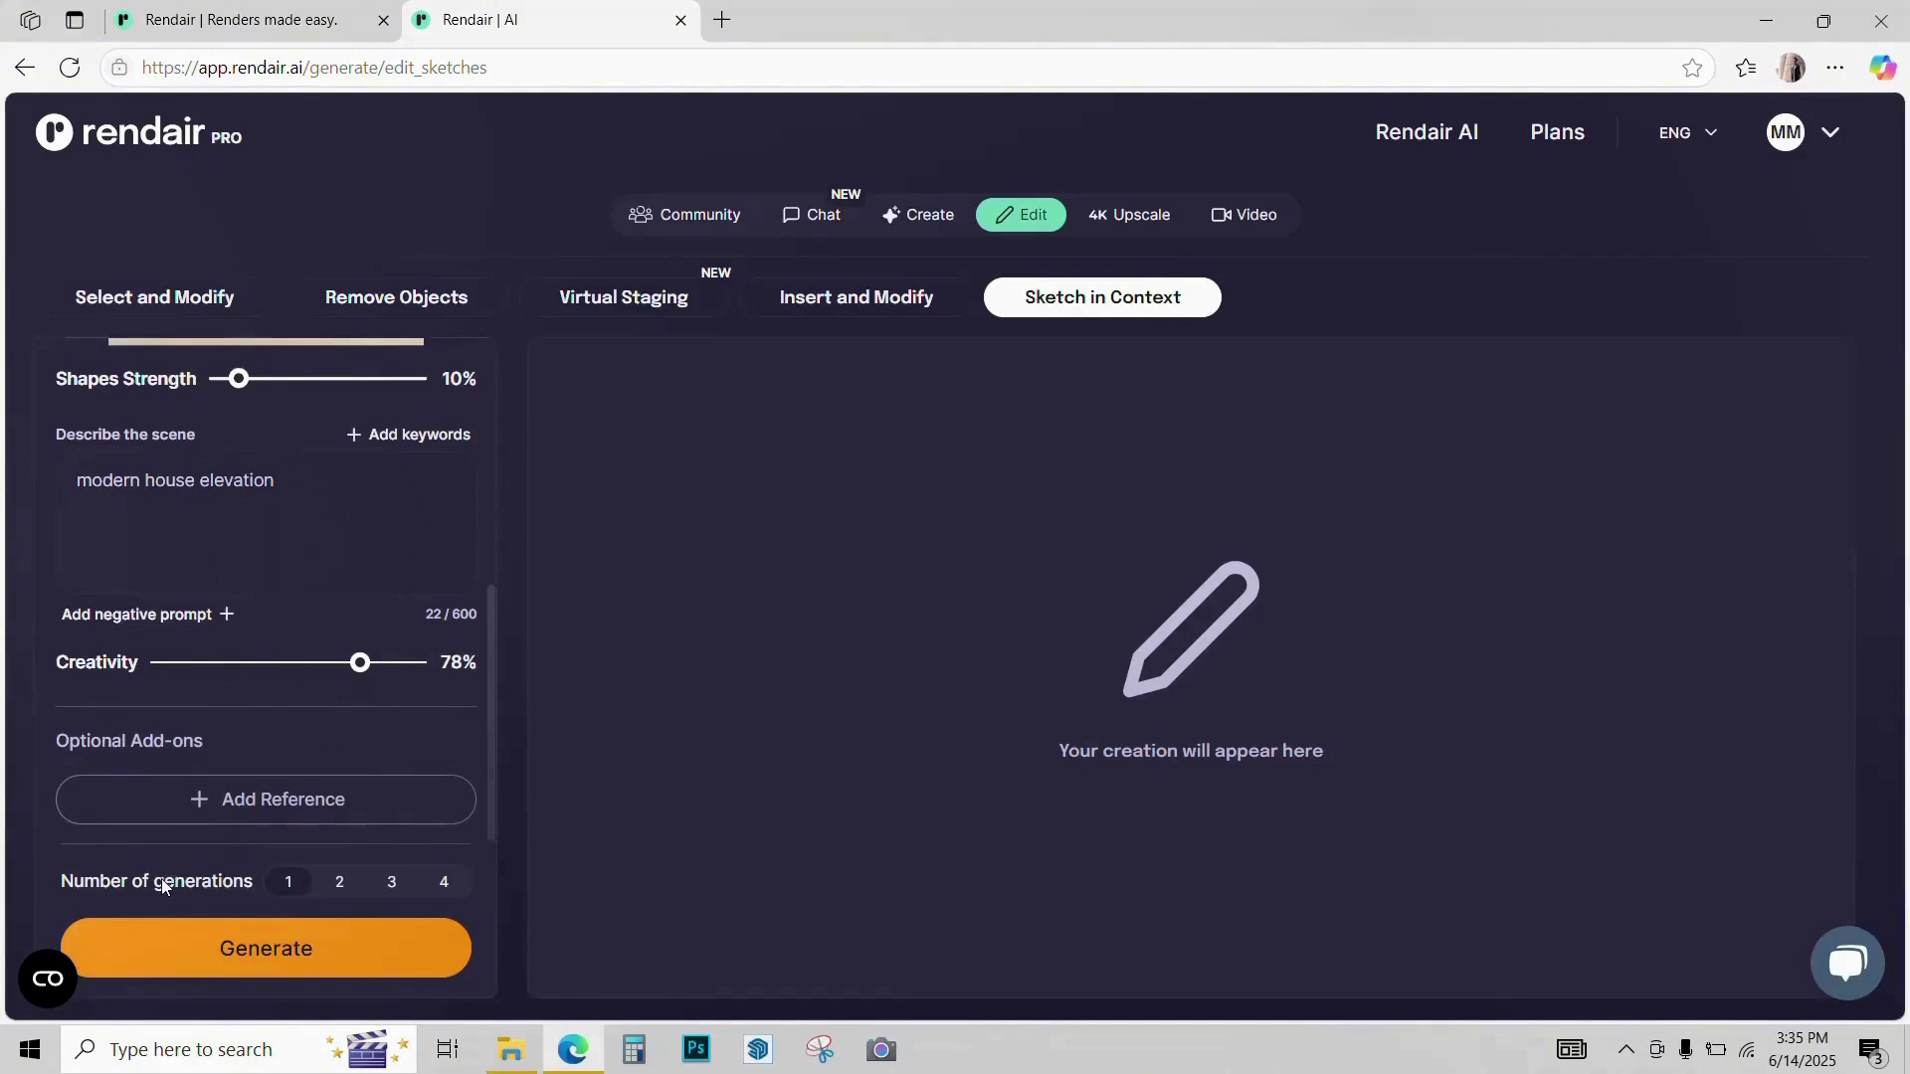
Step: Generate four renders and scroll down to the Generations gallery
left_click(440, 883)
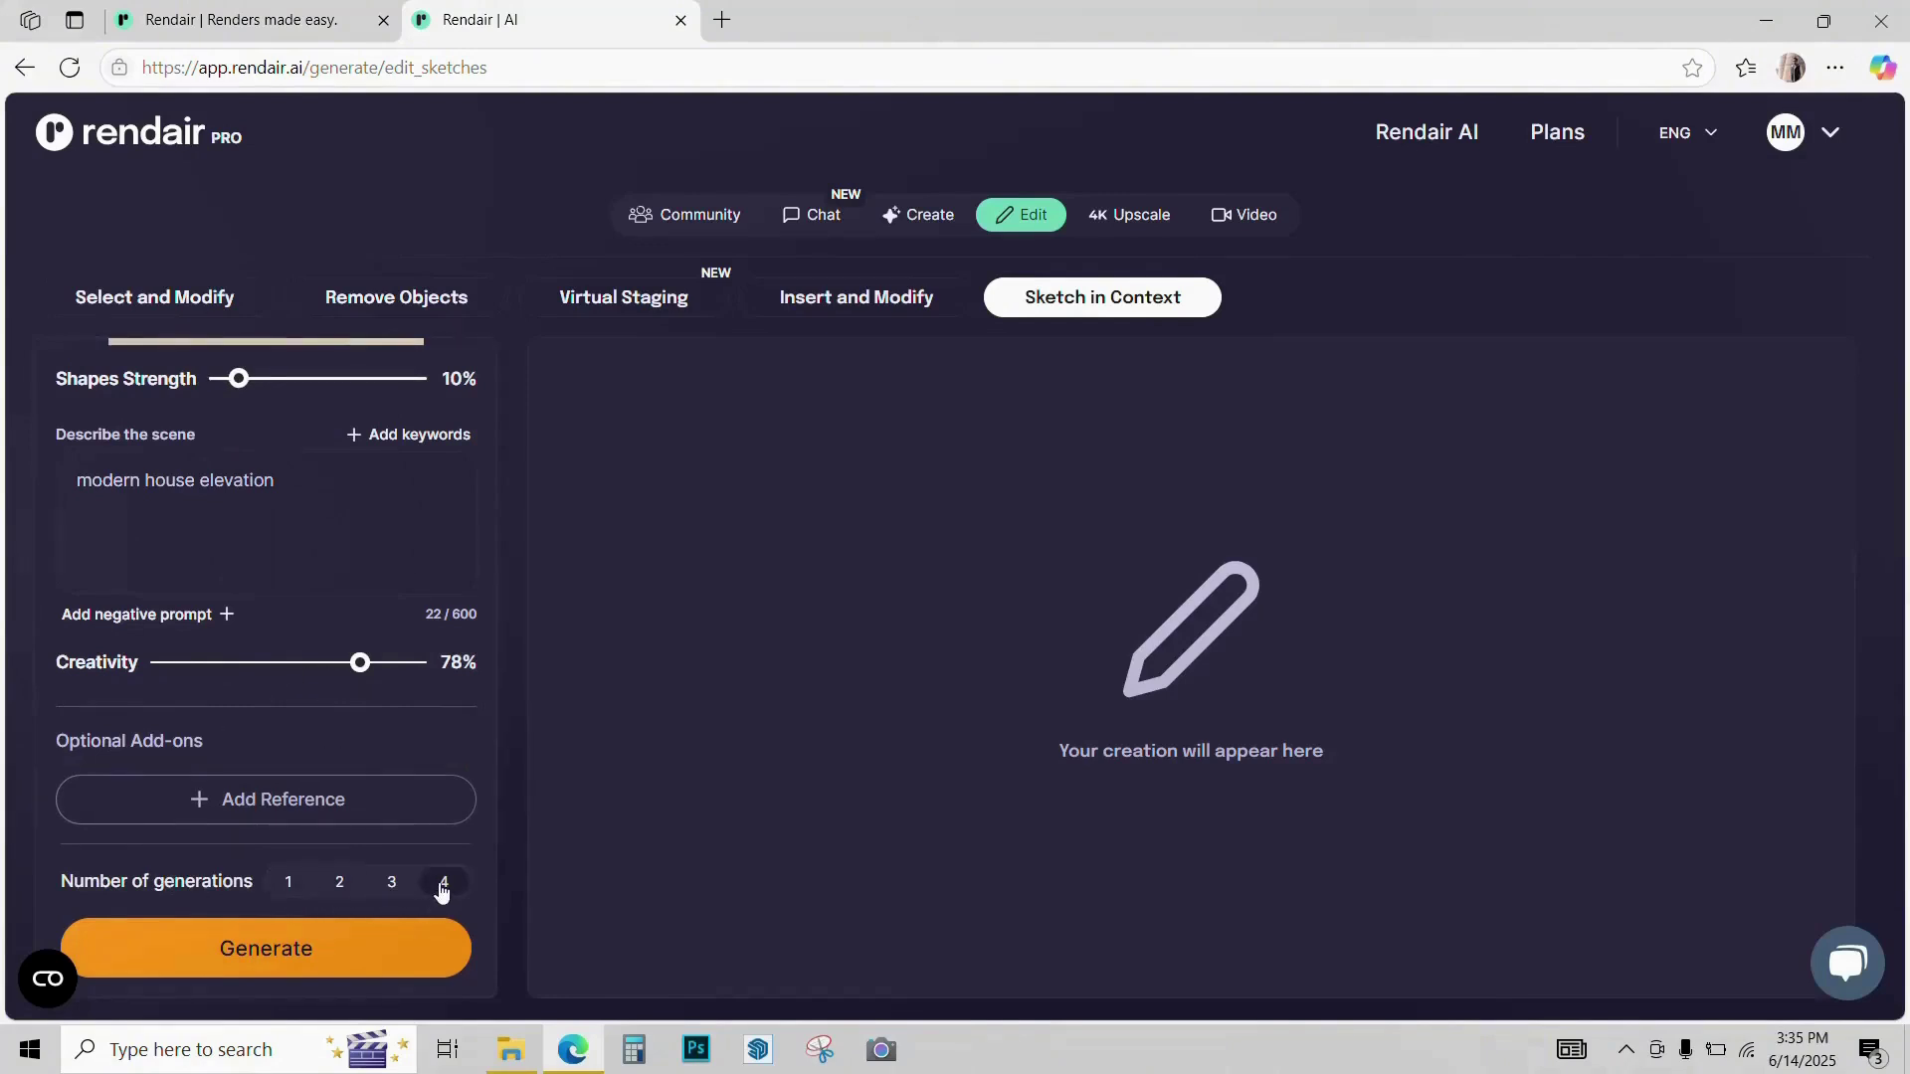
left_click(317, 946)
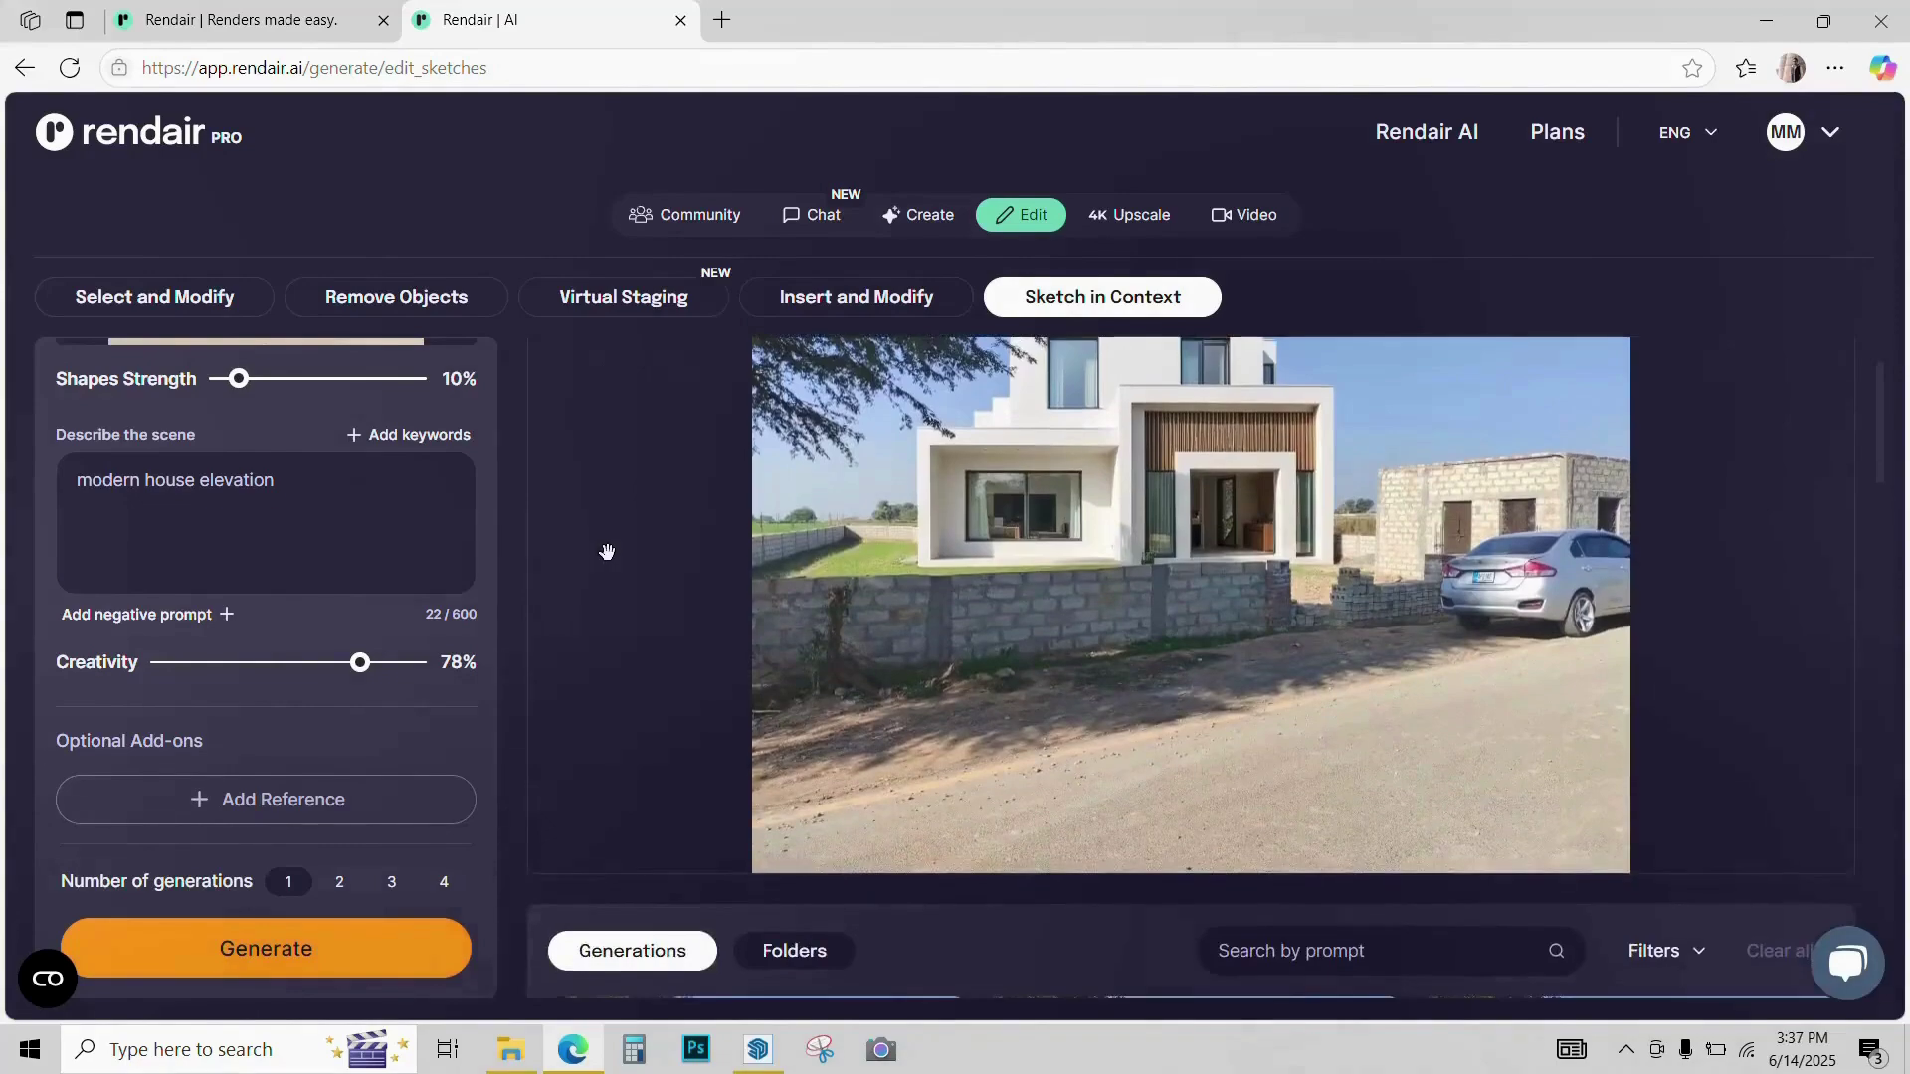
scroll(607, 557, "down", 5)
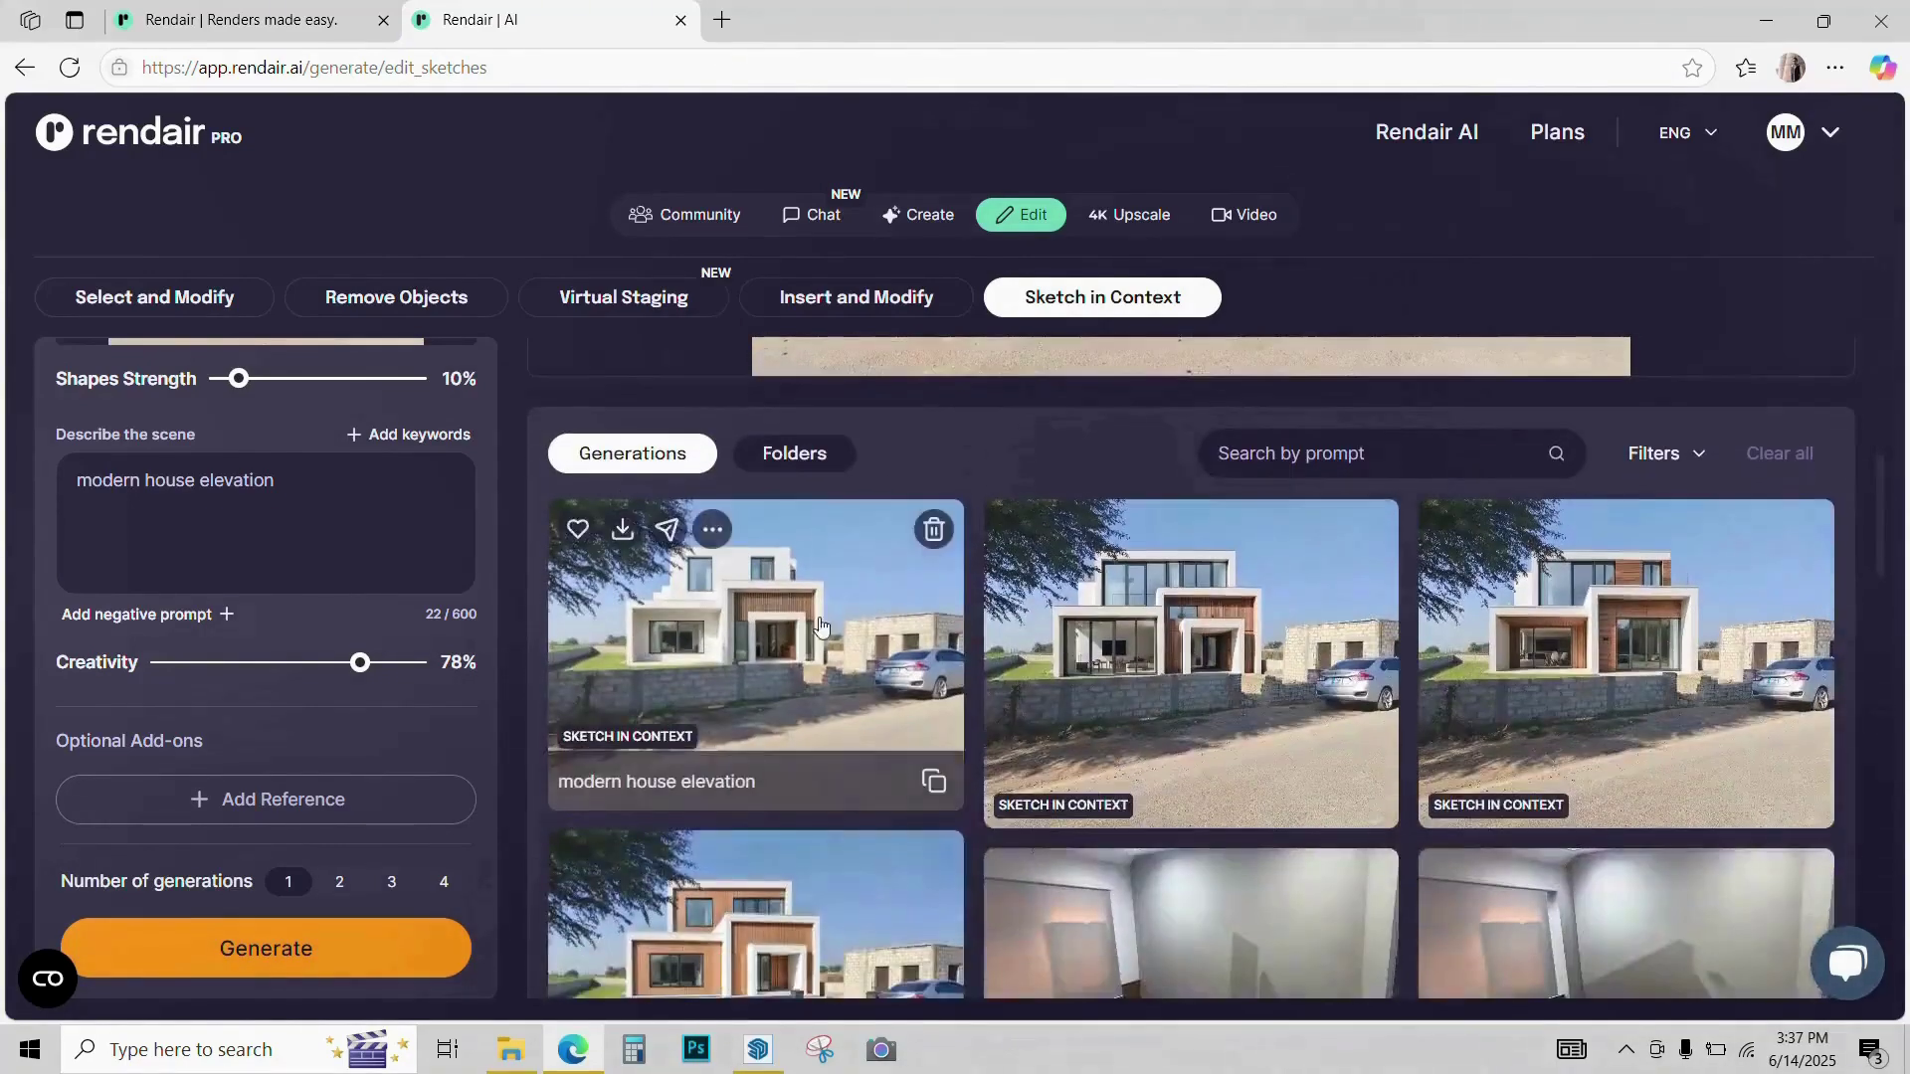
scroll(820, 624, "down", 1)
Step: Browse the generated renders and compare one against the orange sketch with the before/after divider
left_click(776, 537)
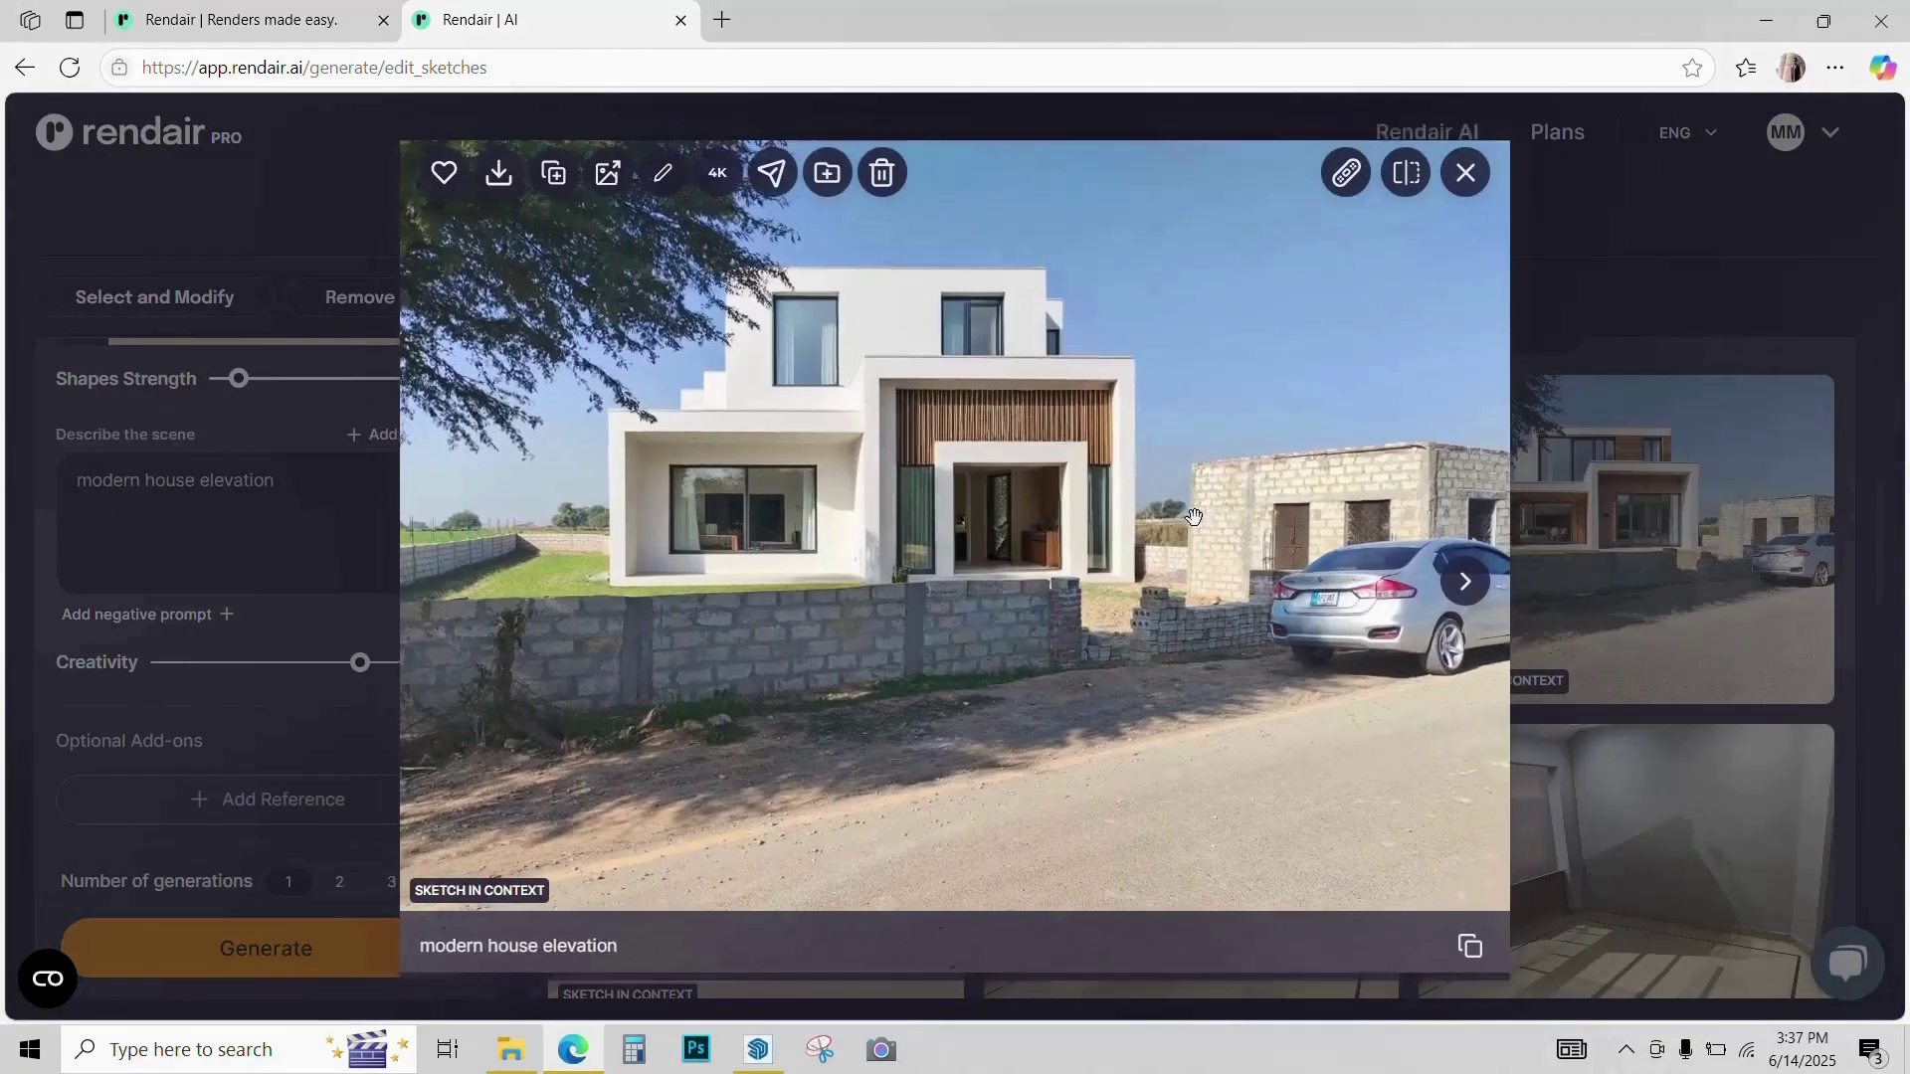
left_click(1476, 585)
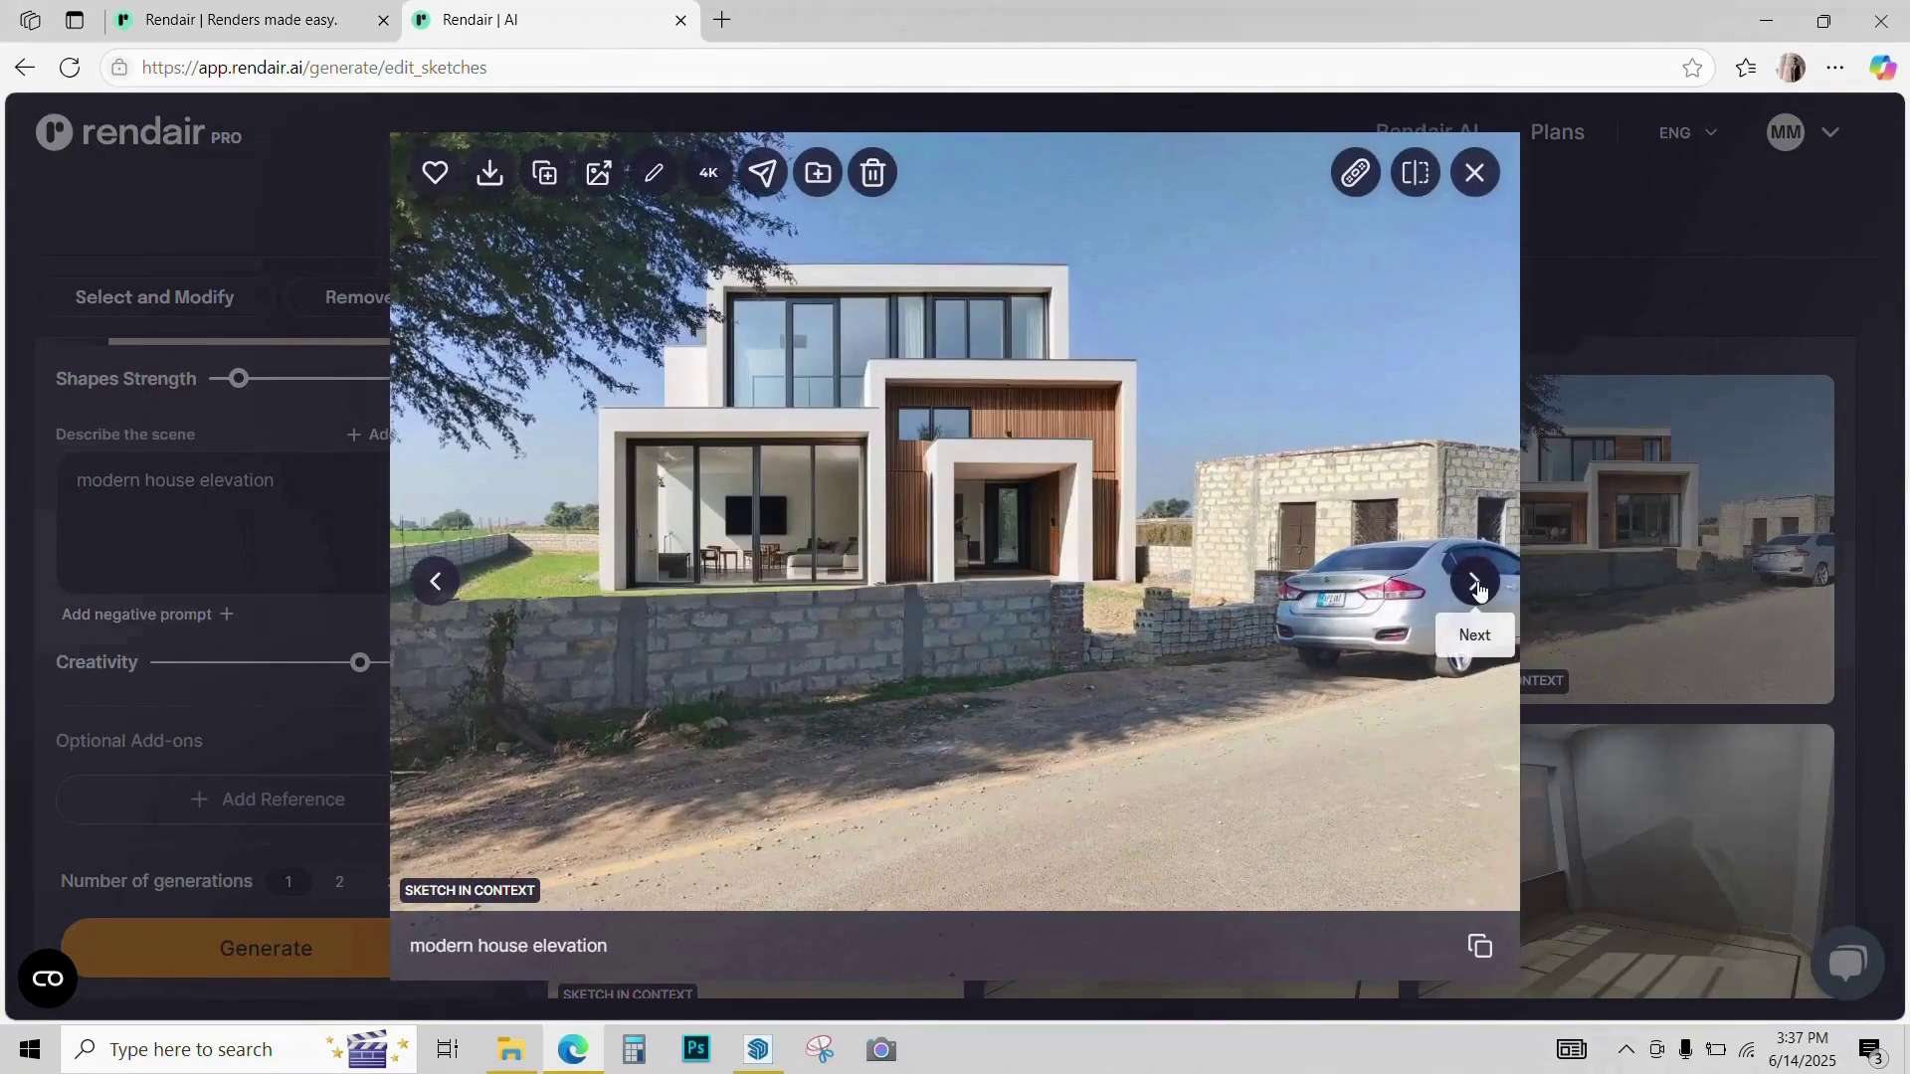
left_click(1476, 585)
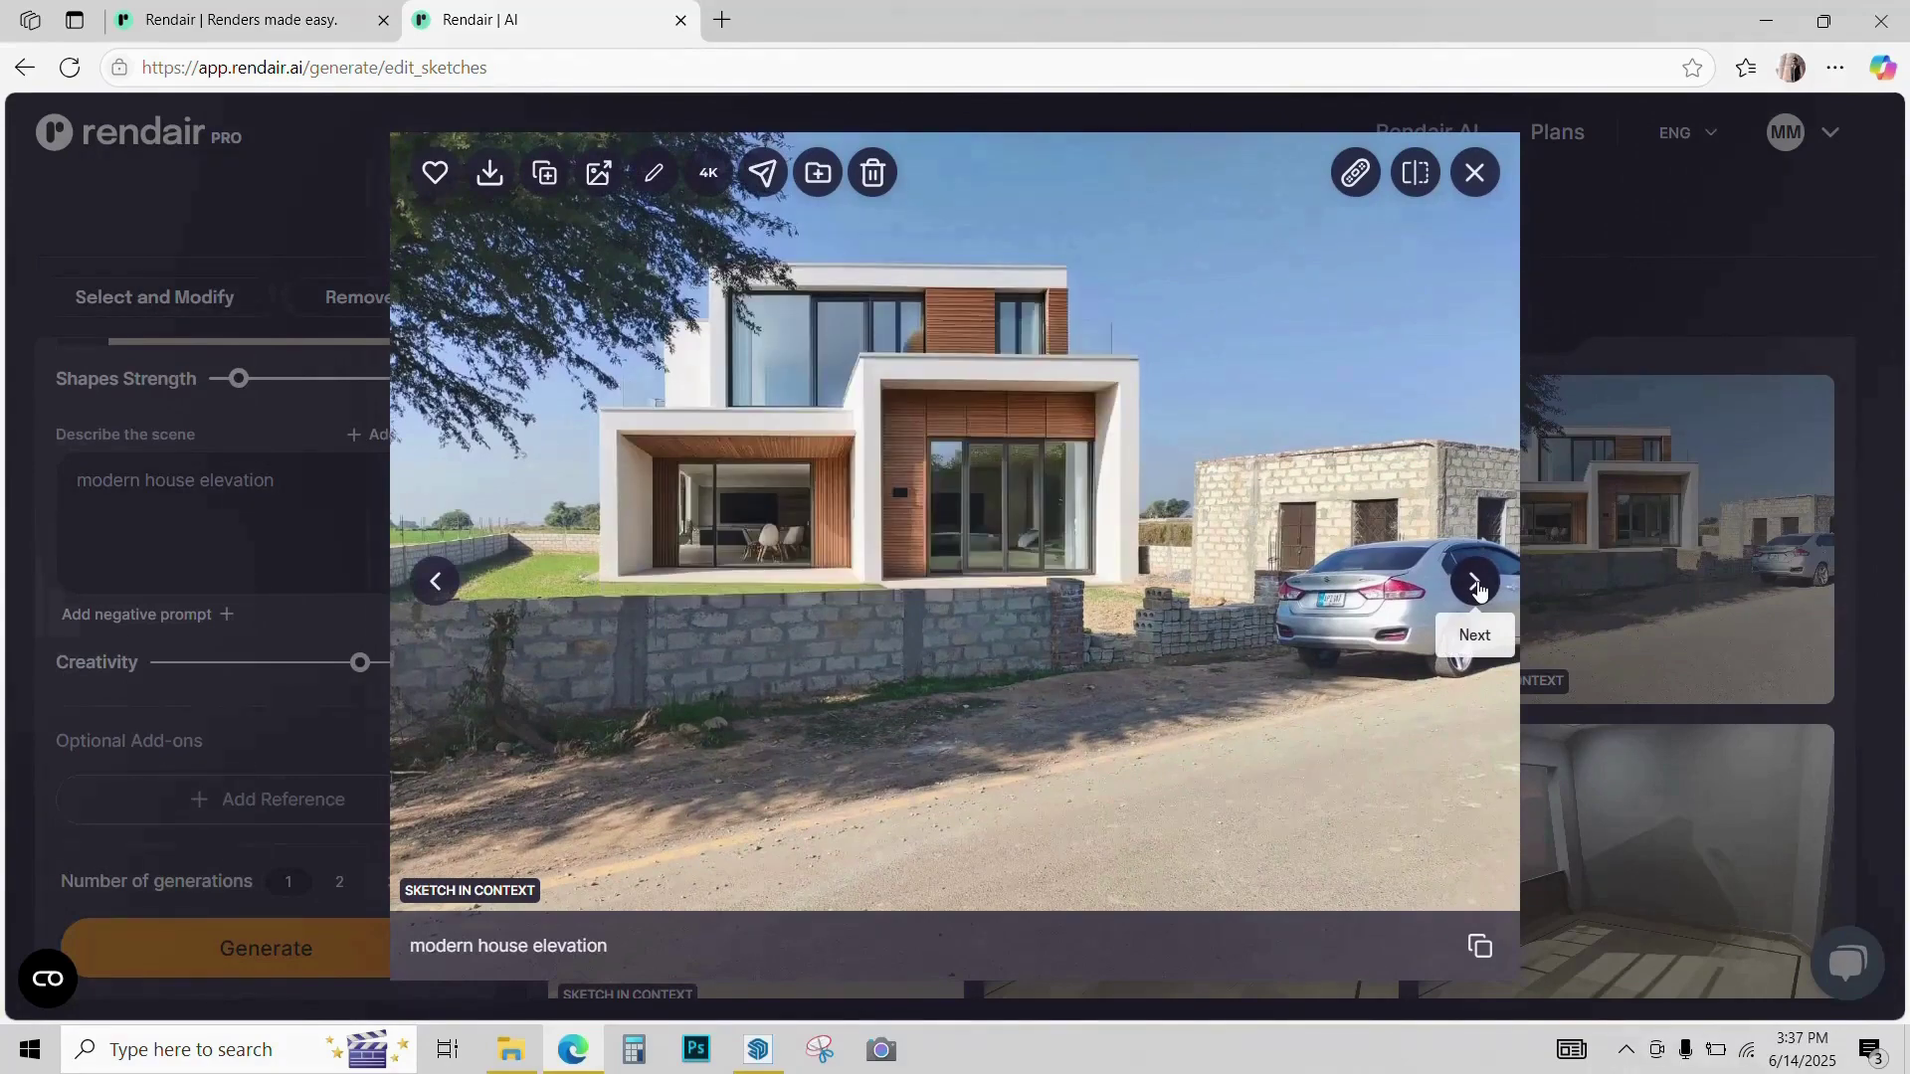
left_click(1415, 173)
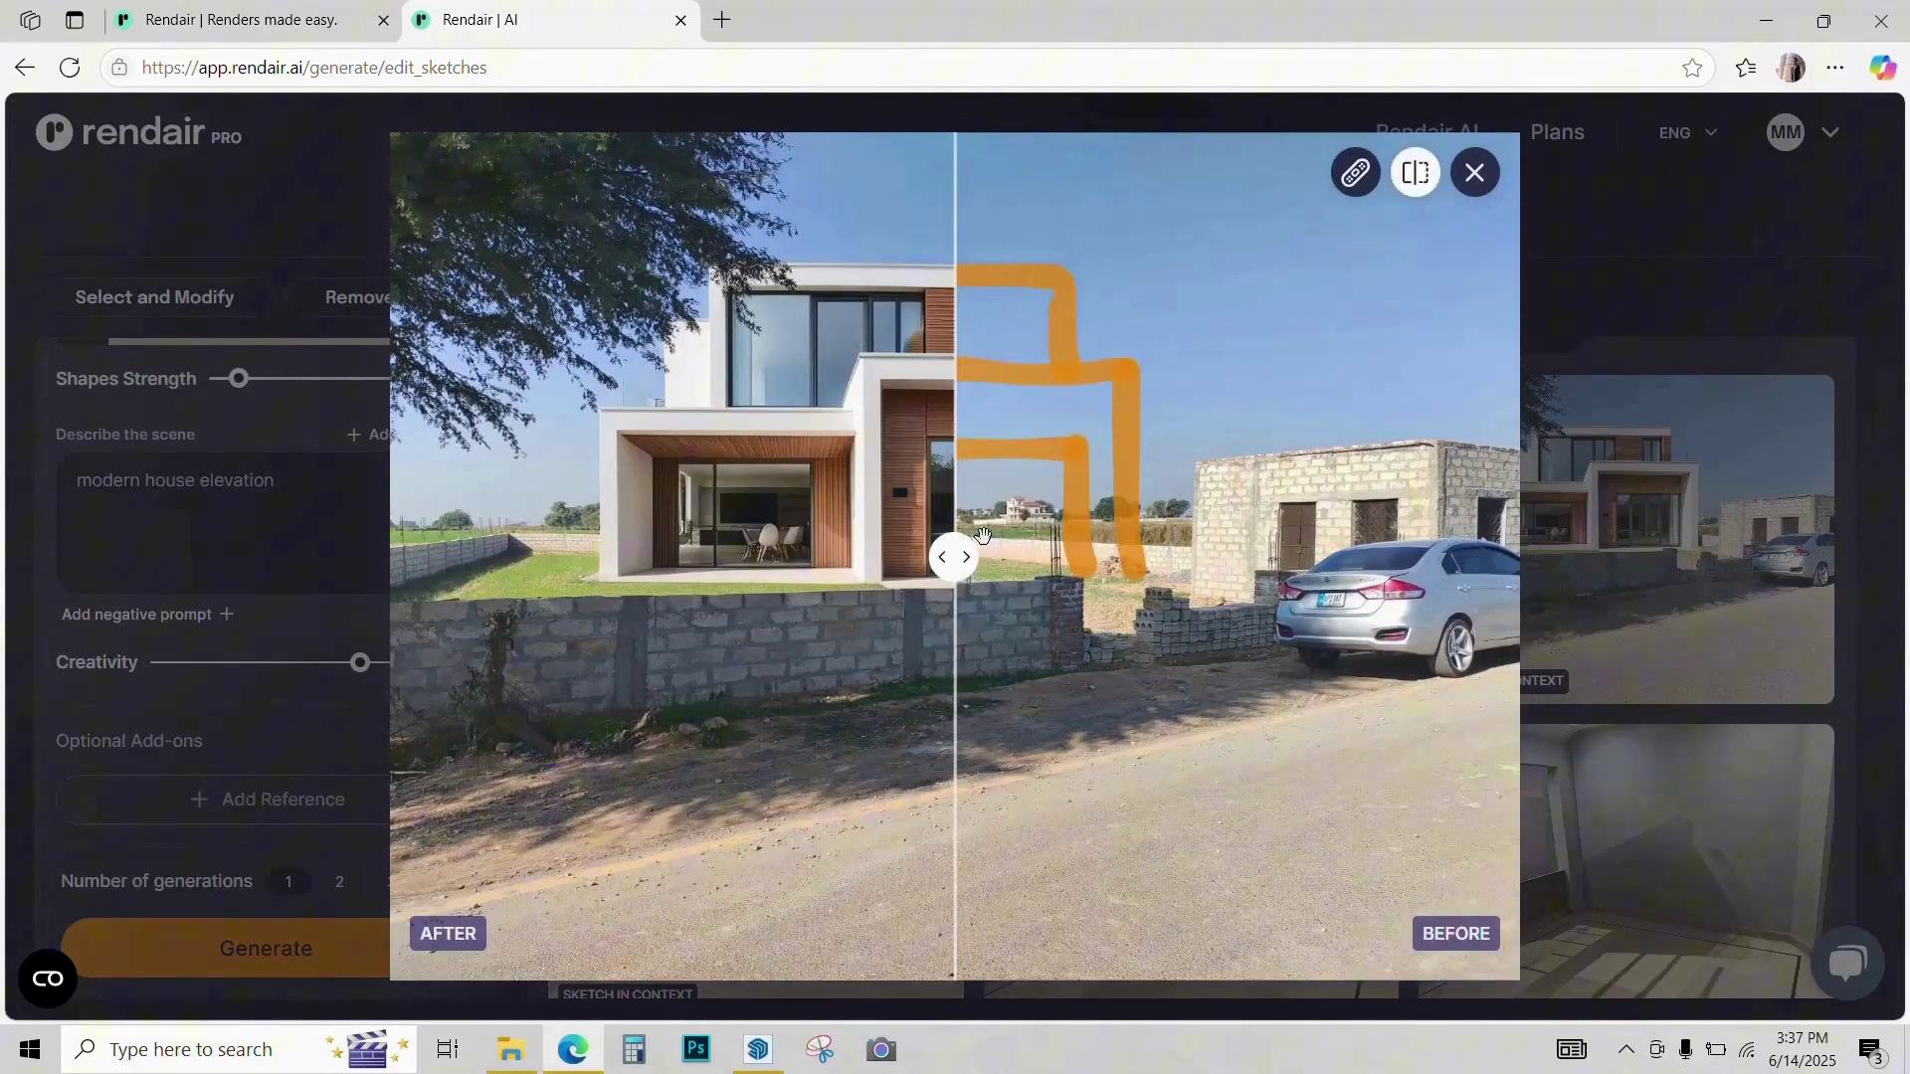
mouse_move(953, 557)
left_mouse_down()
mouse_move(571, 555)
mouse_move(983, 557)
mouse_move(1219, 577)
mouse_move(951, 577)
mouse_move(1277, 603)
mouse_move(580, 597)
mouse_move(1144, 577)
mouse_move(593, 554)
mouse_move(1080, 557)
left_mouse_up()
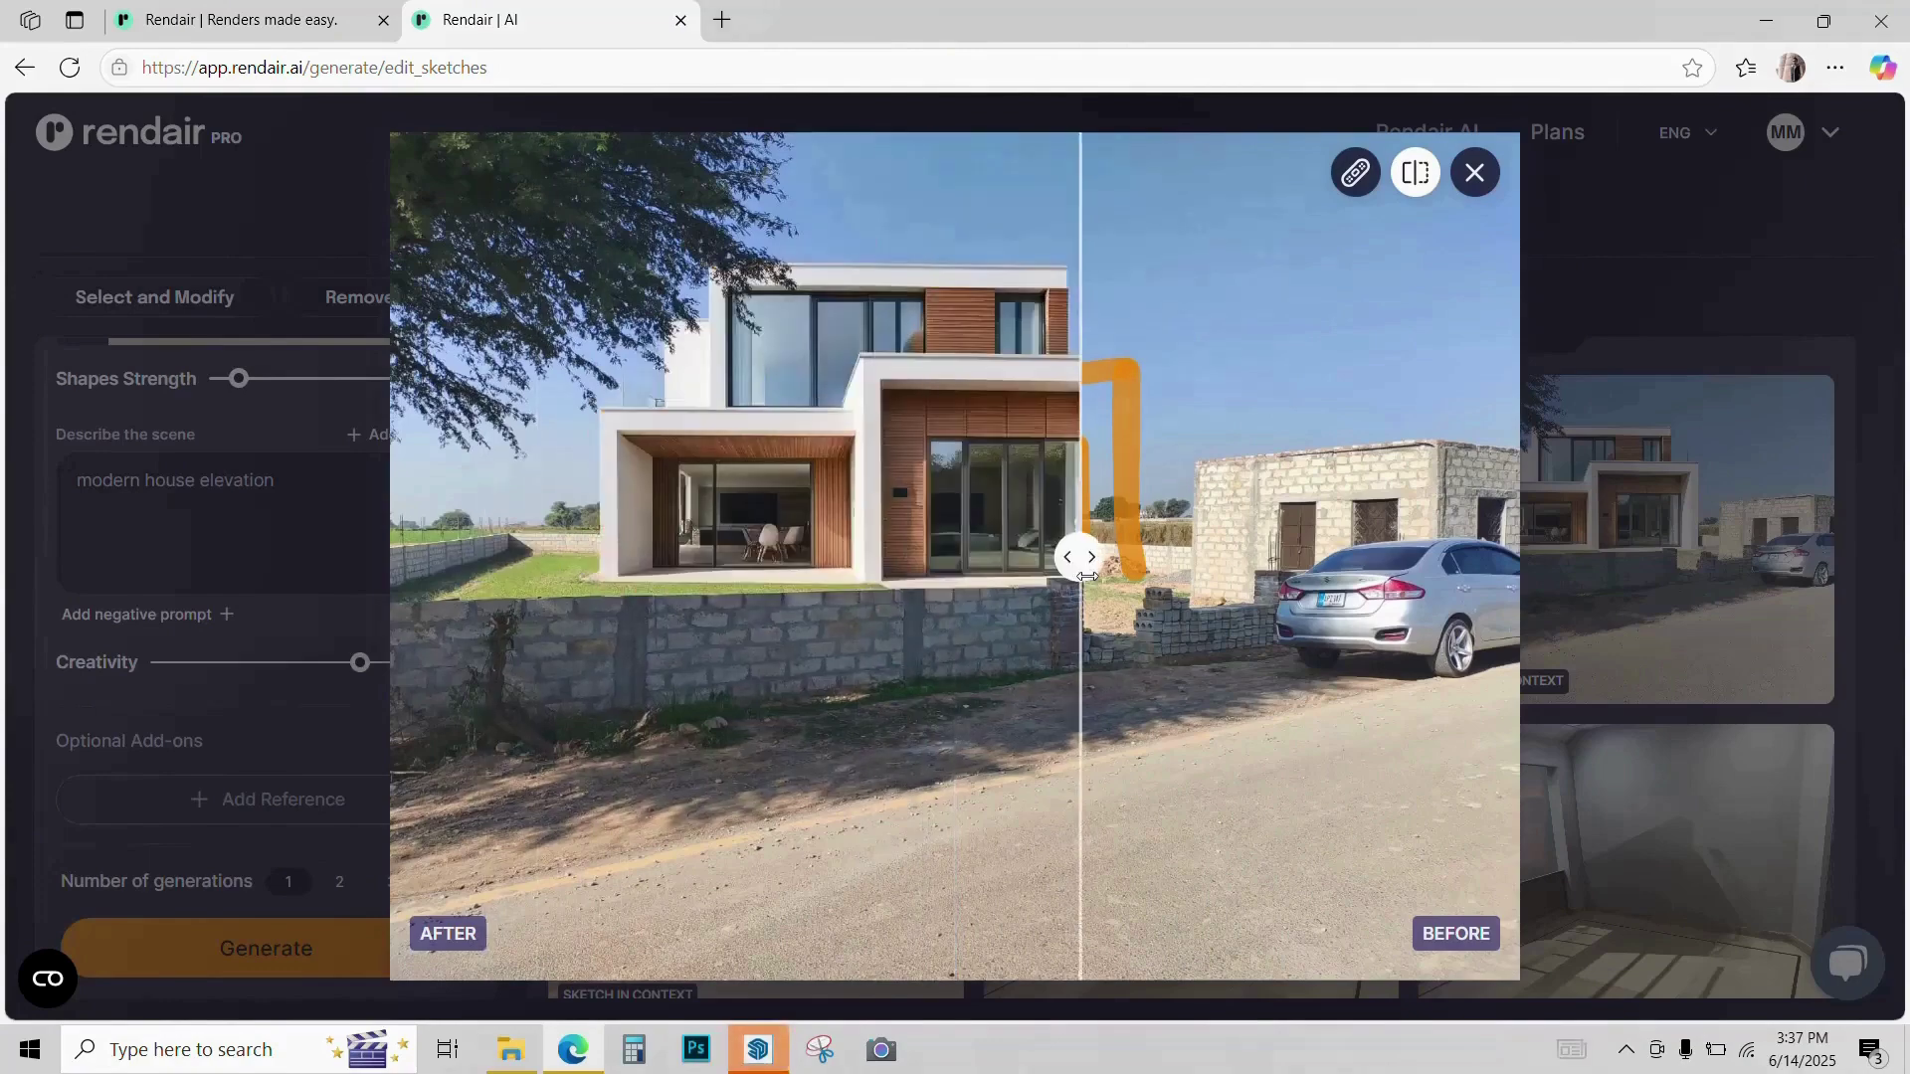
left_click(1481, 194)
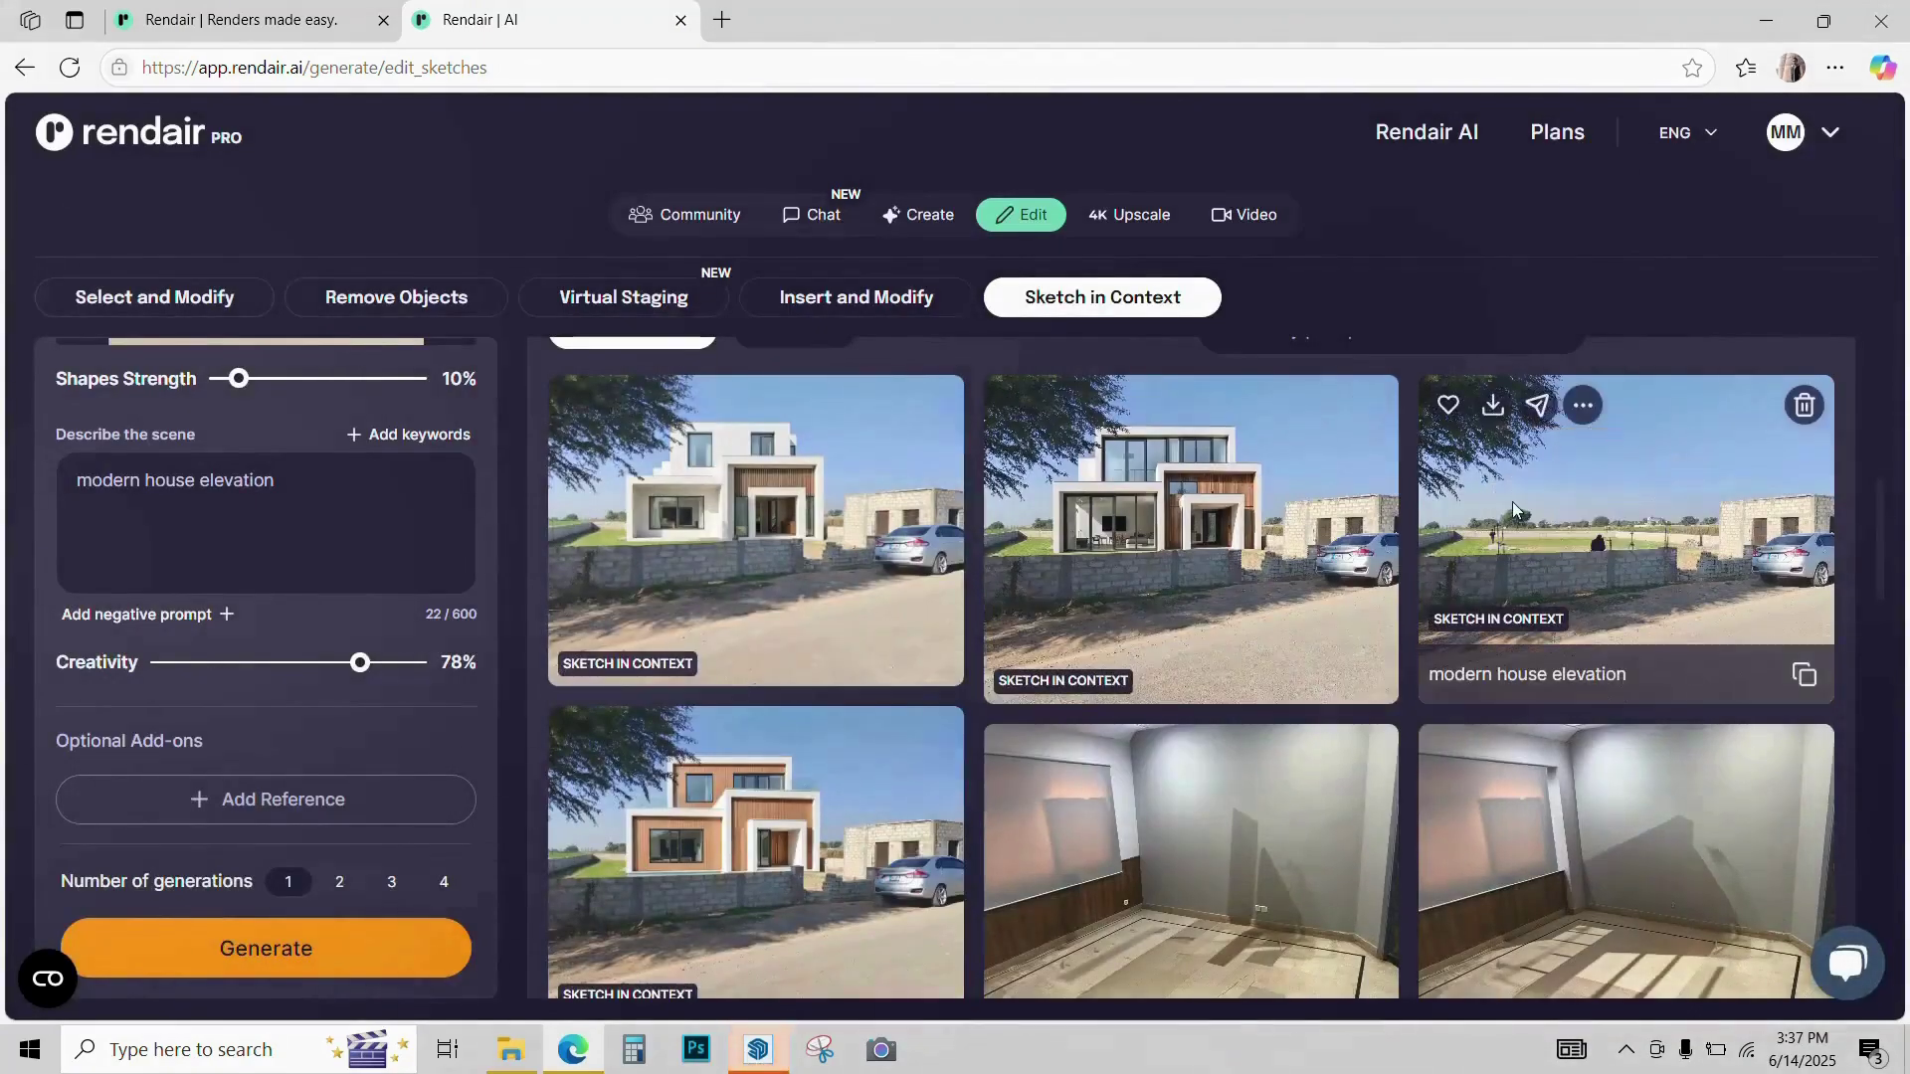
Step: Open another gallery render, then orbit the SketchUp house model toward a frontal view
left_click(1631, 498)
left_click(434, 581)
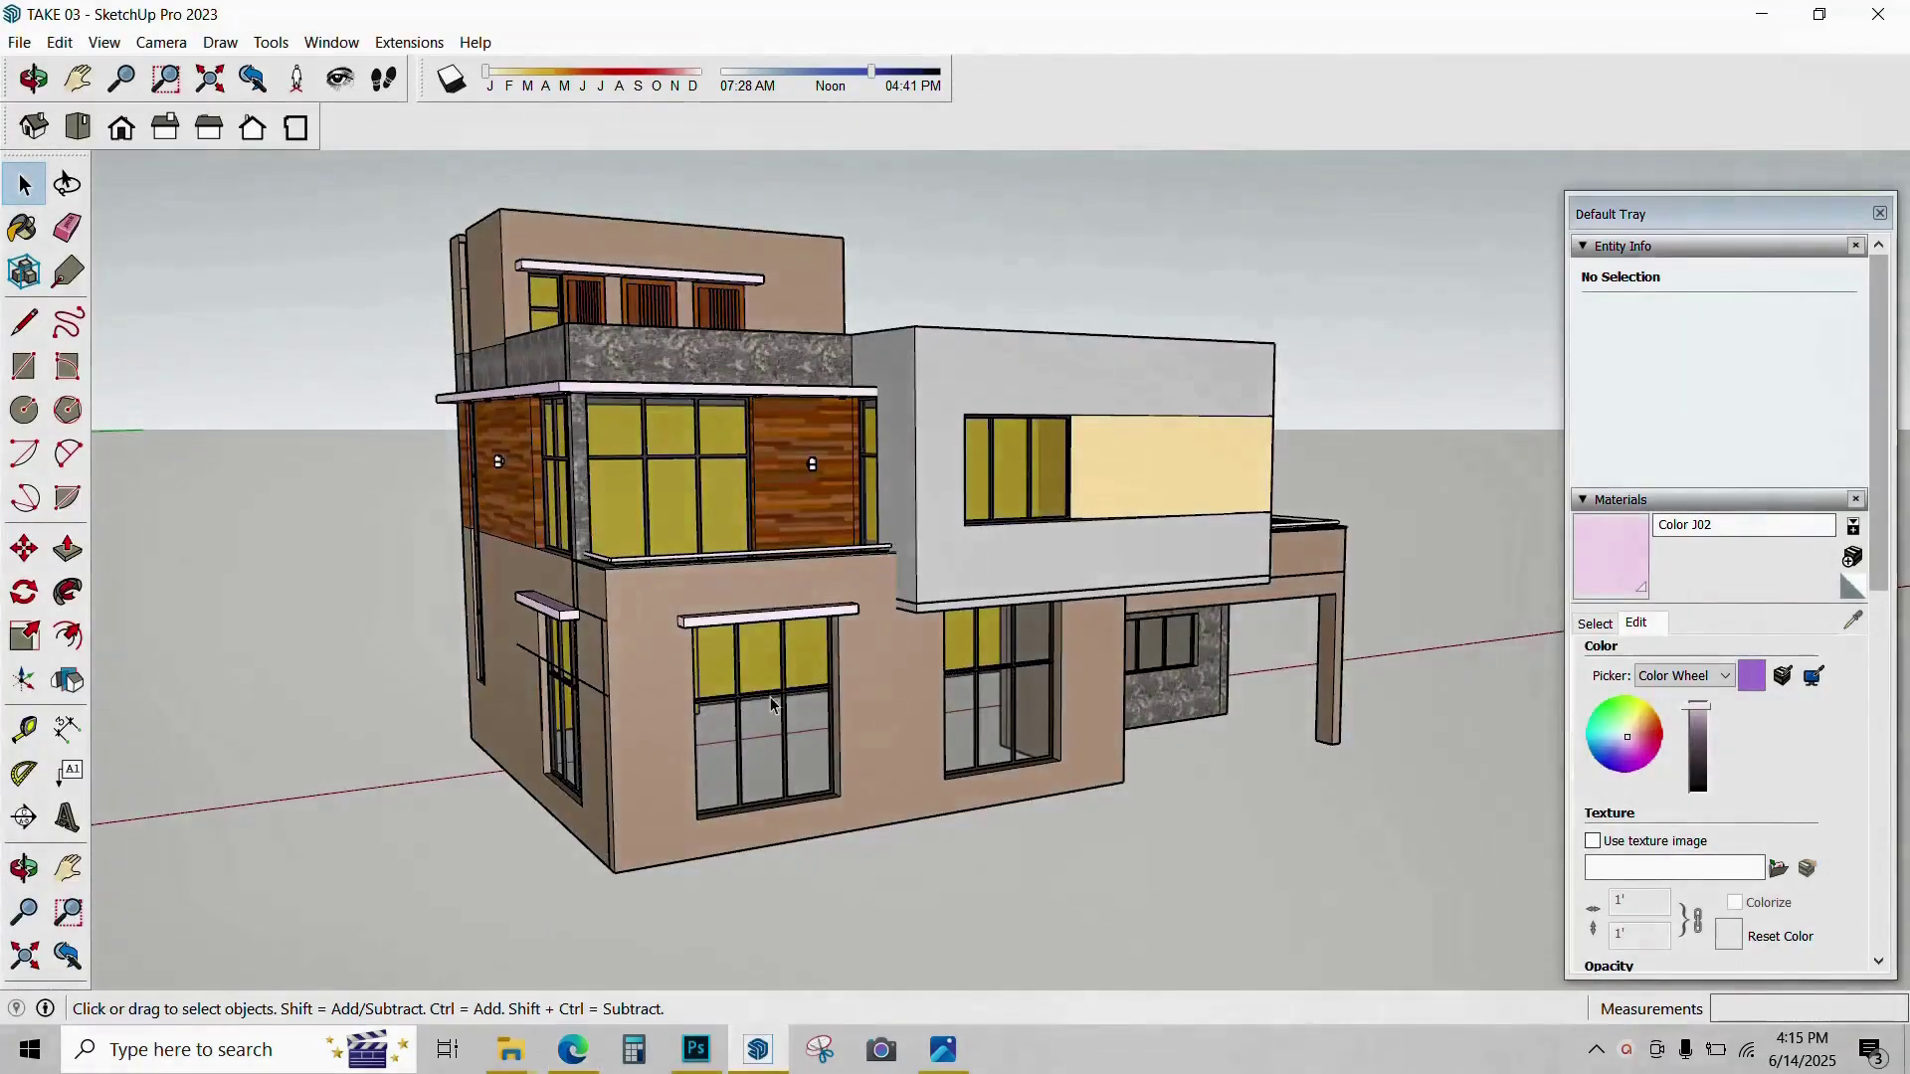
mouse_move(716, 597)
left_mouse_down()
mouse_move(1024, 567)
mouse_move(938, 558)
mouse_move(840, 475)
left_mouse_up()
Step: Orbit the SketchUp house to match the plot photo's viewpoint, checking the photo repeatedly
scroll(840, 475, "up", 1)
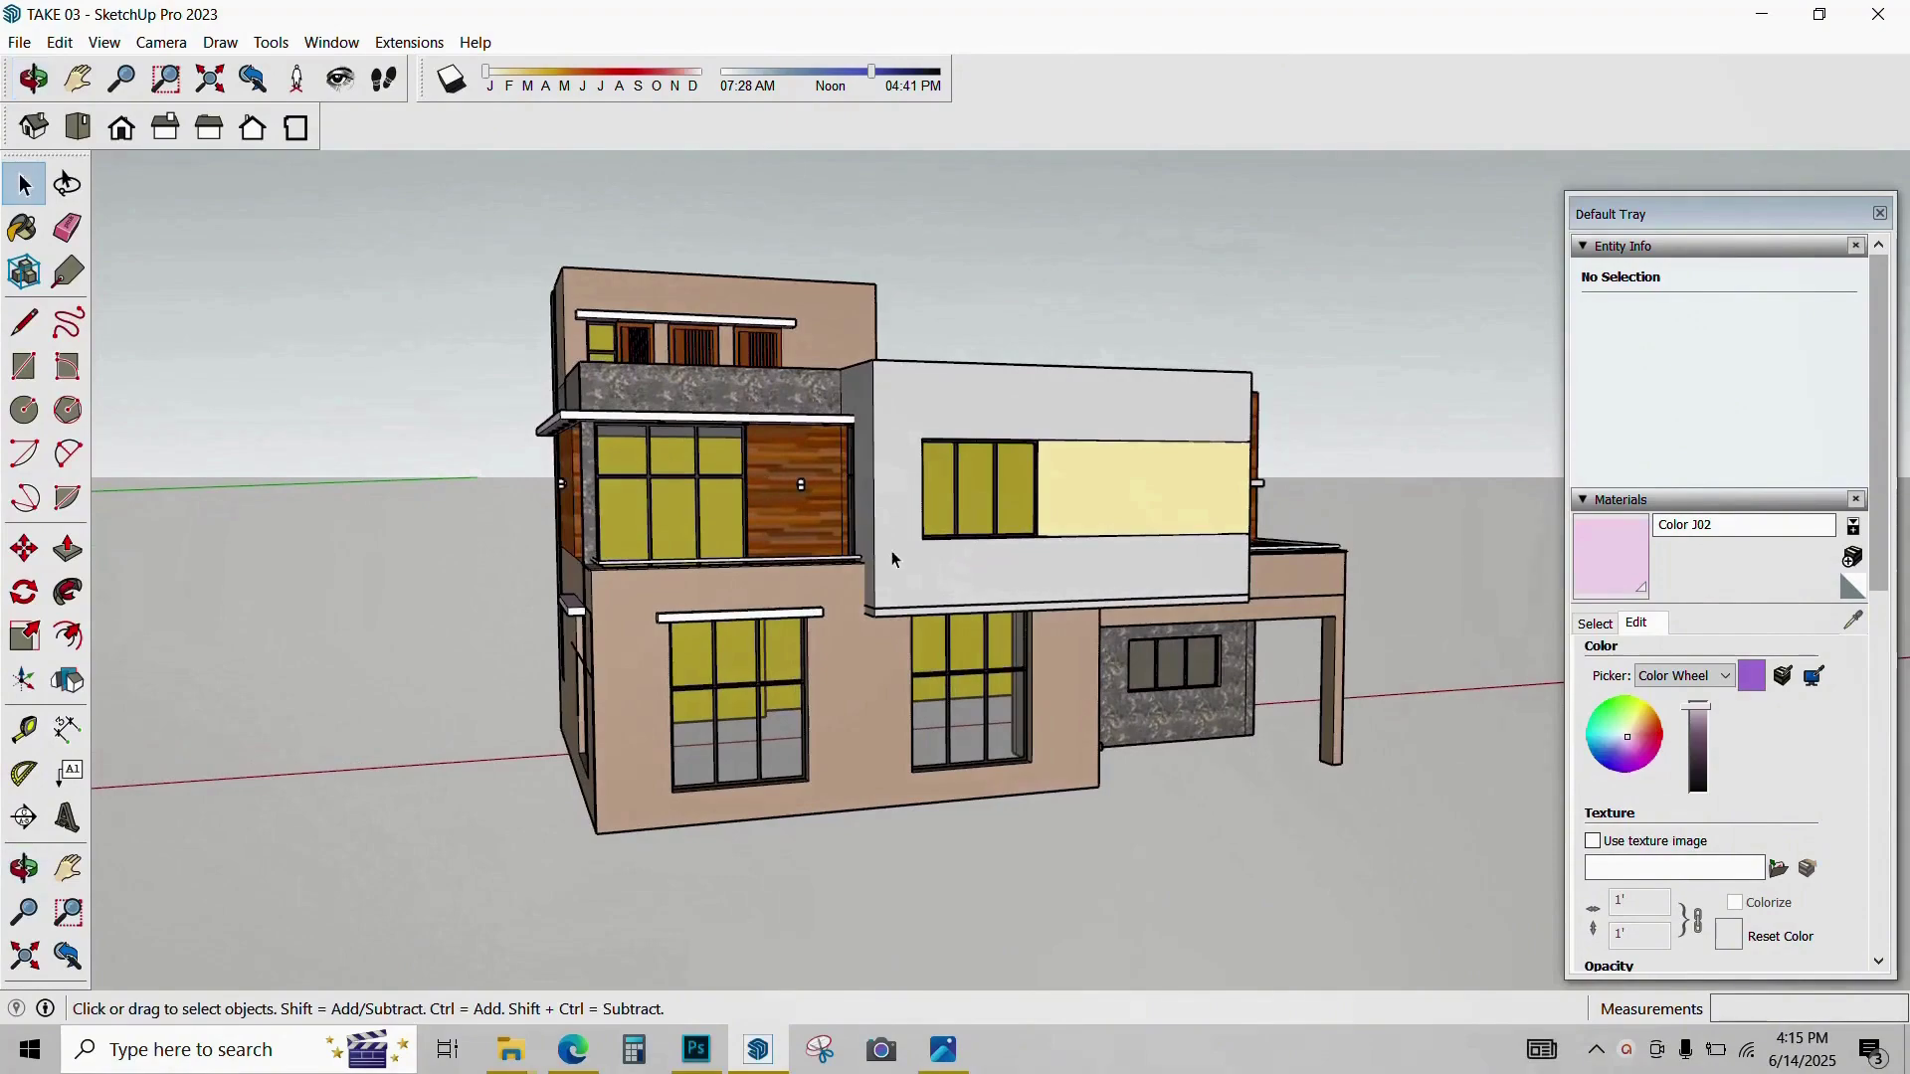
left_click_drag(892, 559, 975, 629)
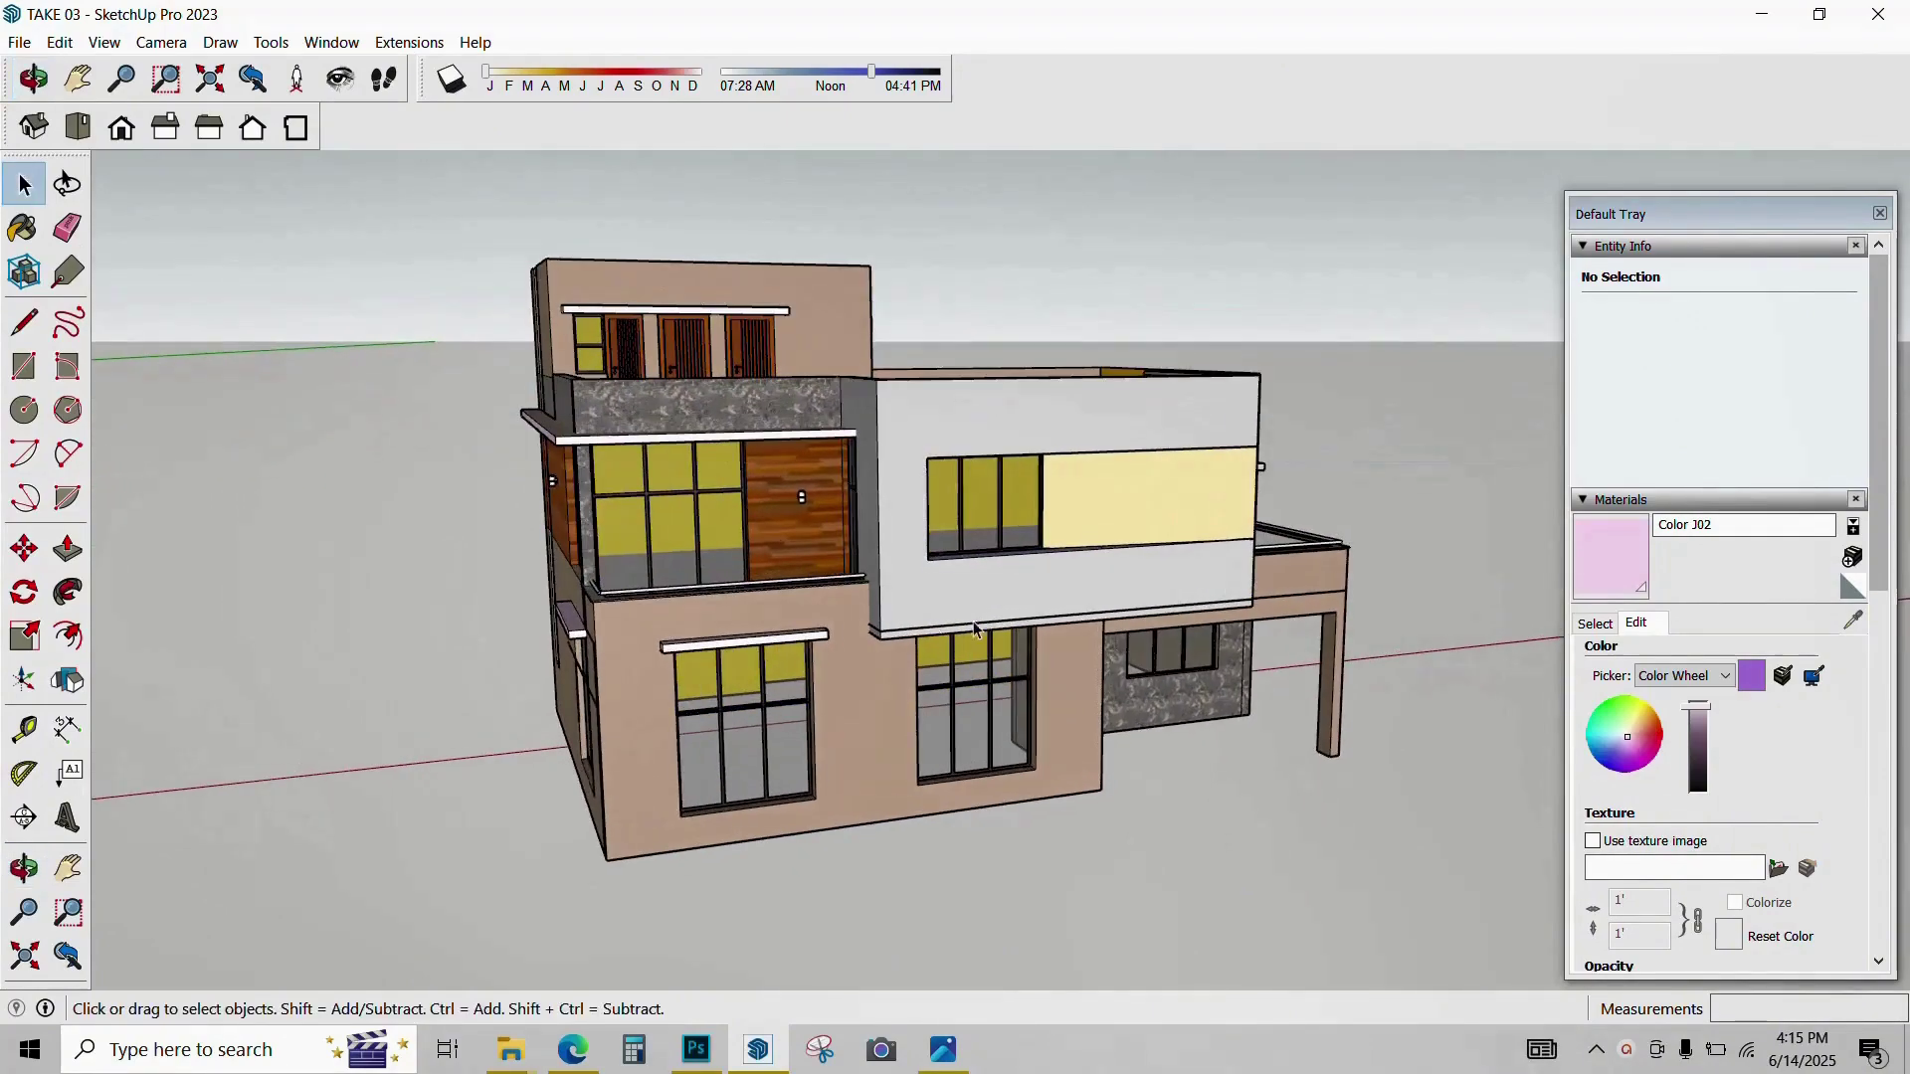
left_click(943, 1052)
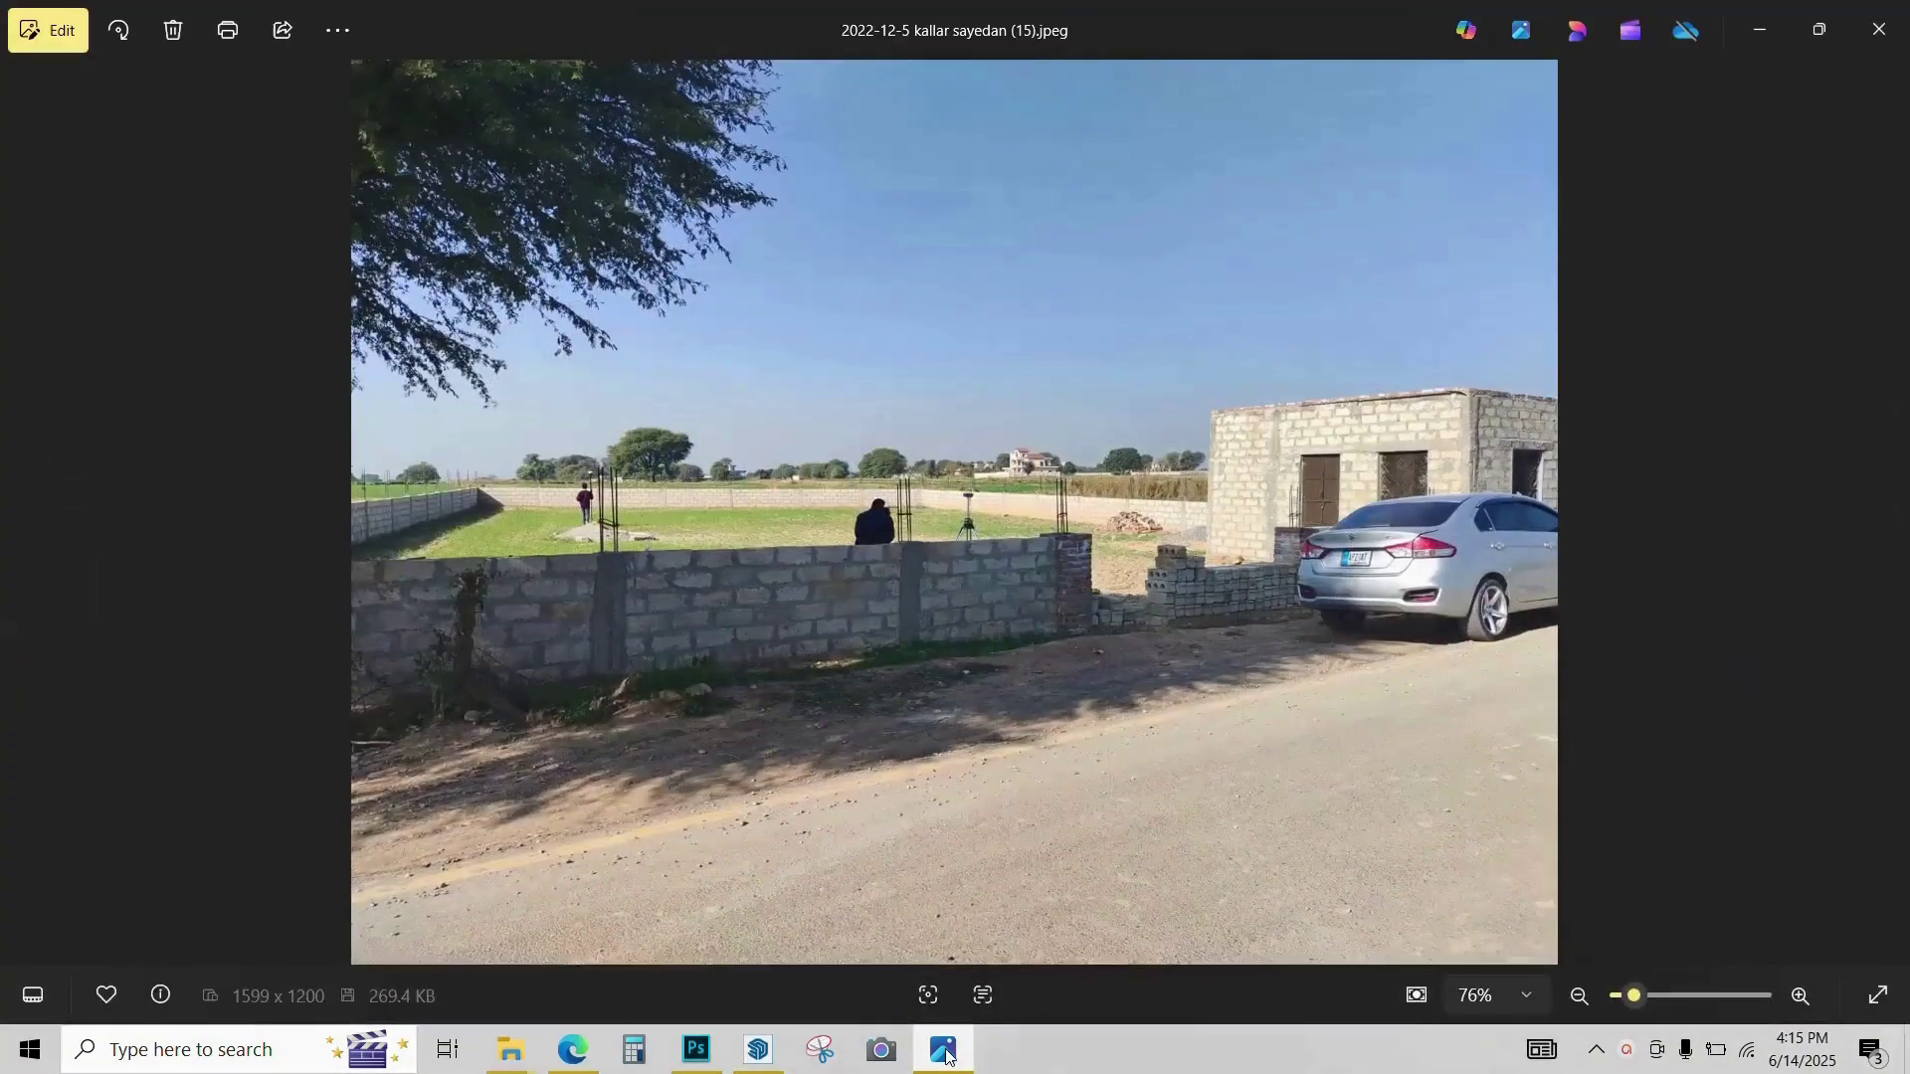
left_click(945, 1053)
mouse_move(970, 664)
left_mouse_down()
mouse_move(1029, 653)
mouse_move(994, 676)
left_mouse_up()
left_click(943, 1051)
left_click(961, 1053)
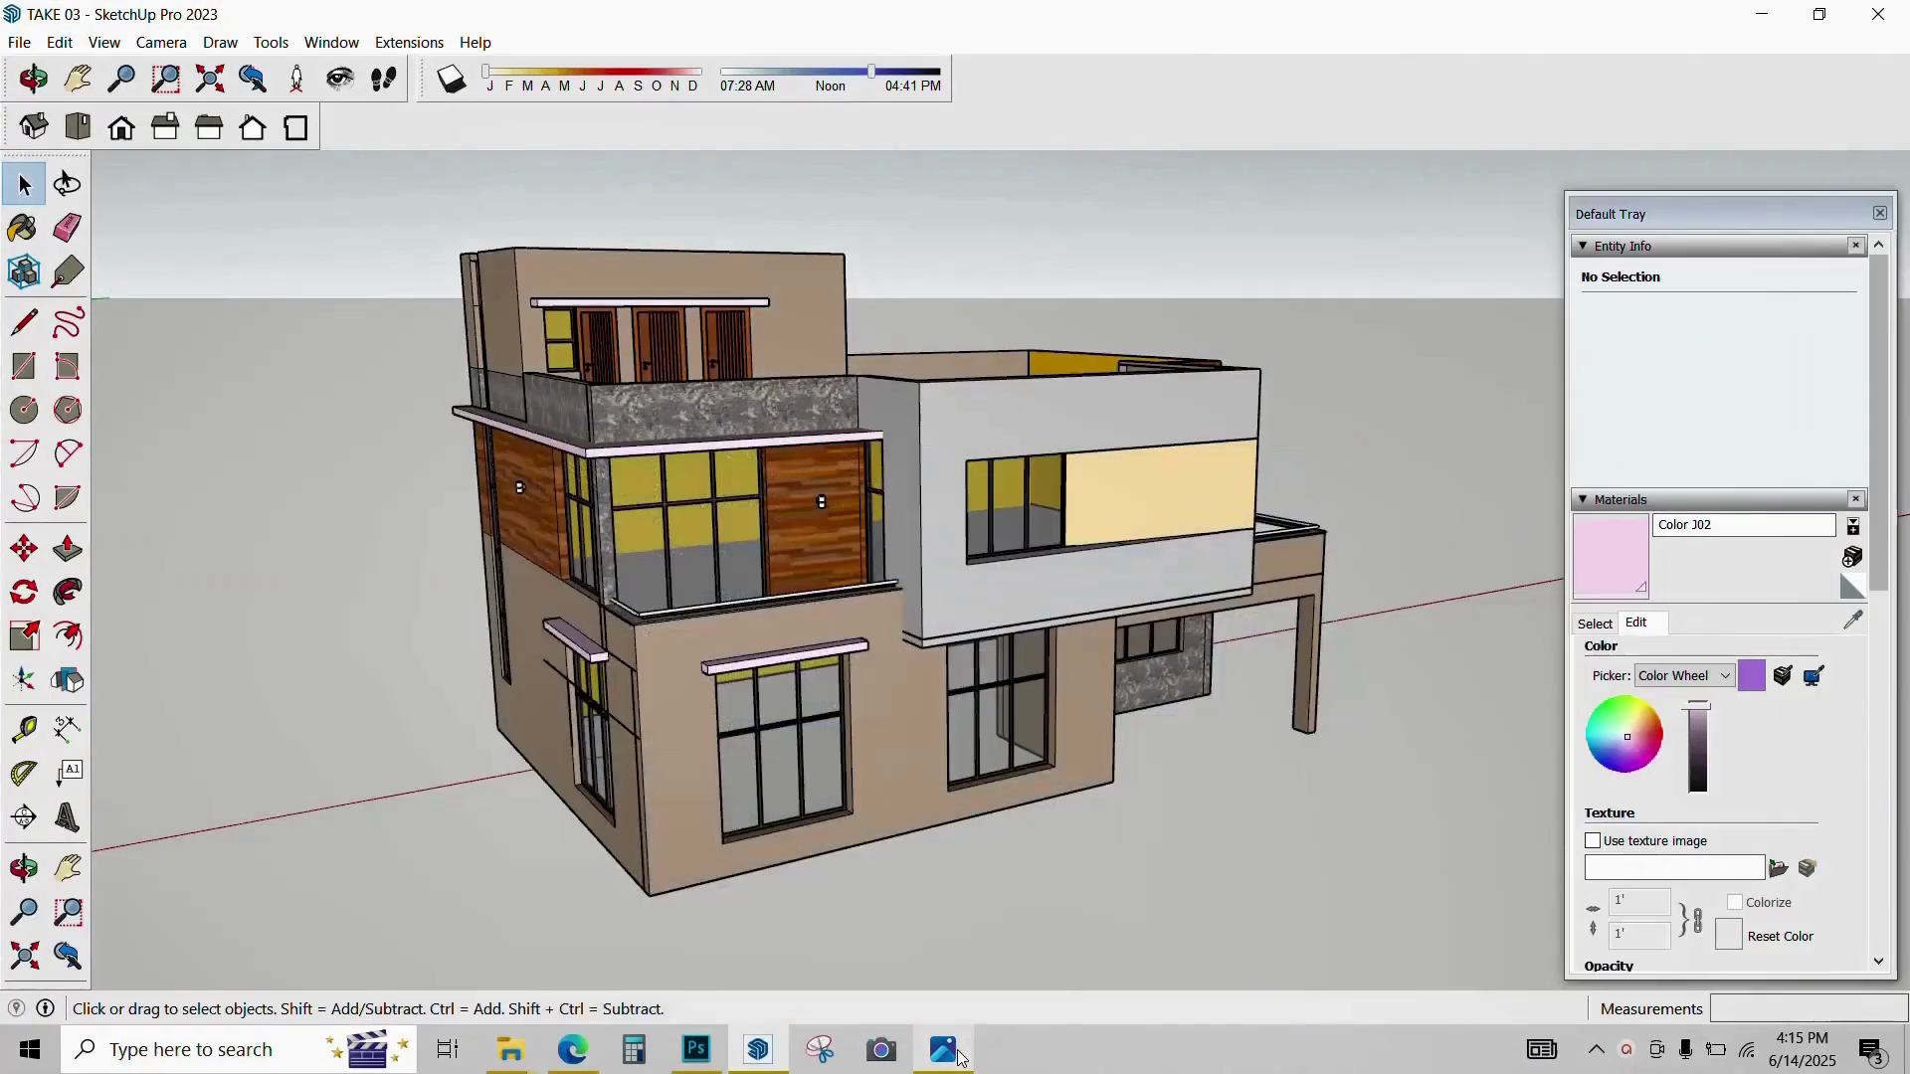
left_click_drag(930, 725, 990, 708)
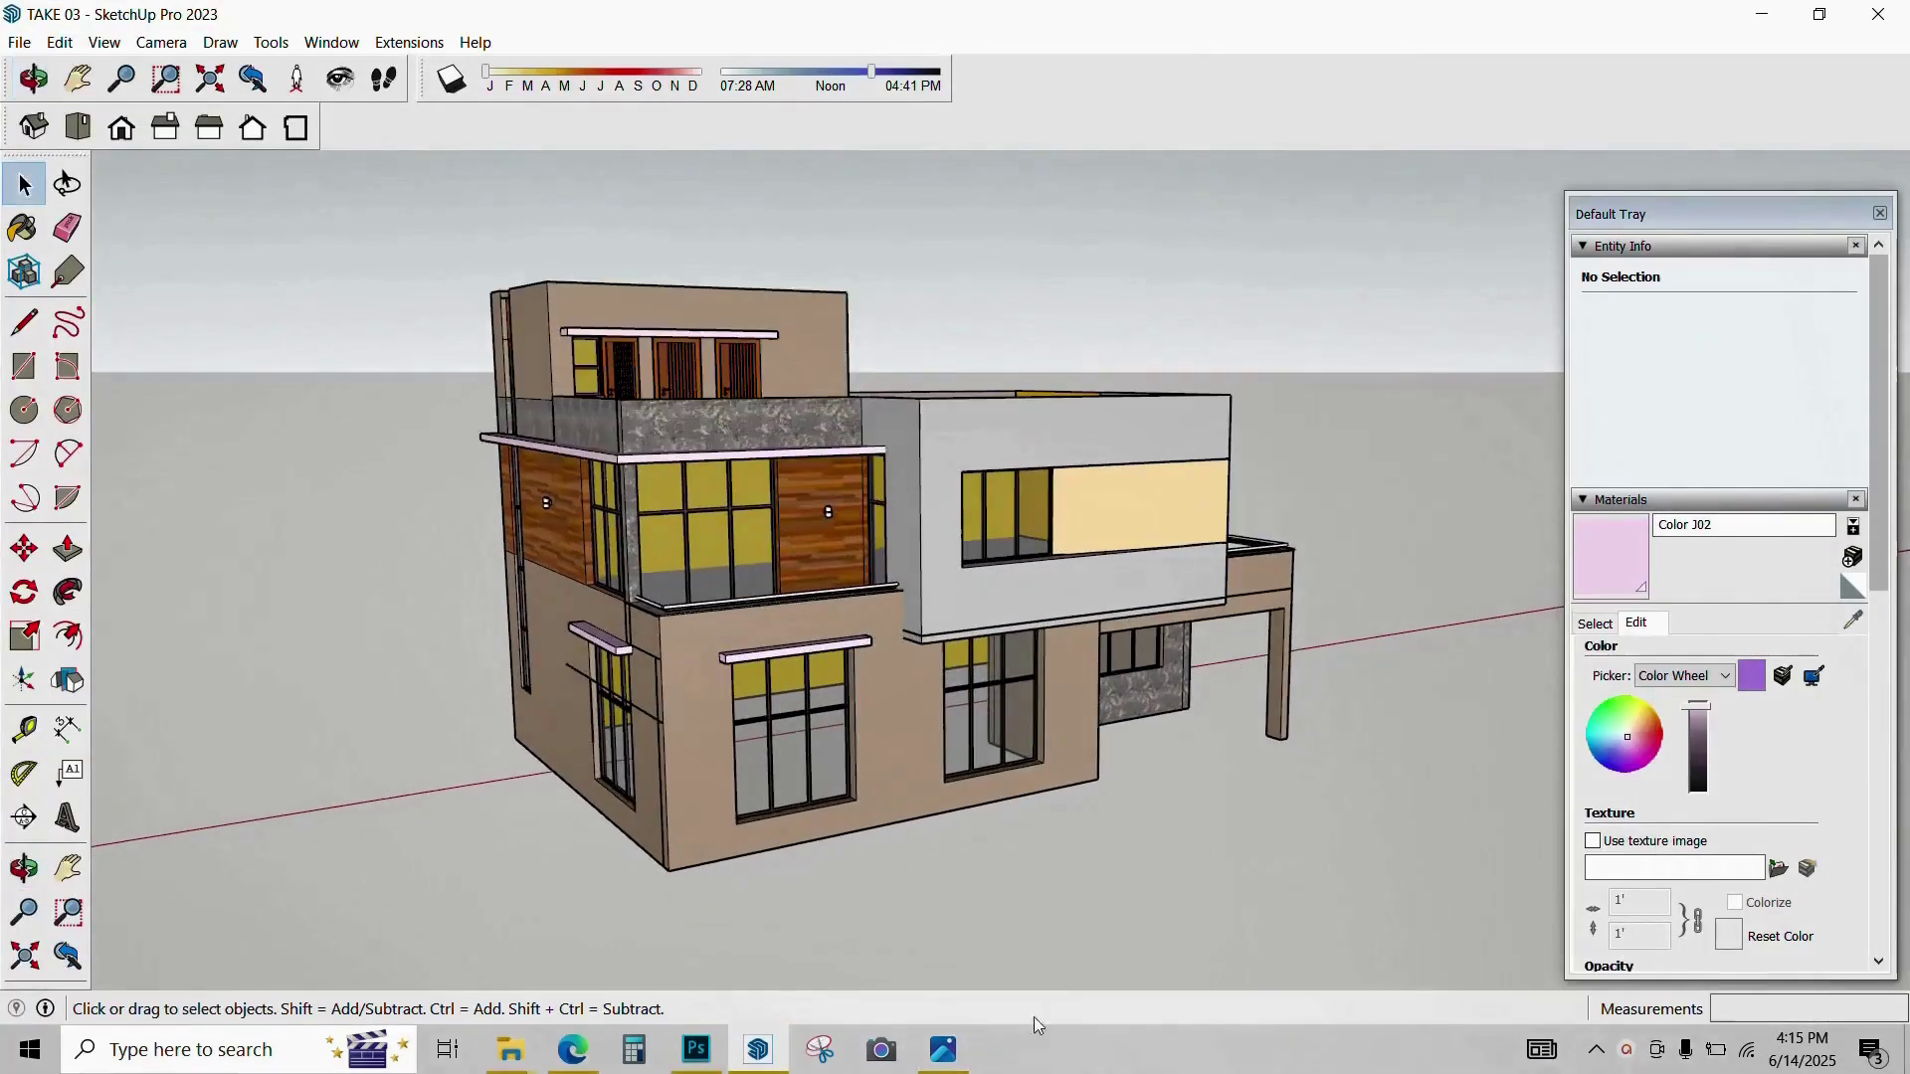
left_click(943, 1051)
left_click(953, 1057)
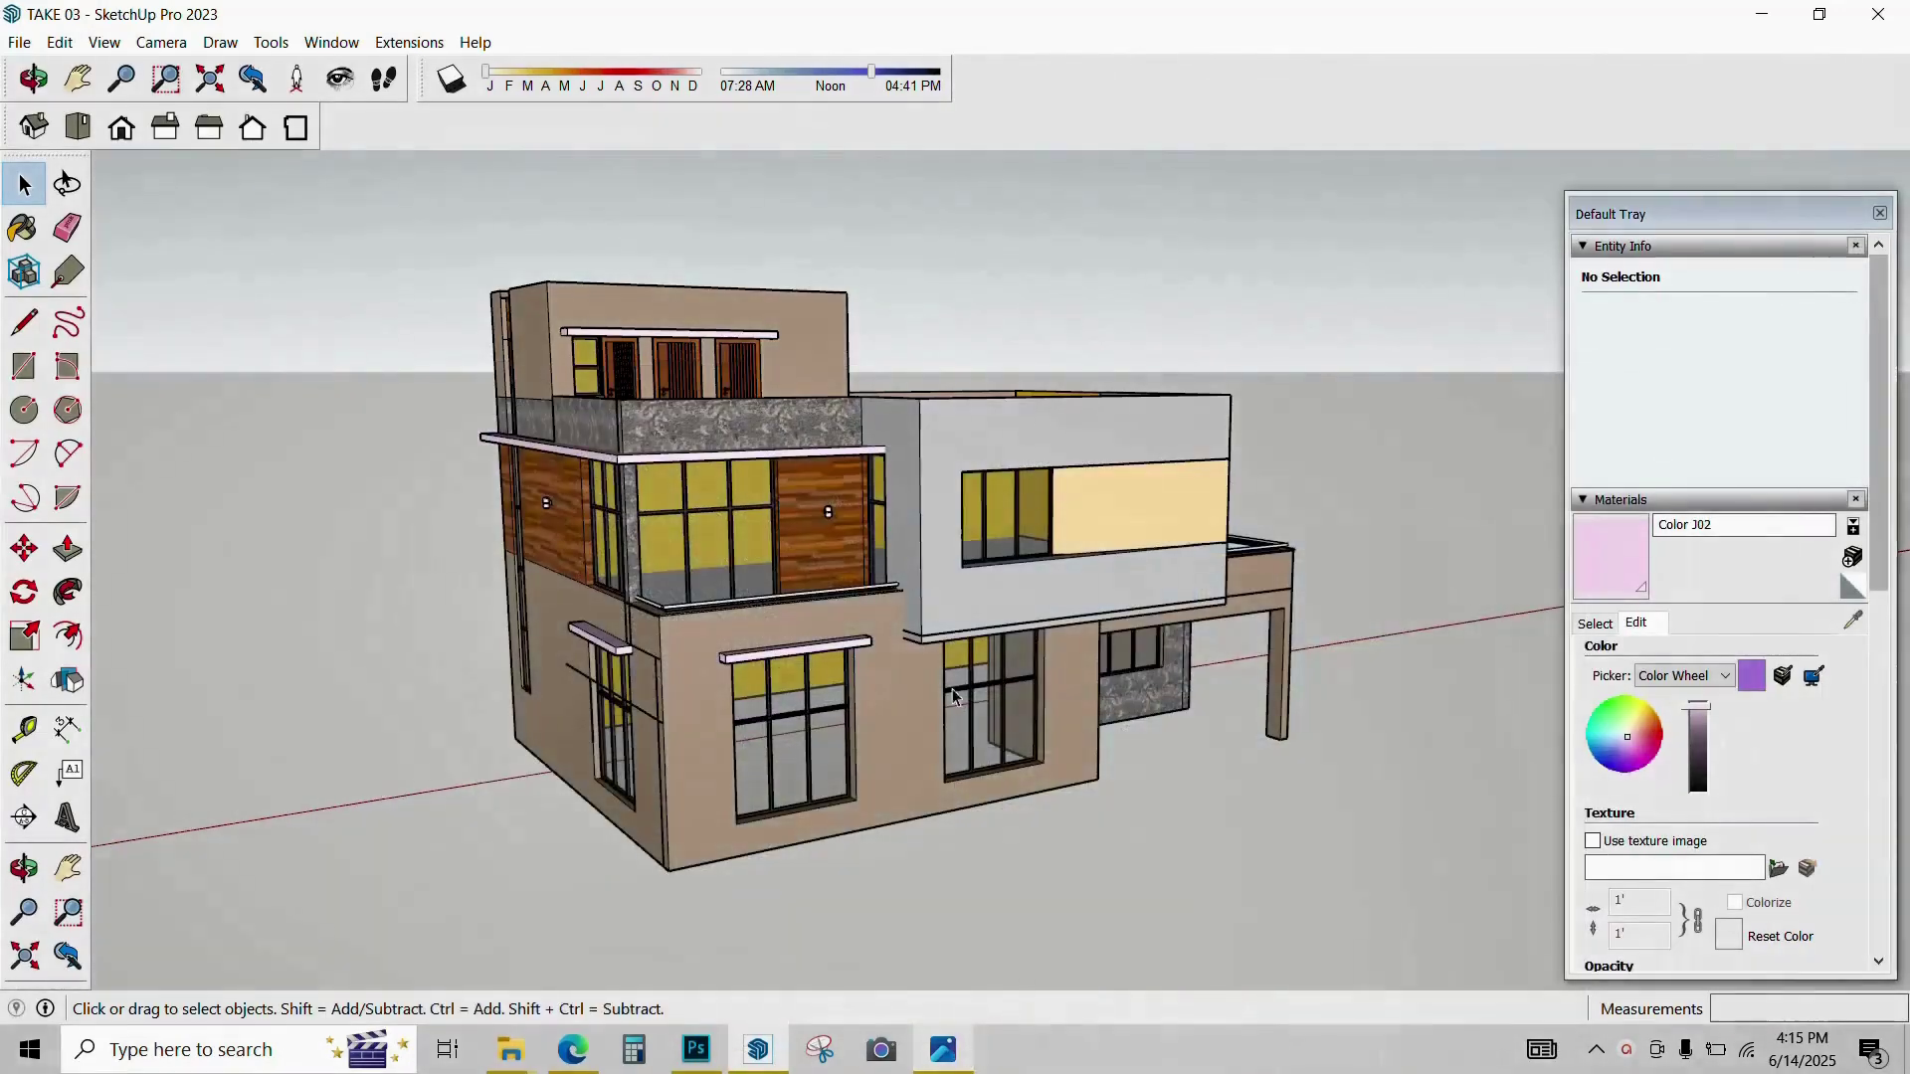
Step: Export the view as a 2D Graphic to the Desktop and select the file name
left_click(18, 42)
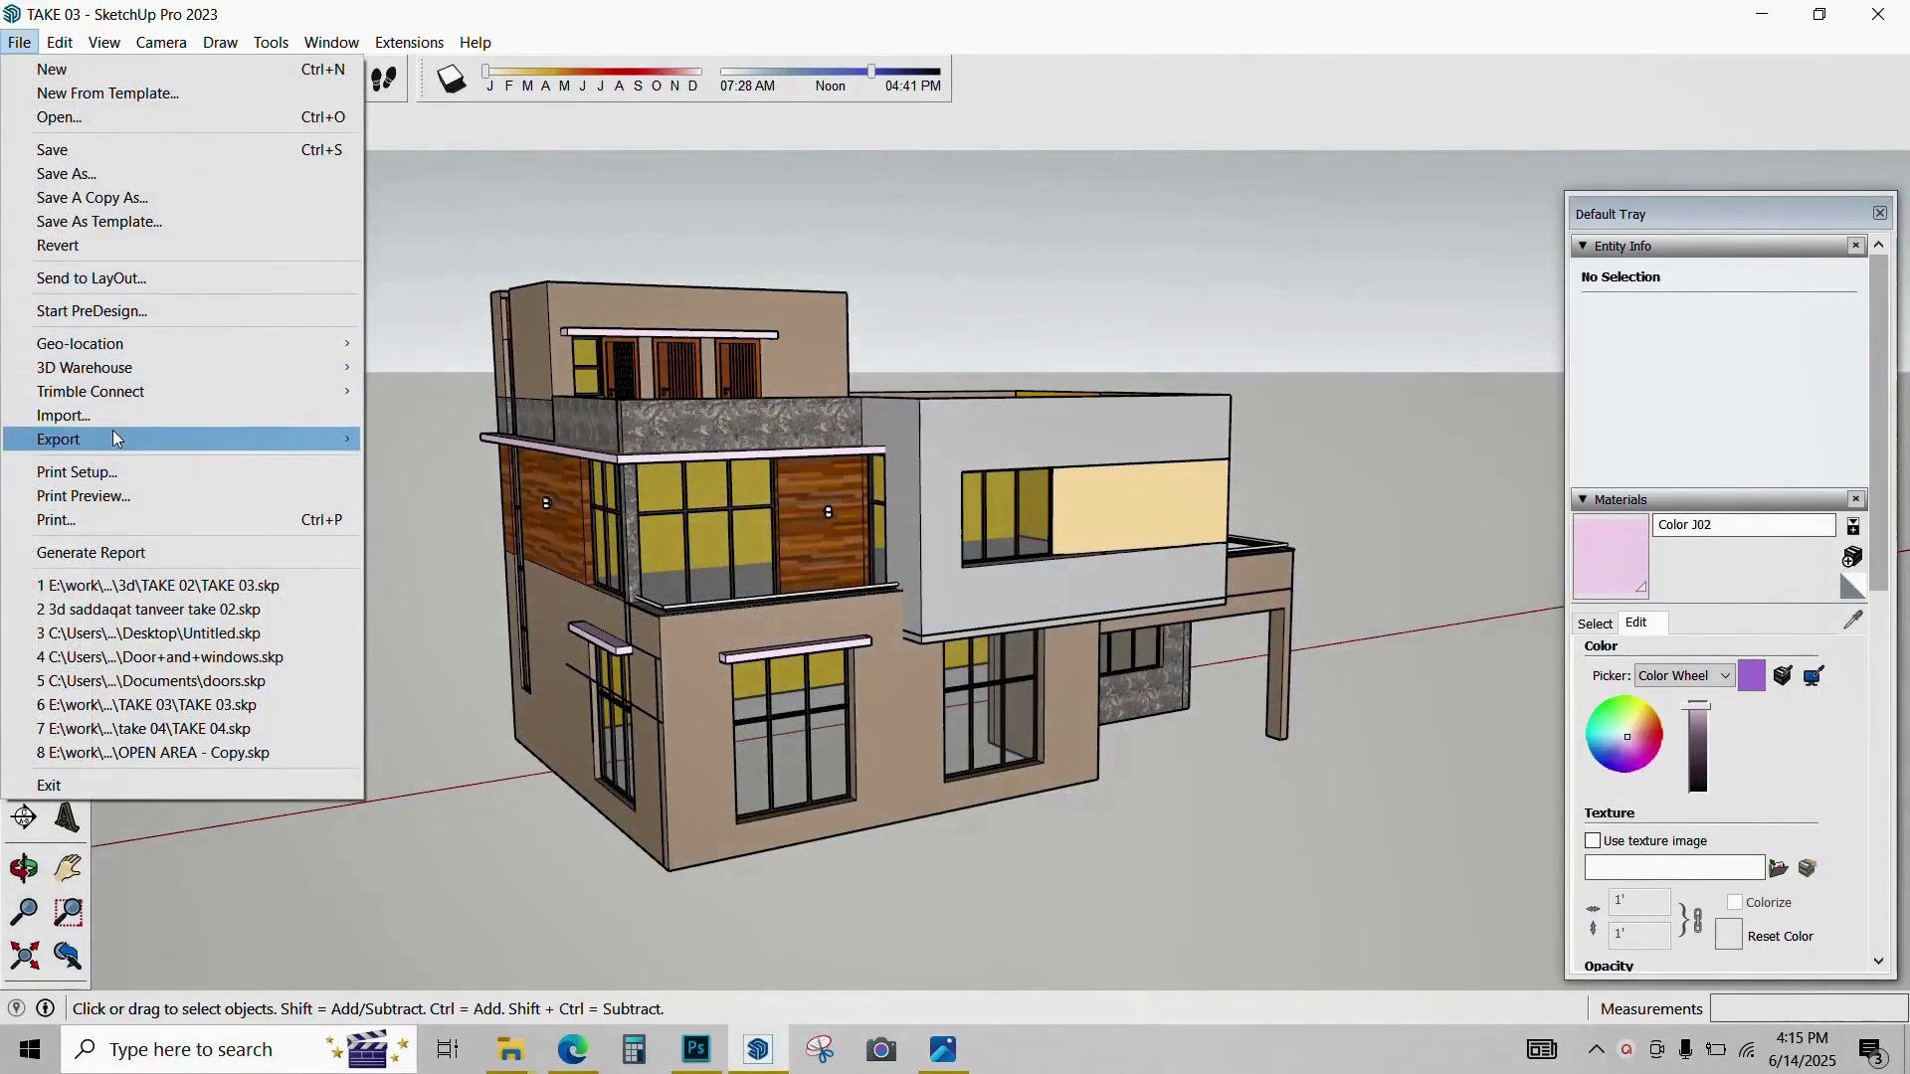
mouse_move(113, 439)
left_click(403, 463)
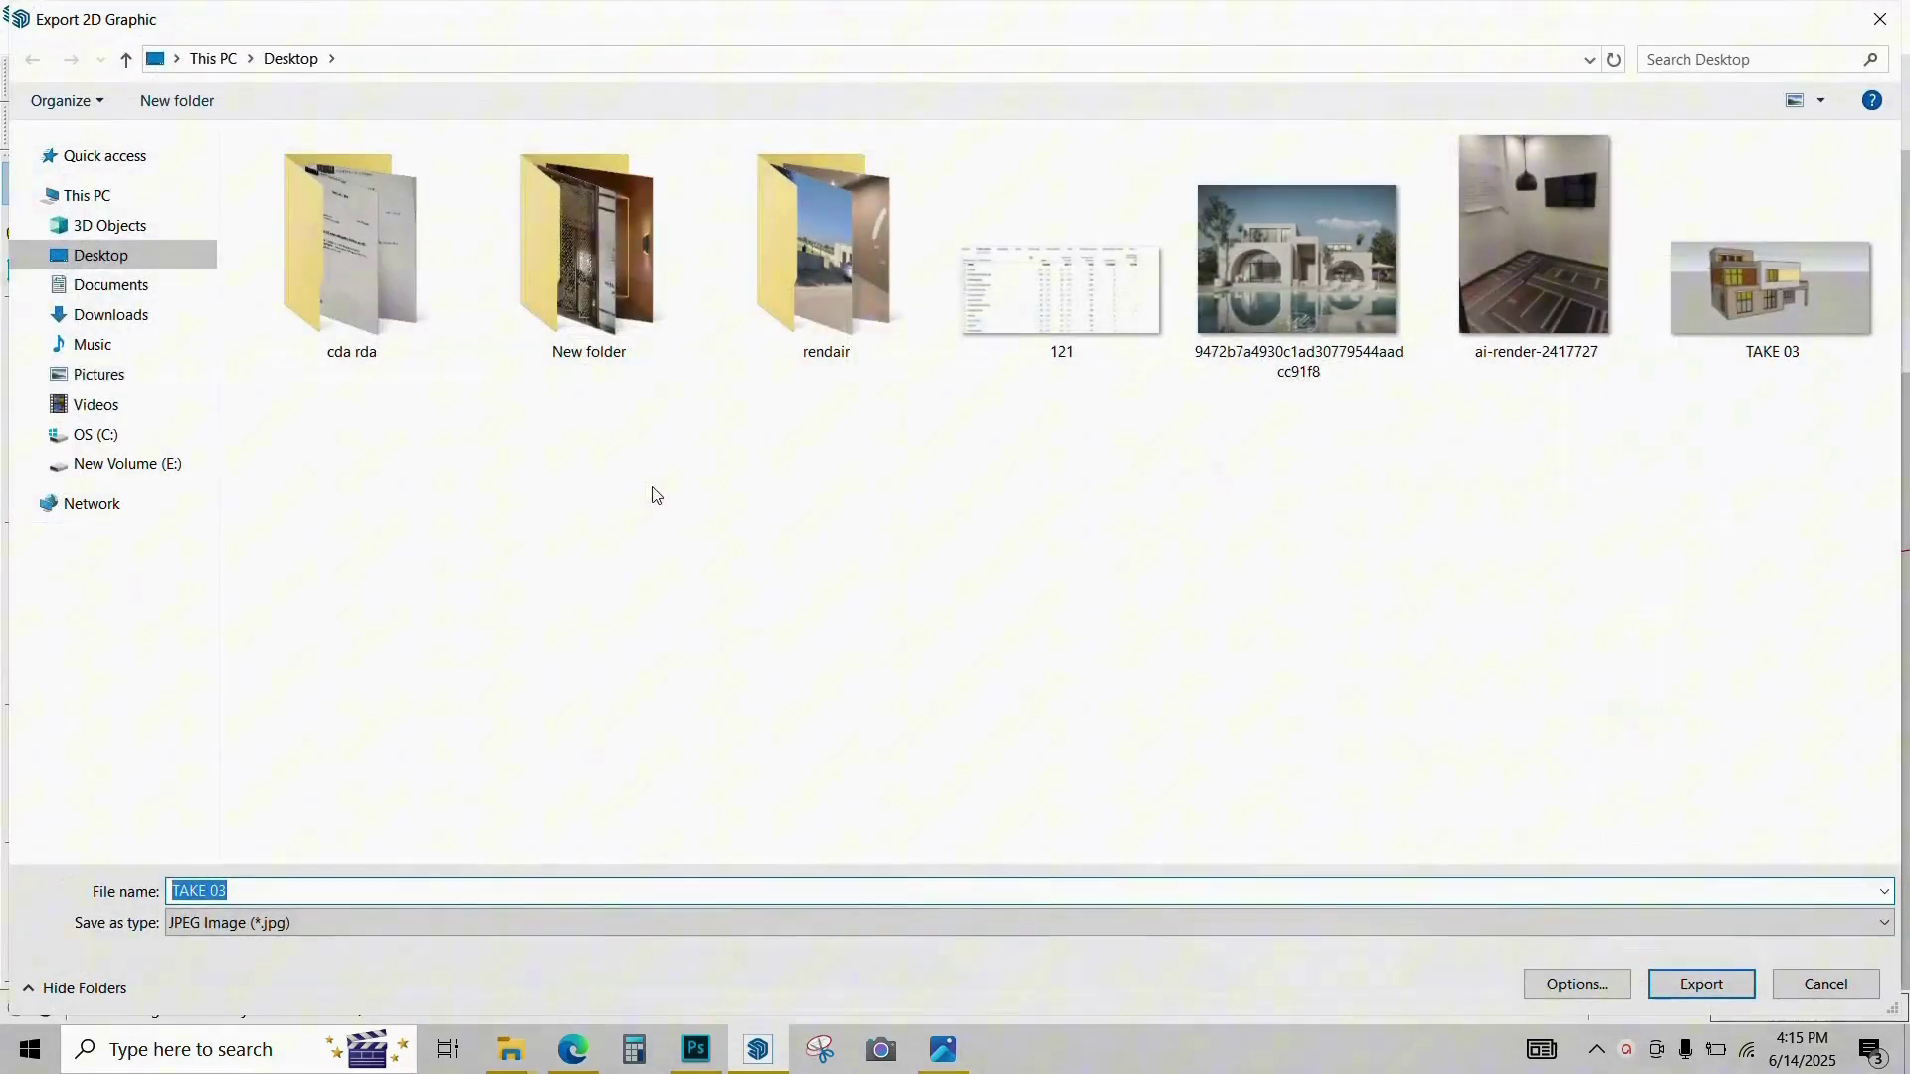
left_click(120, 255)
left_click(406, 888)
Step: Confirm the export, then open the plot base image in Rendair's Insert and Modify mode
key("Return")
left_click(573, 1049)
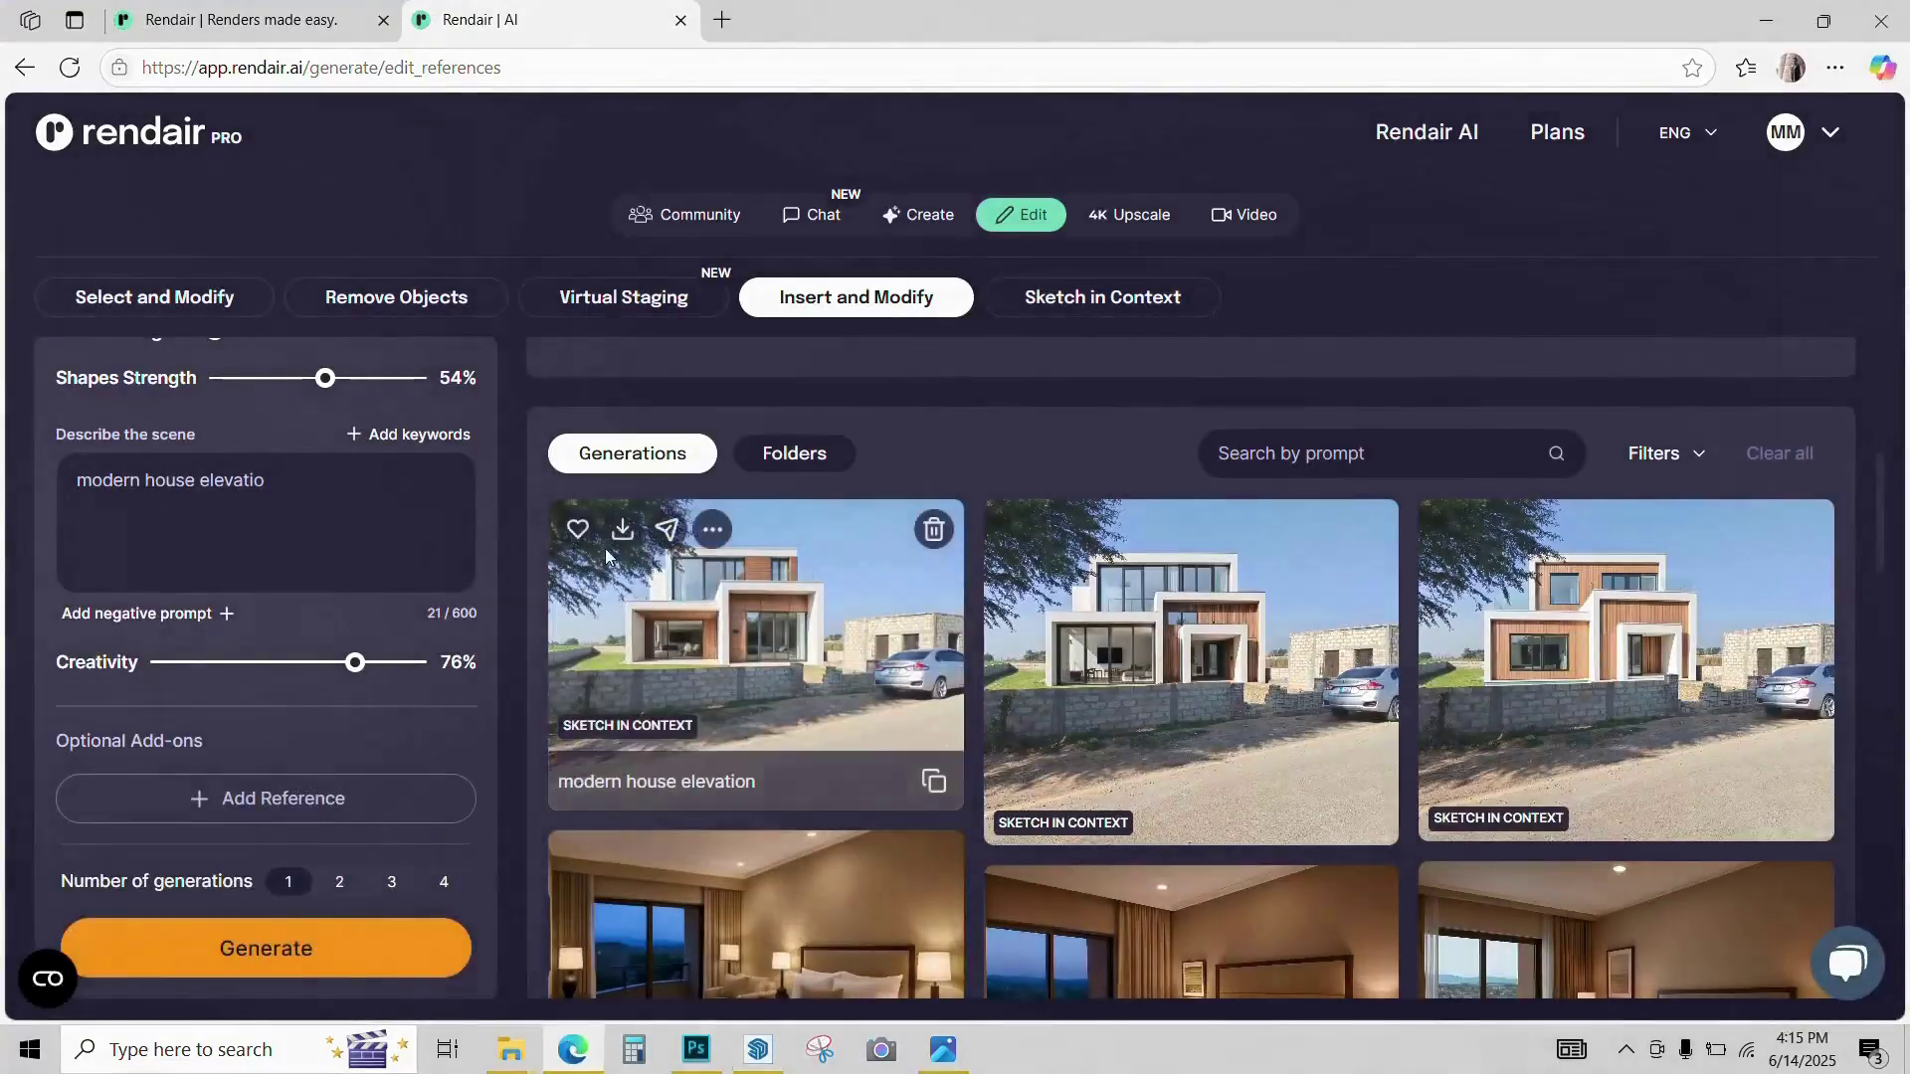
left_click(852, 307)
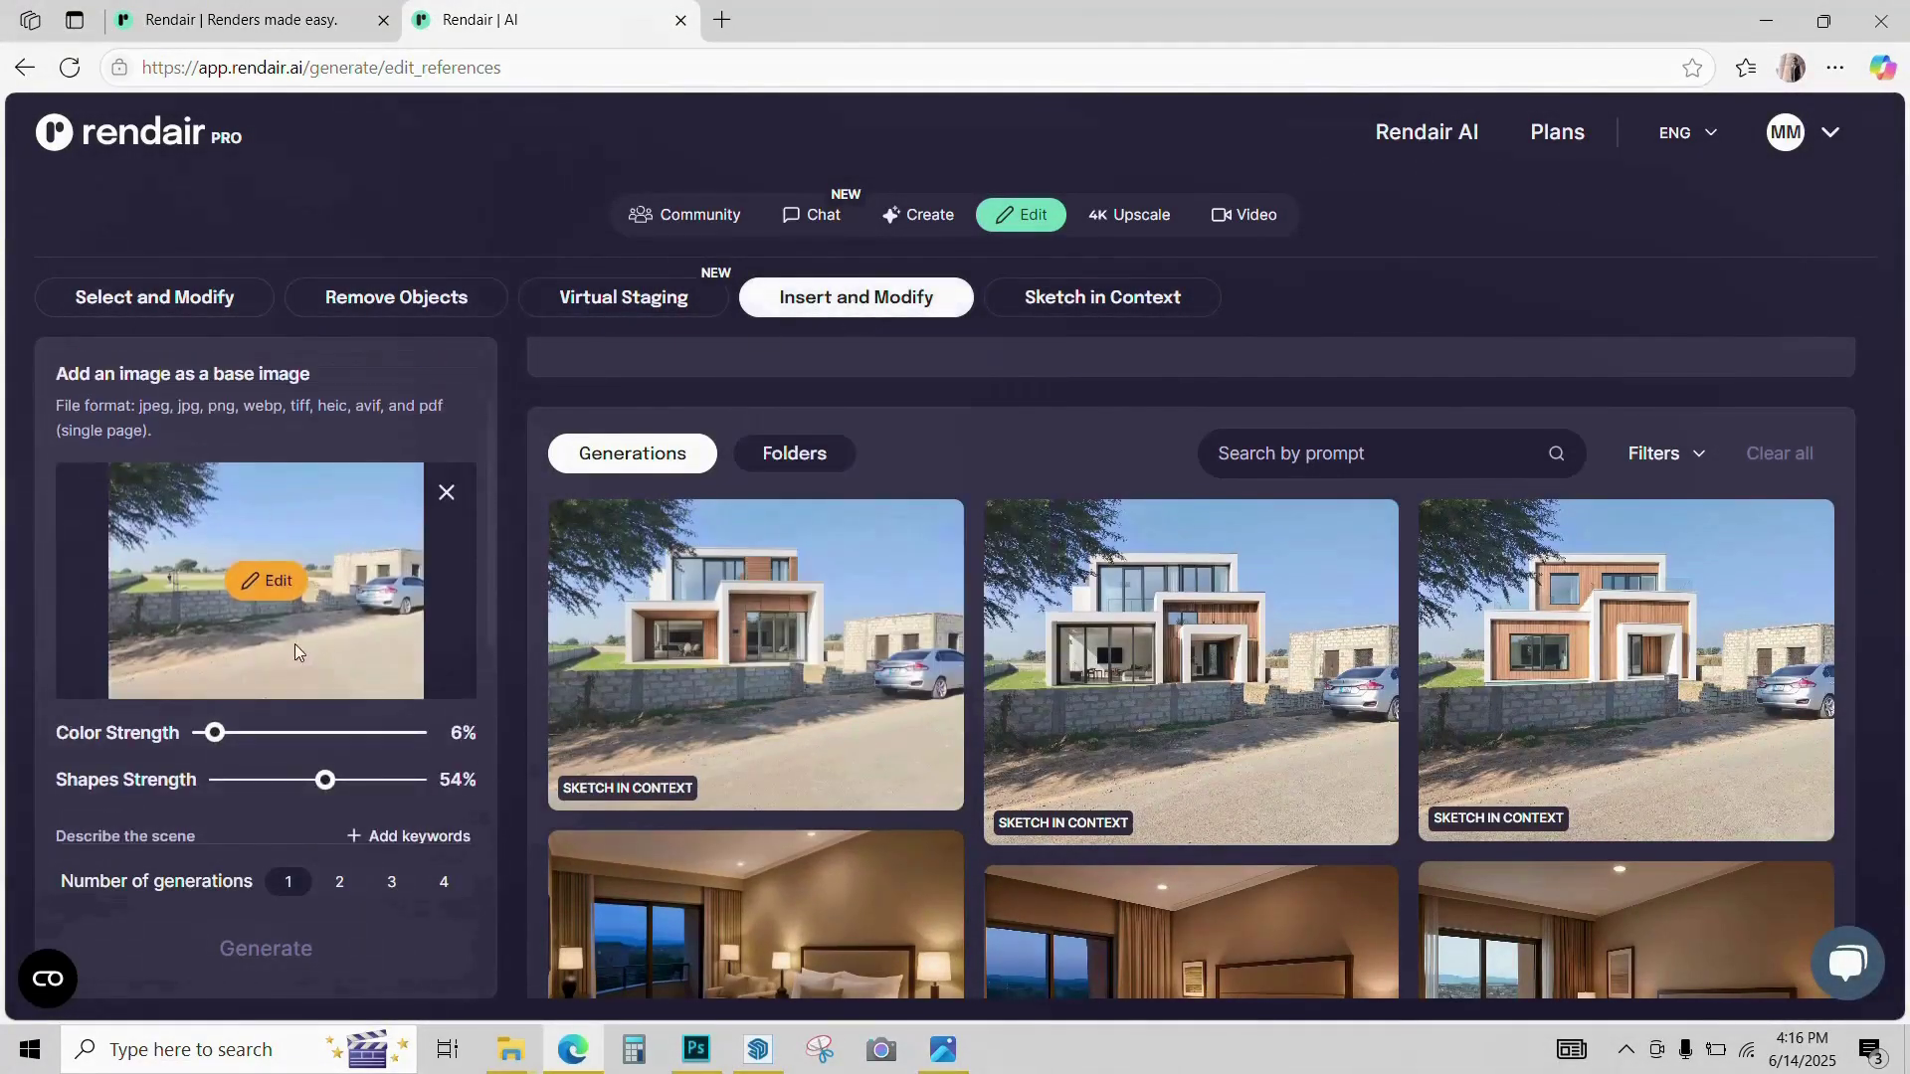
left_click(291, 579)
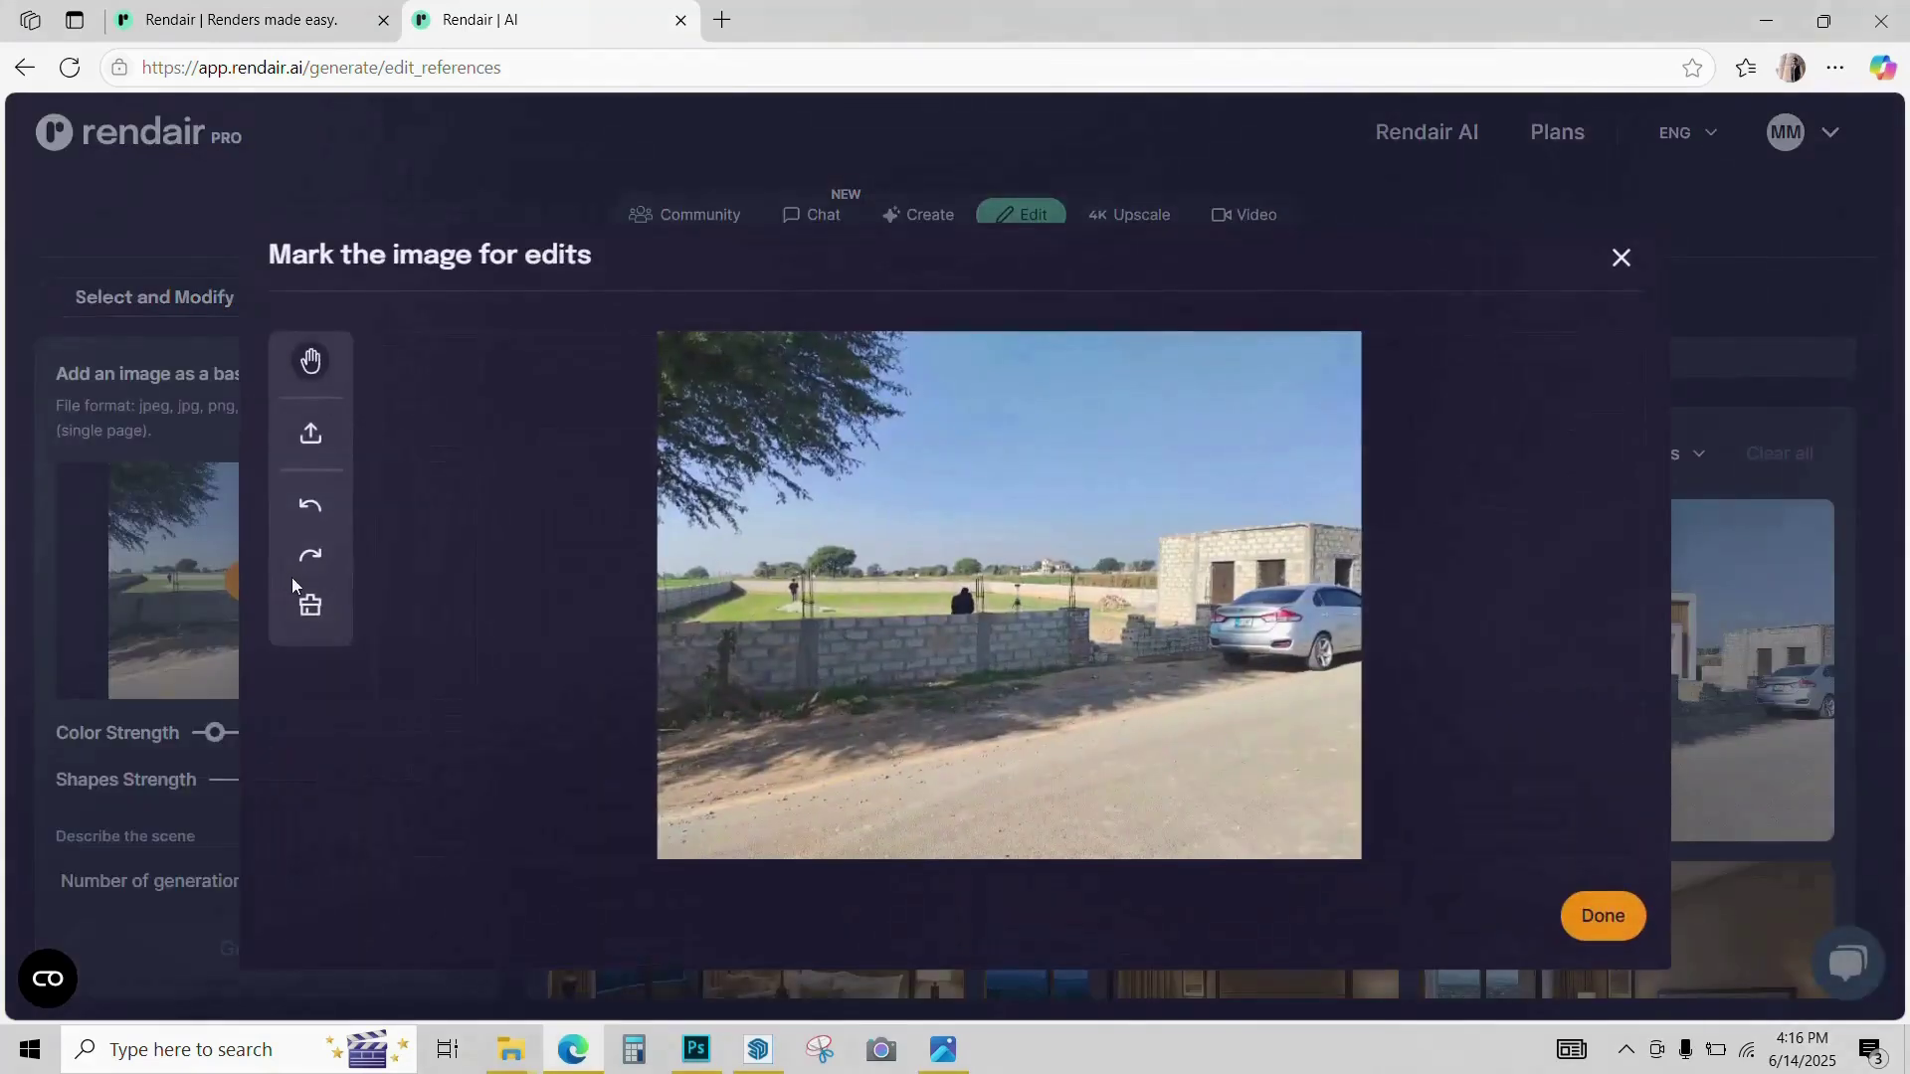
Step: Upload the exported 121.JPG house image from the Desktop onto the edit canvas
left_click(306, 441)
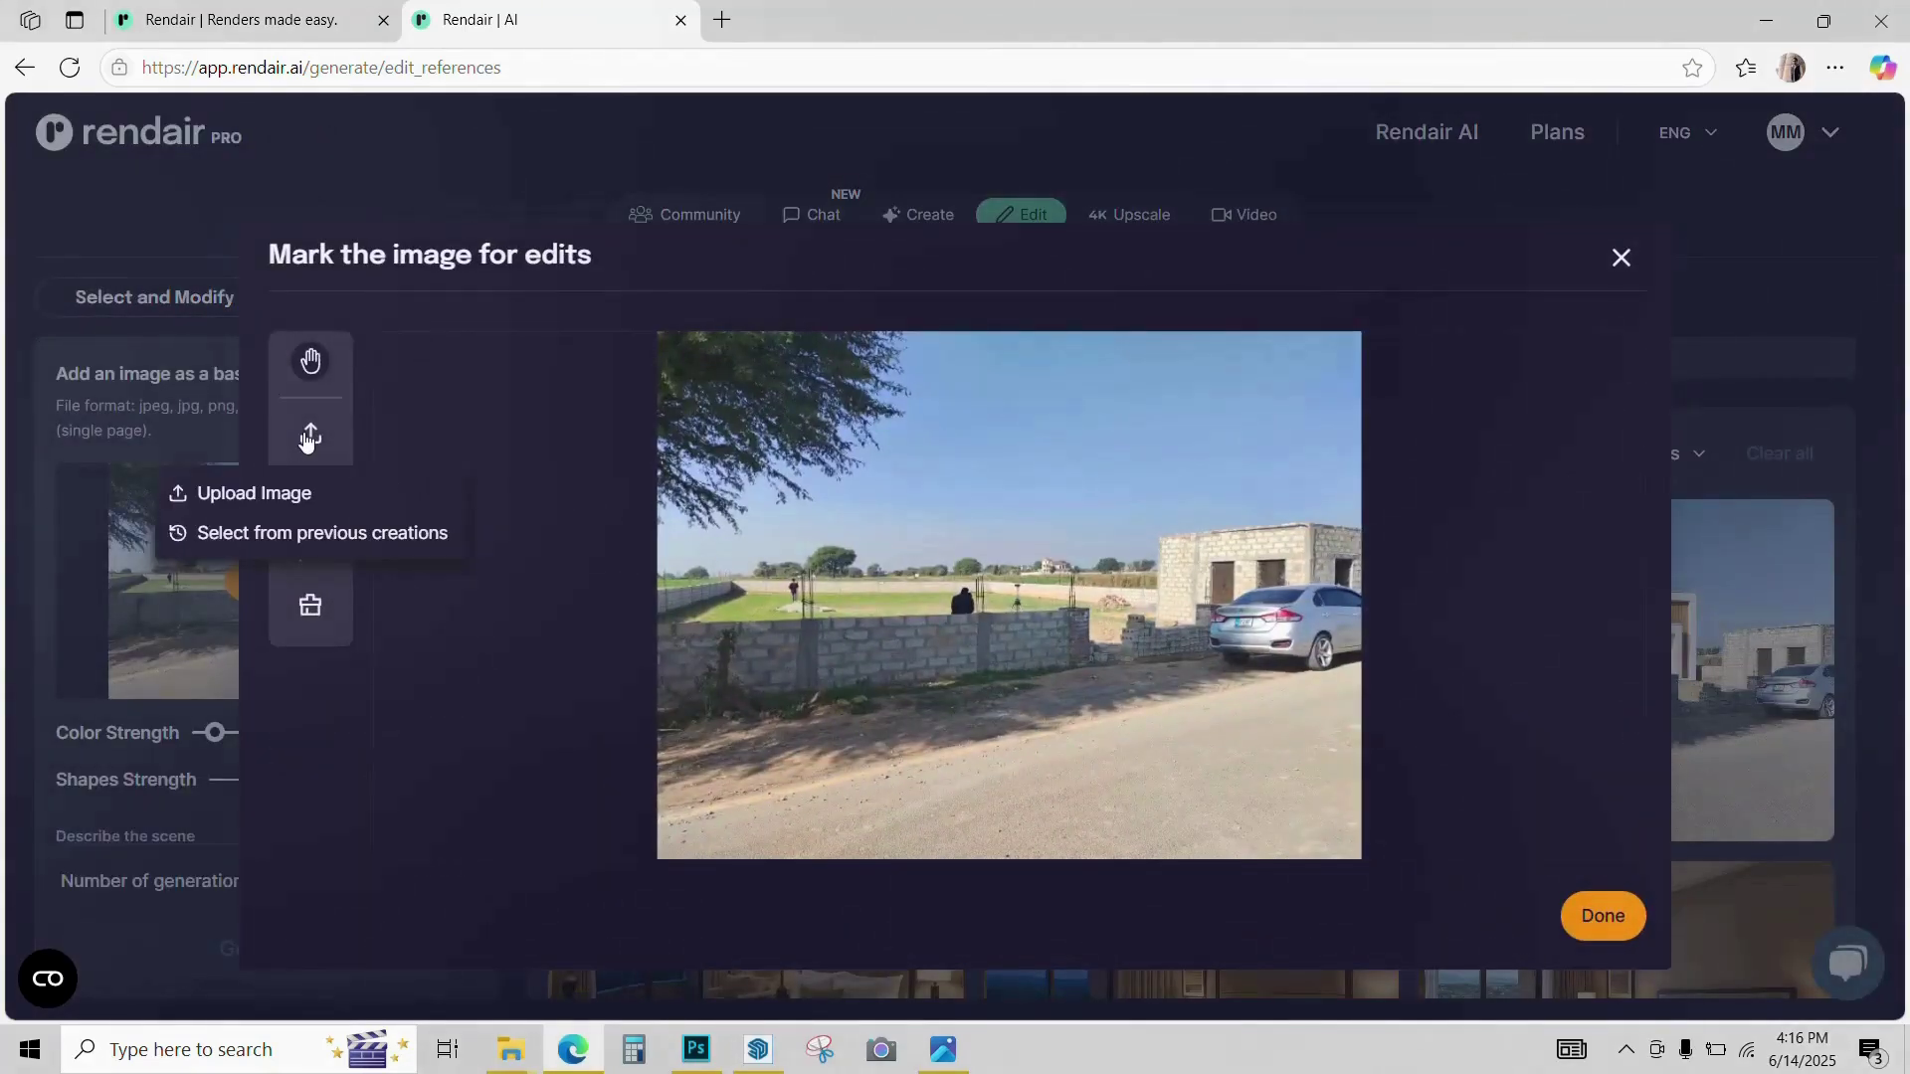
left_click(257, 494)
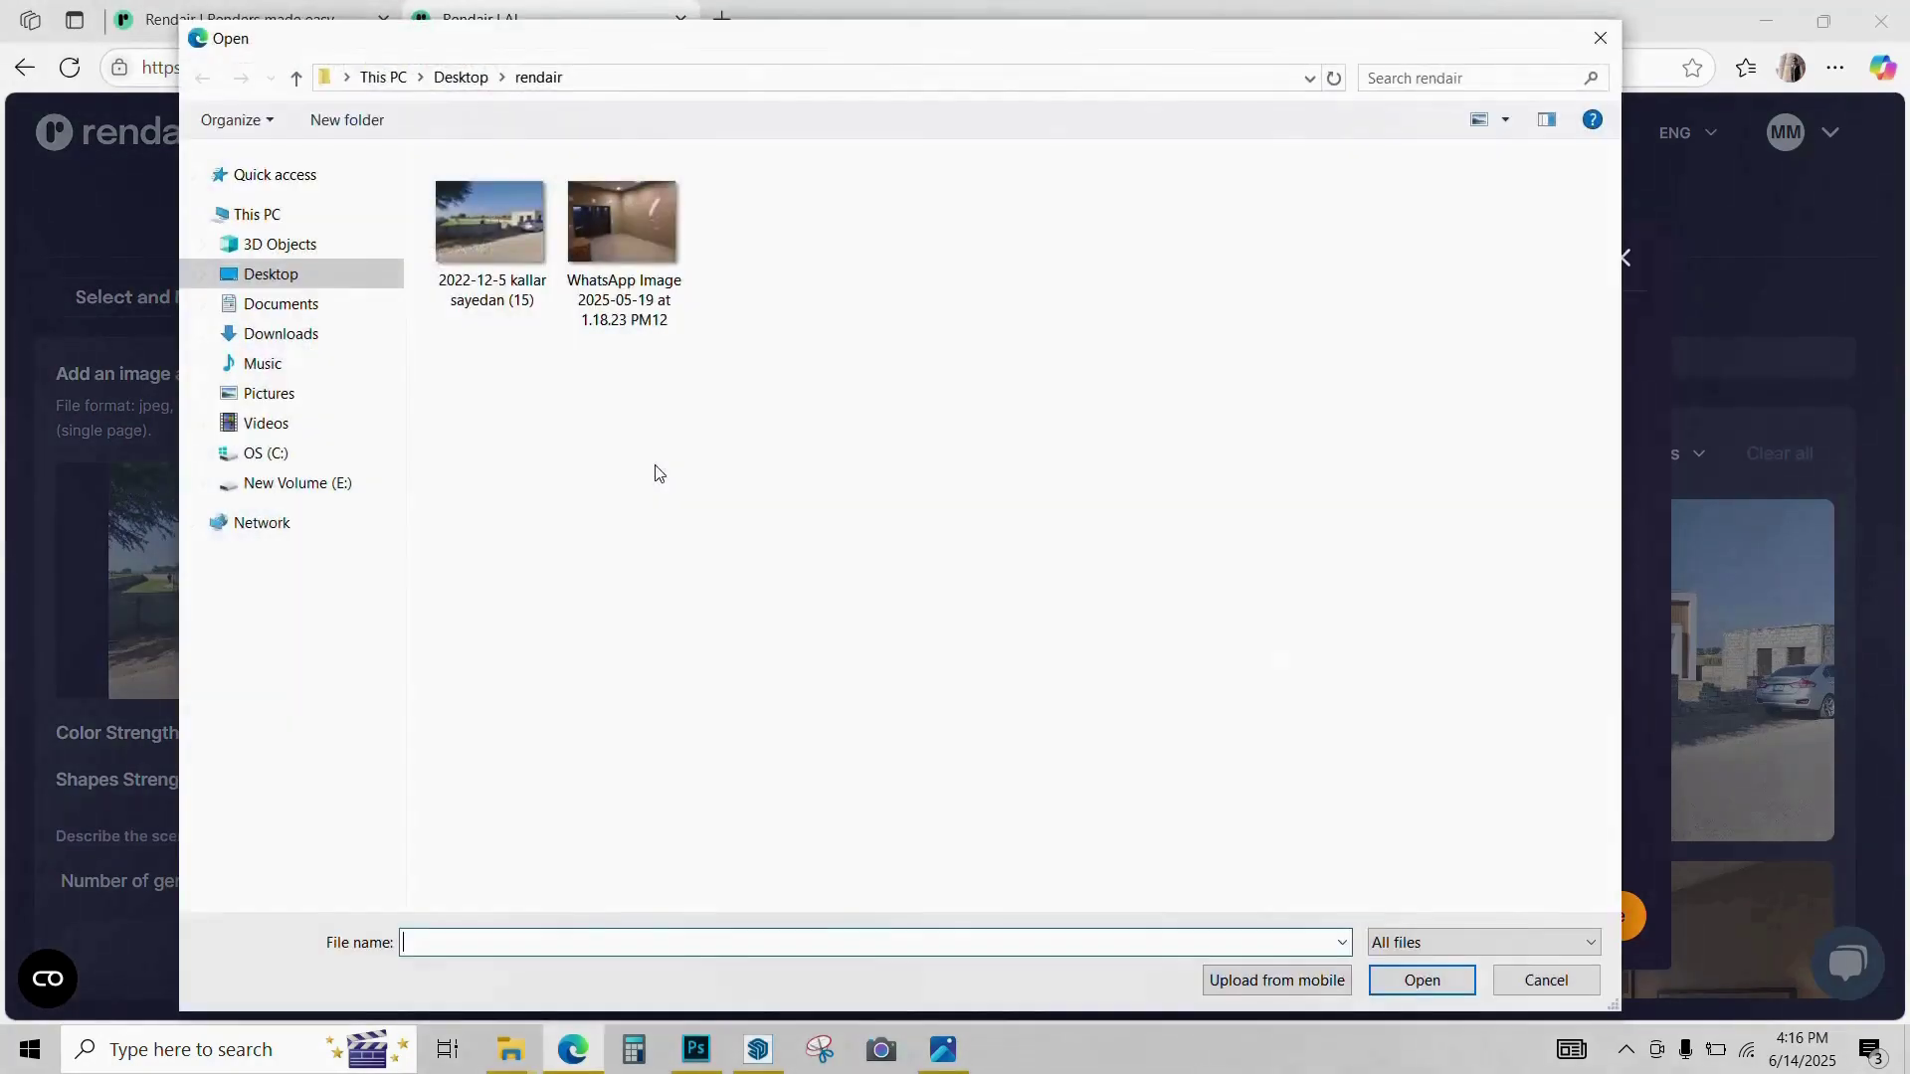
left_click(460, 77)
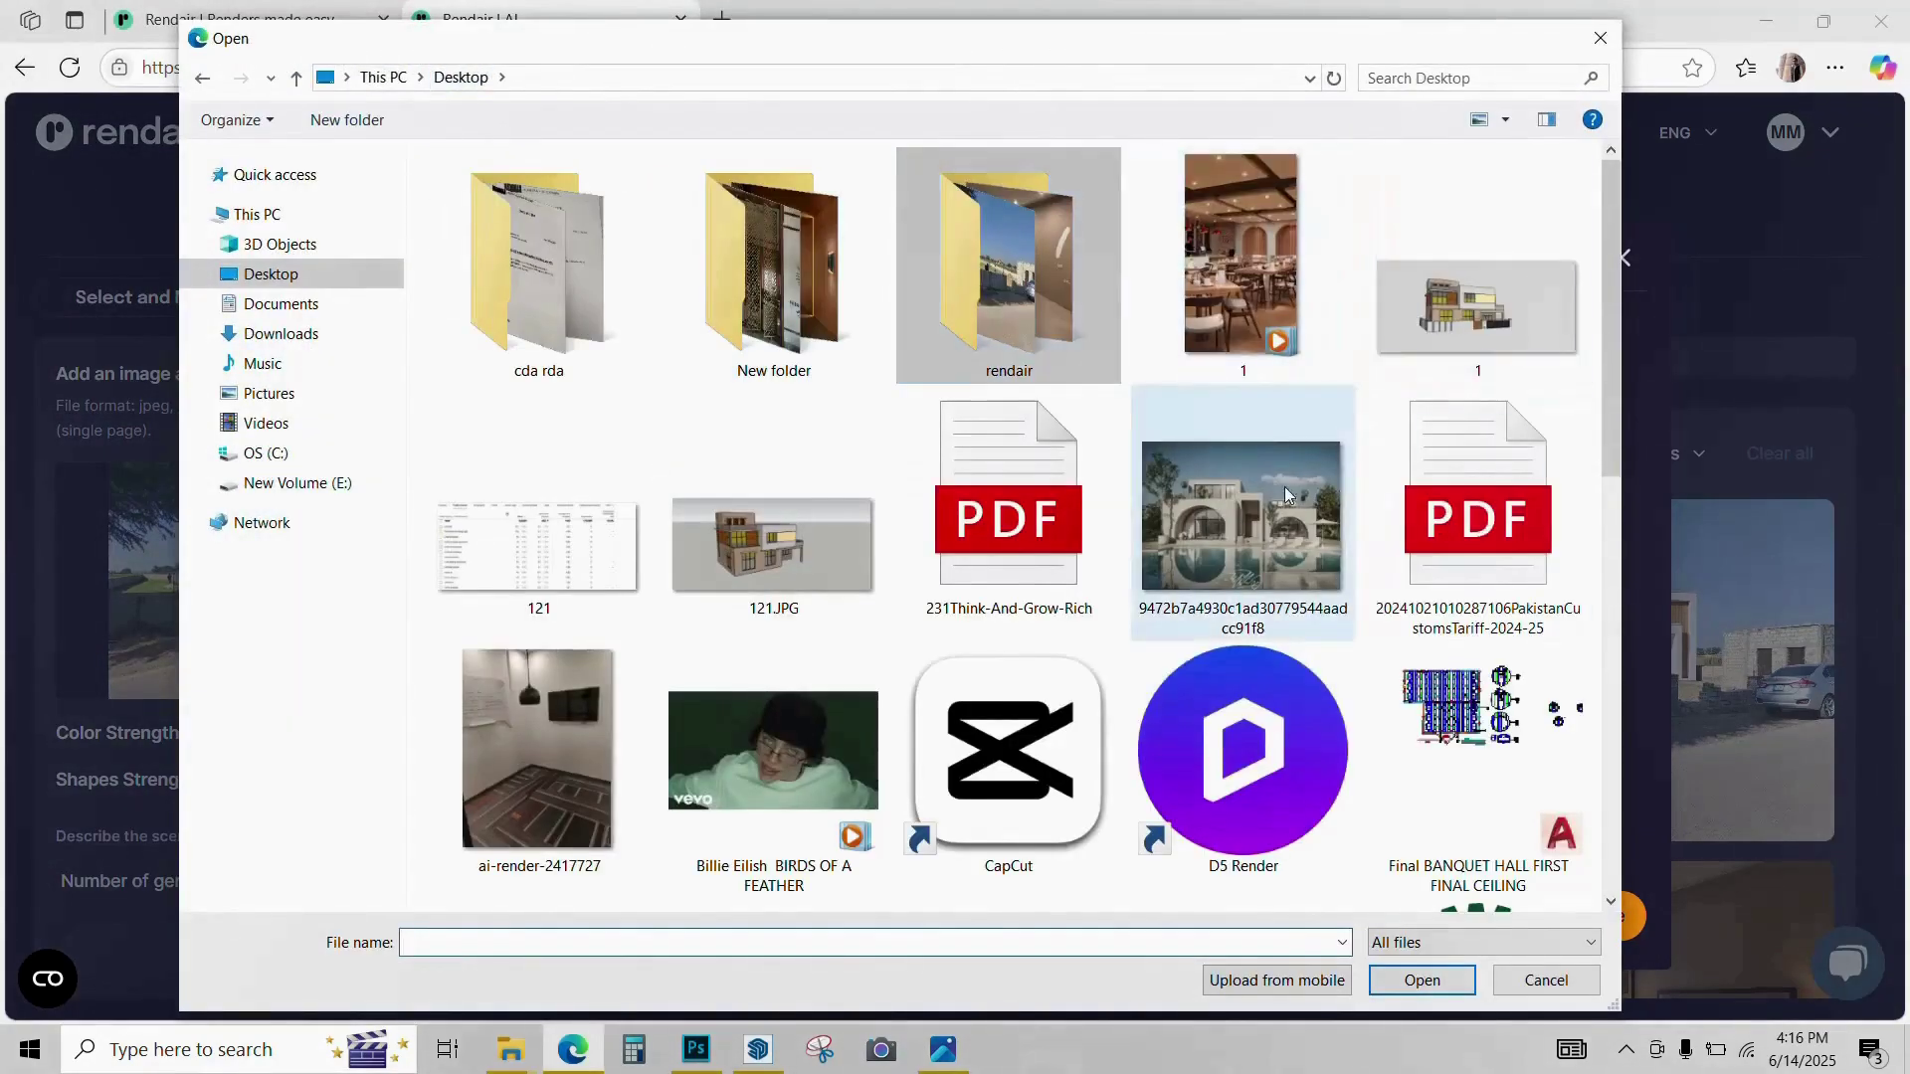
scroll(1285, 486, "down", 2)
scroll(995, 497, "up", 2)
left_click(773, 537)
left_click(1420, 981)
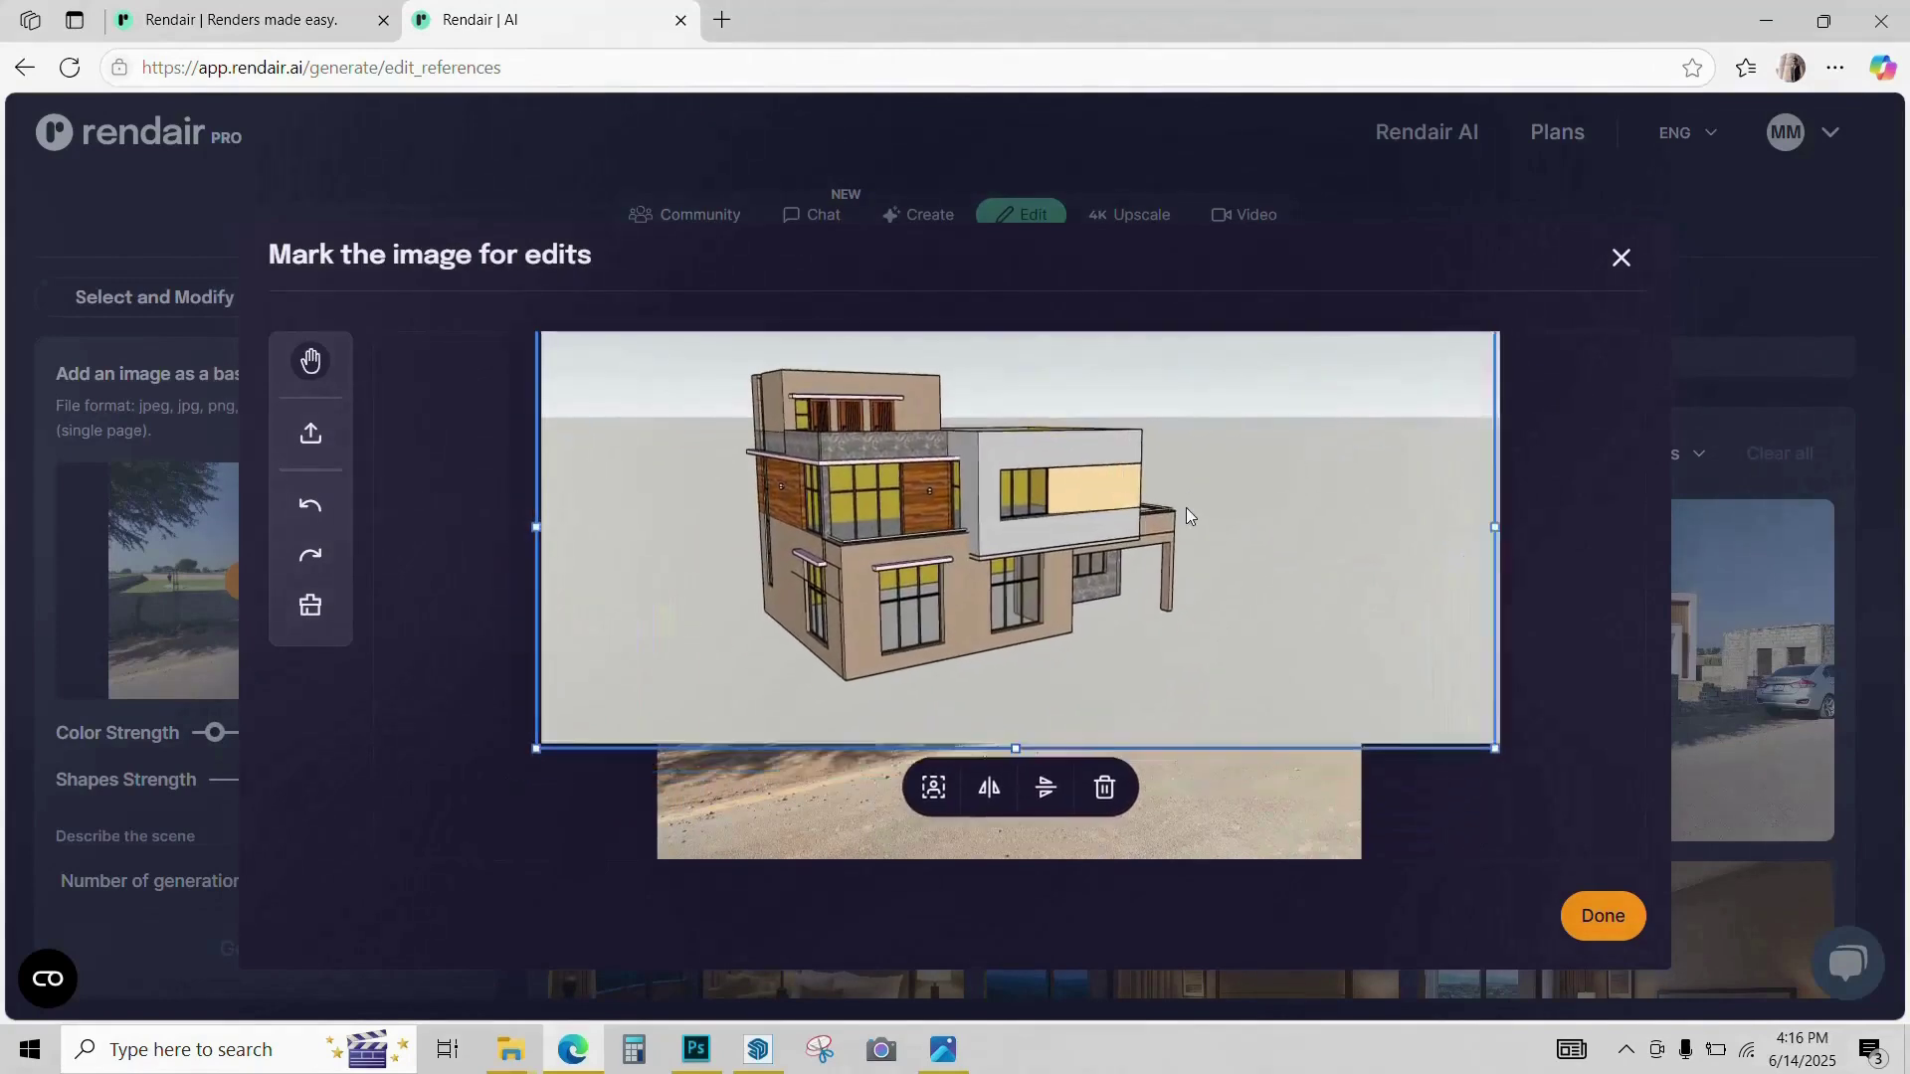
Step: Remove the house image's background and position it on the ground beside the parked car
left_click_drag(1185, 516, 1167, 557)
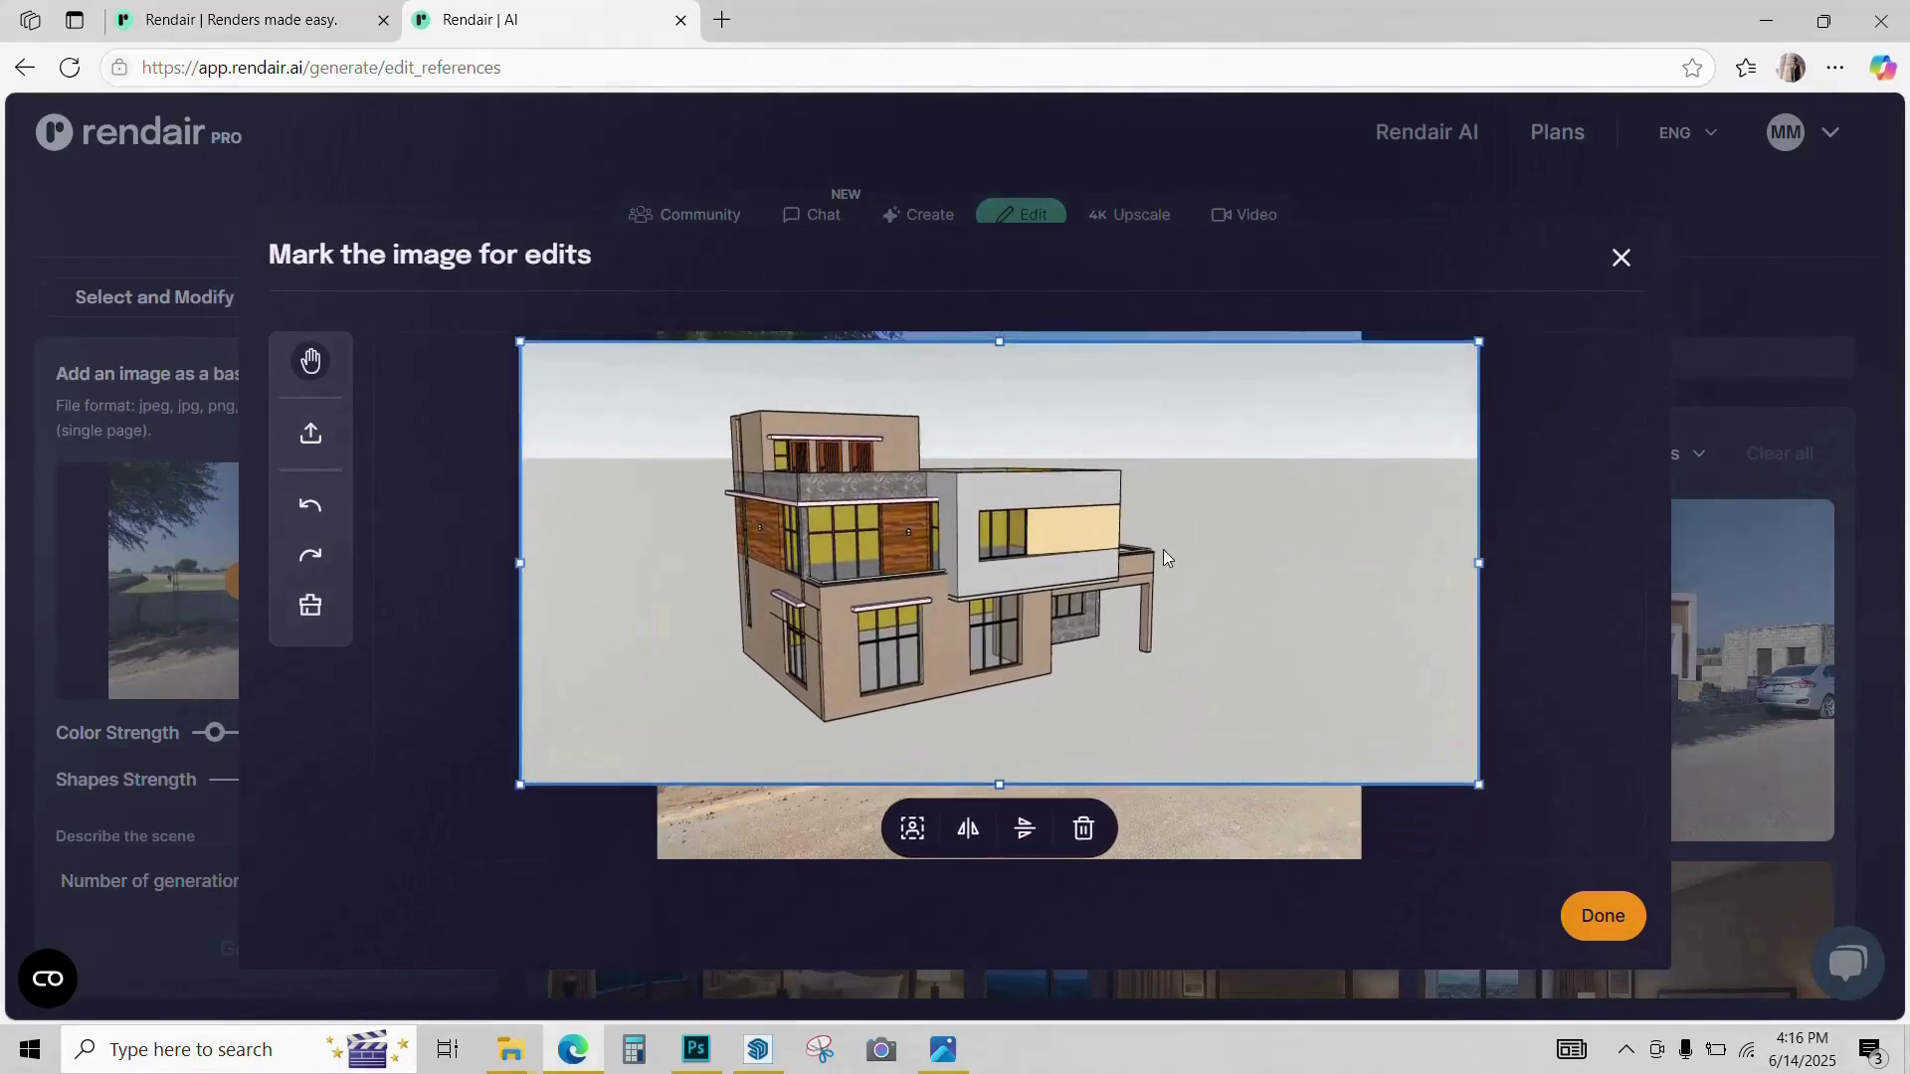
left_click(907, 835)
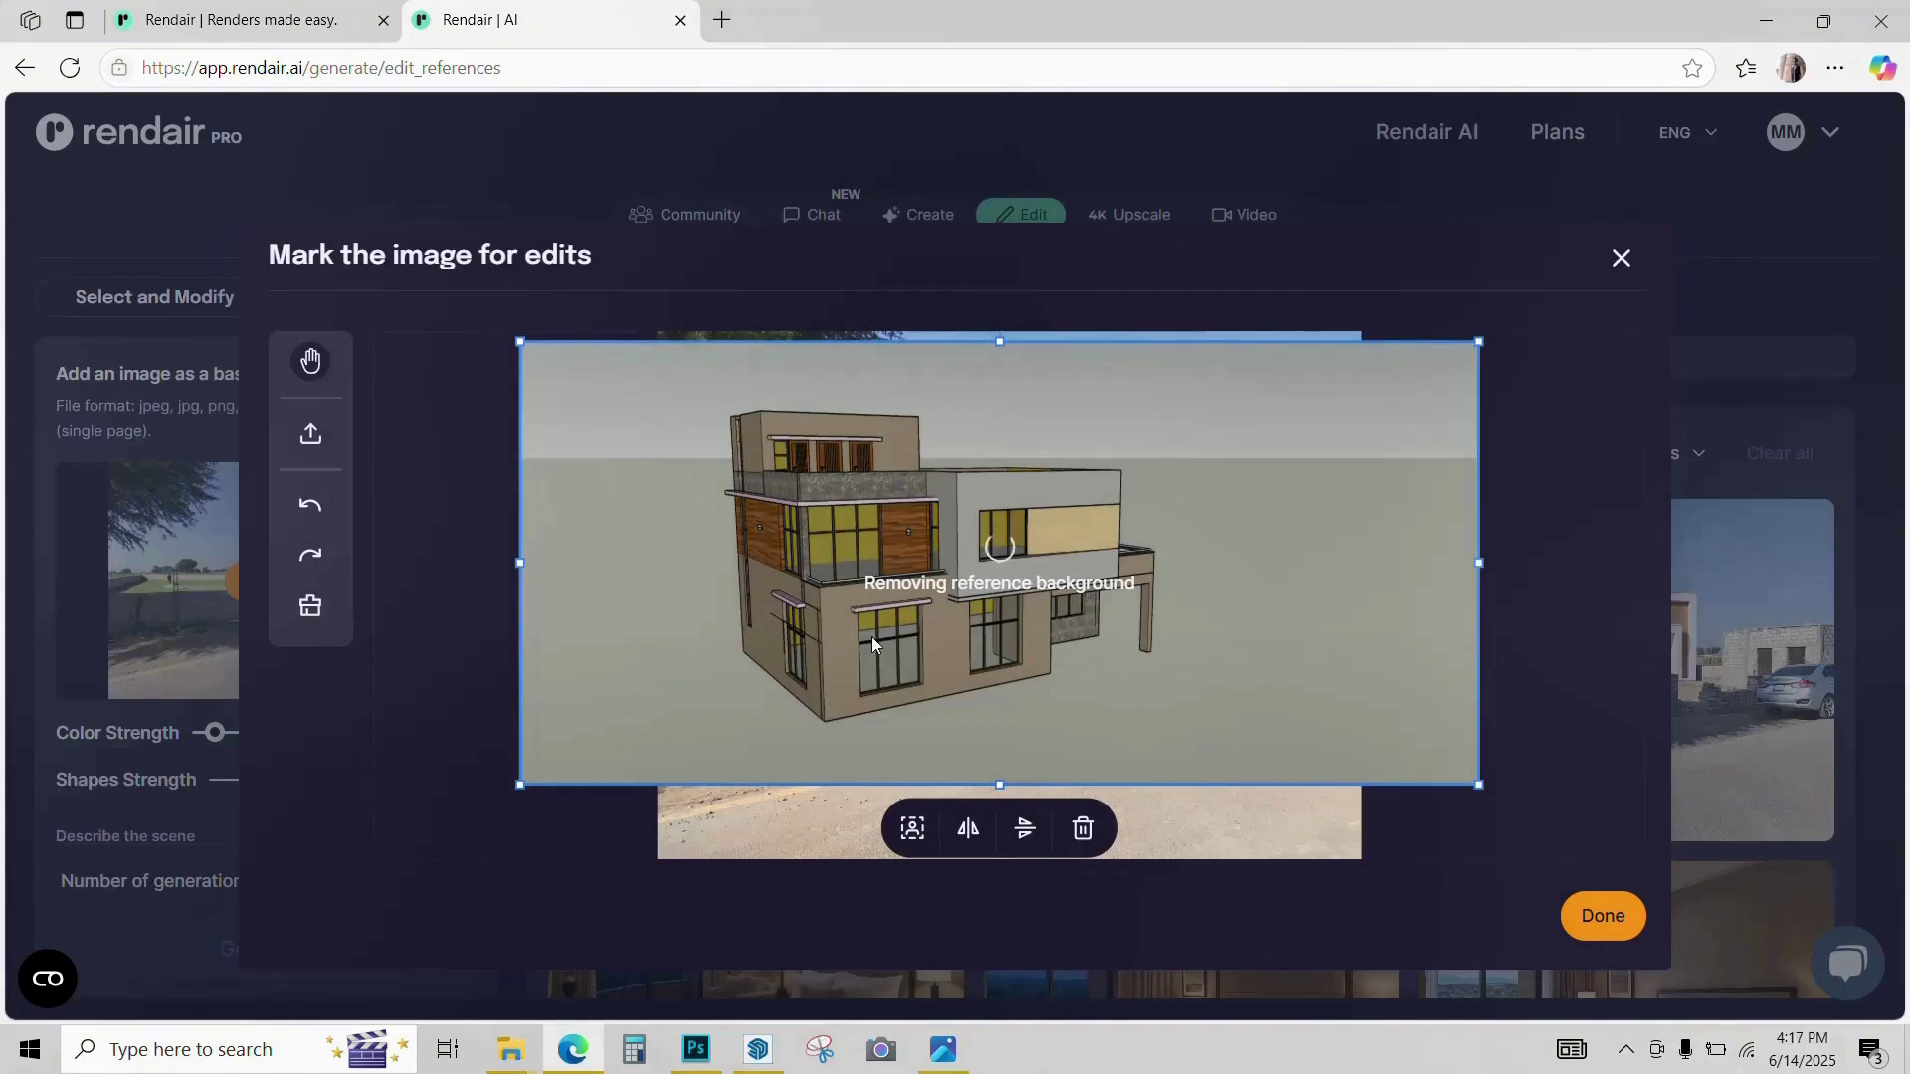
left_click_drag(873, 594, 1012, 593)
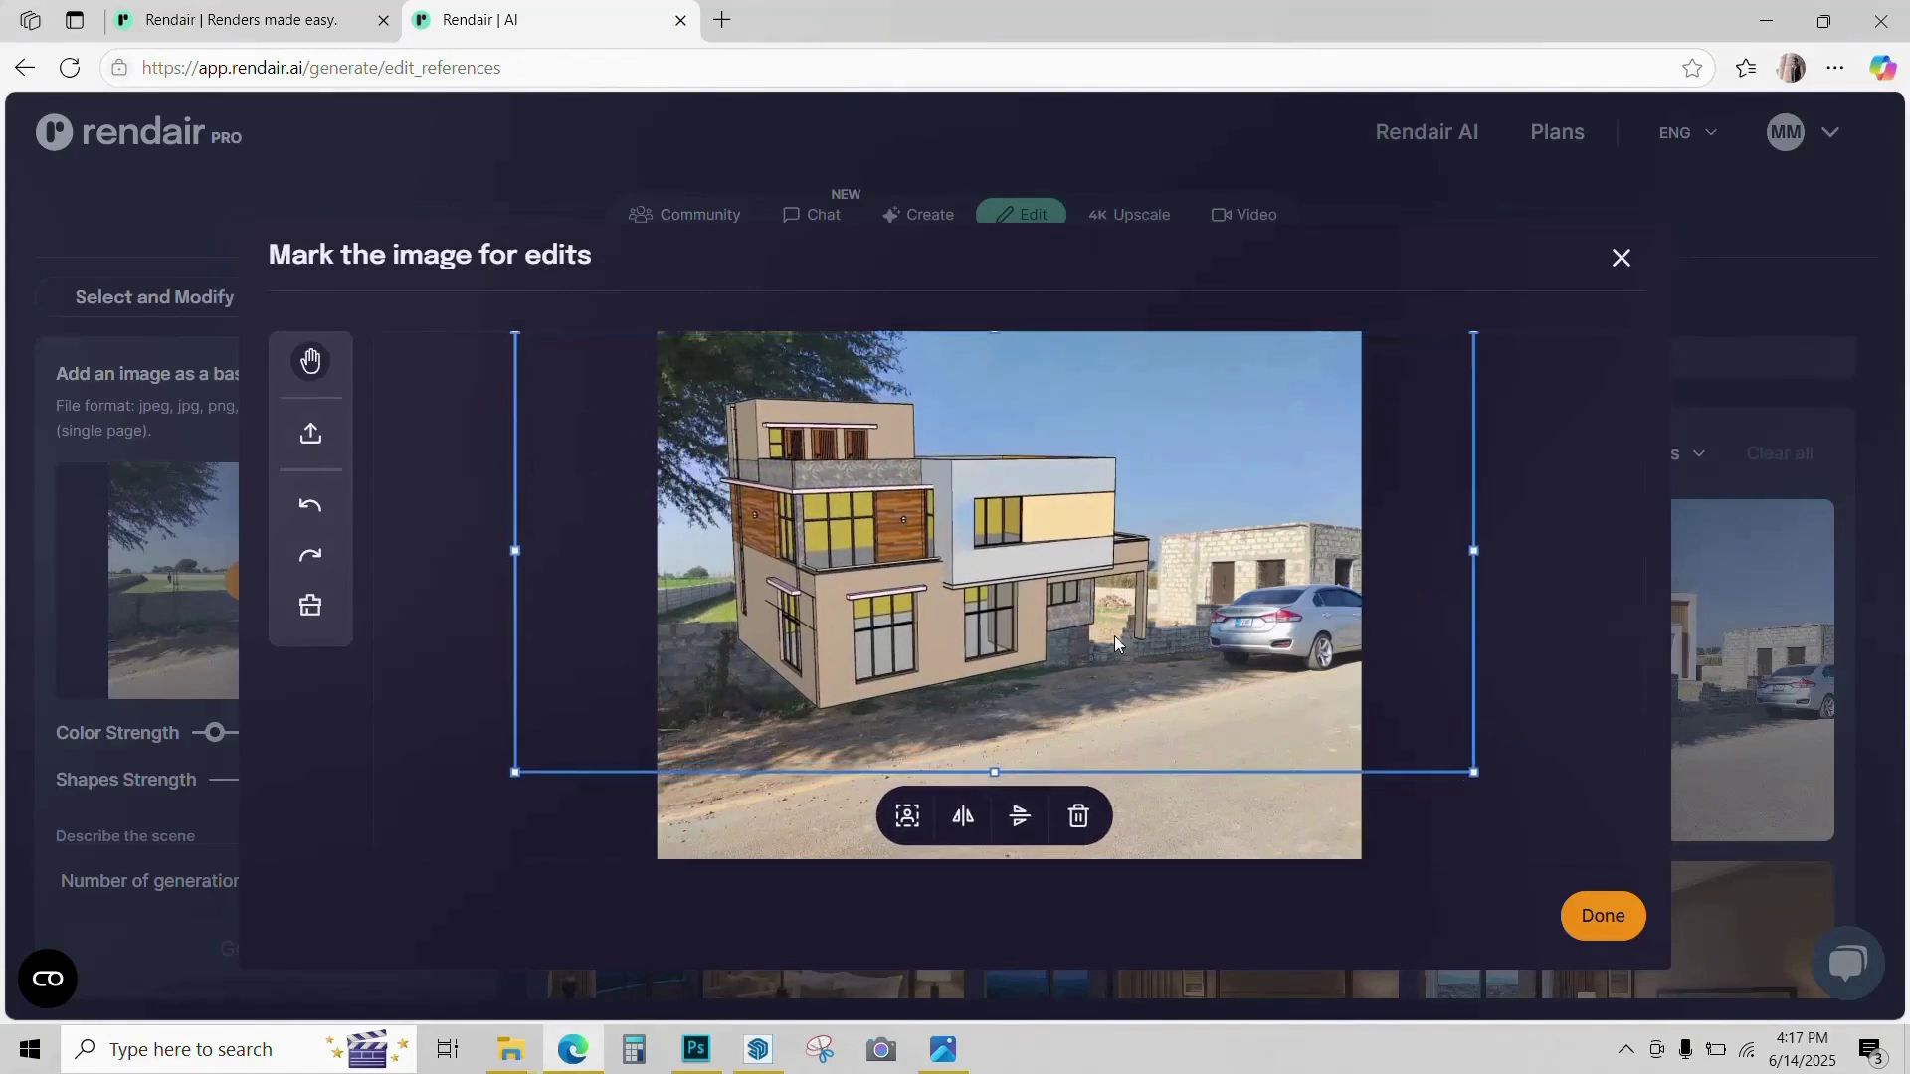
Step: Generate four house-on-plot renders with Color Strength 10% and Creativity 79%
left_click(1605, 913)
left_click_drag(215, 732, 307, 791)
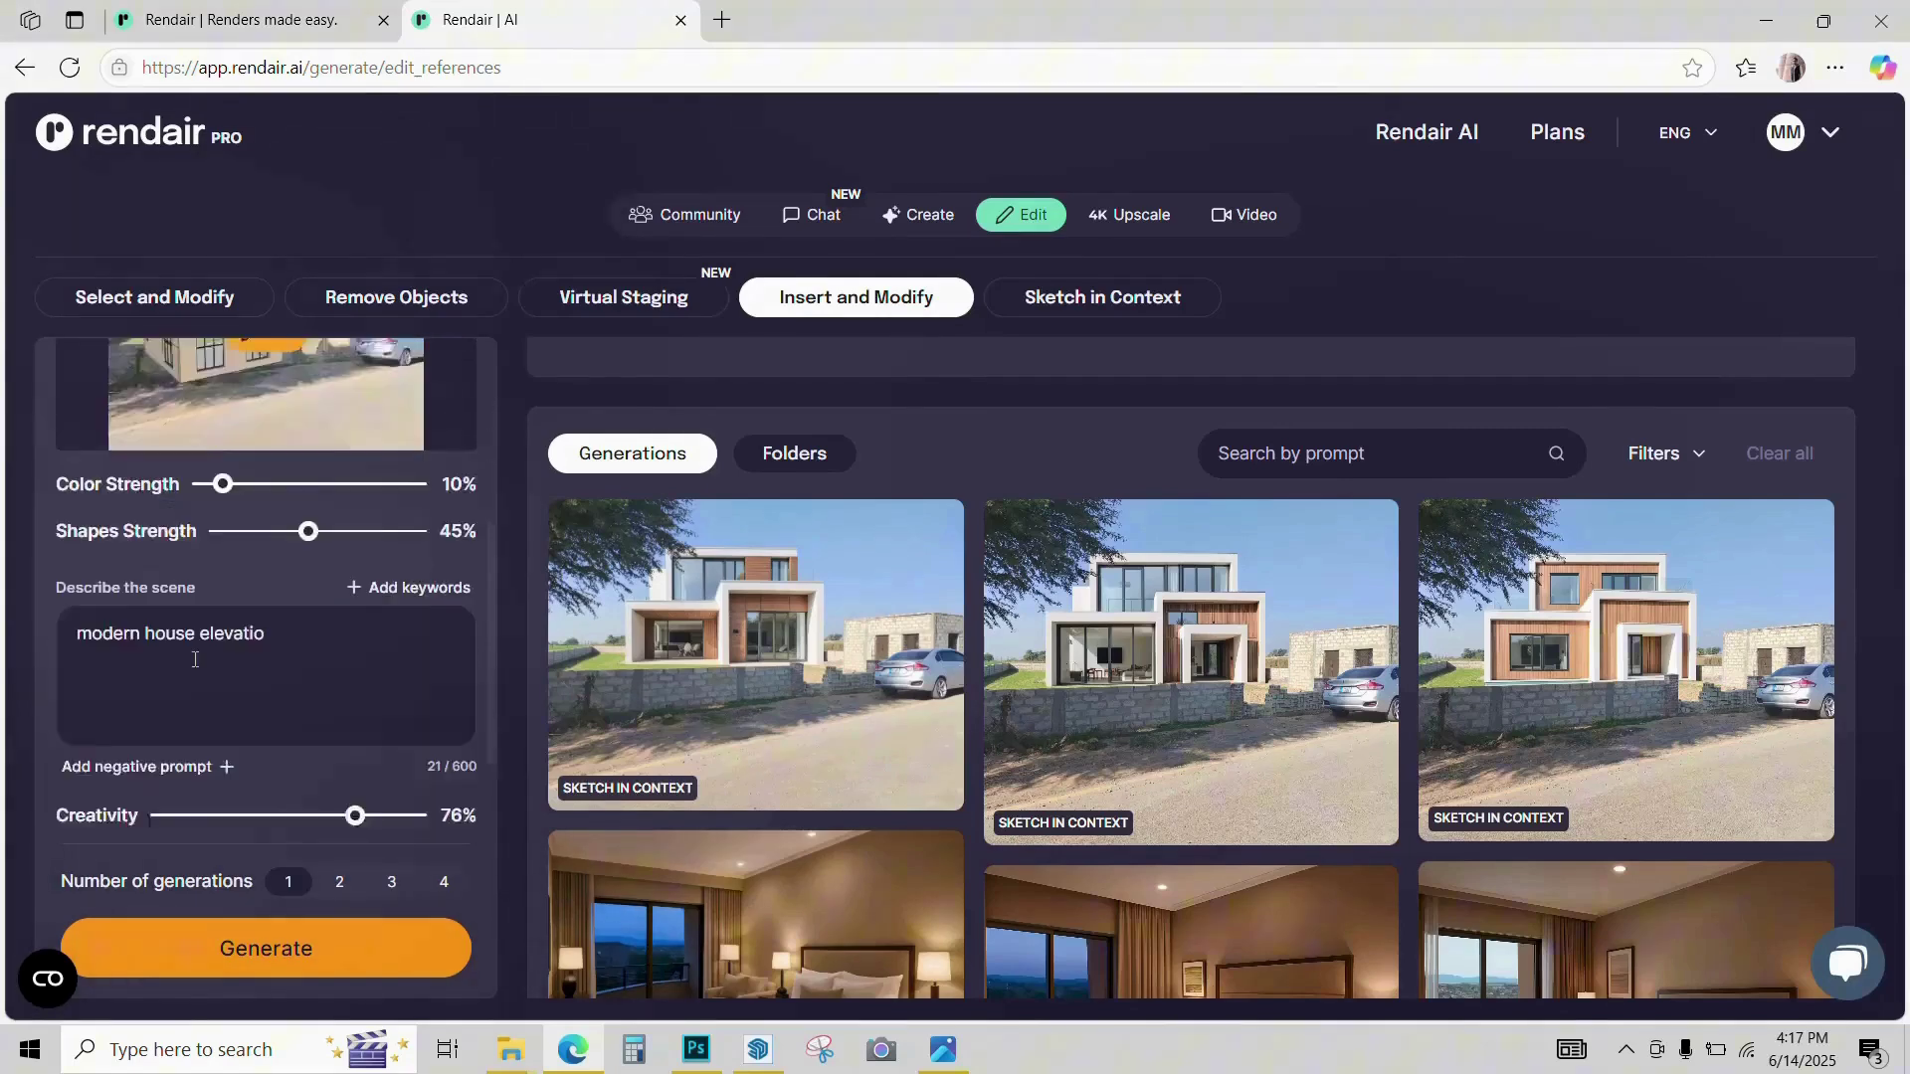
scroll(195, 659, "down", 2)
left_click(366, 660)
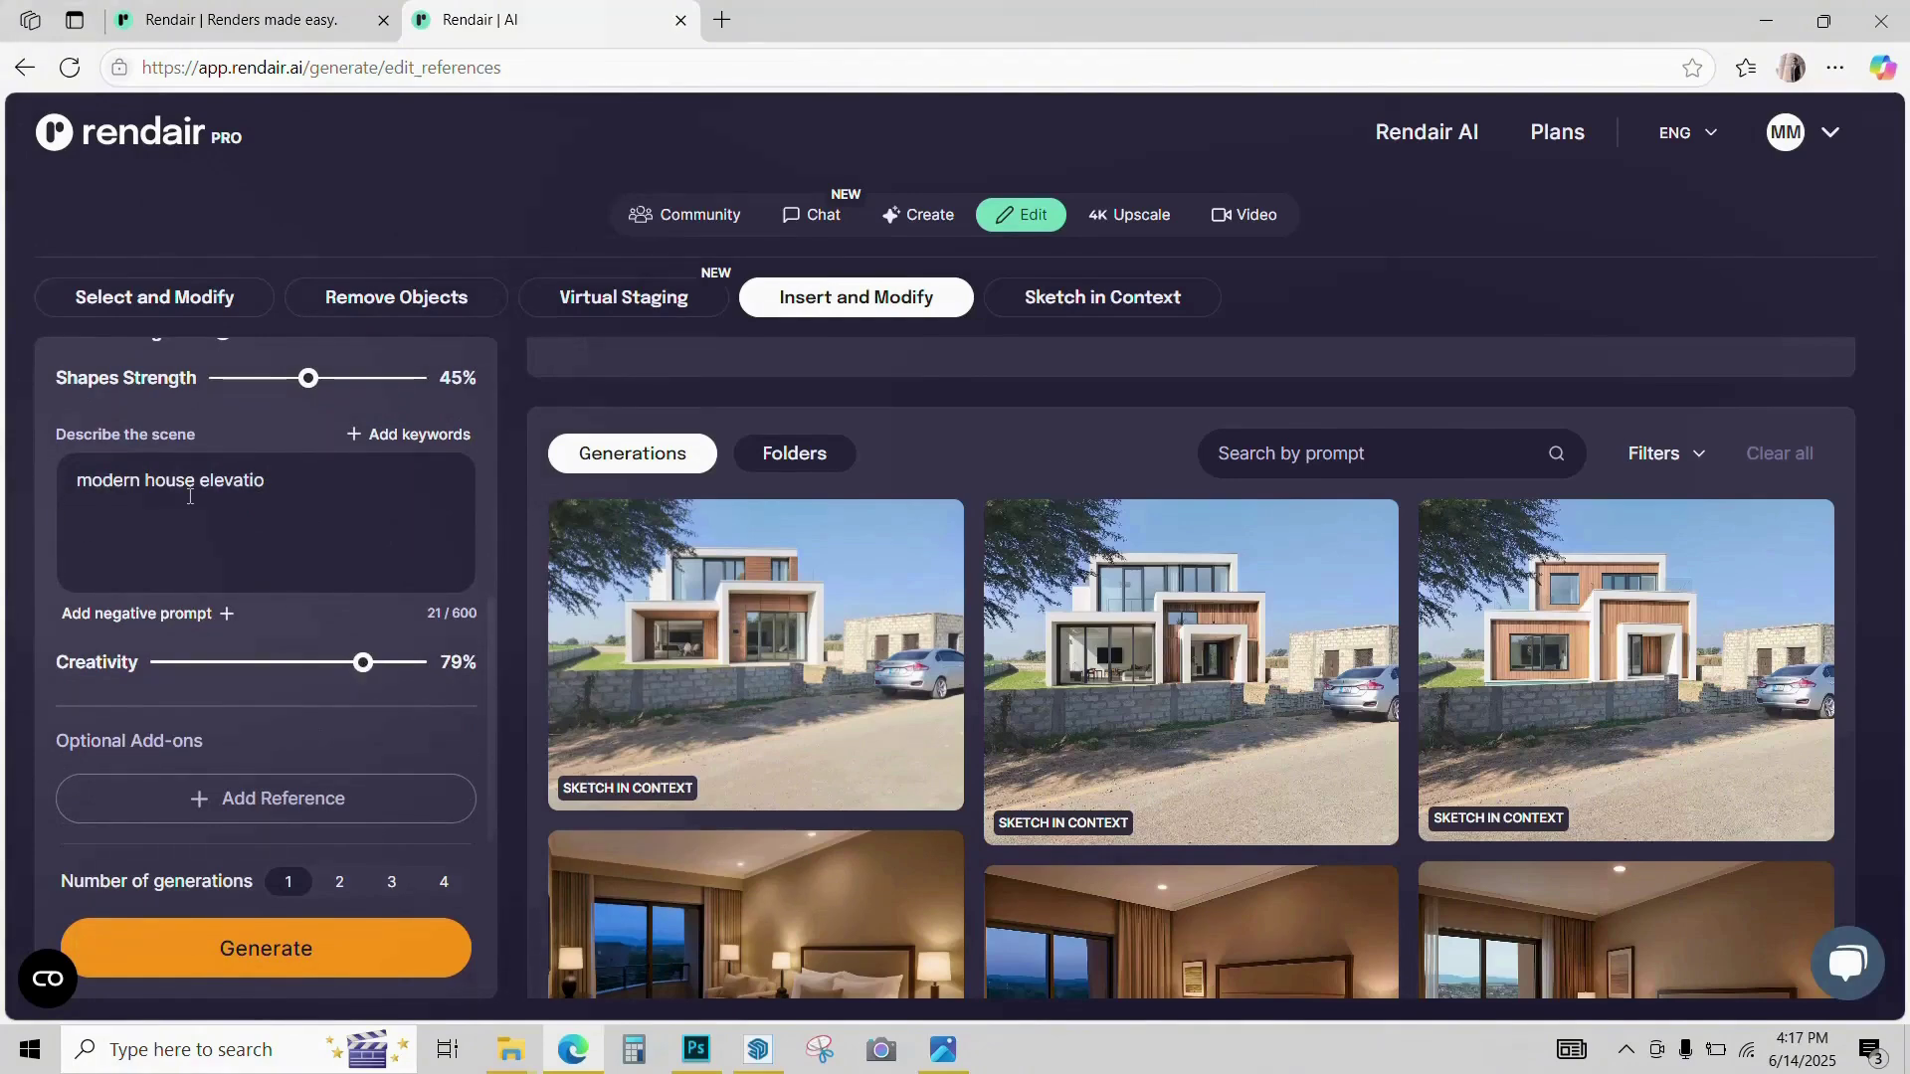
left_click(441, 884)
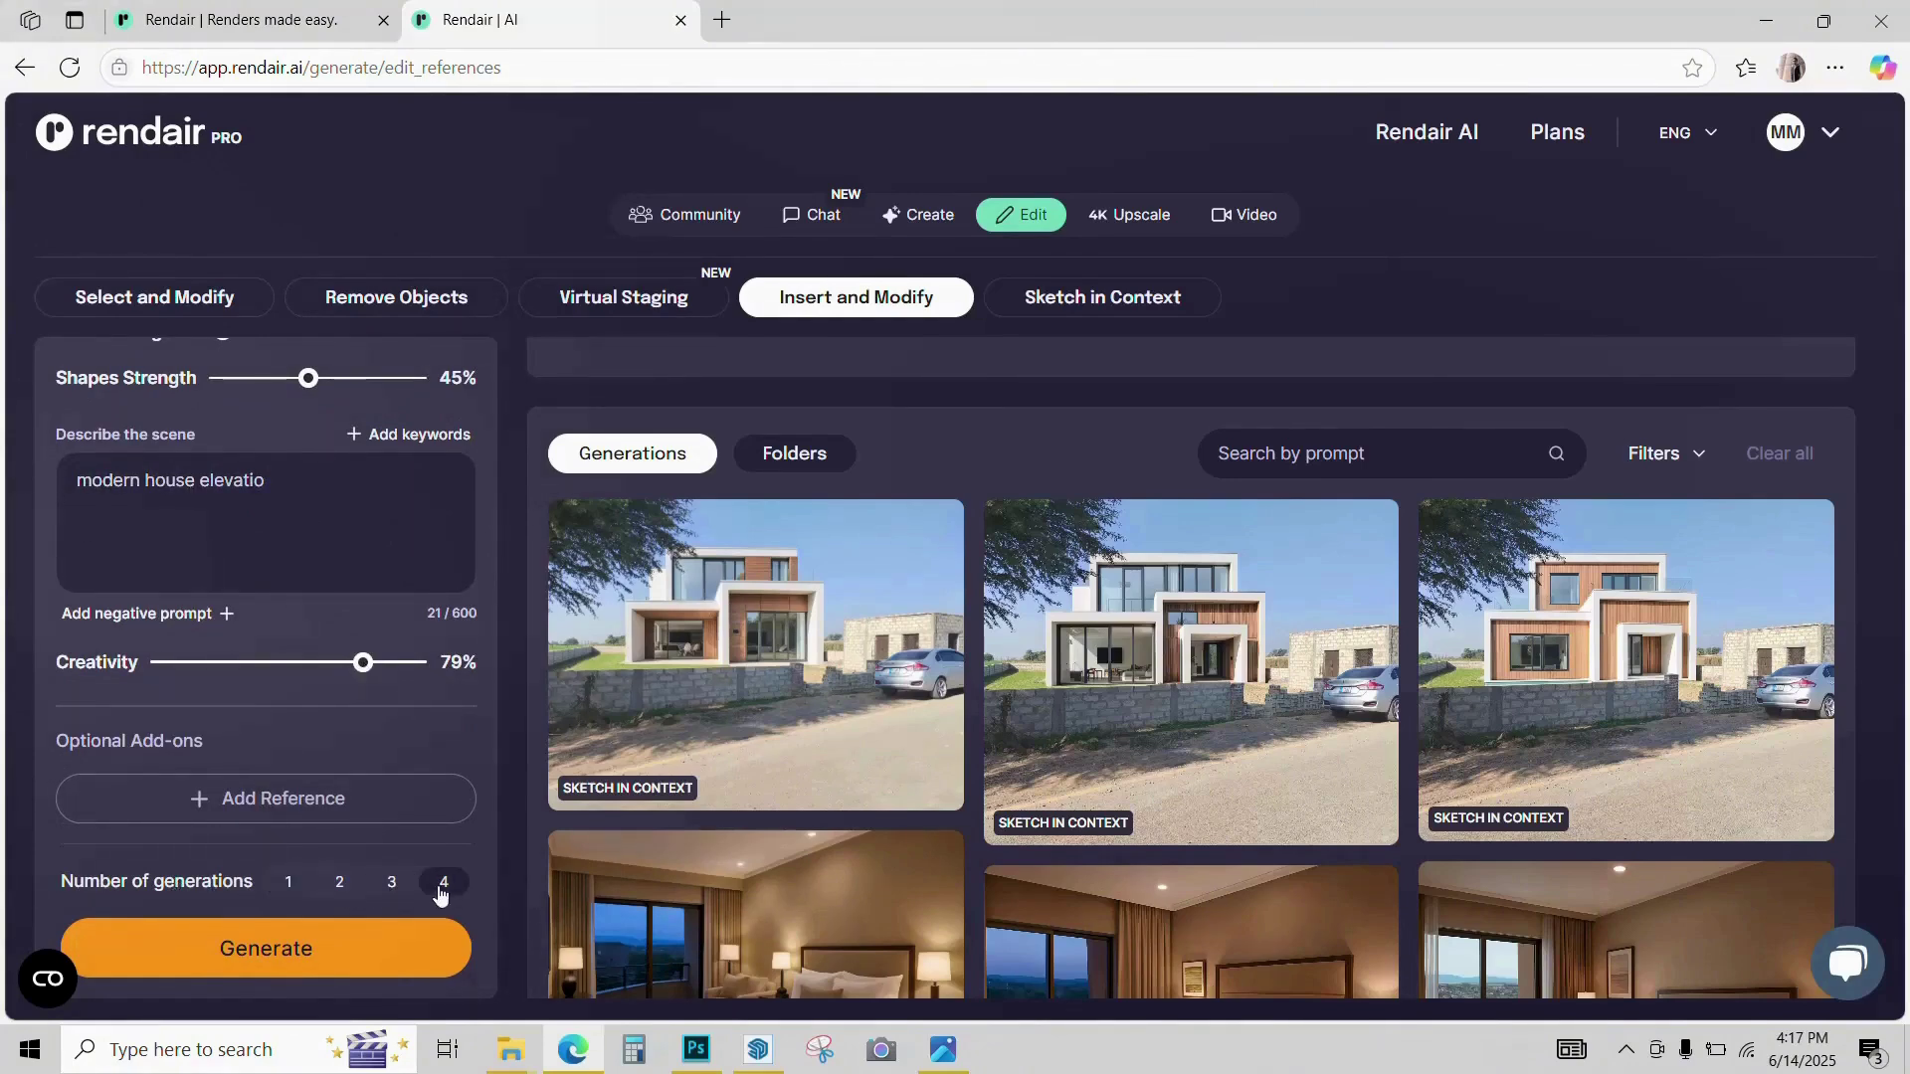
left_click(302, 945)
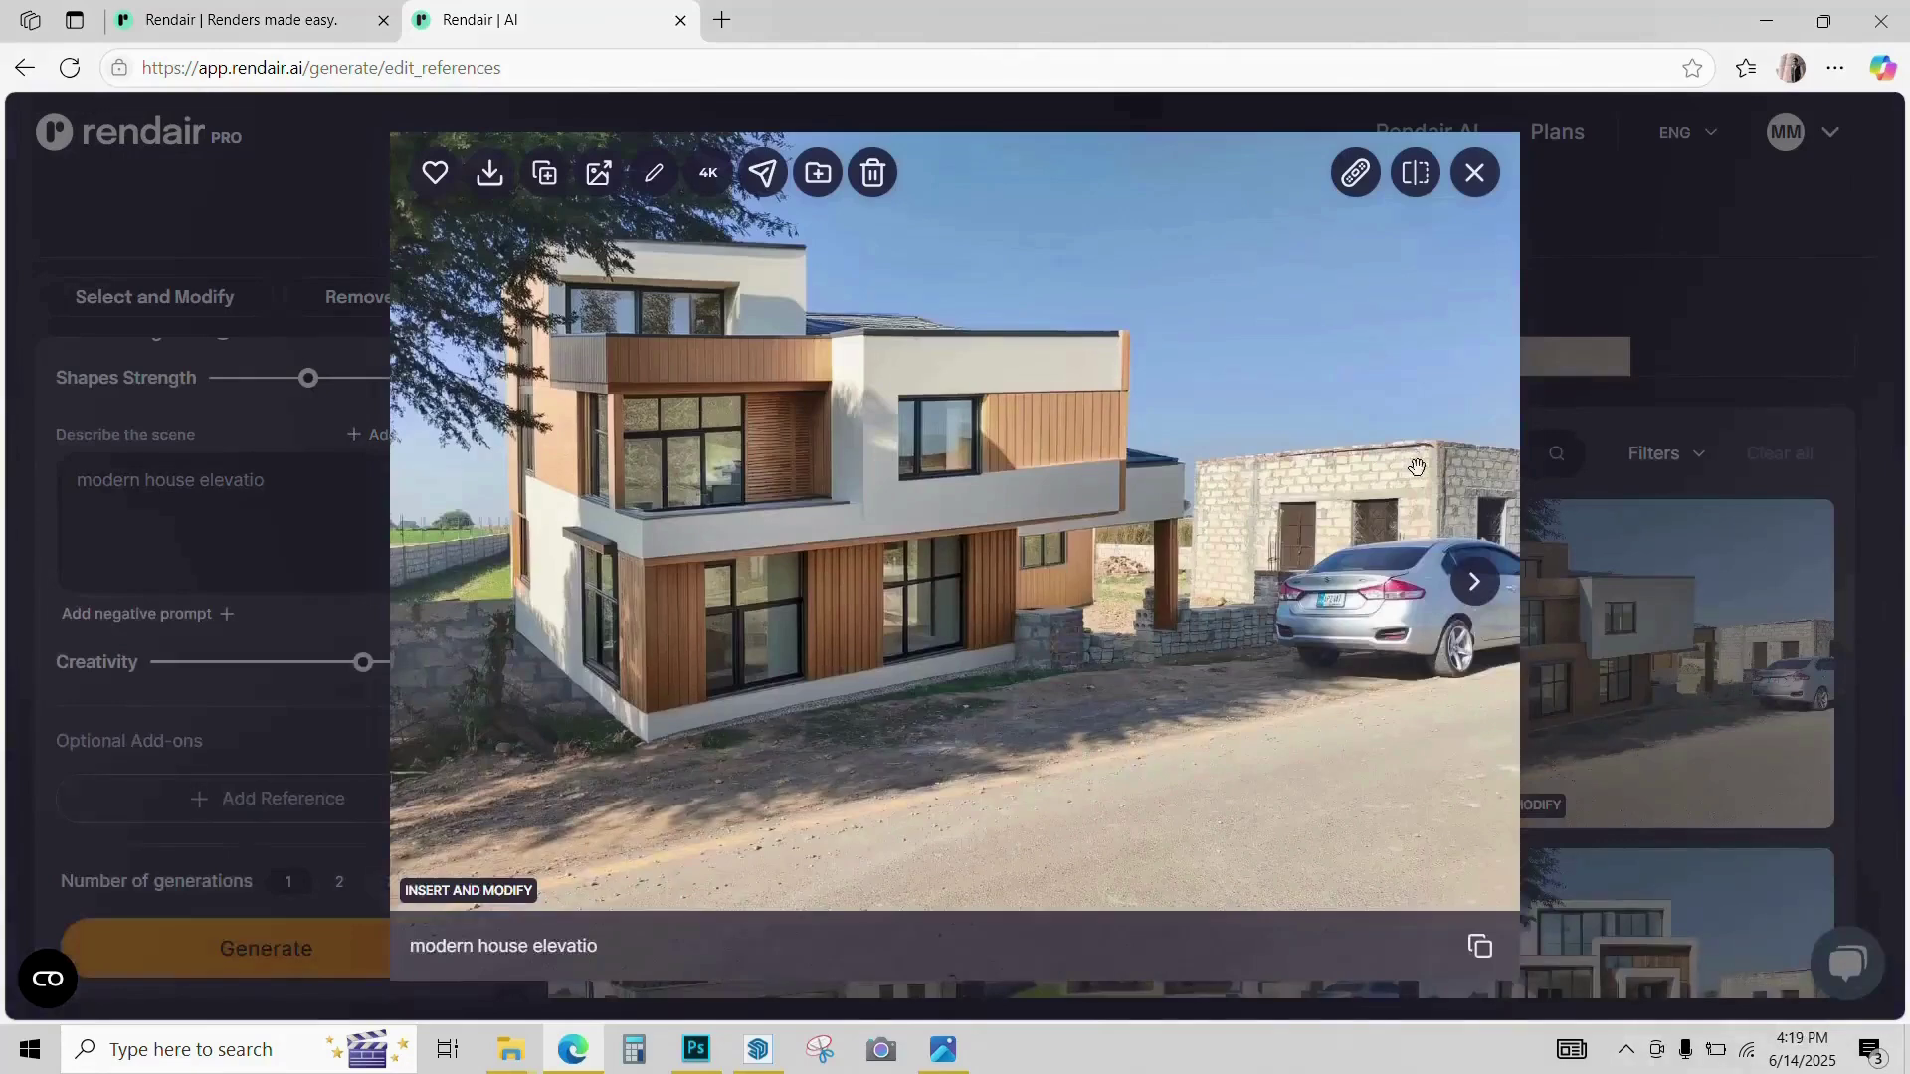
Step: Flip through the new renders, settle on the timber-clad house and open its pencil edit options
left_click(1476, 583)
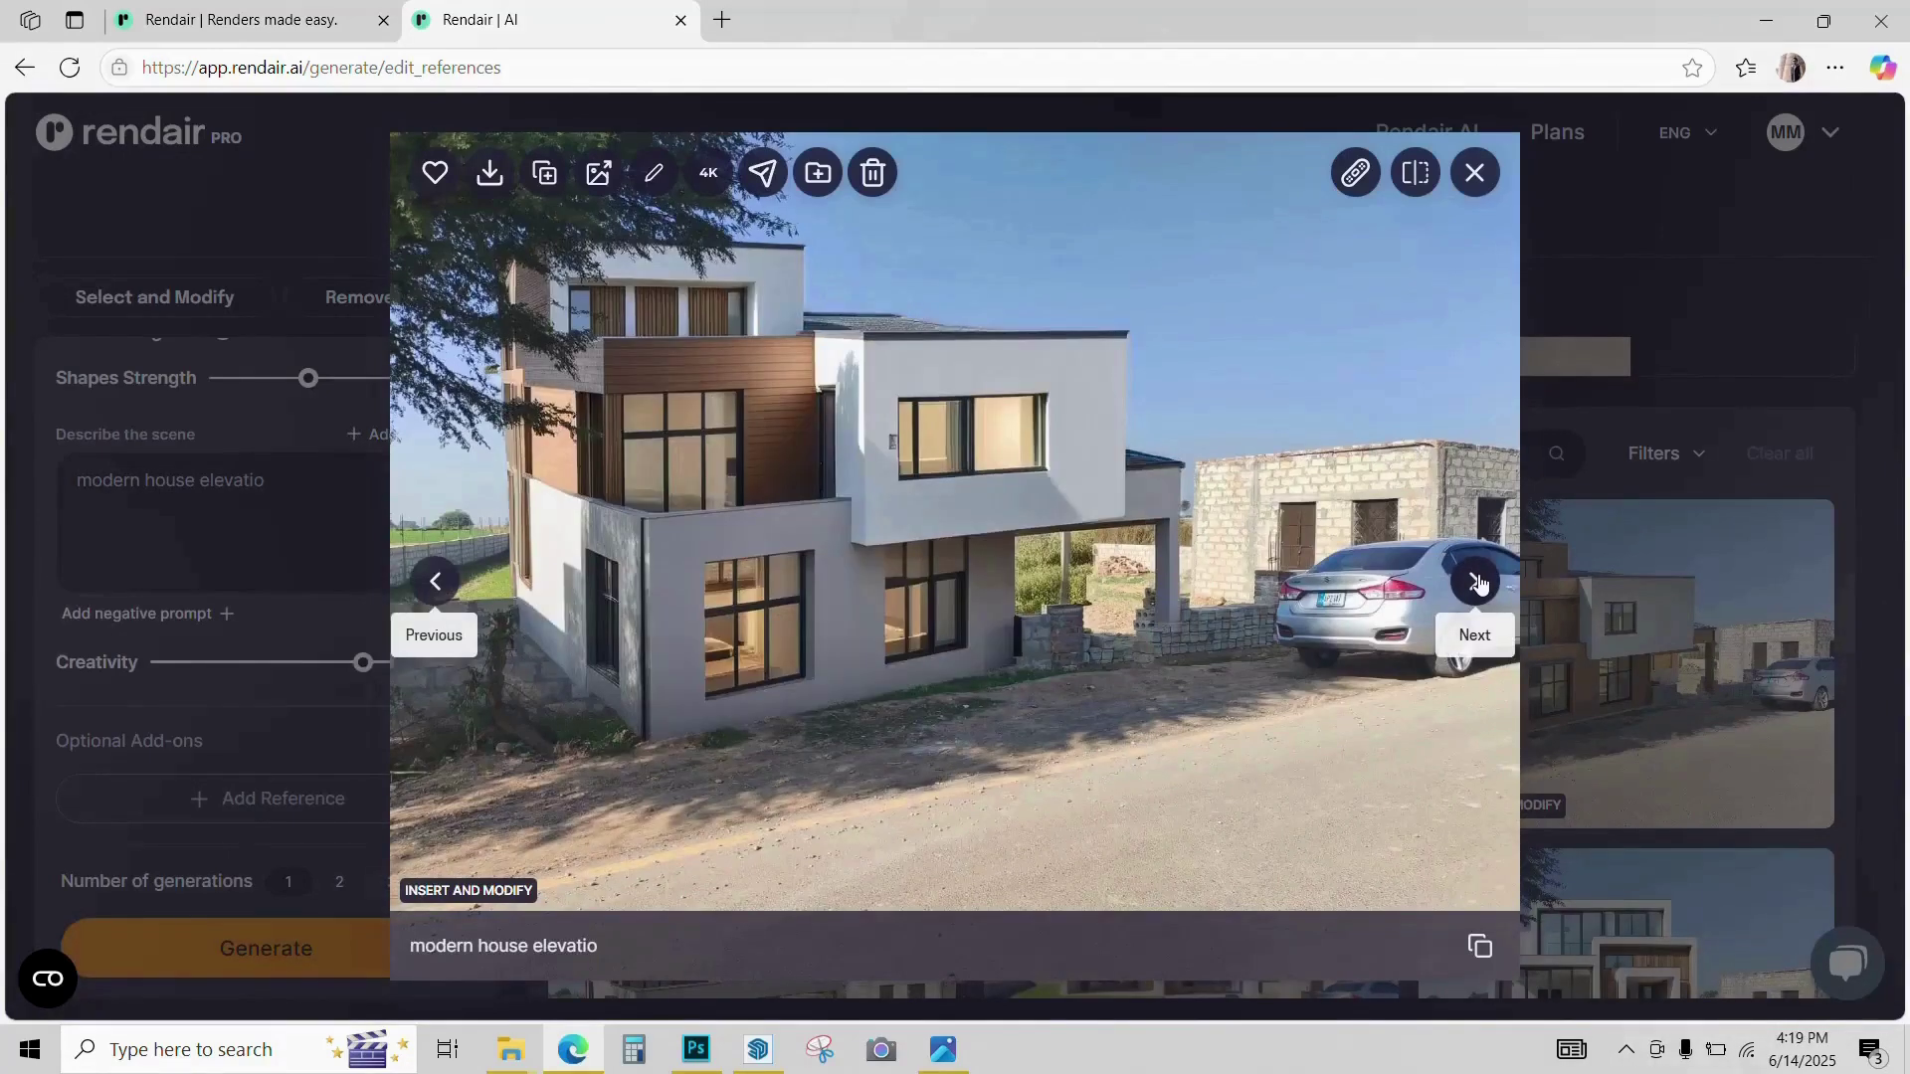
left_click(1476, 583)
left_click(435, 581)
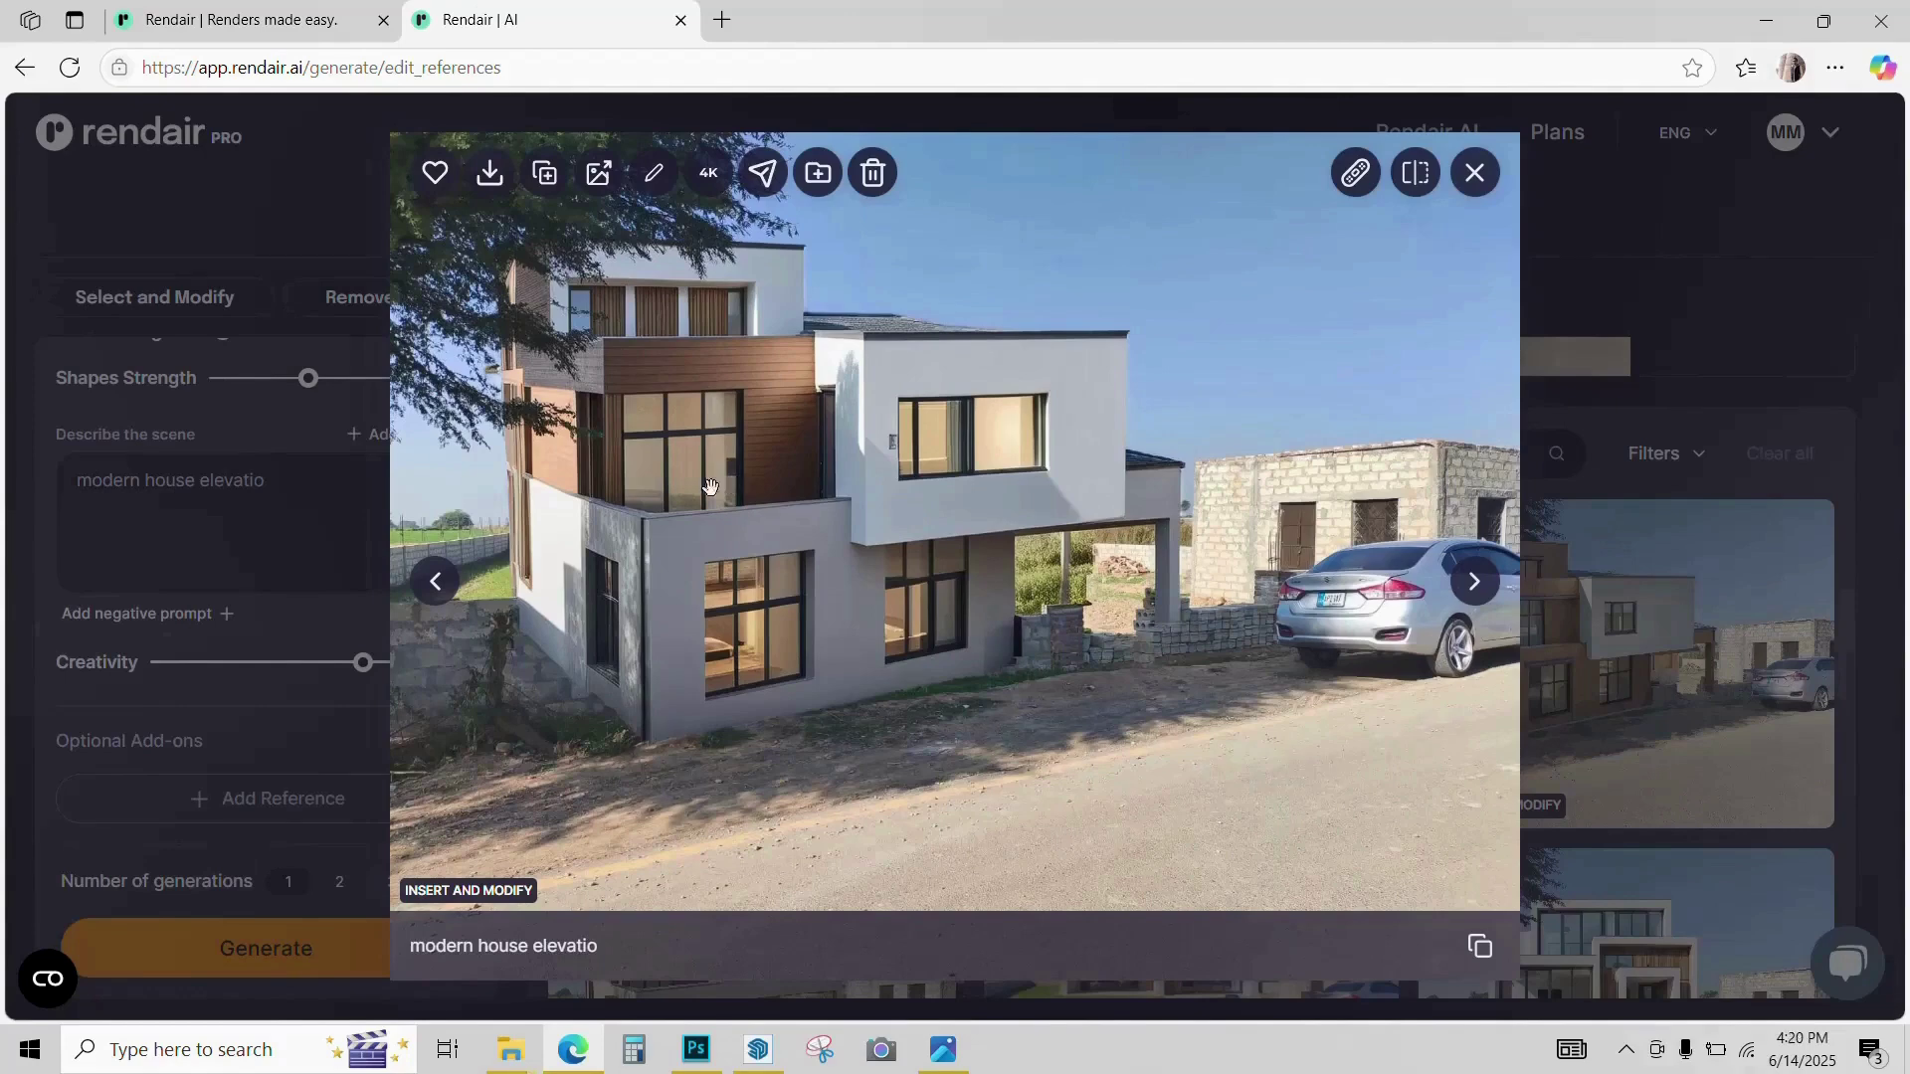
left_click(437, 587)
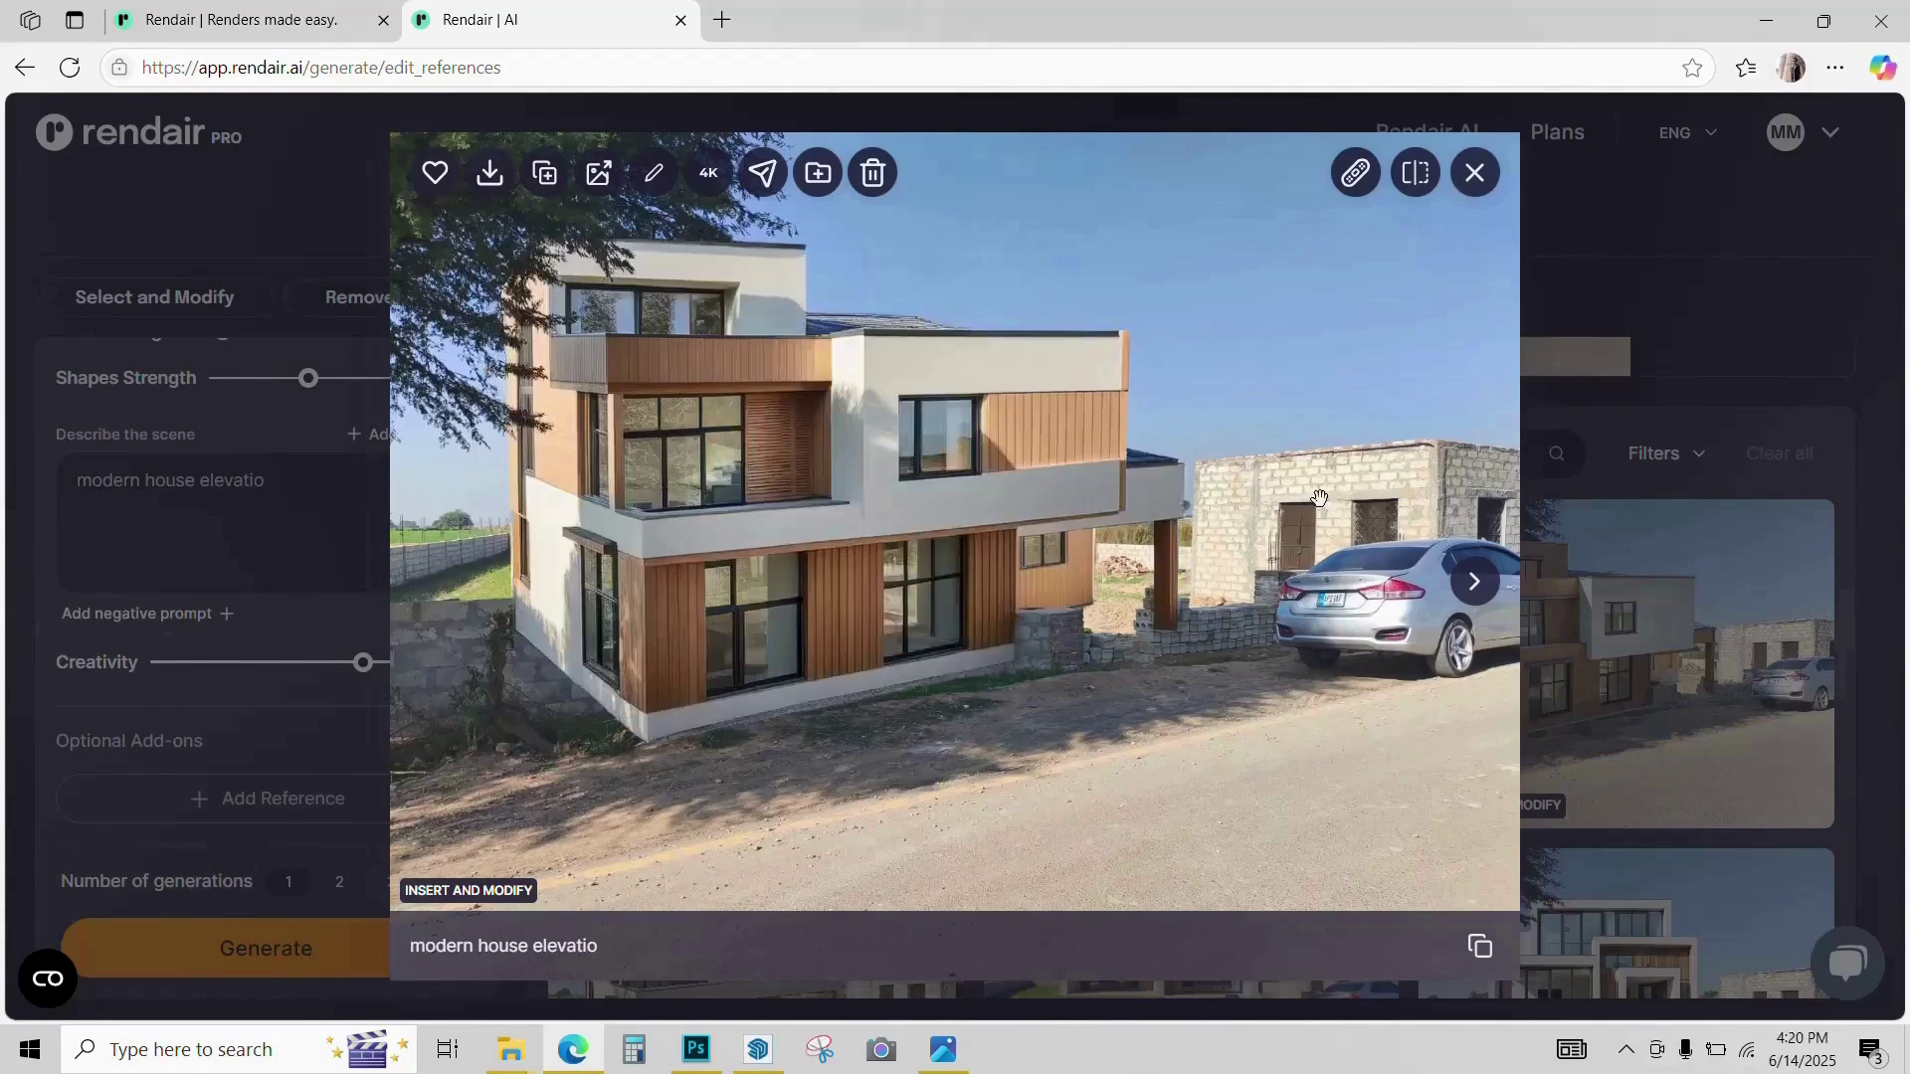
left_click(1480, 595)
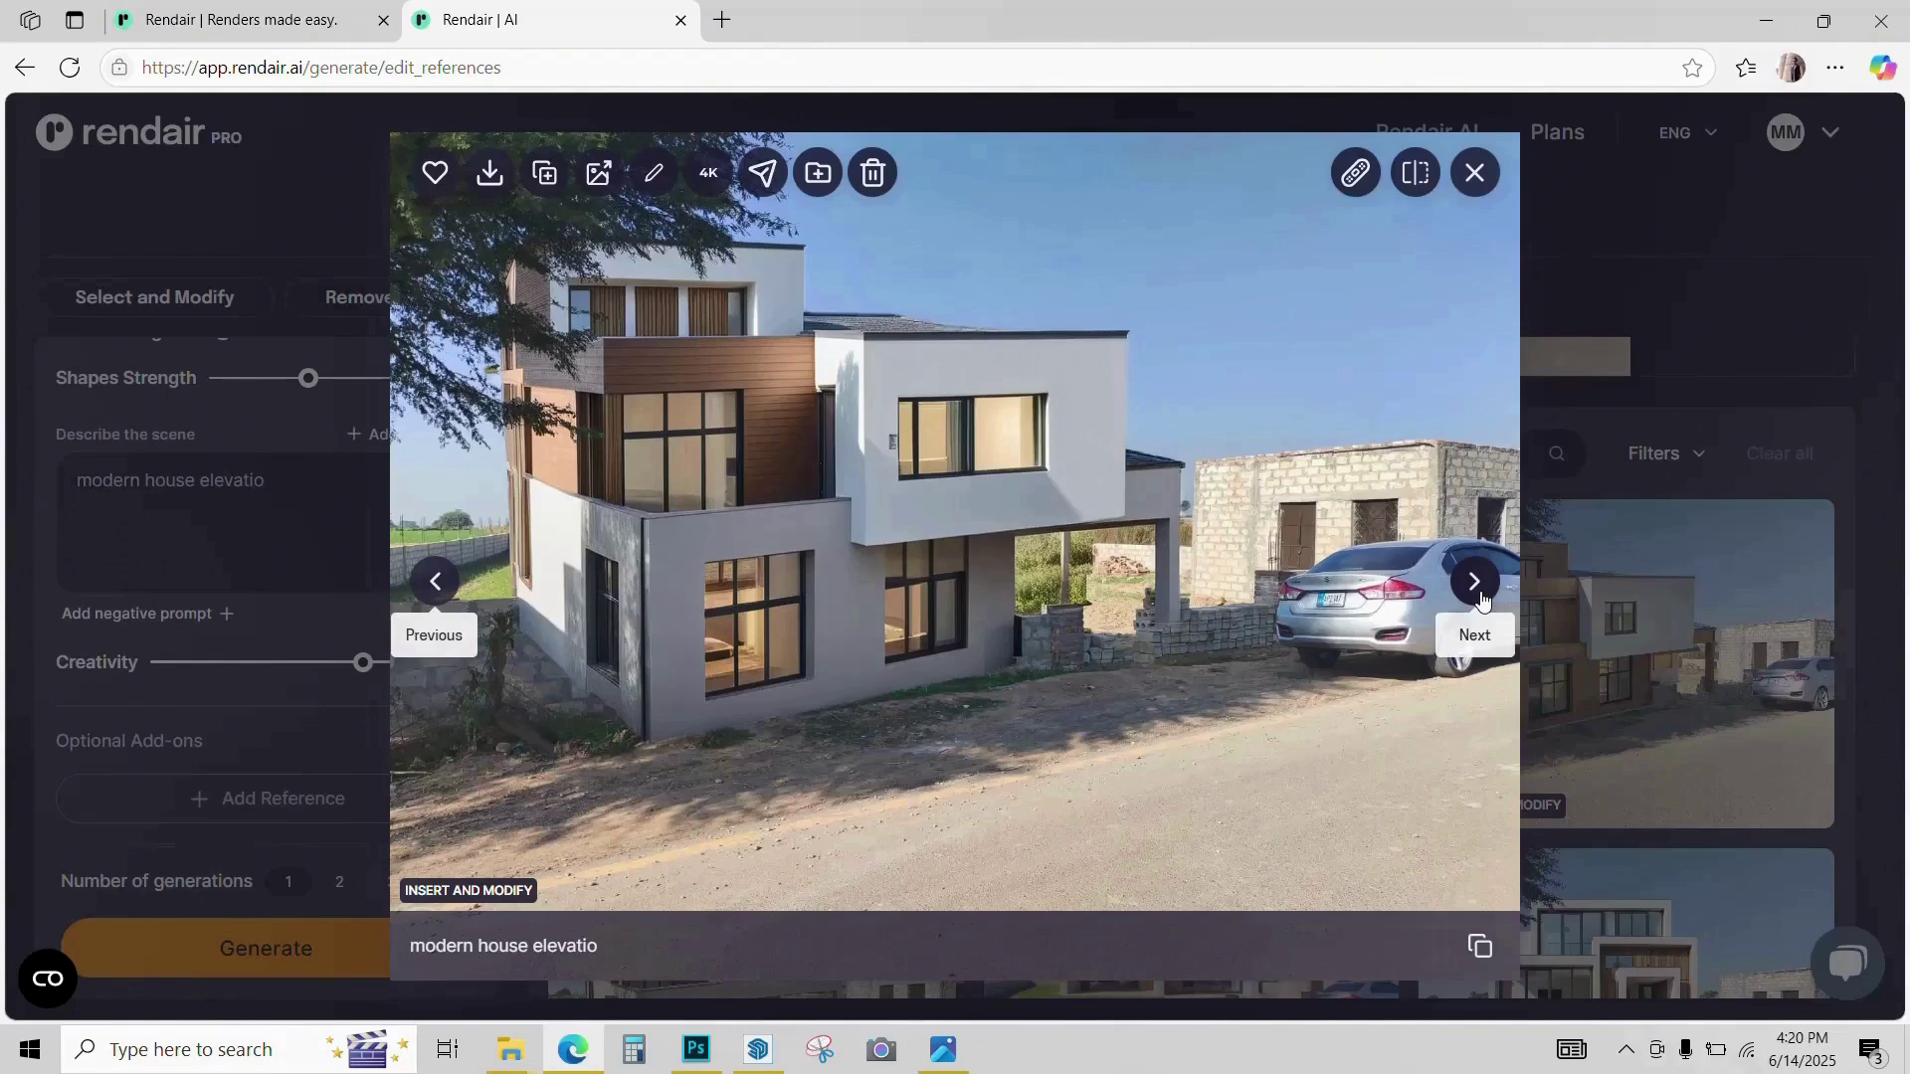
left_click(1476, 587)
left_click(434, 582)
left_click(1474, 584)
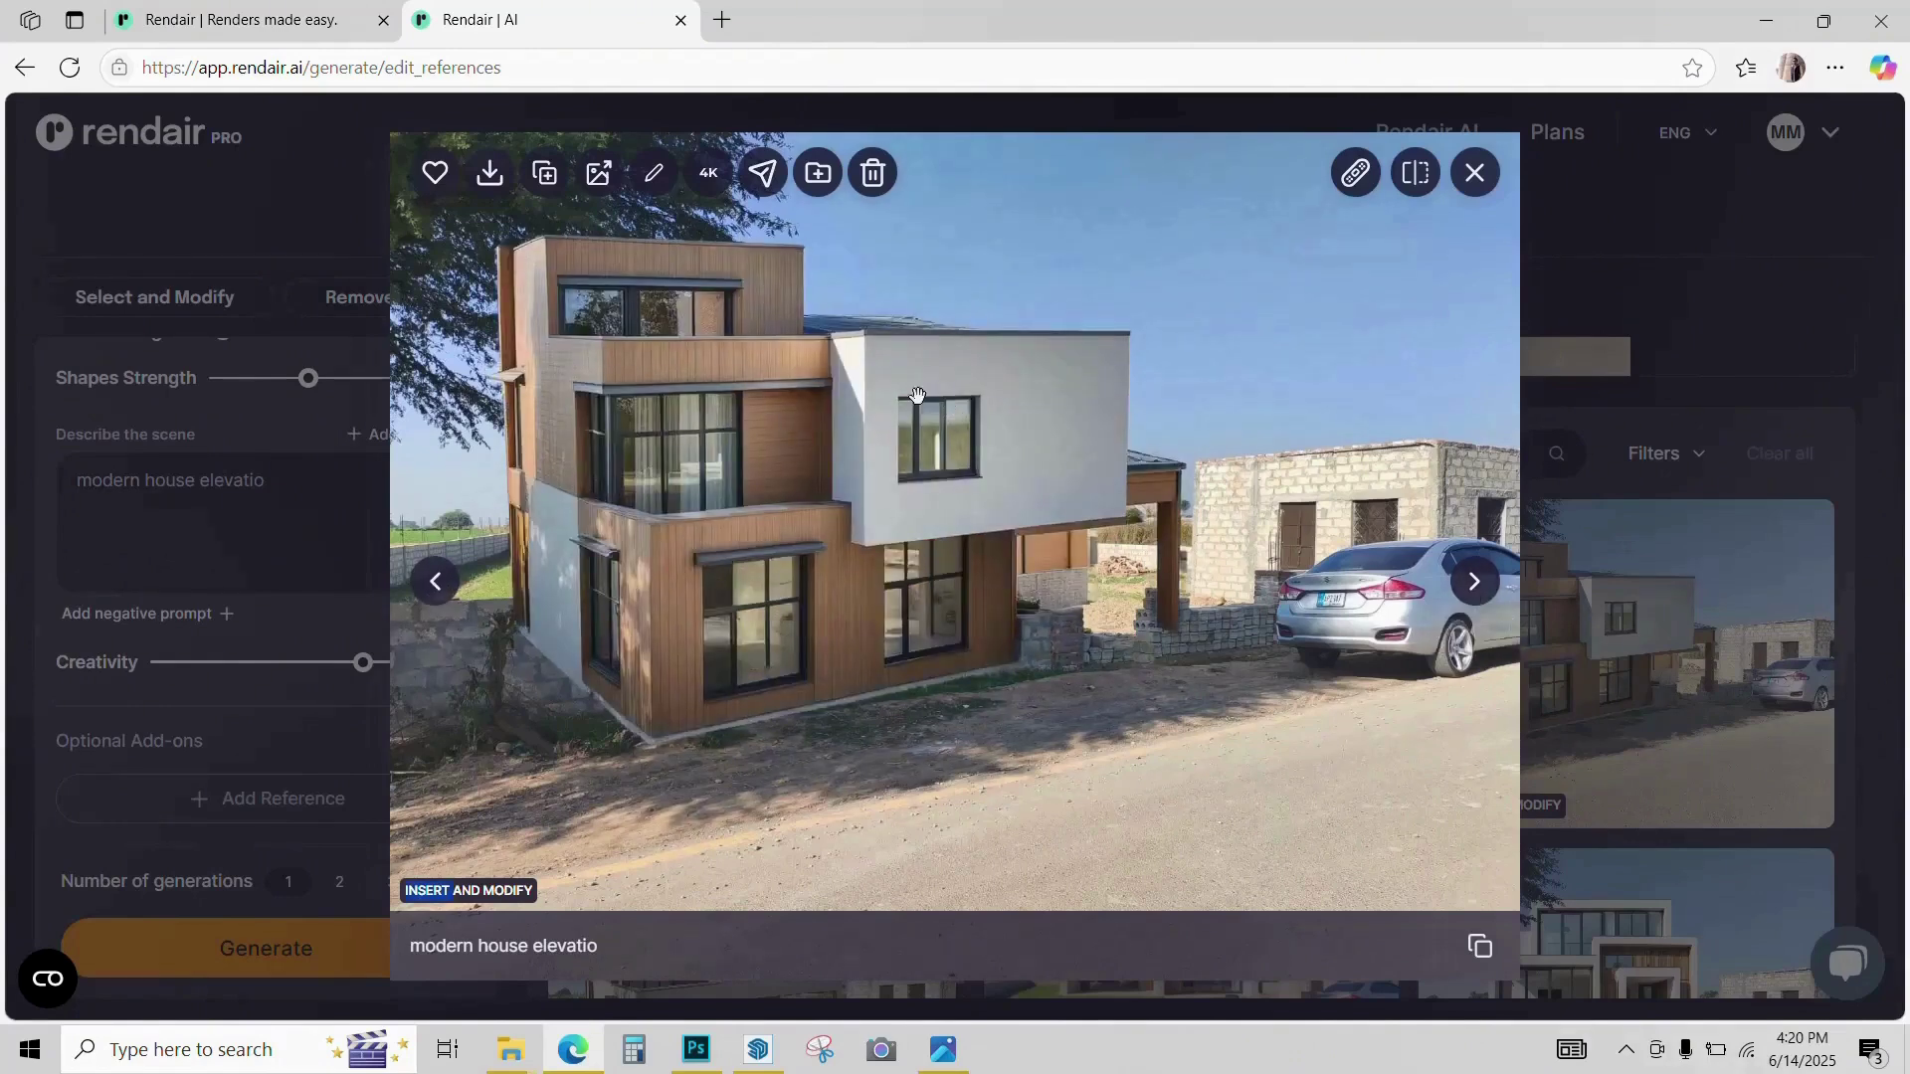
left_click(654, 176)
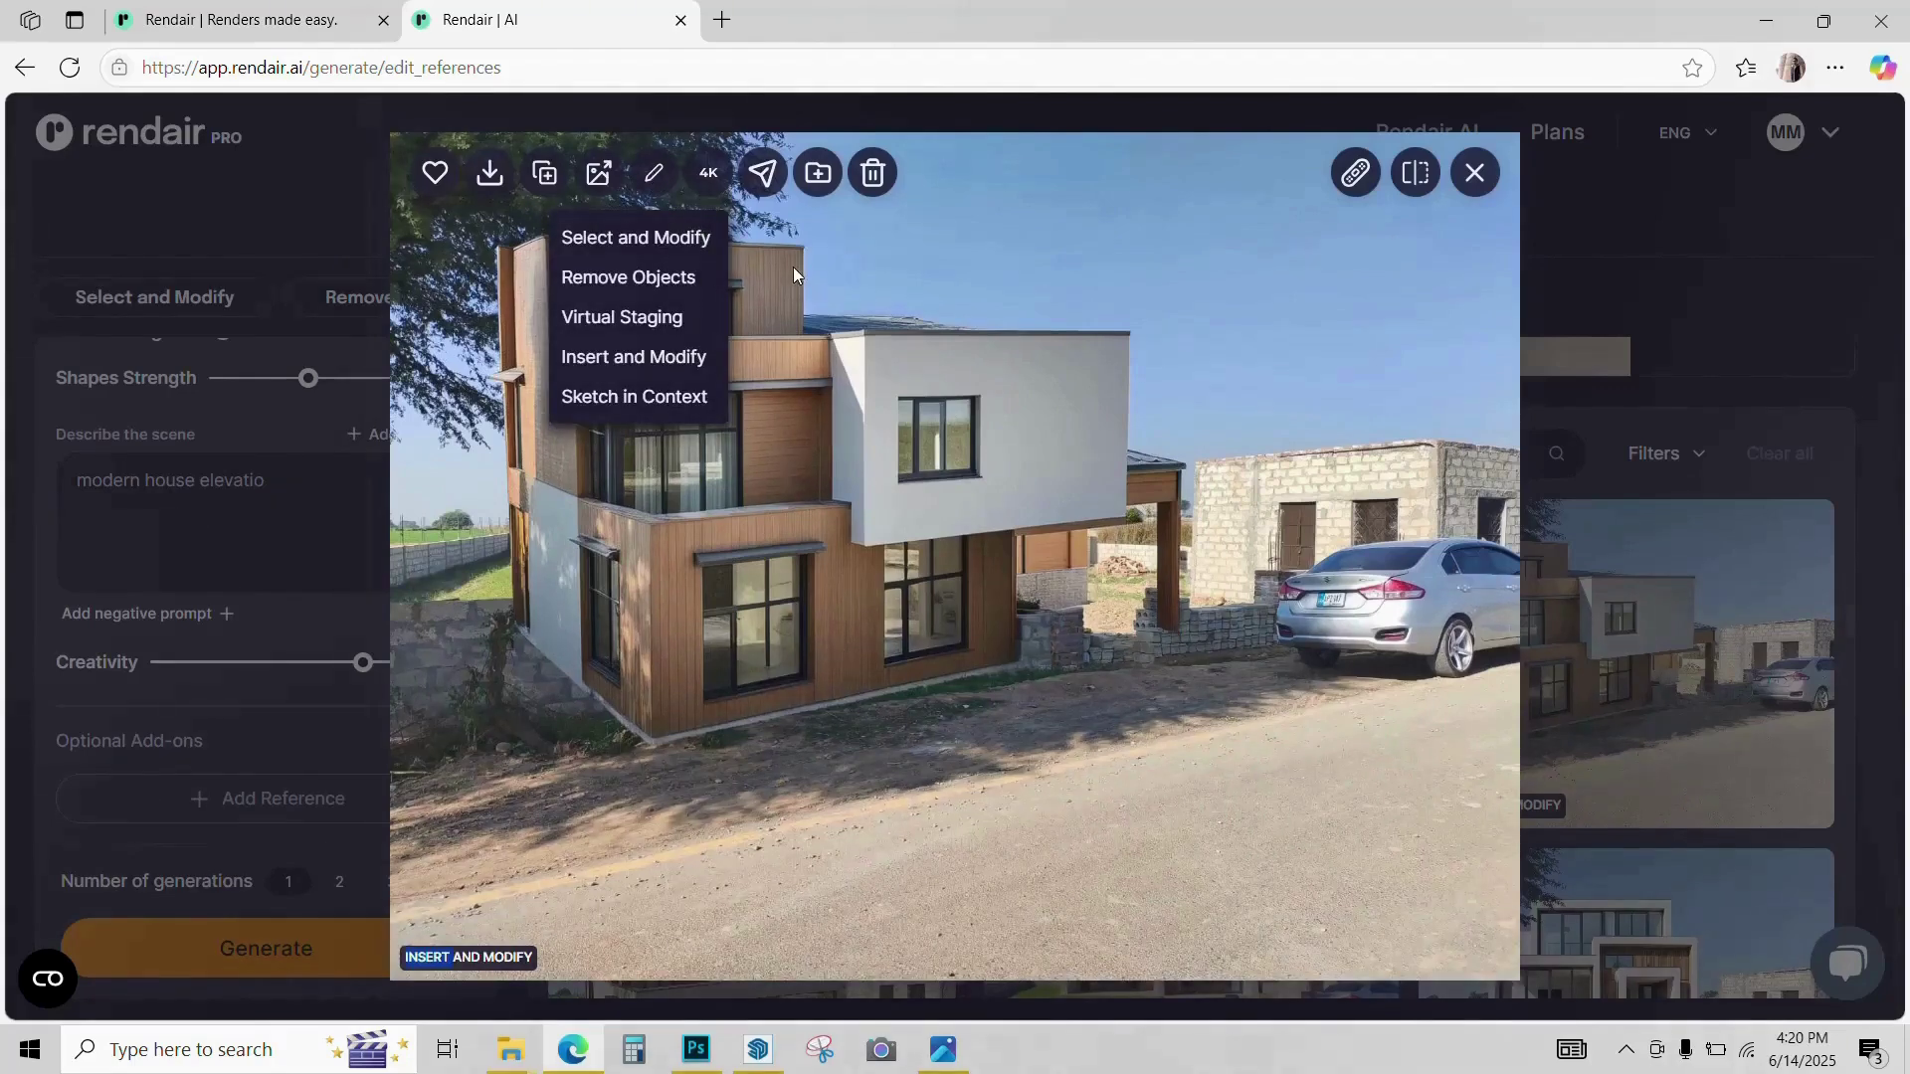
Step: With an enlarged brush, mask the ground strip in front of the wooden house up to the car
left_click(671, 244)
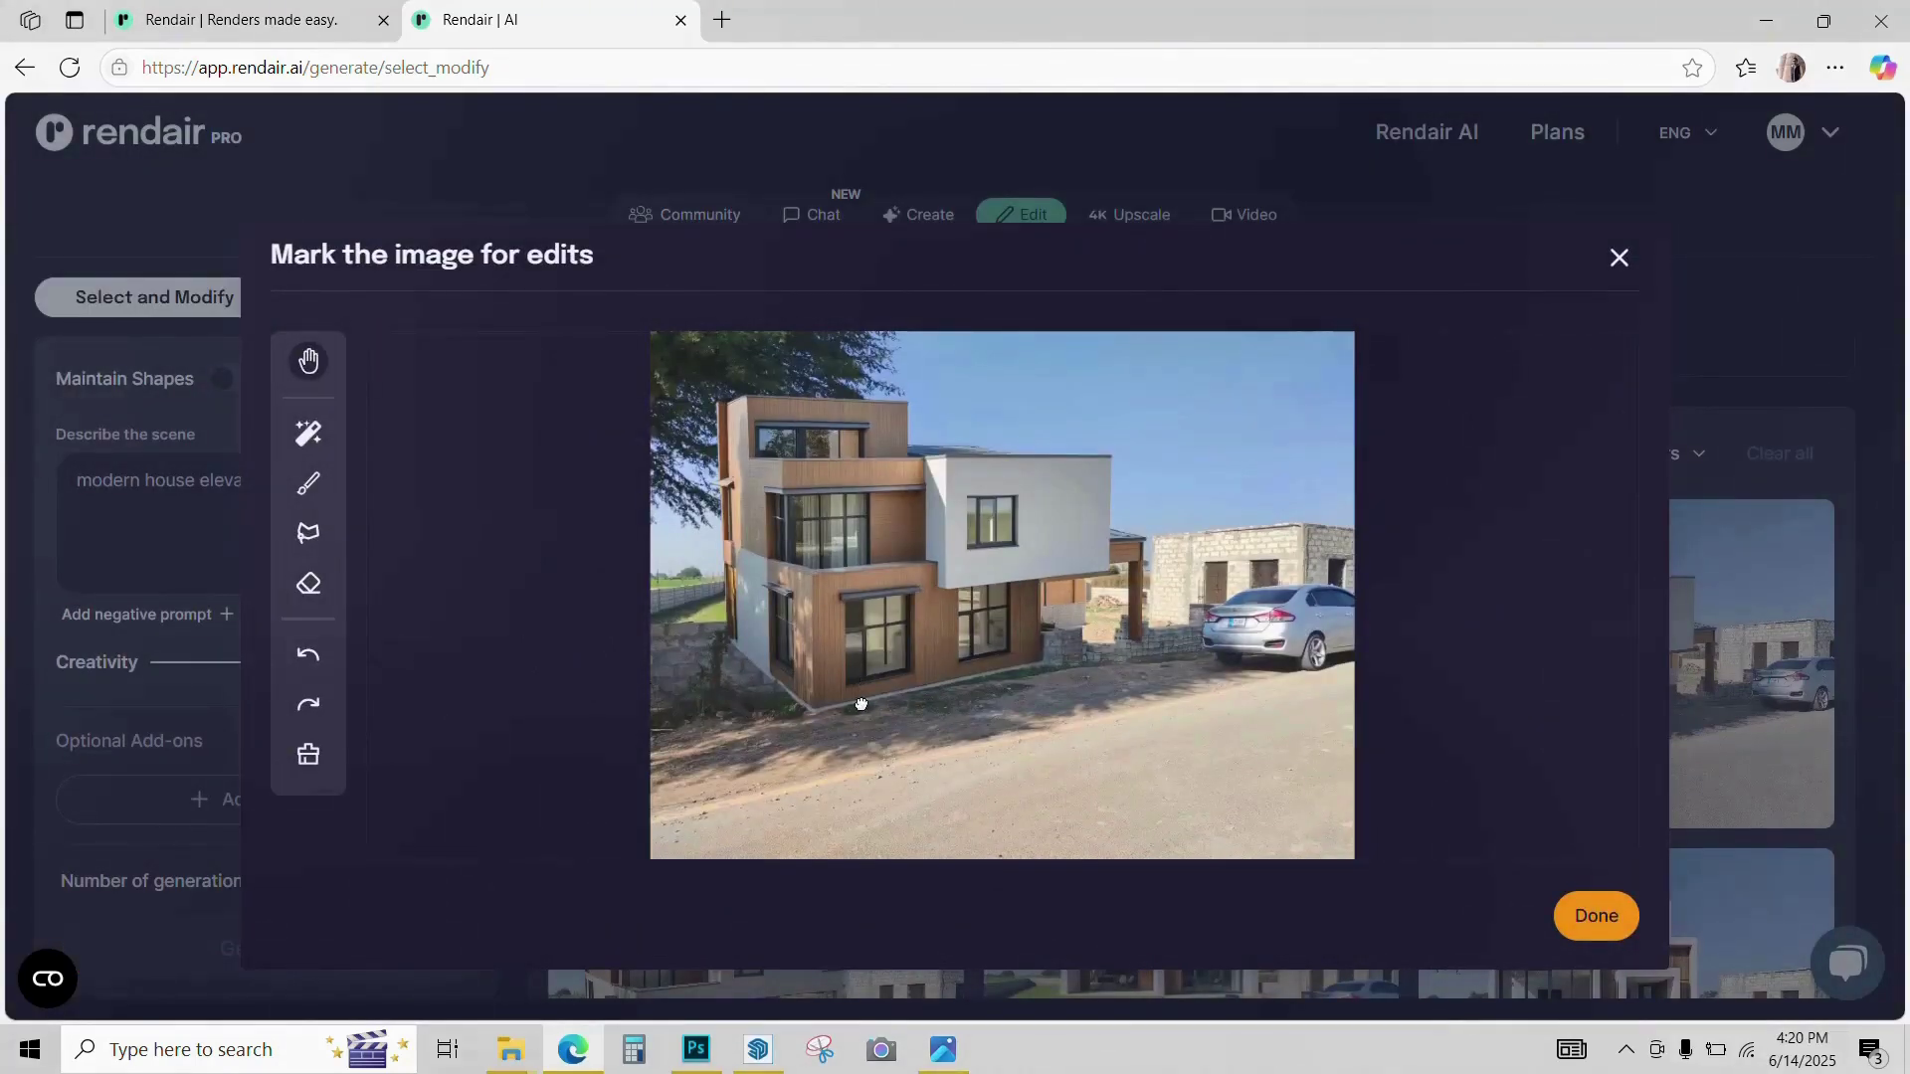
left_click(316, 486)
left_click(309, 817)
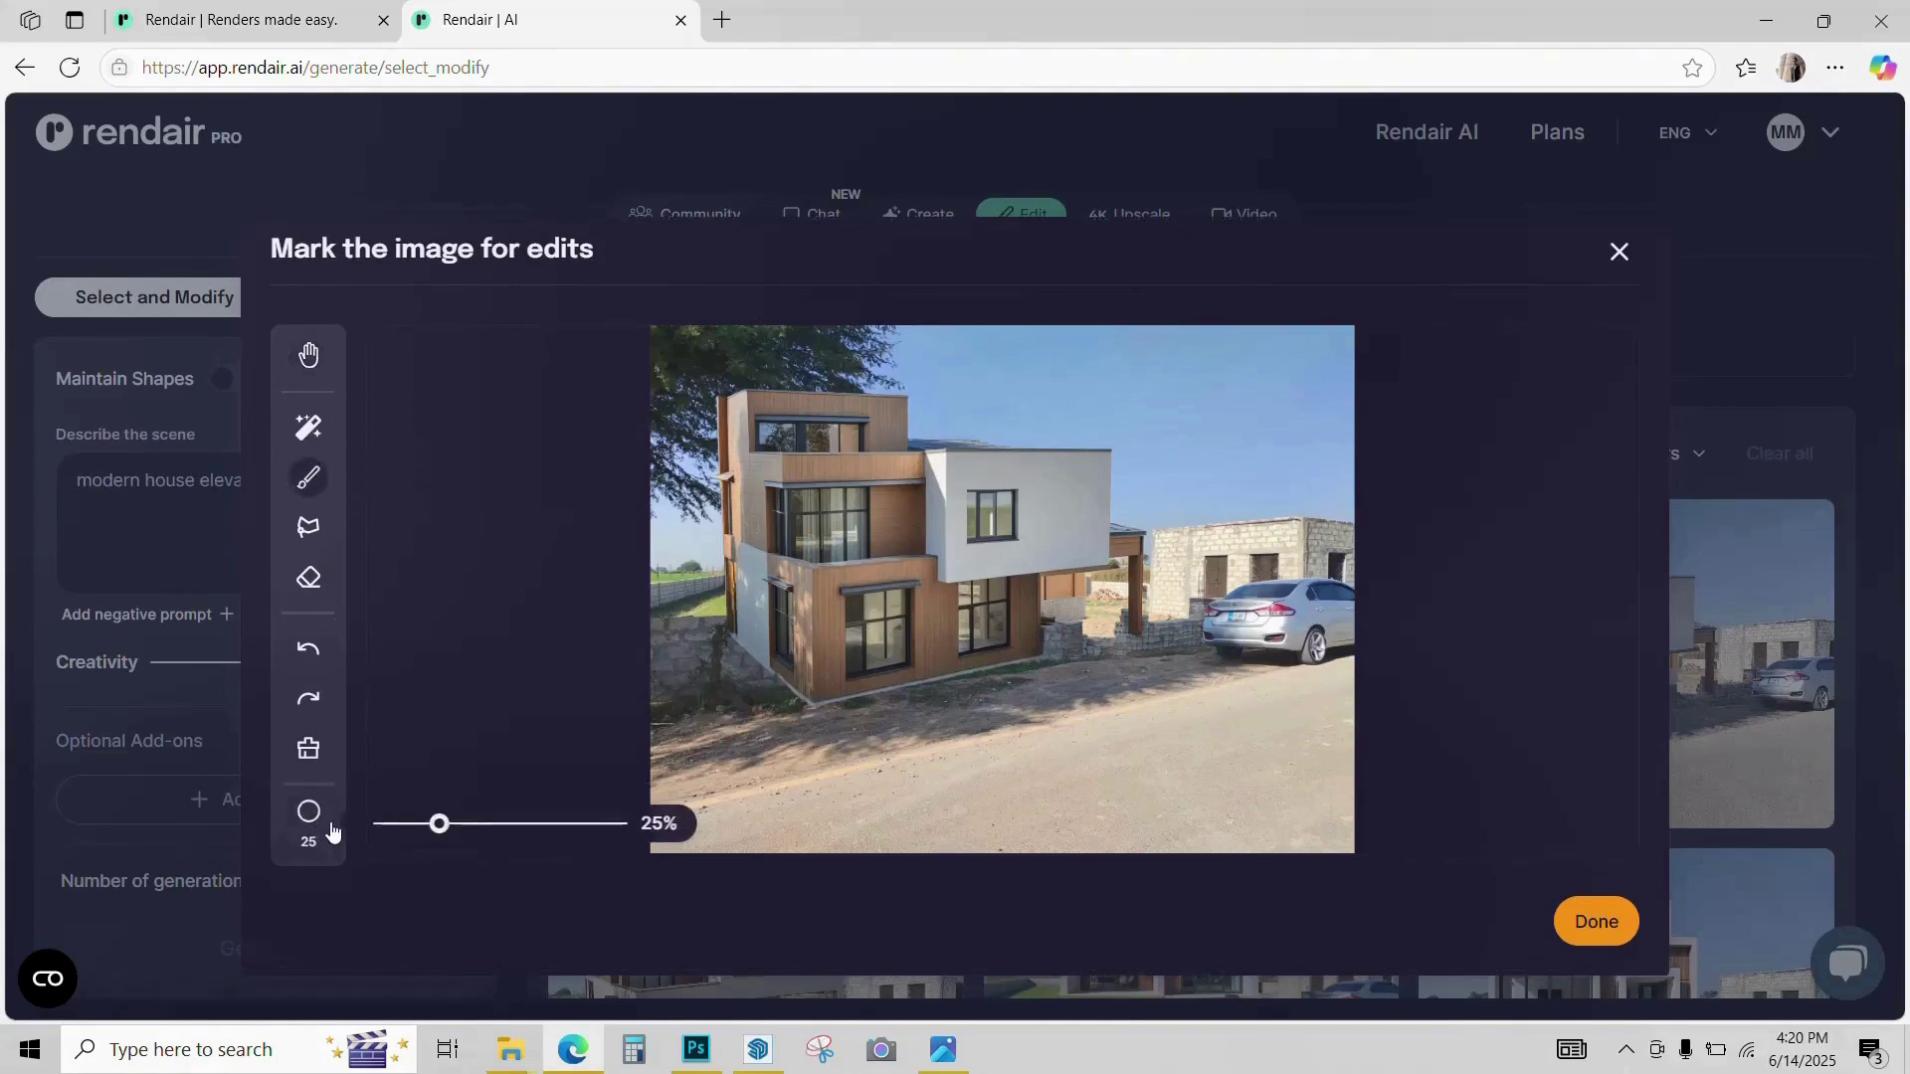
left_click_drag(460, 825, 503, 823)
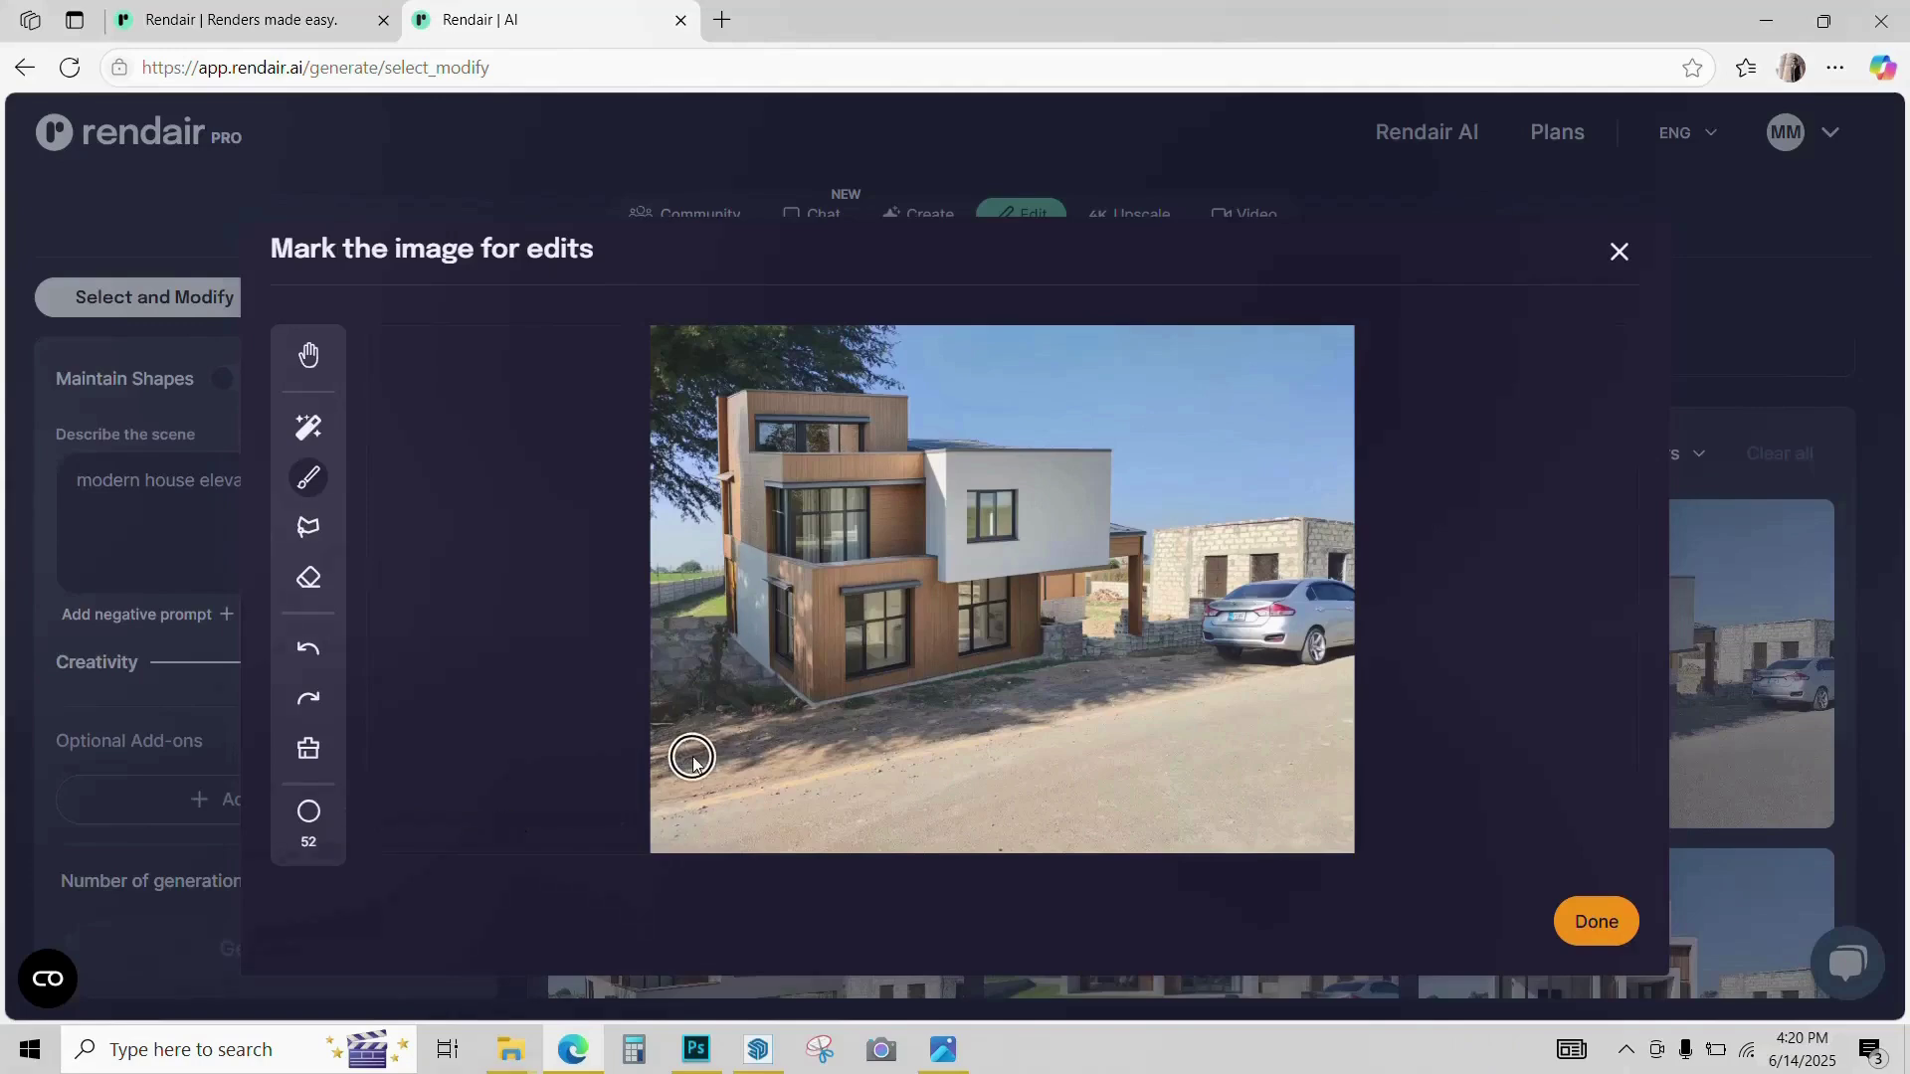
left_click_drag(694, 759, 1278, 665)
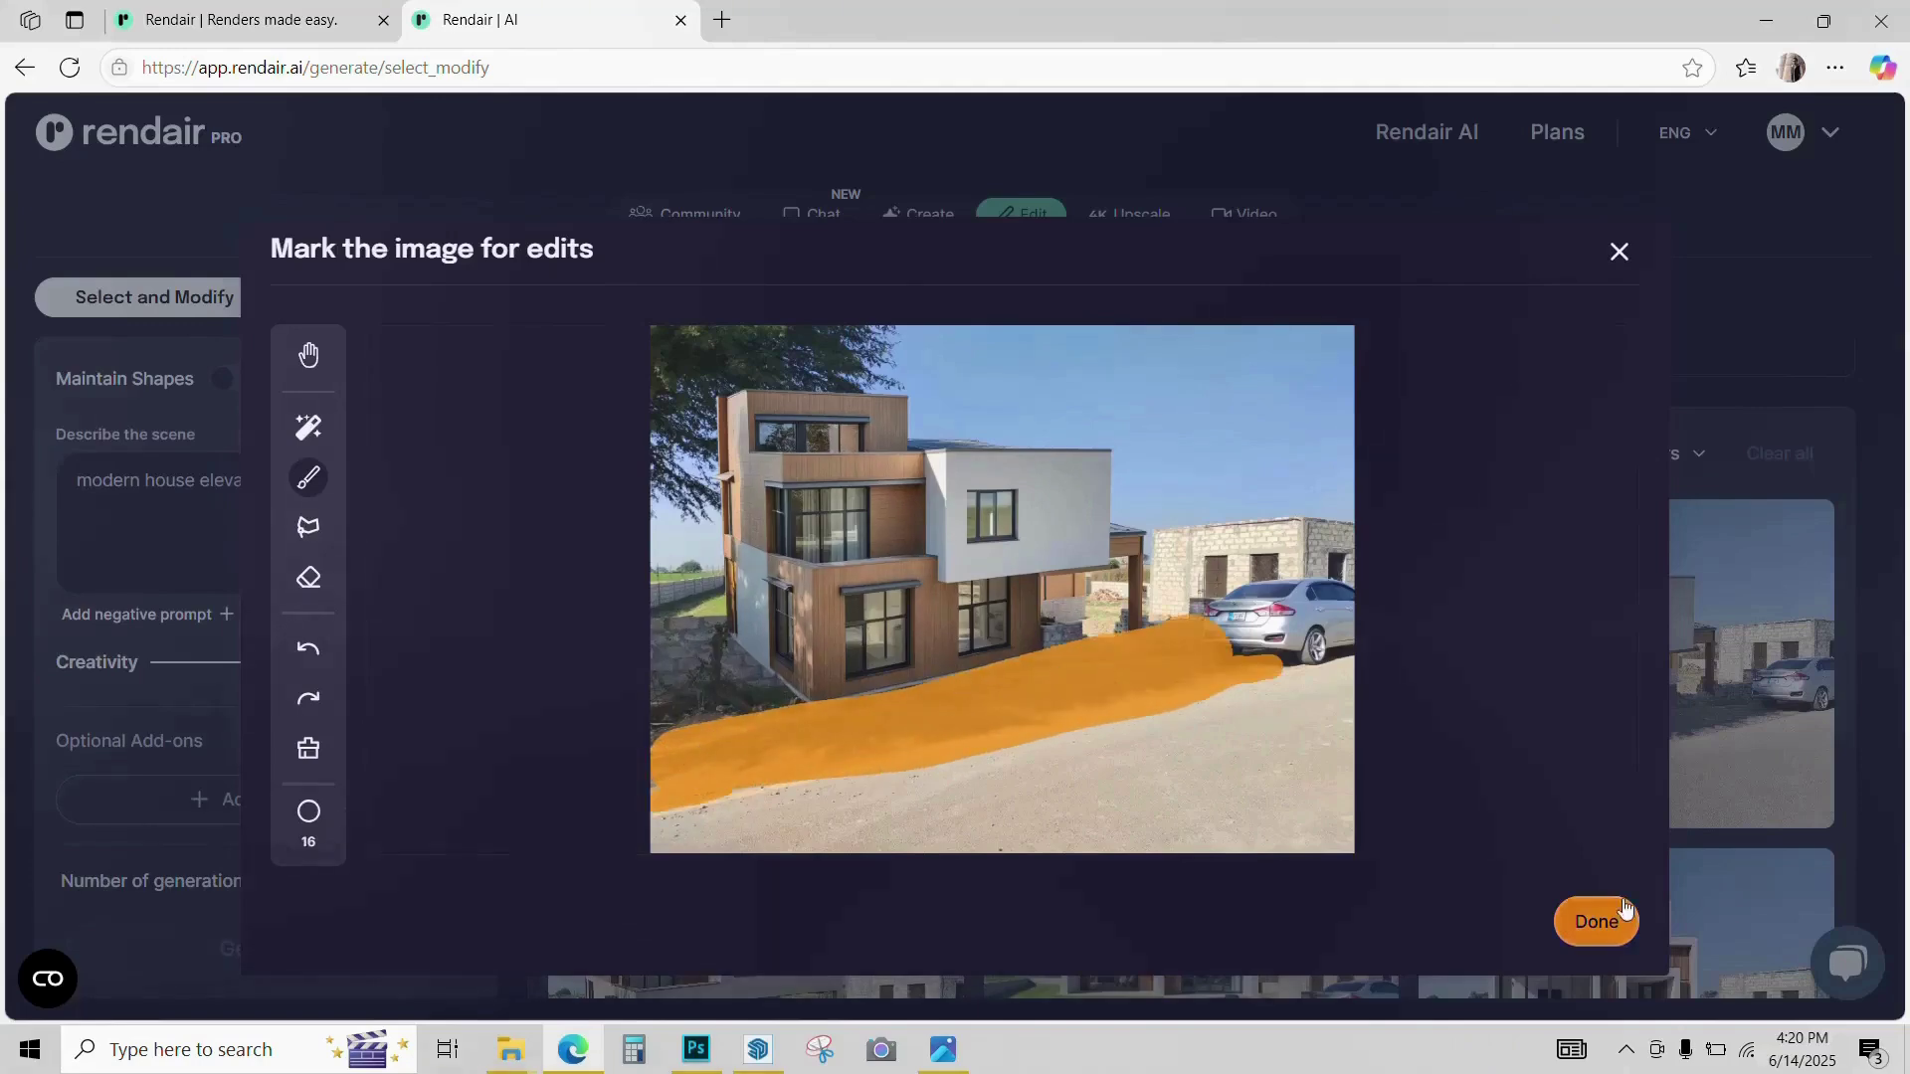
Step: Generate from the mask with the prompt 'add lanscaping with grass and small plants'
left_click(1591, 921)
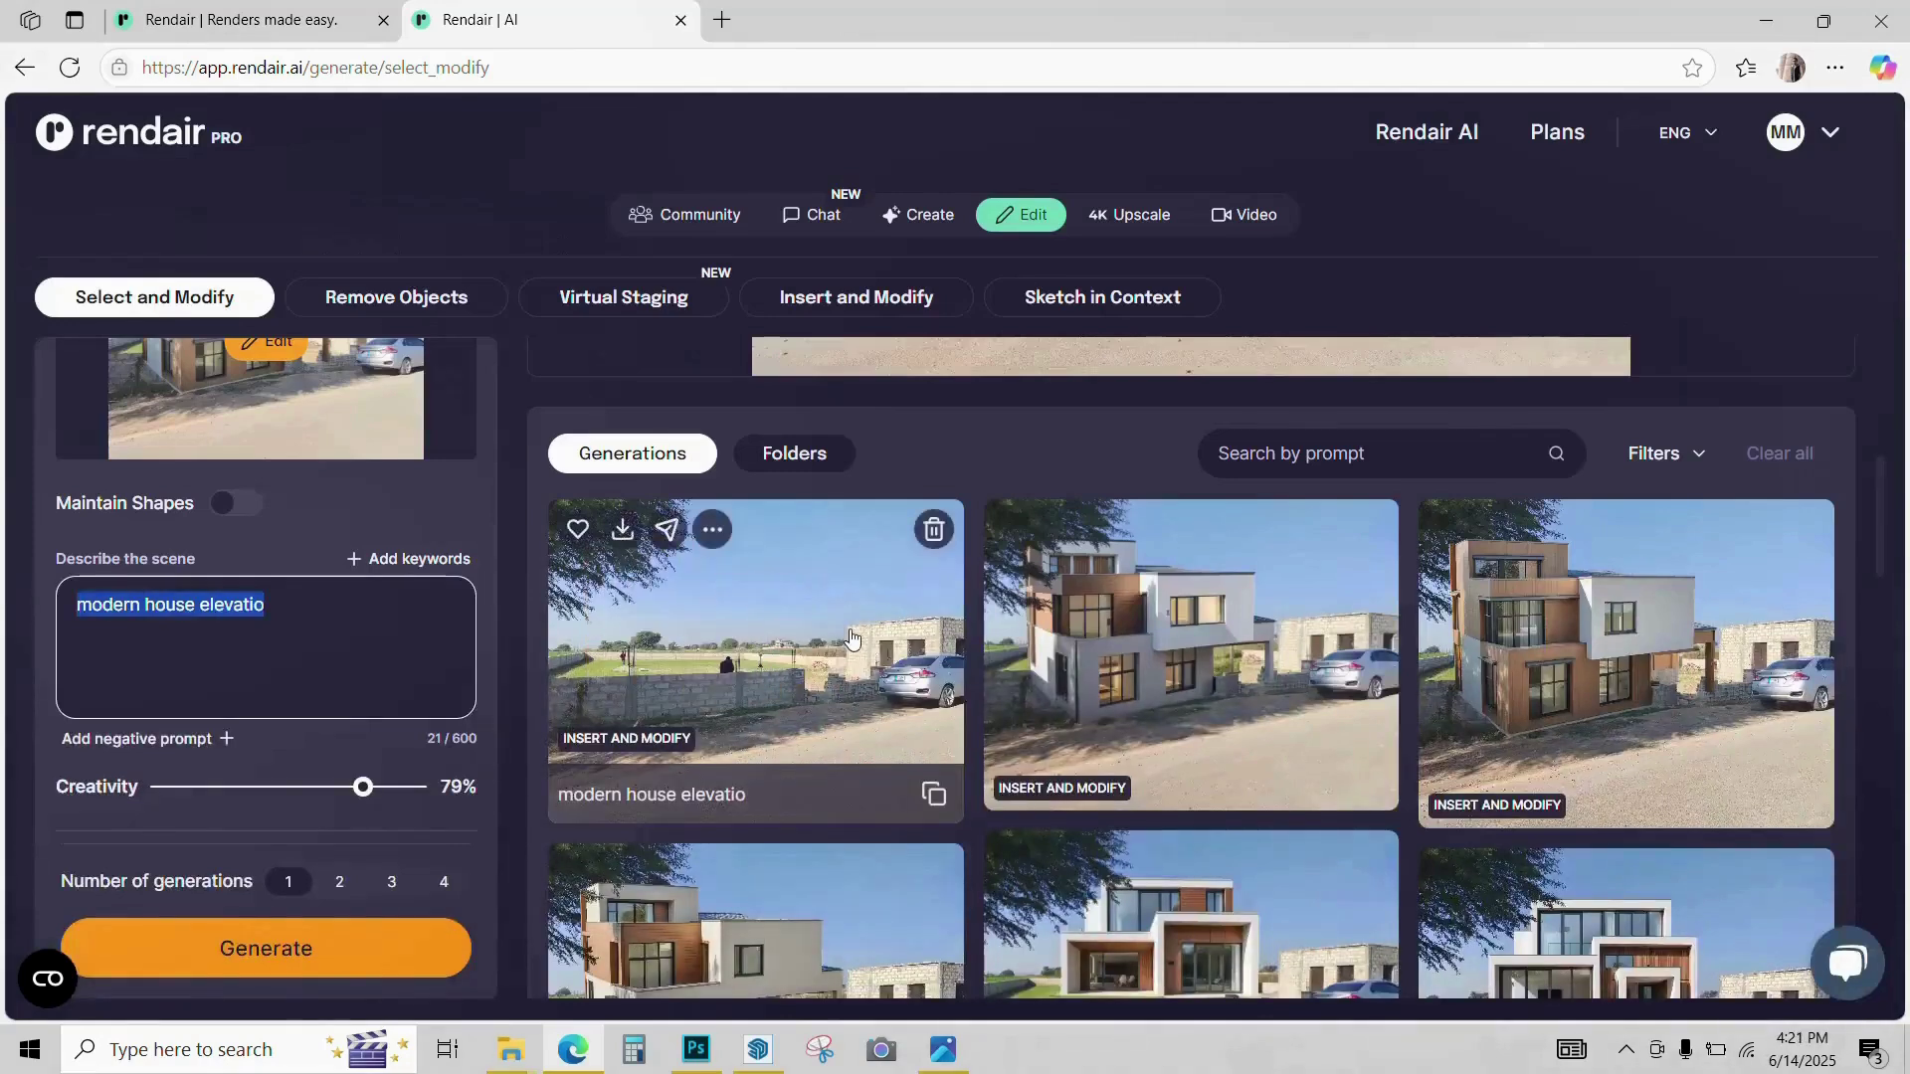
type("add lans")
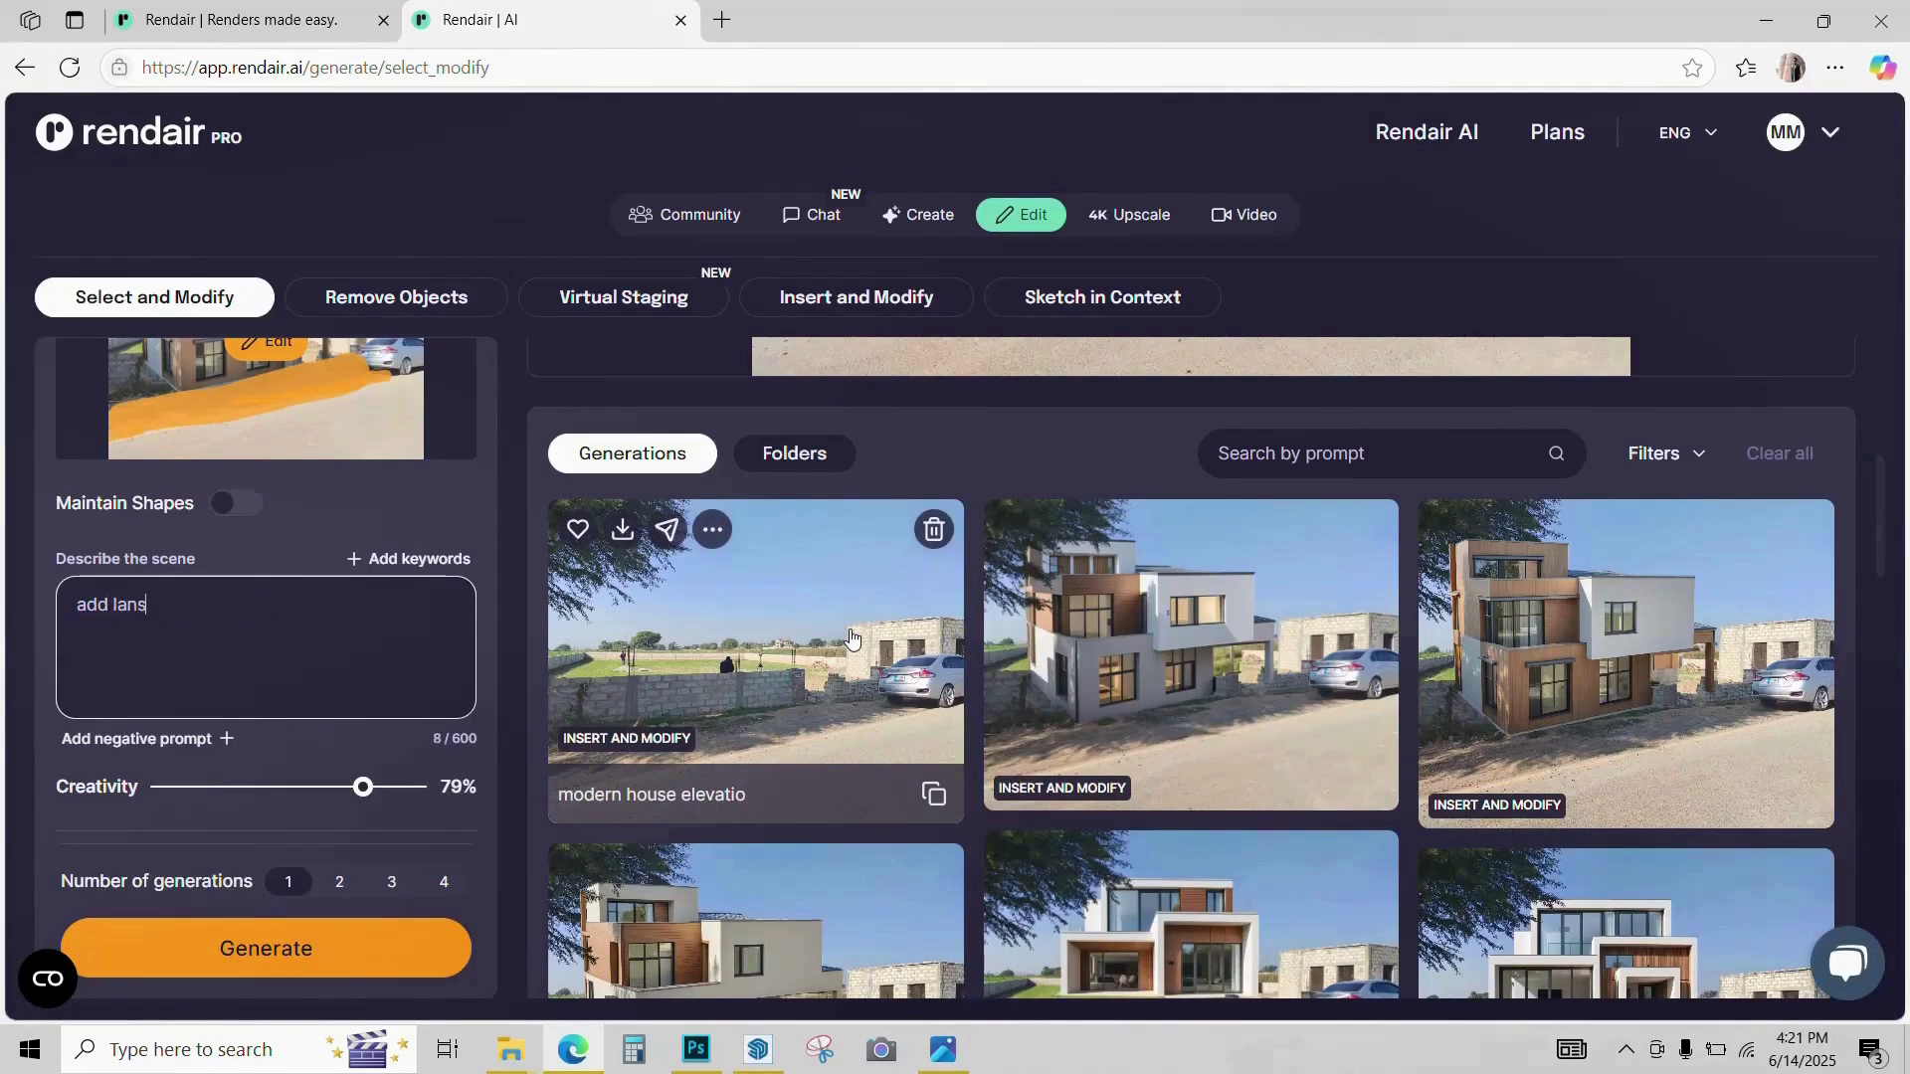
type("caping with grass and small plants")
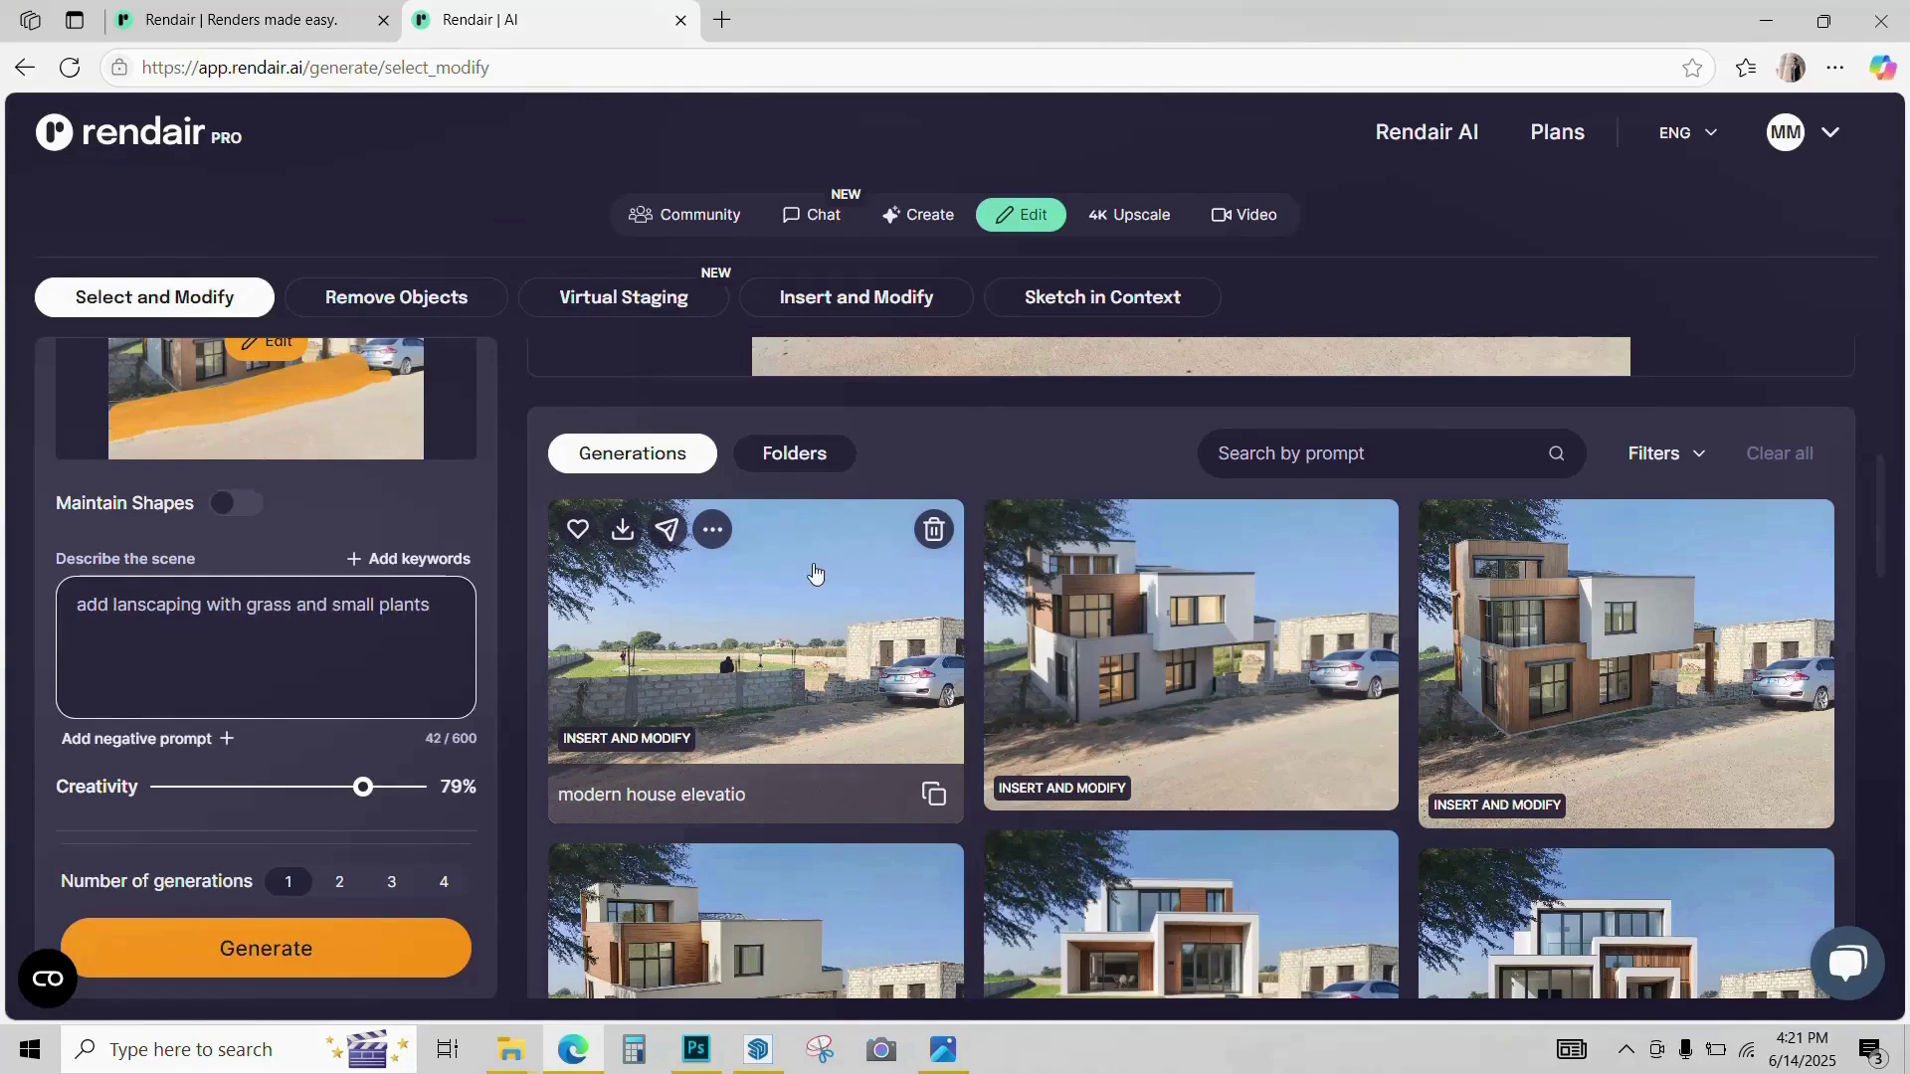
left_click(286, 948)
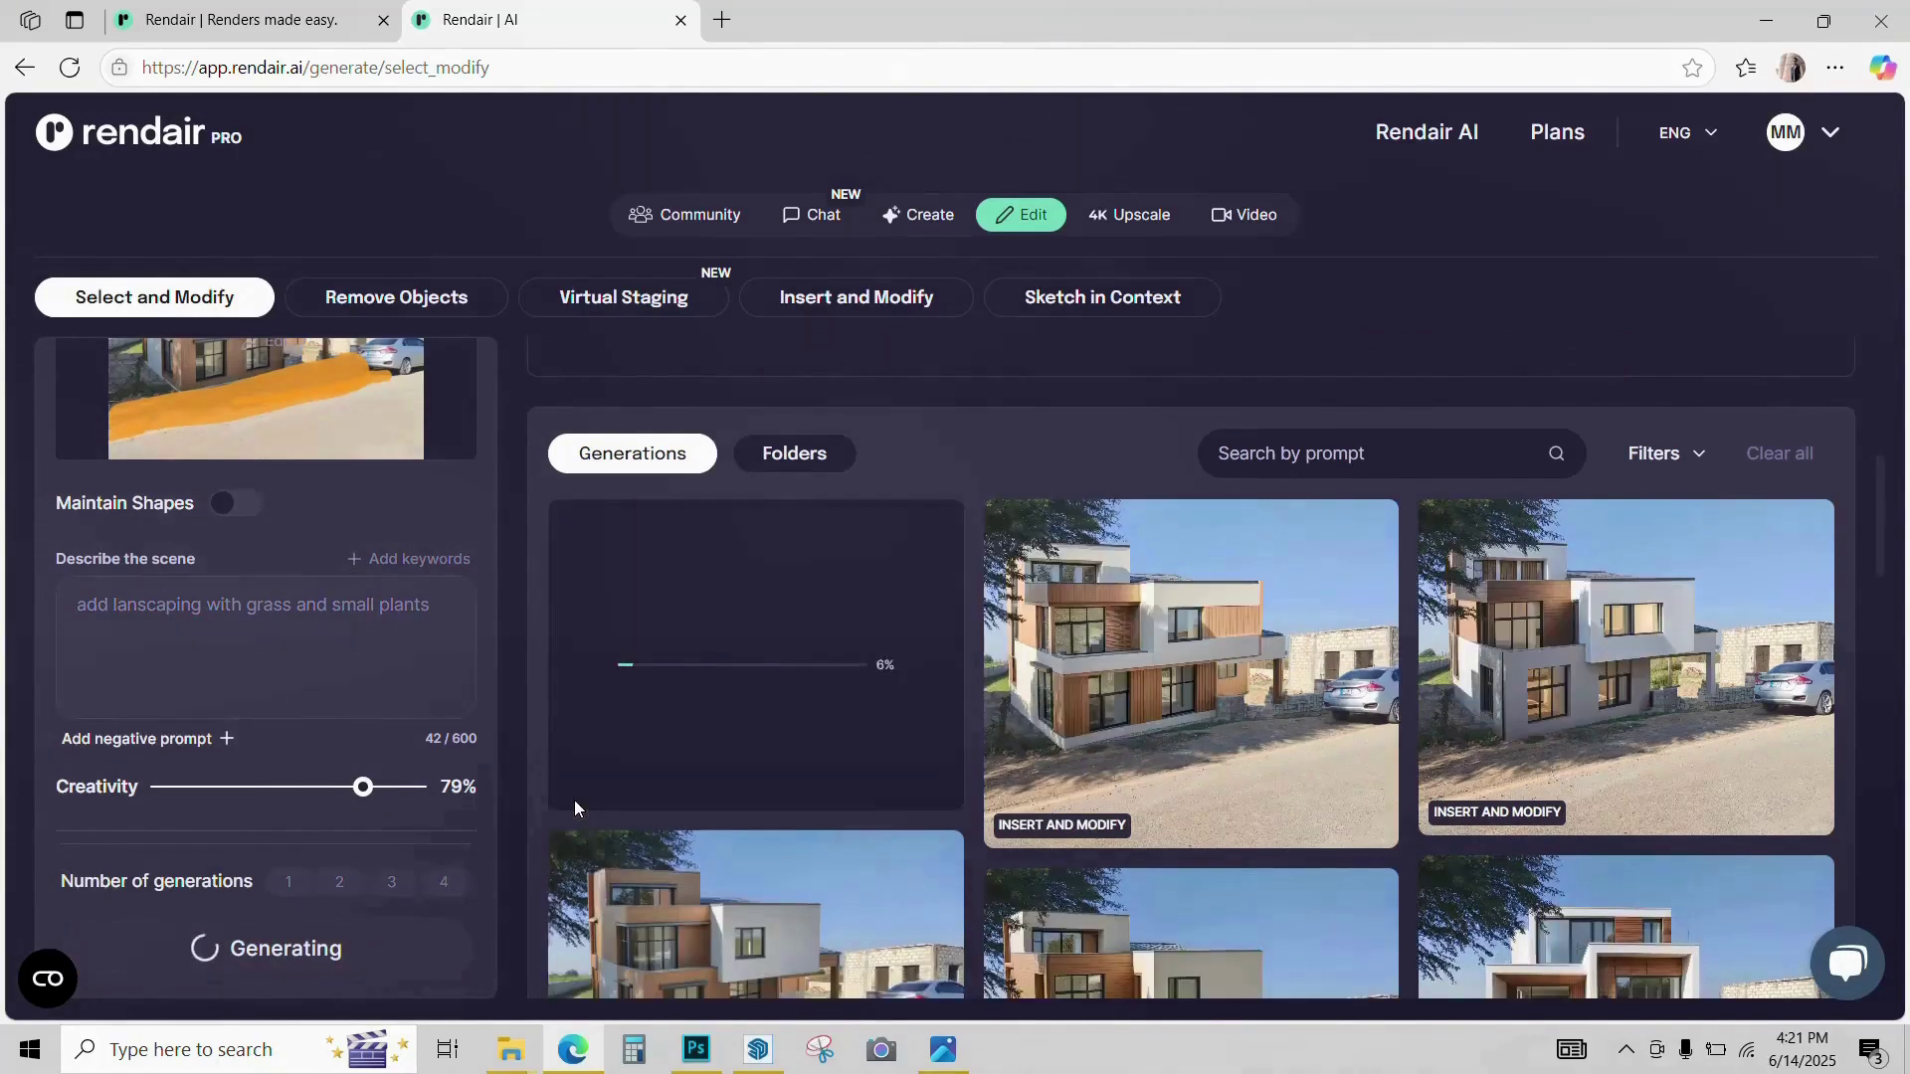
Step: Browse the new landscaped renders full size
left_click(1417, 557)
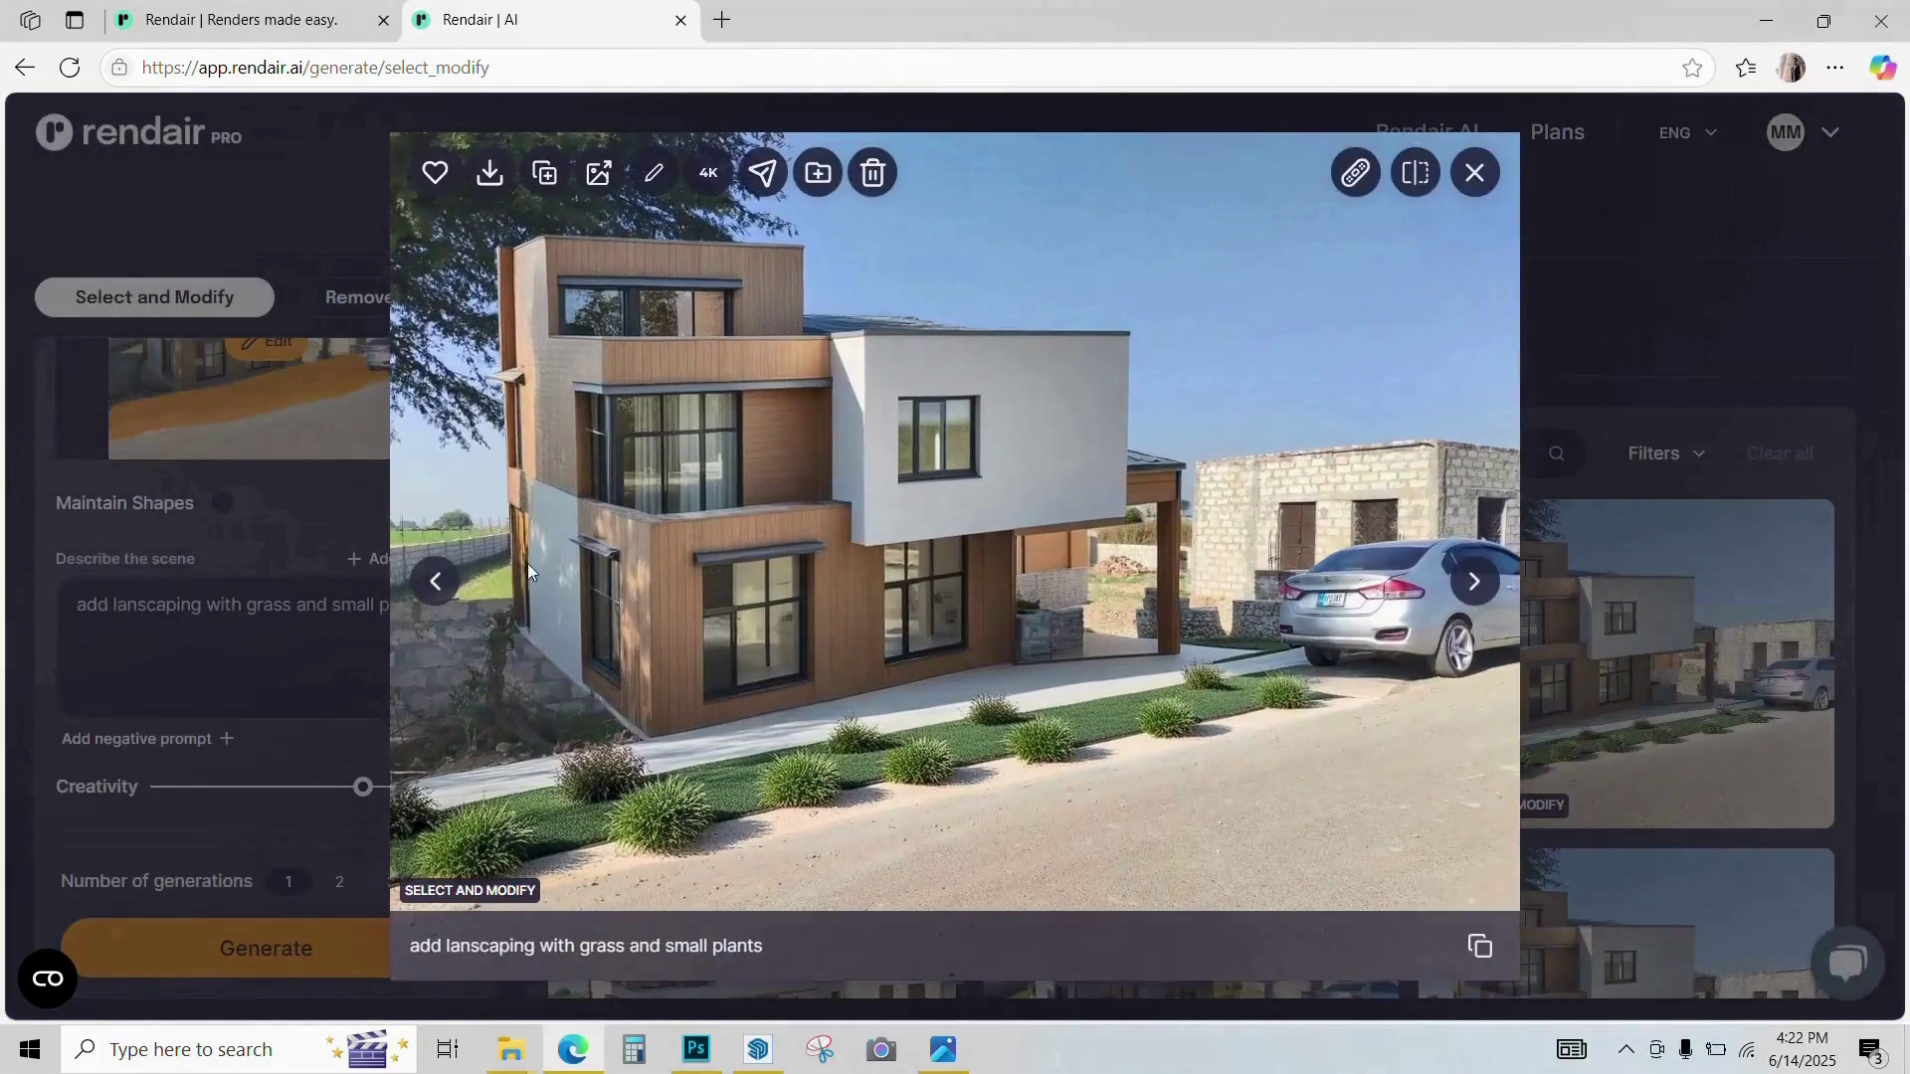
left_click(433, 582)
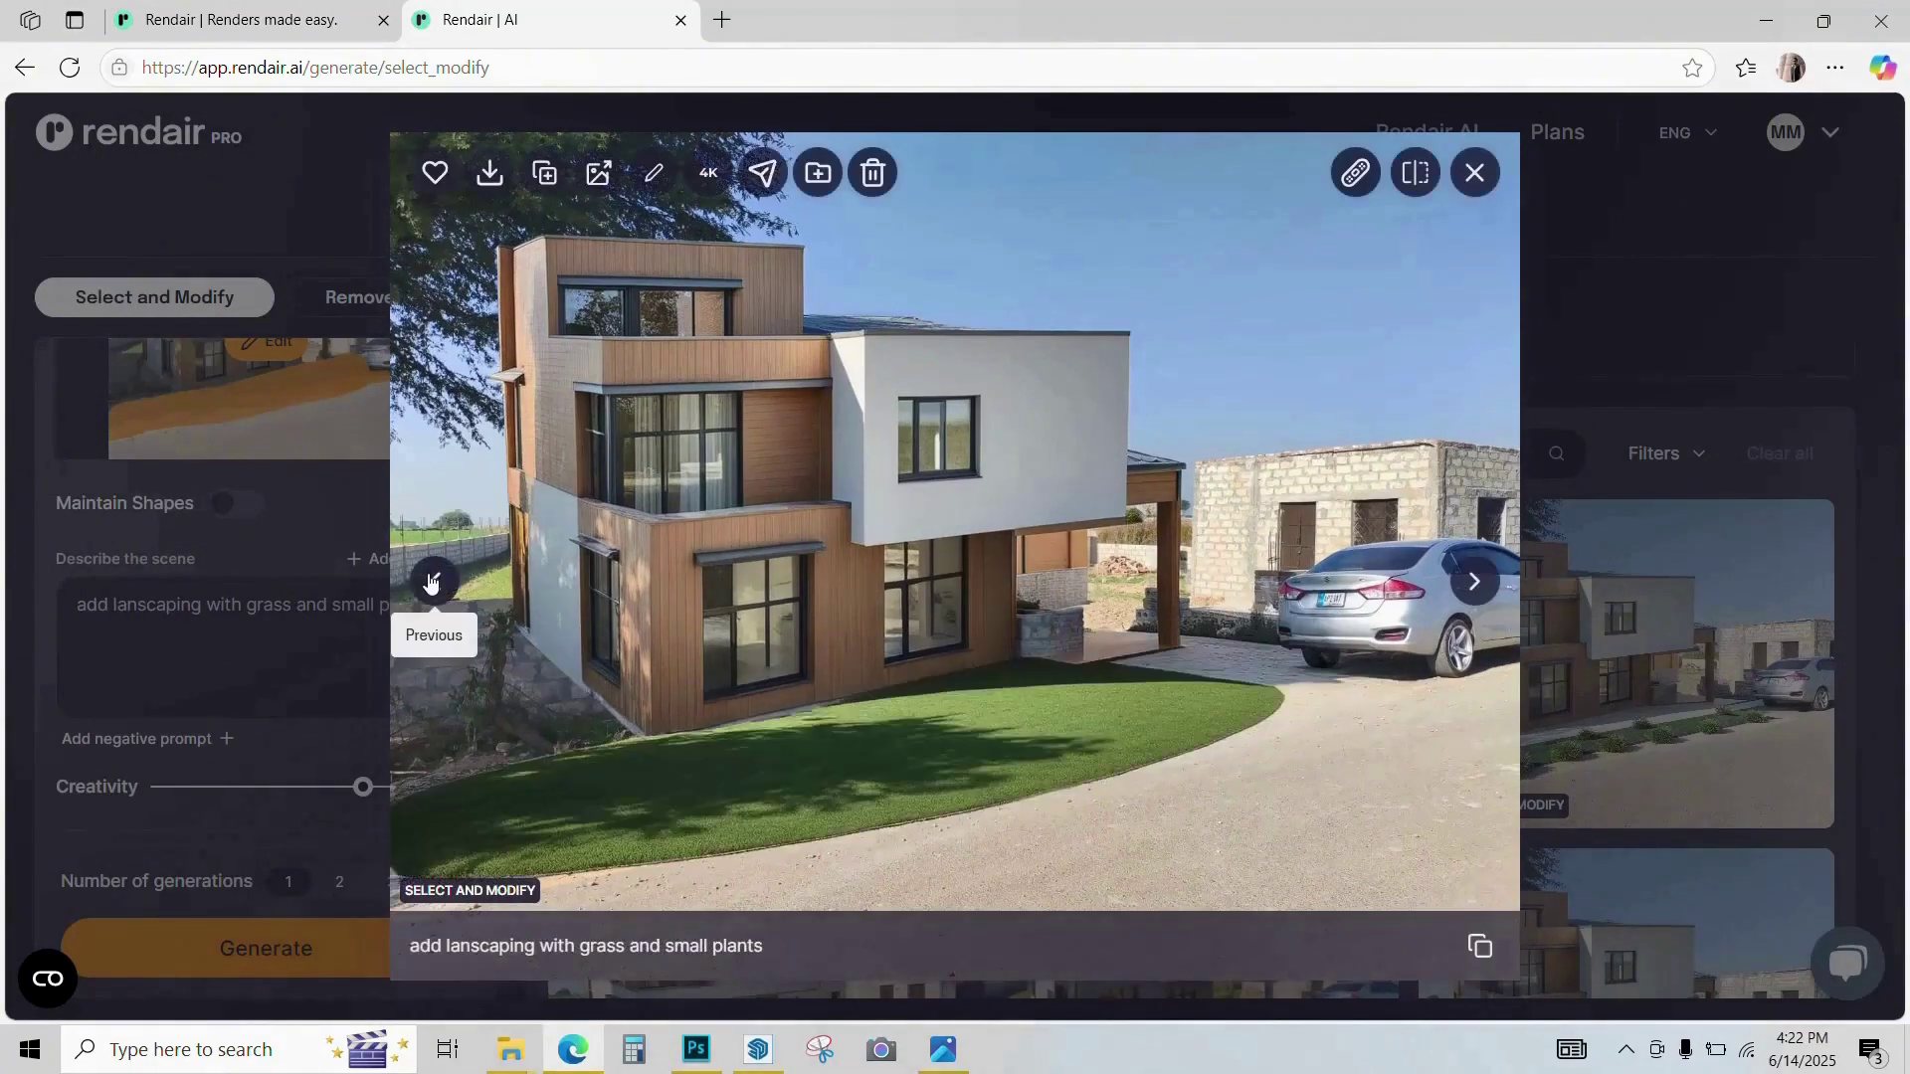
left_click(431, 584)
left_click(431, 584)
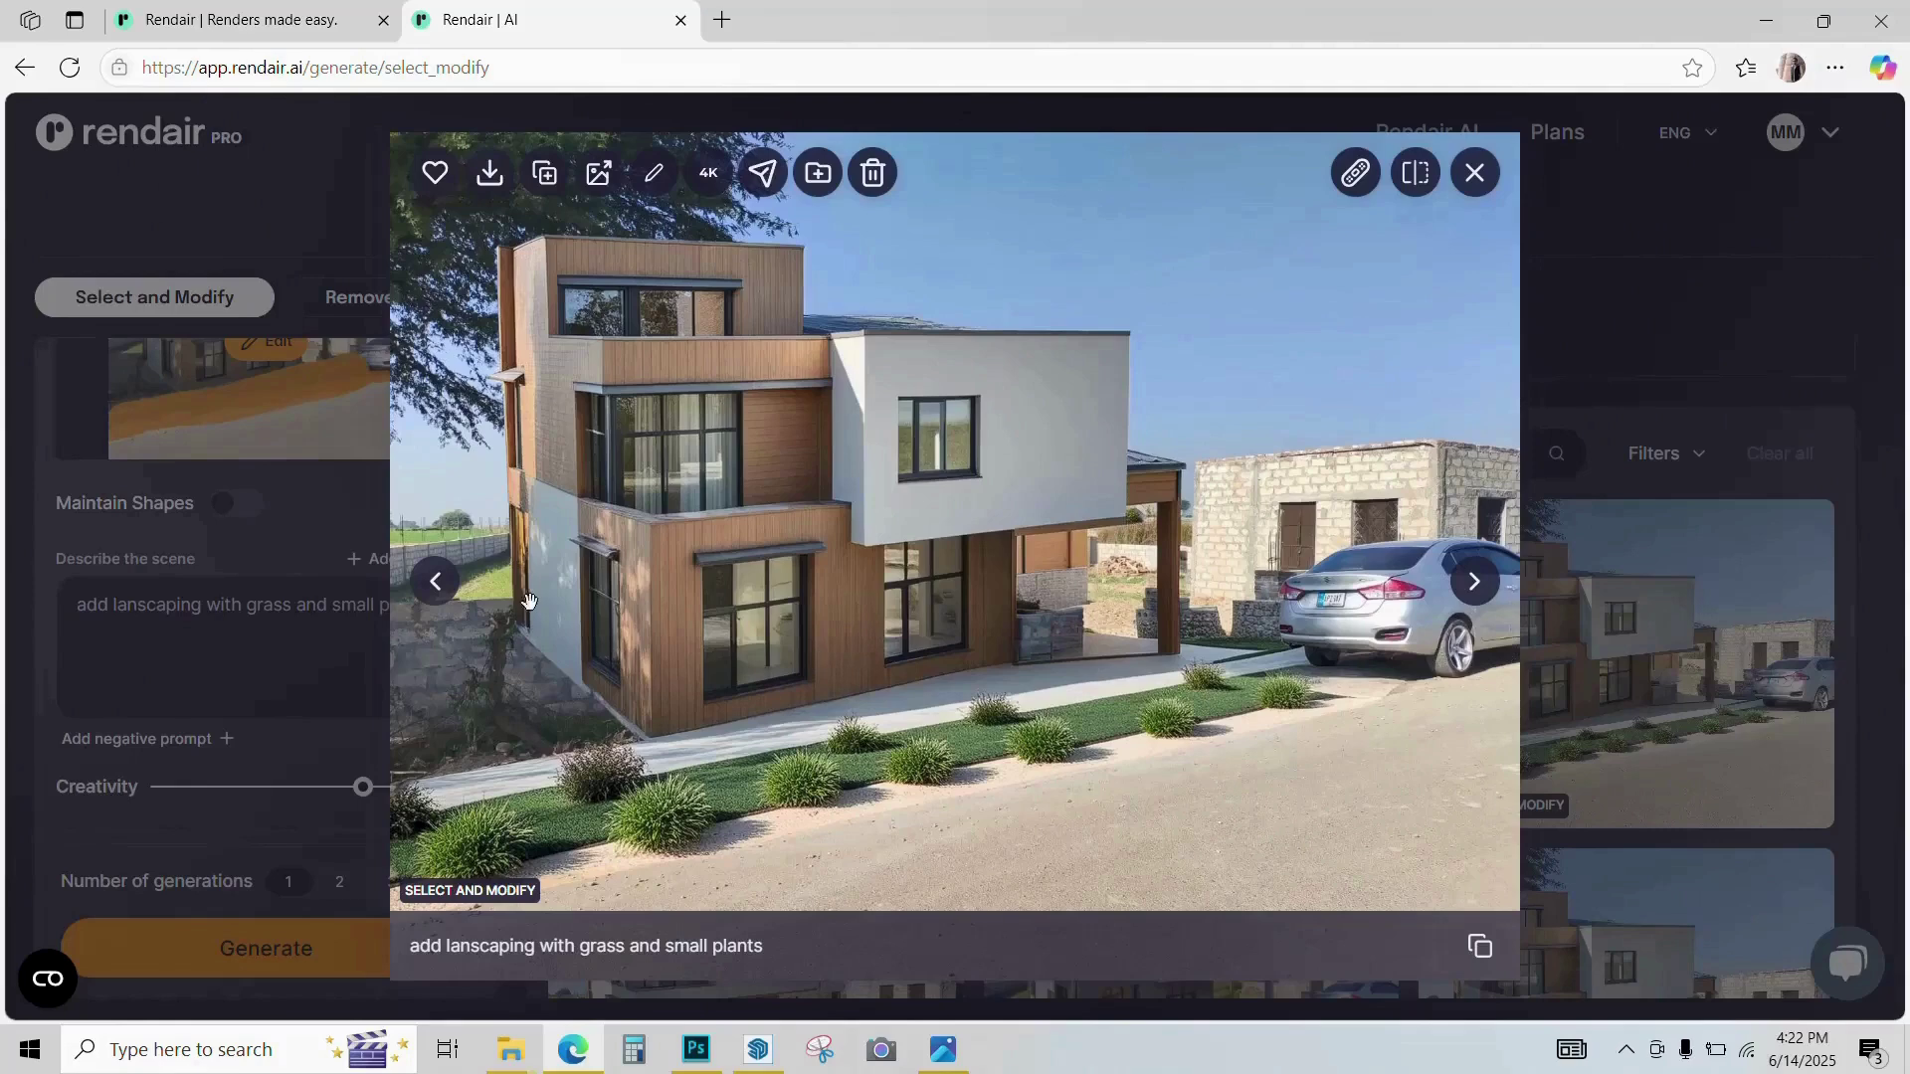
Step: Mark the lower-left ground with Remove Objects and generate four versions
left_click(642, 177)
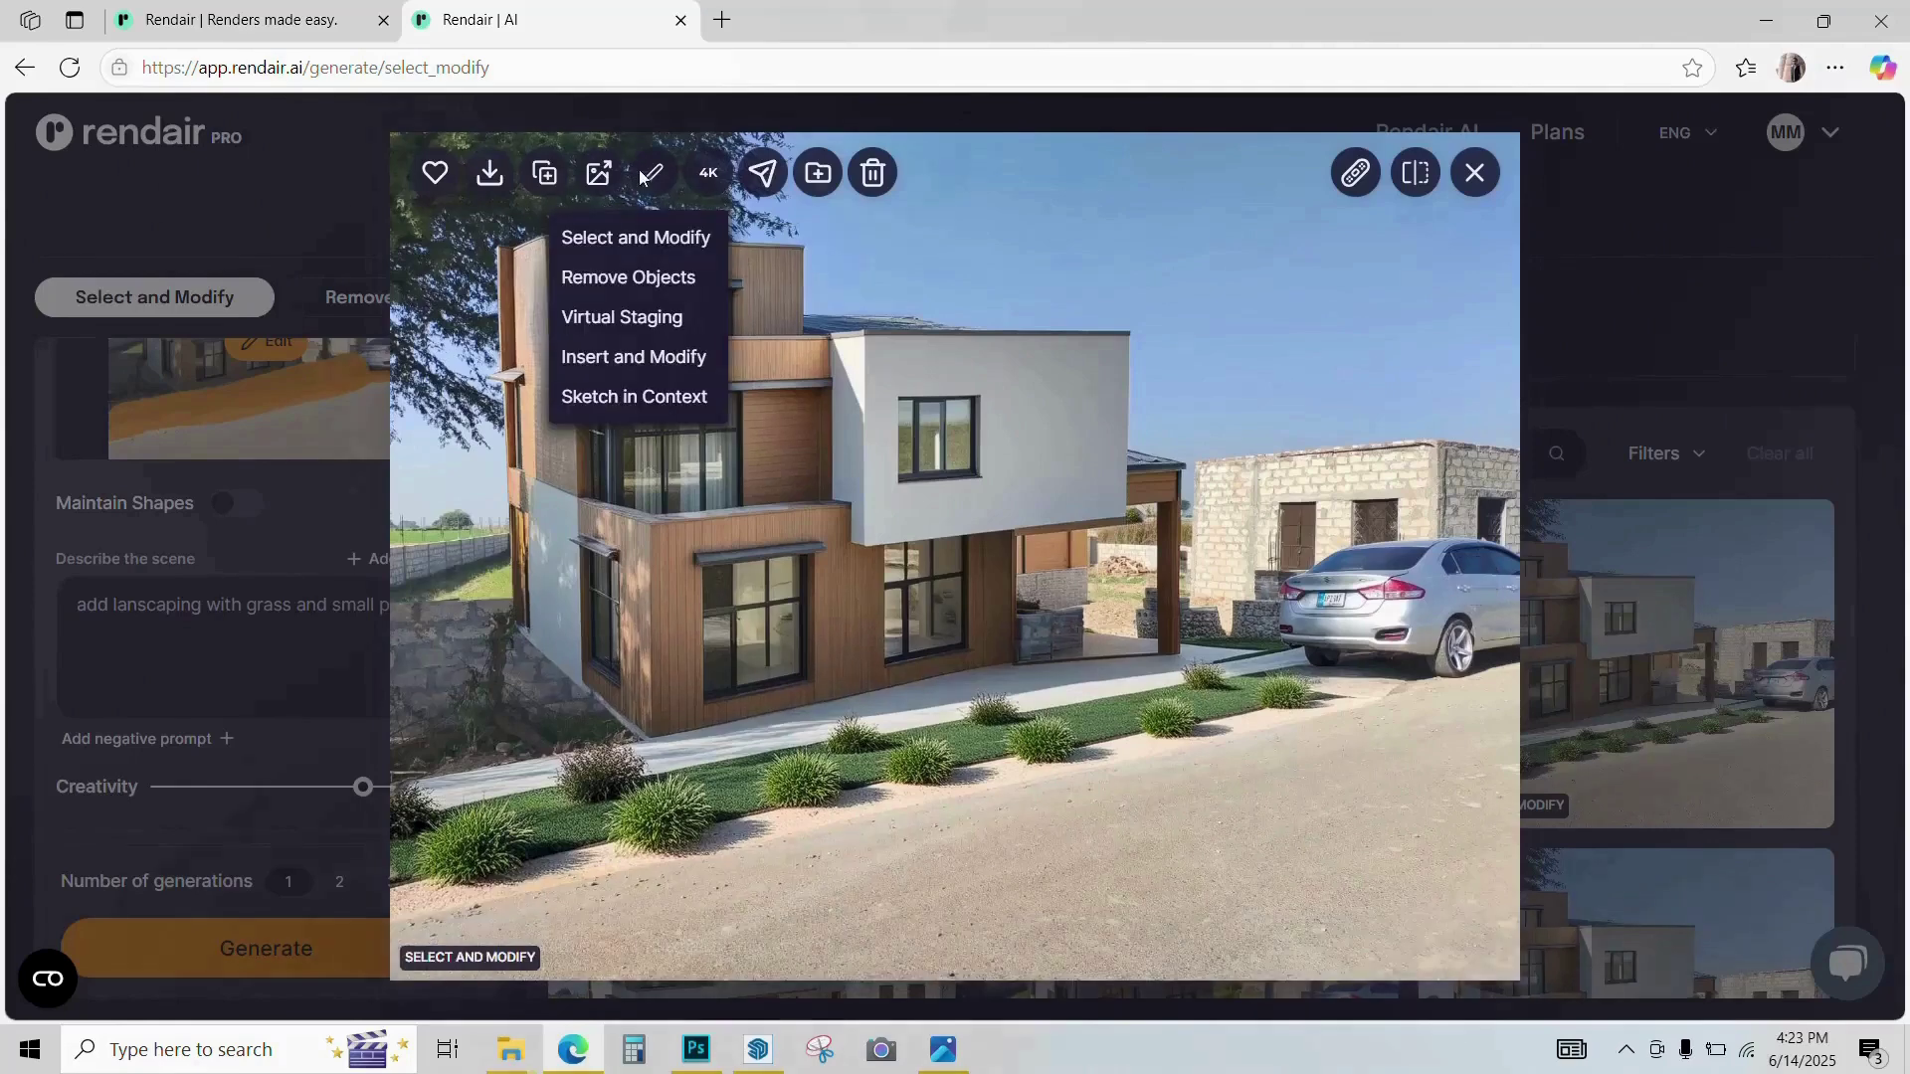
left_click(587, 284)
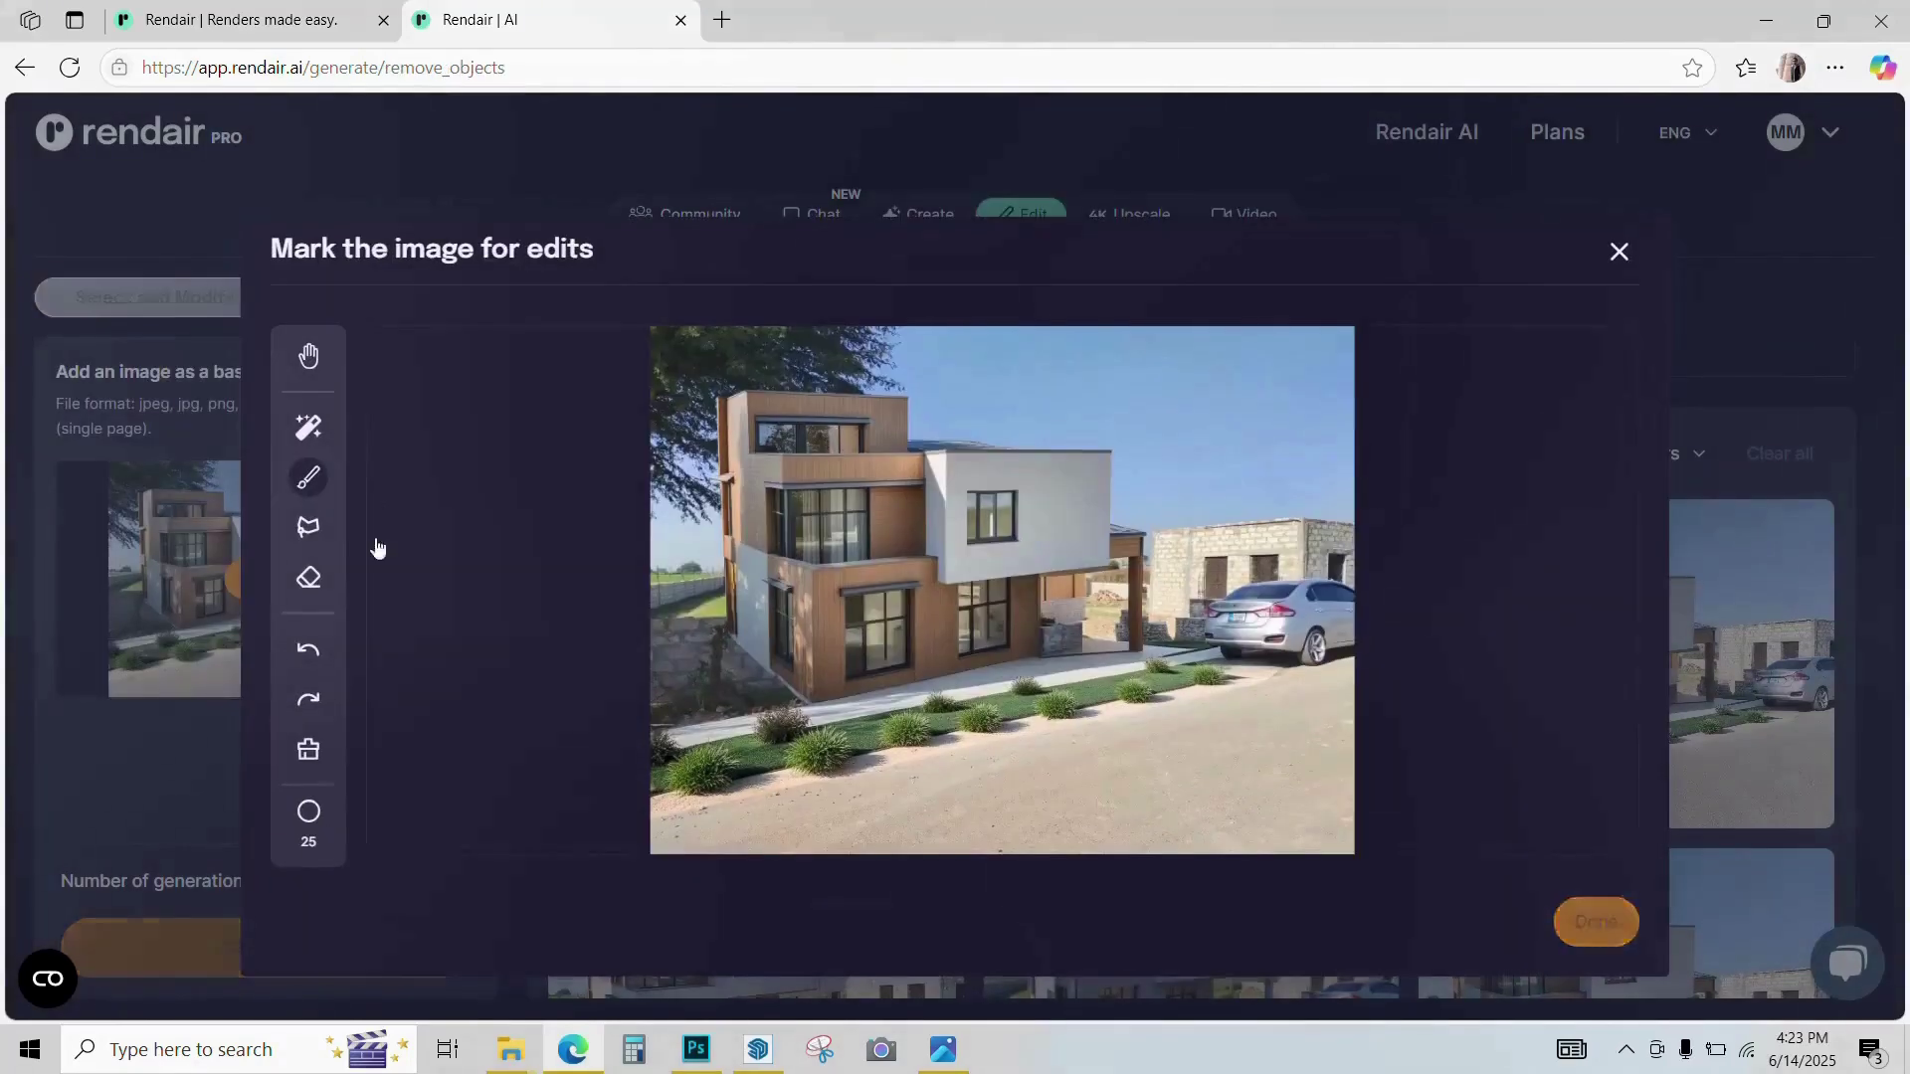
left_click(308, 428)
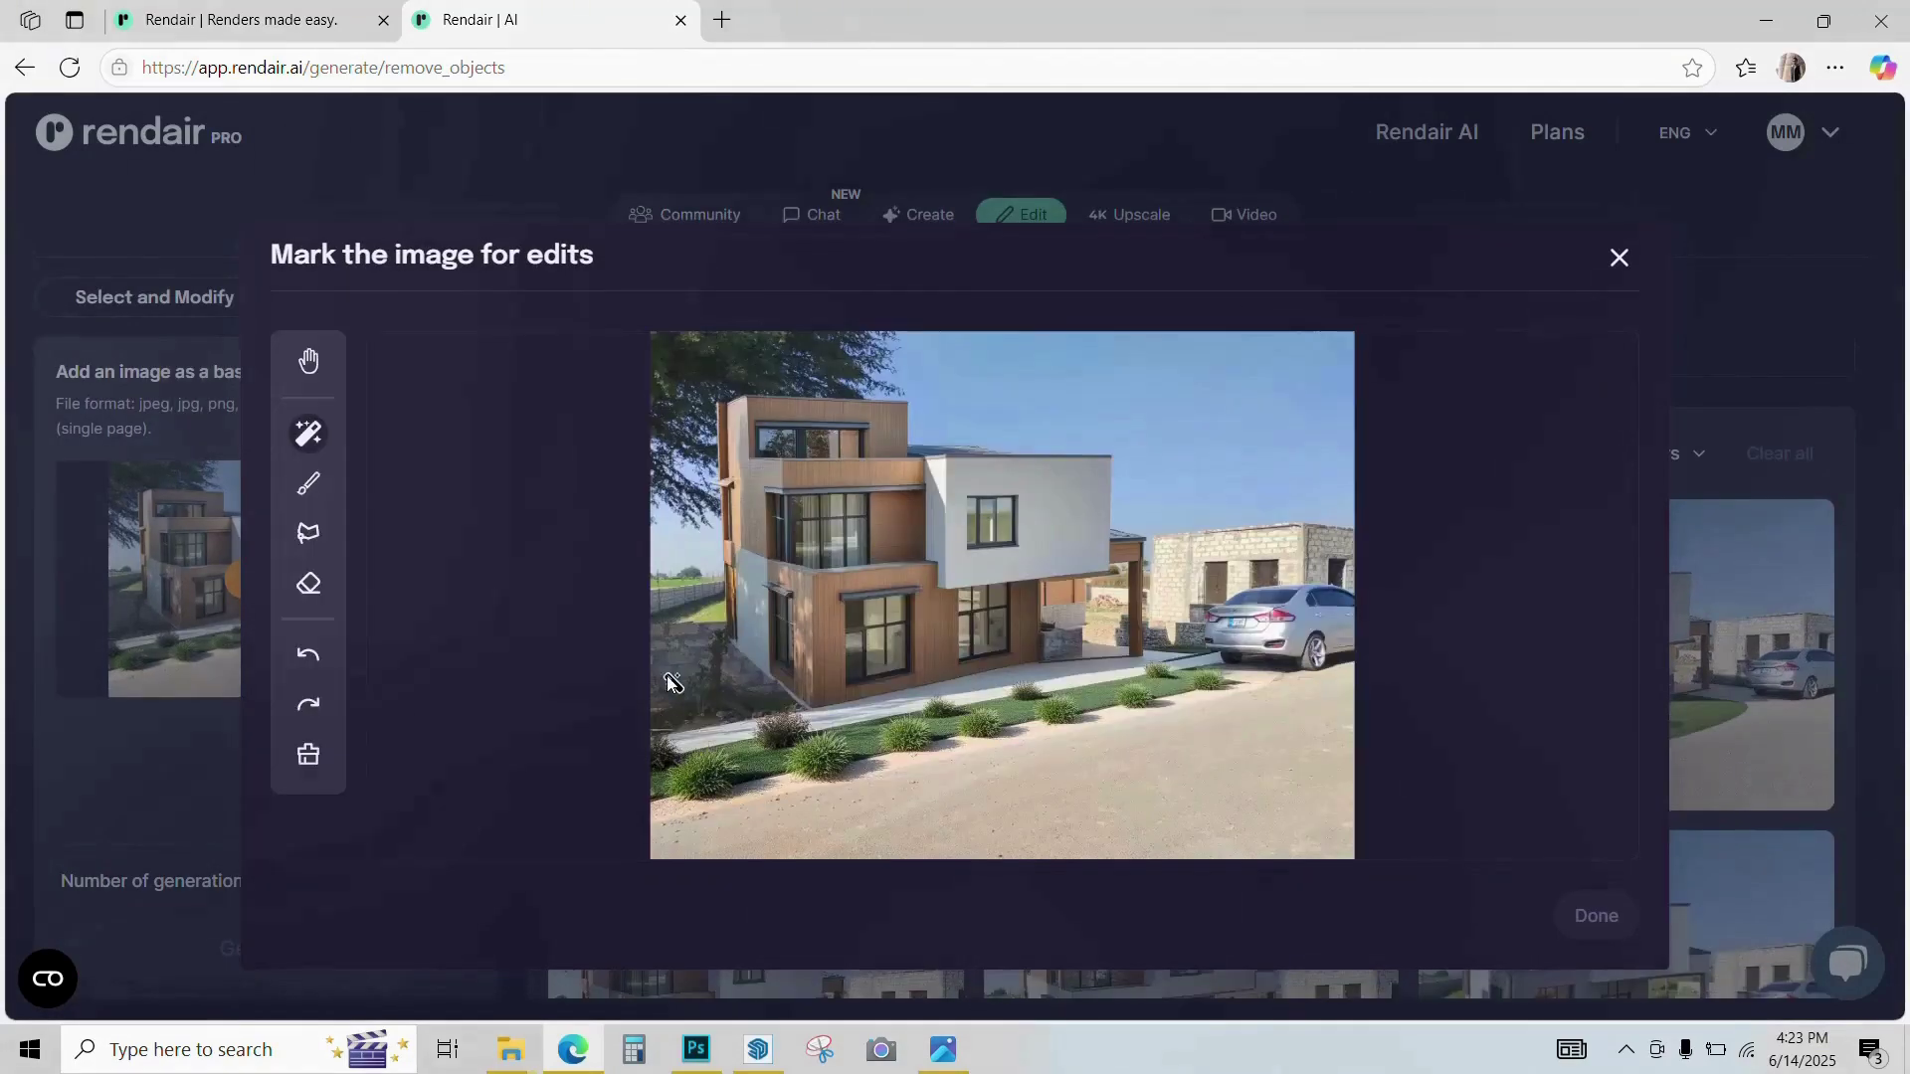
left_click(687, 643)
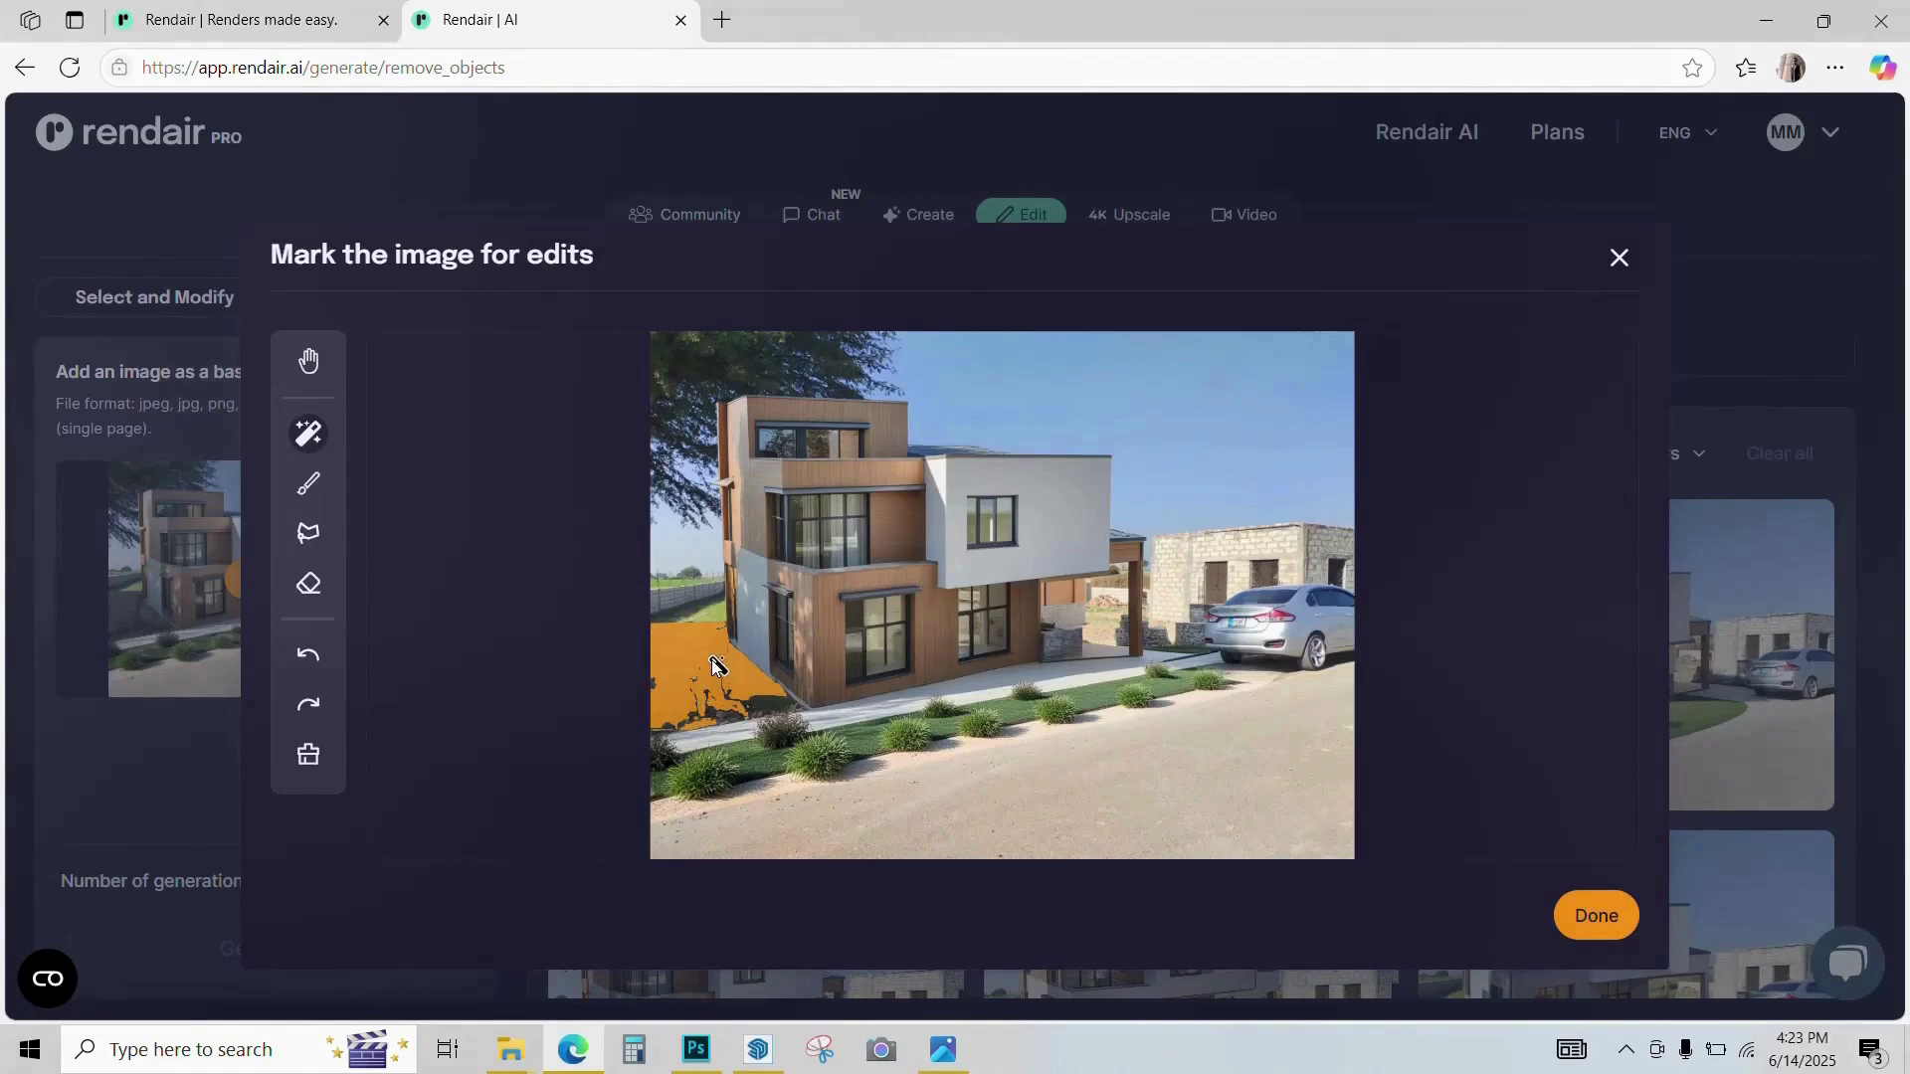
key("Escape")
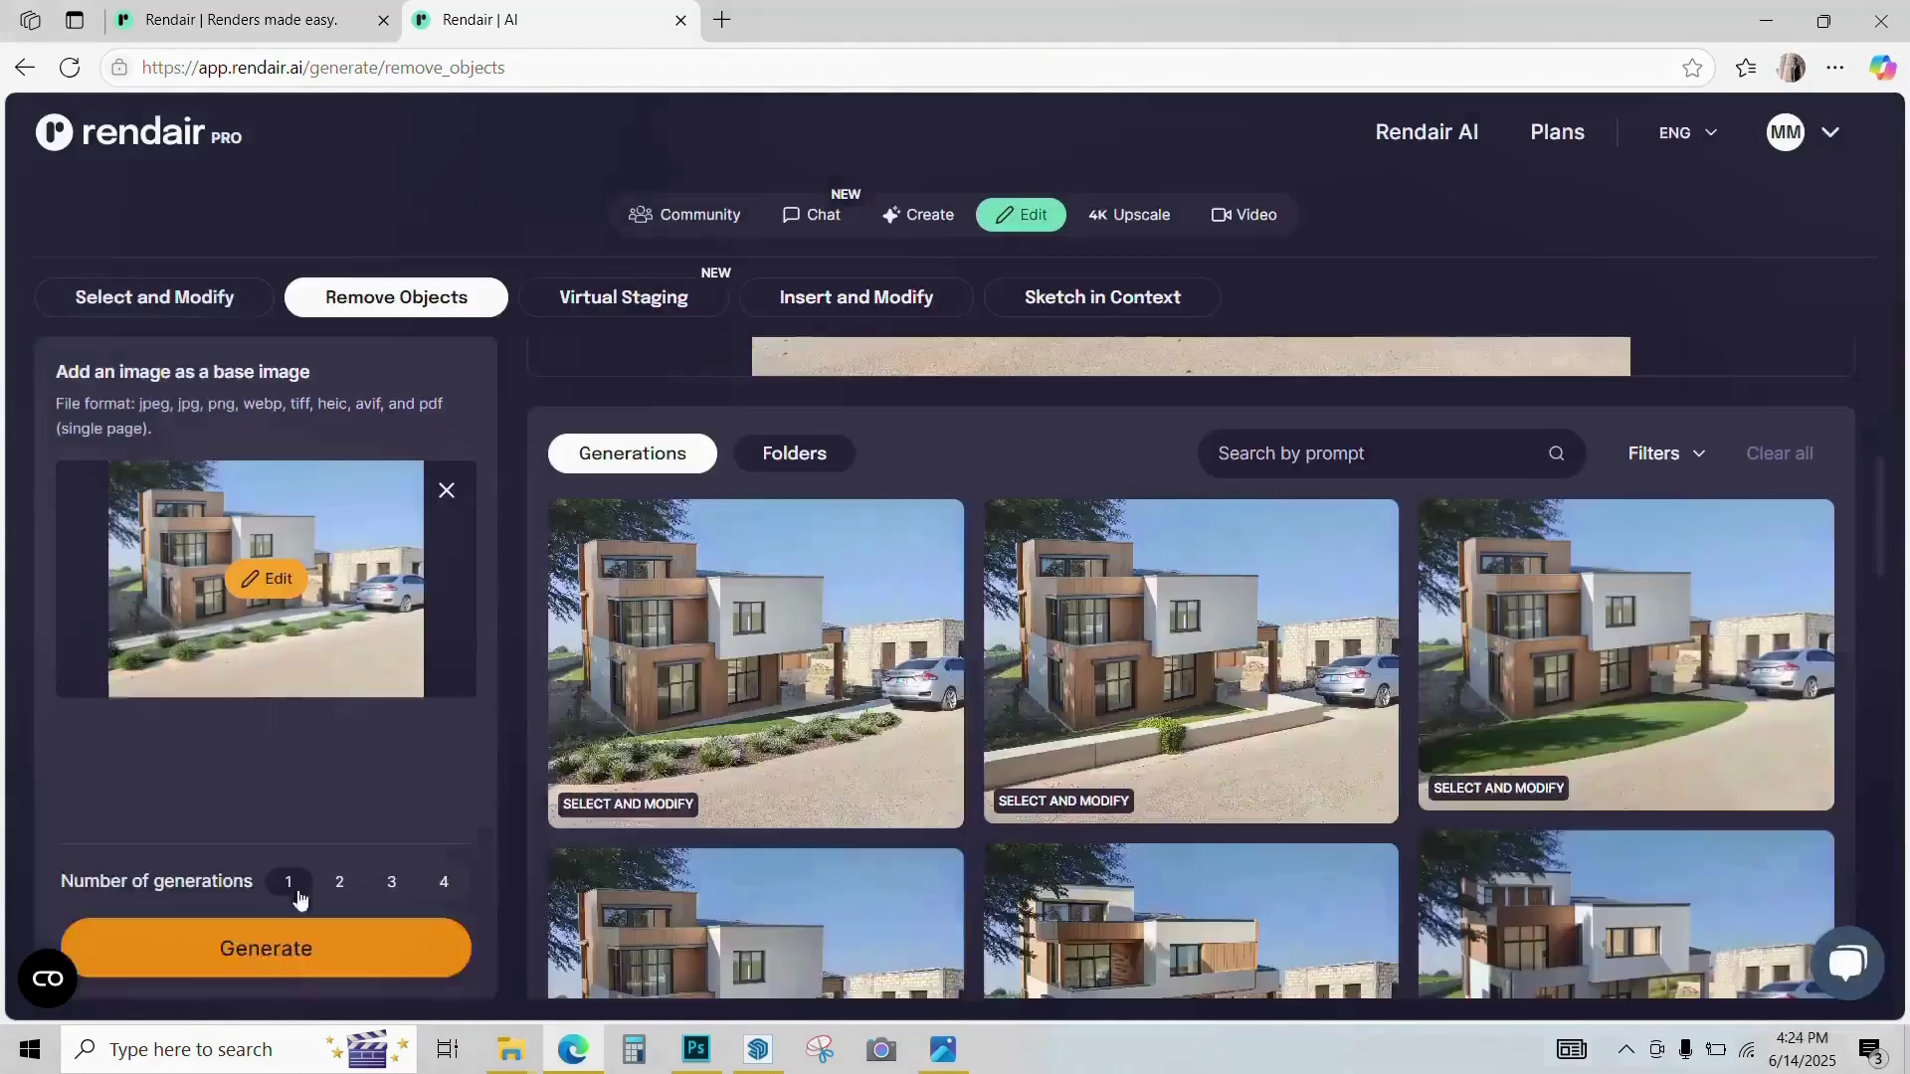
left_click(443, 882)
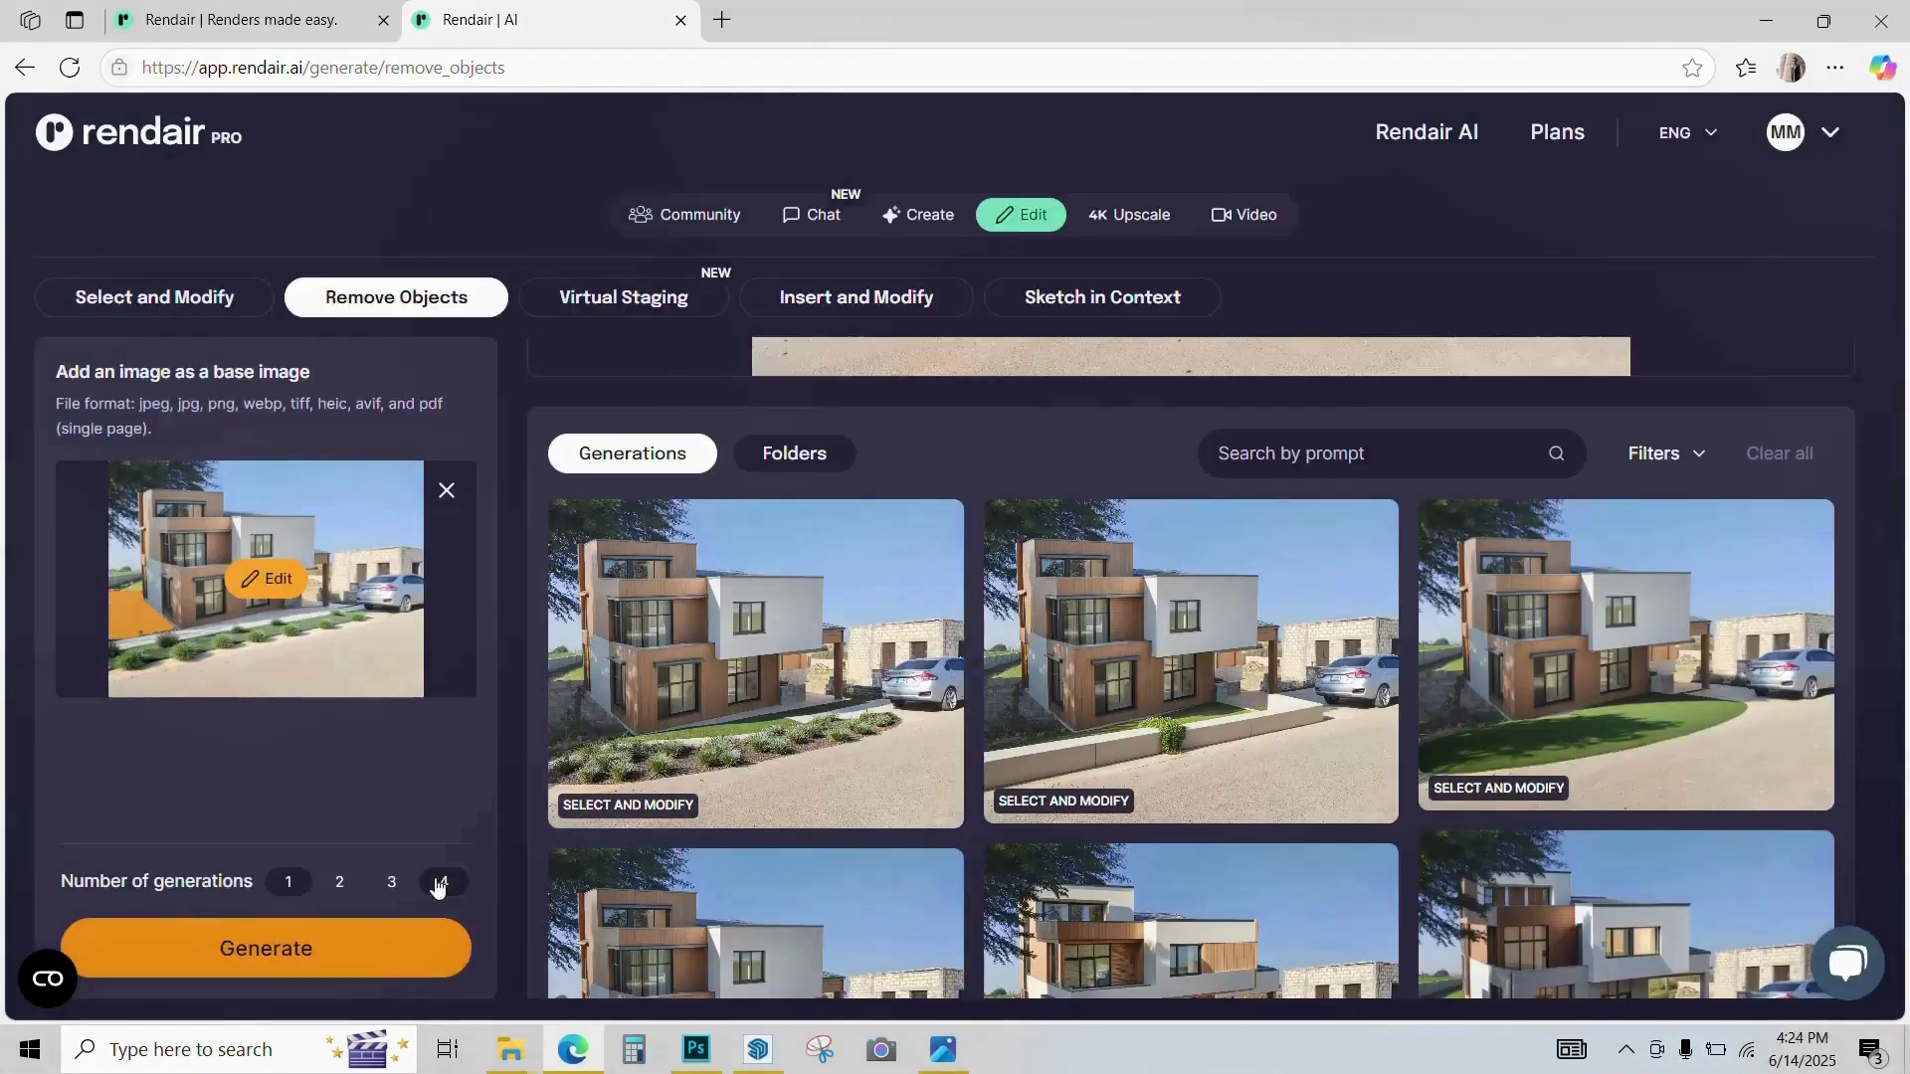
left_click(296, 947)
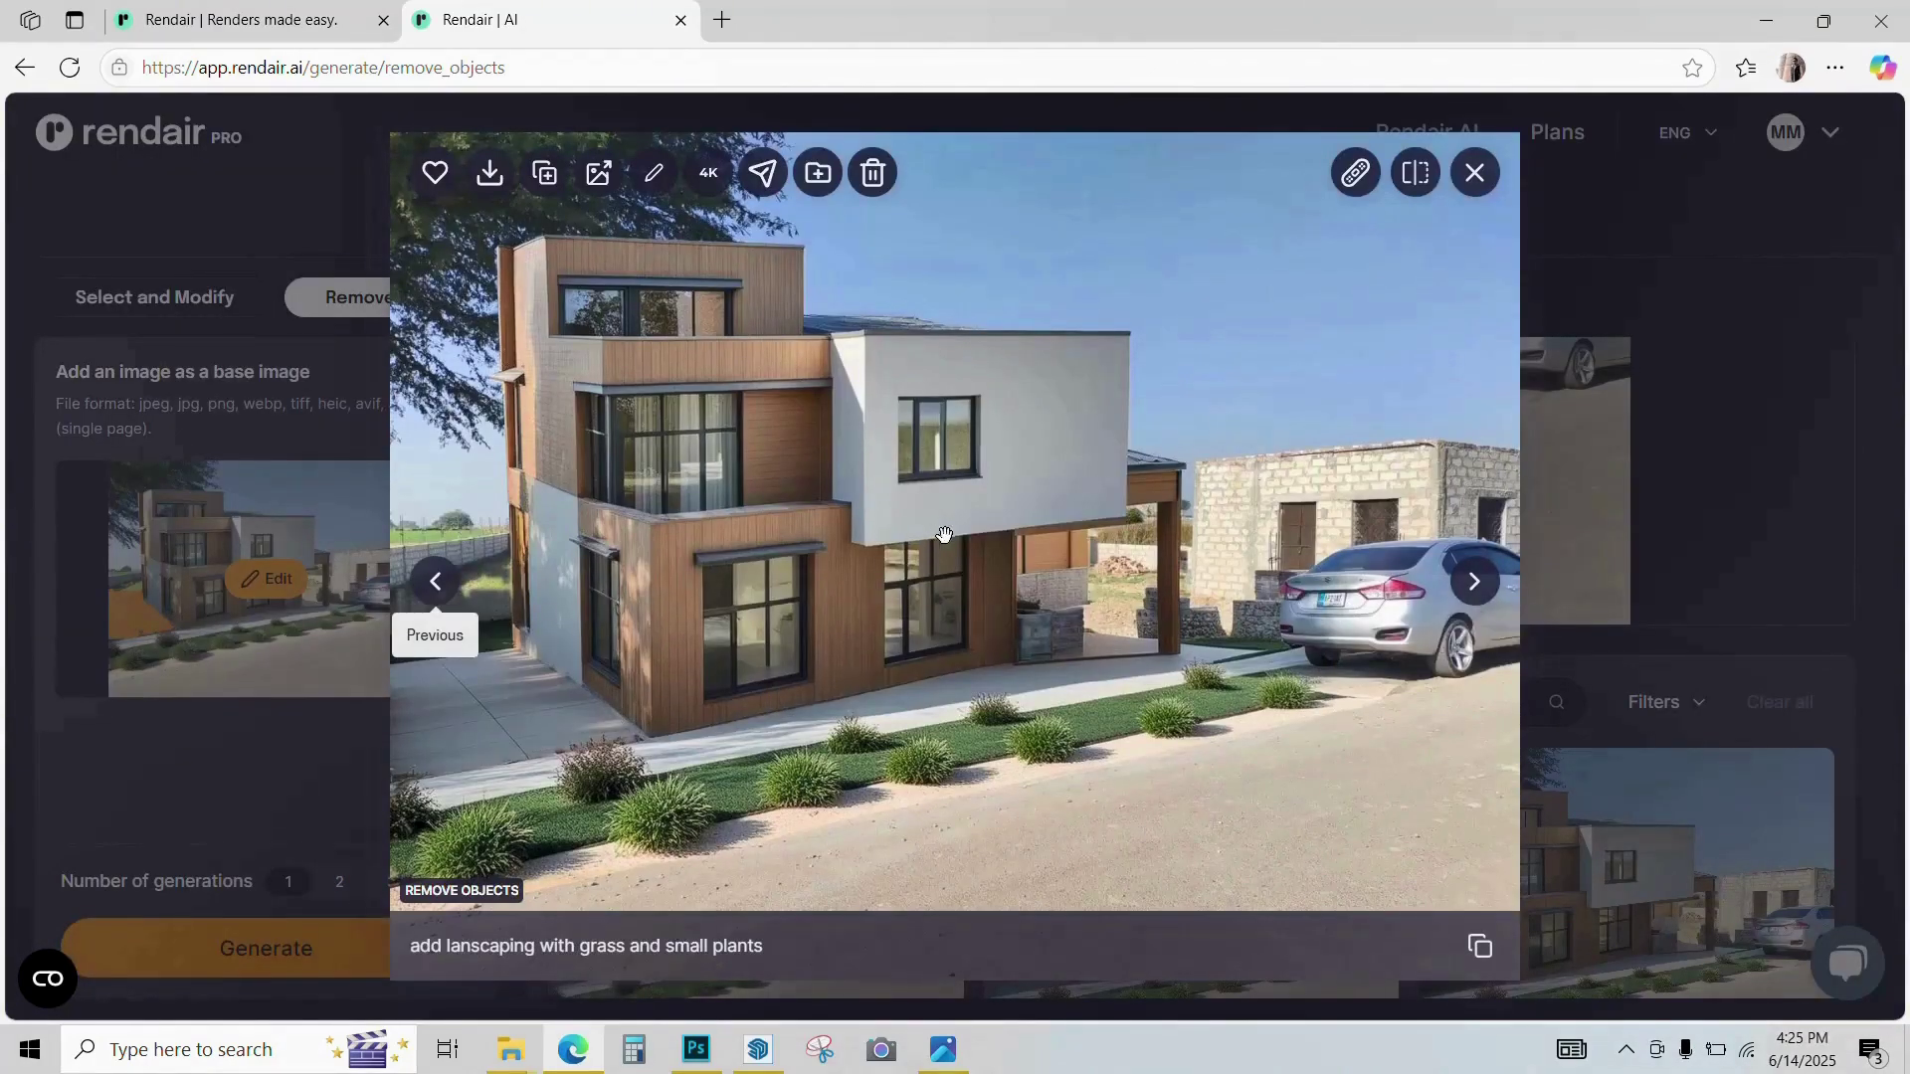
Step: Compare the render with the original photo, then save it to the Desktop as ai-render-2474815 JPEG
left_click(1413, 174)
left_click_drag(954, 577, 1412, 557)
left_click(1414, 174)
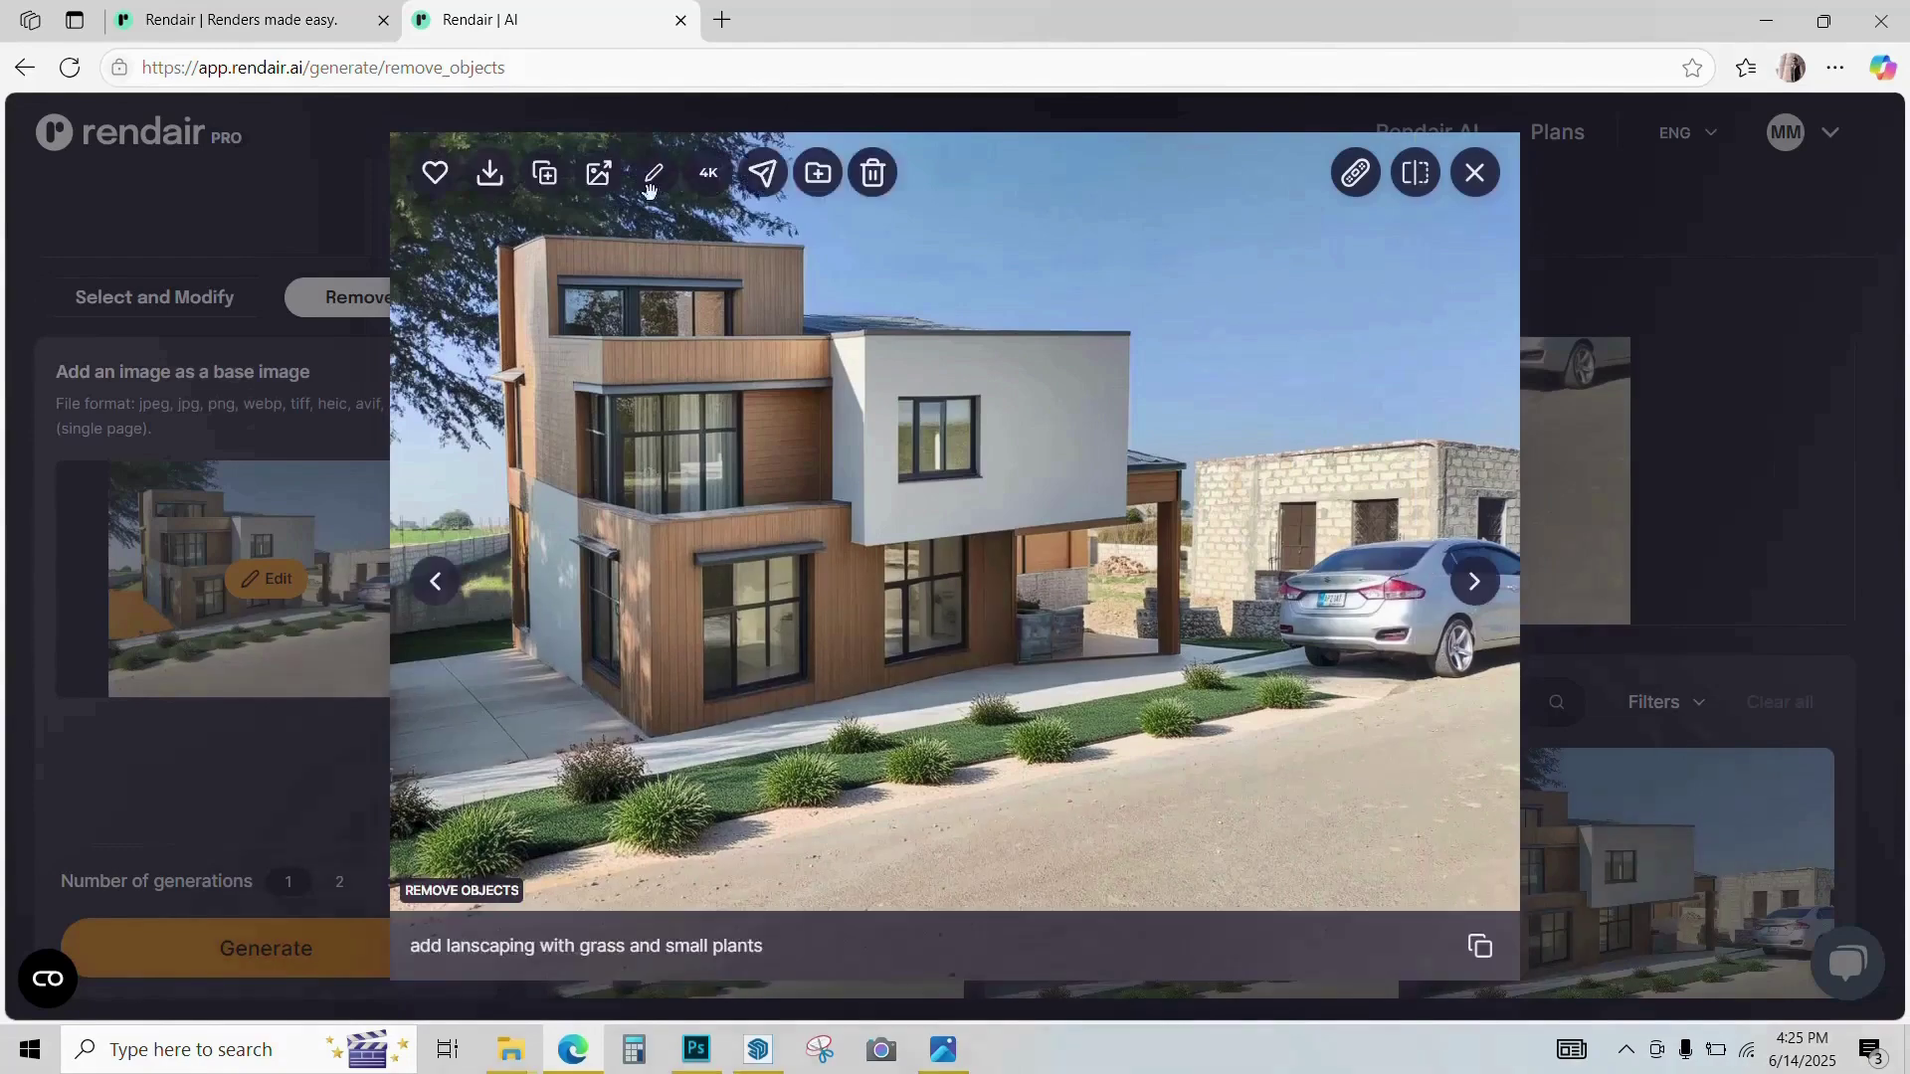
left_click(487, 177)
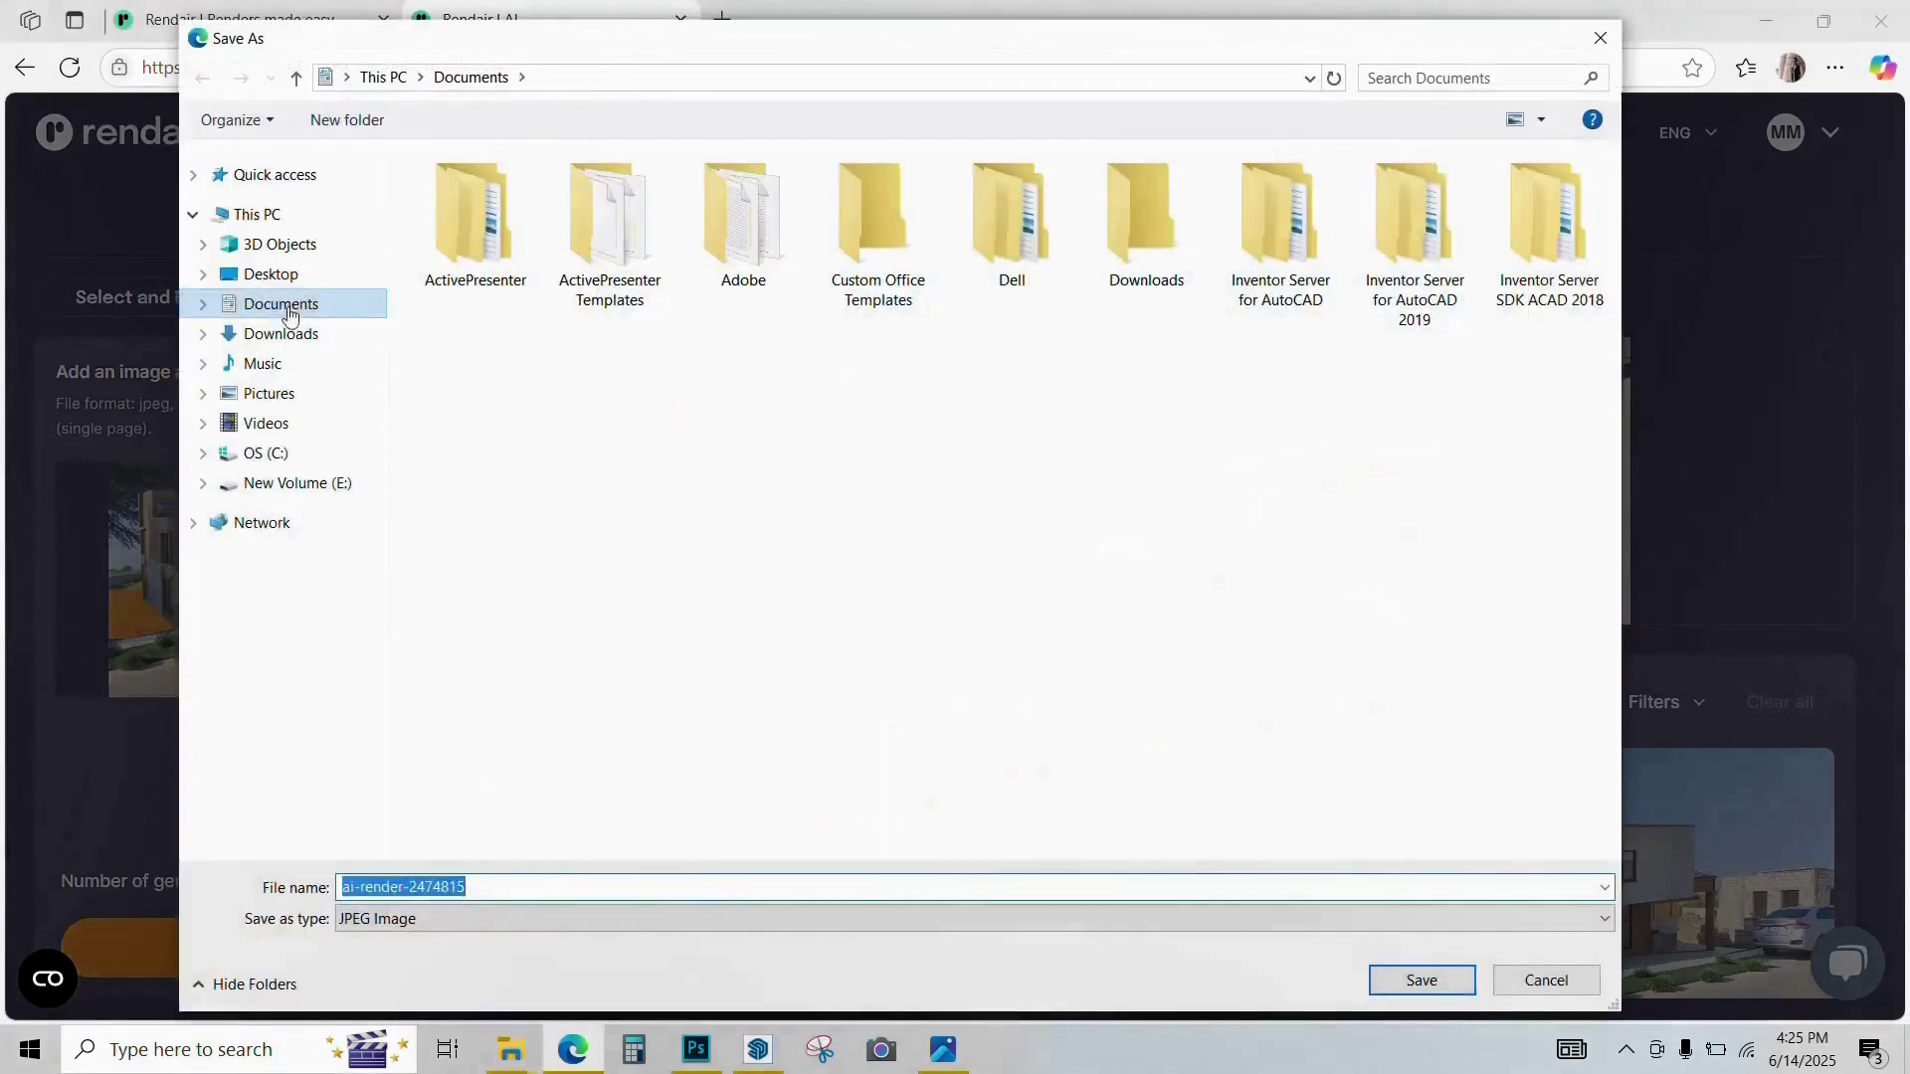
left_click(273, 274)
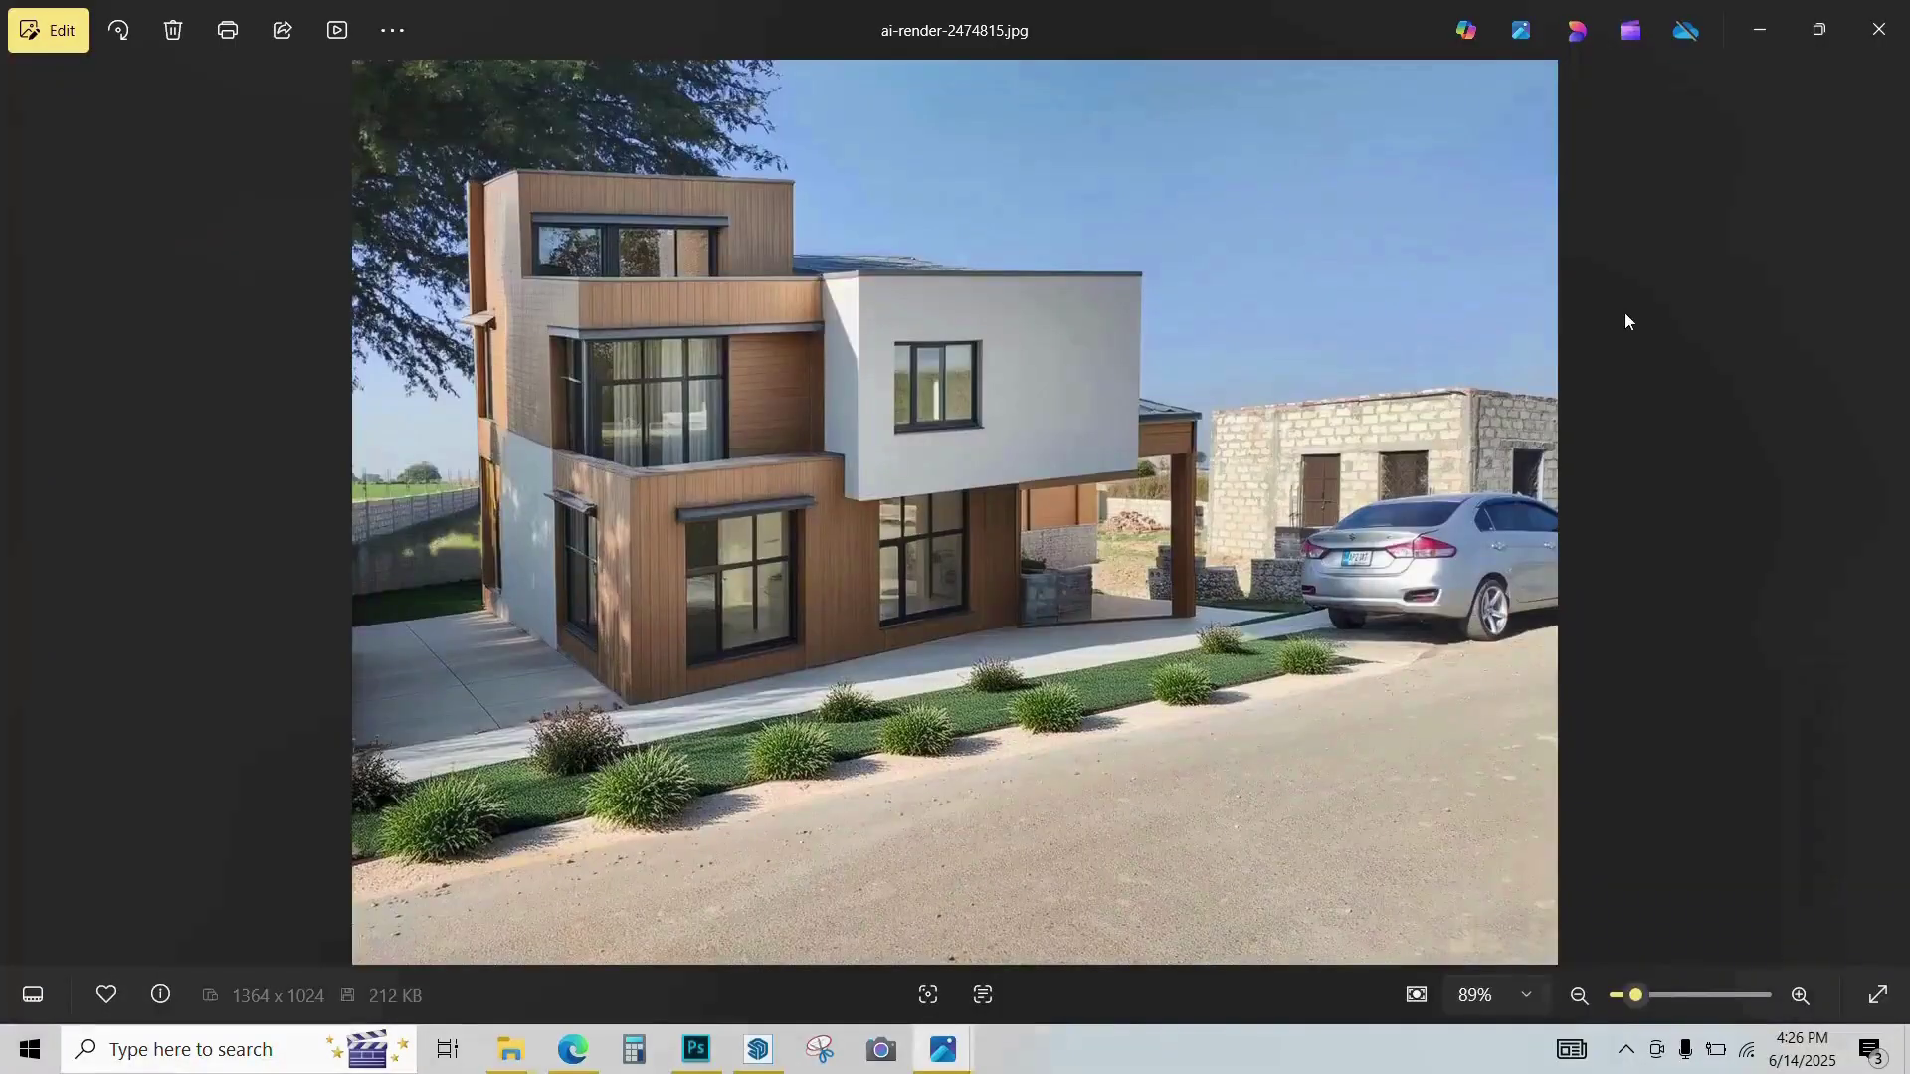
Step: Flip from ai-render-2474815.jpg to the original plot photo and back to the render
key("Right")
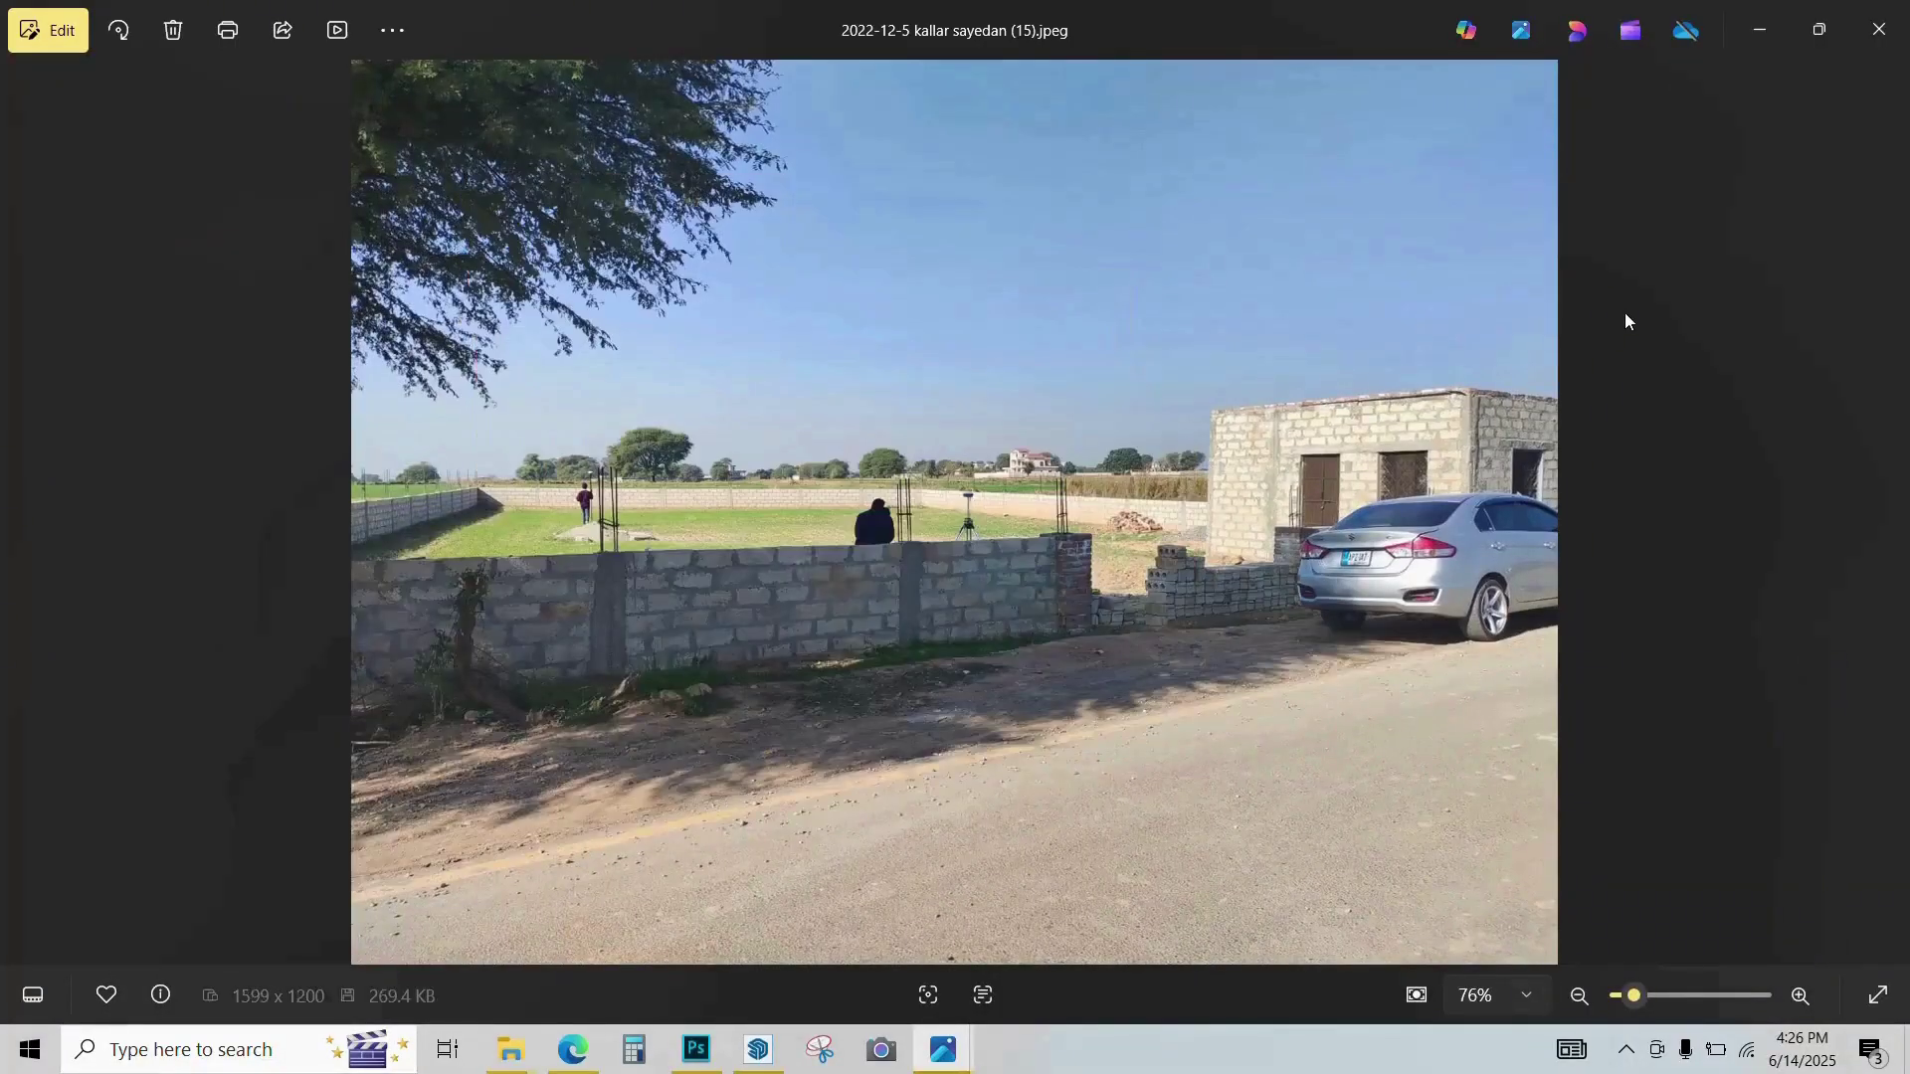
key("Left")
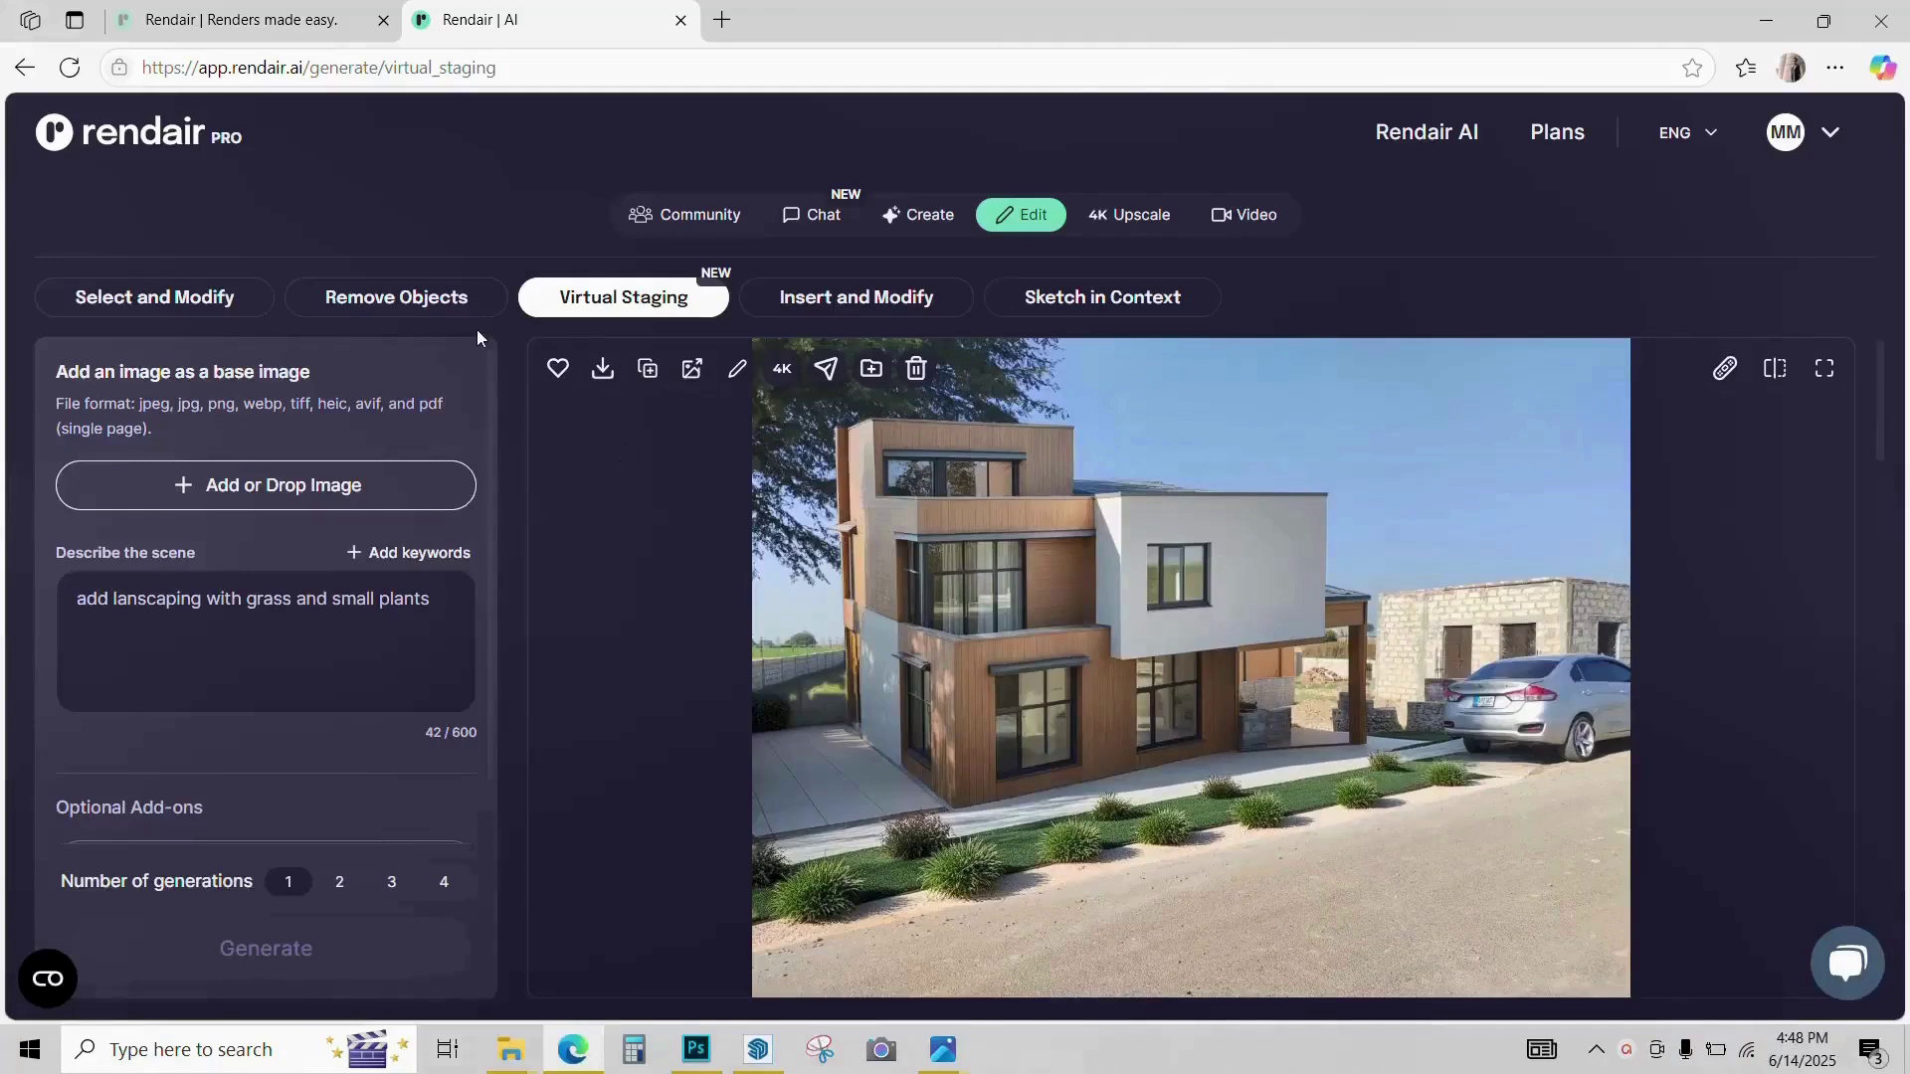
Step: Upload the empty room photo as the Virtual Staging base image
mouse_move(592, 306)
left_click(244, 485)
left_click(124, 546)
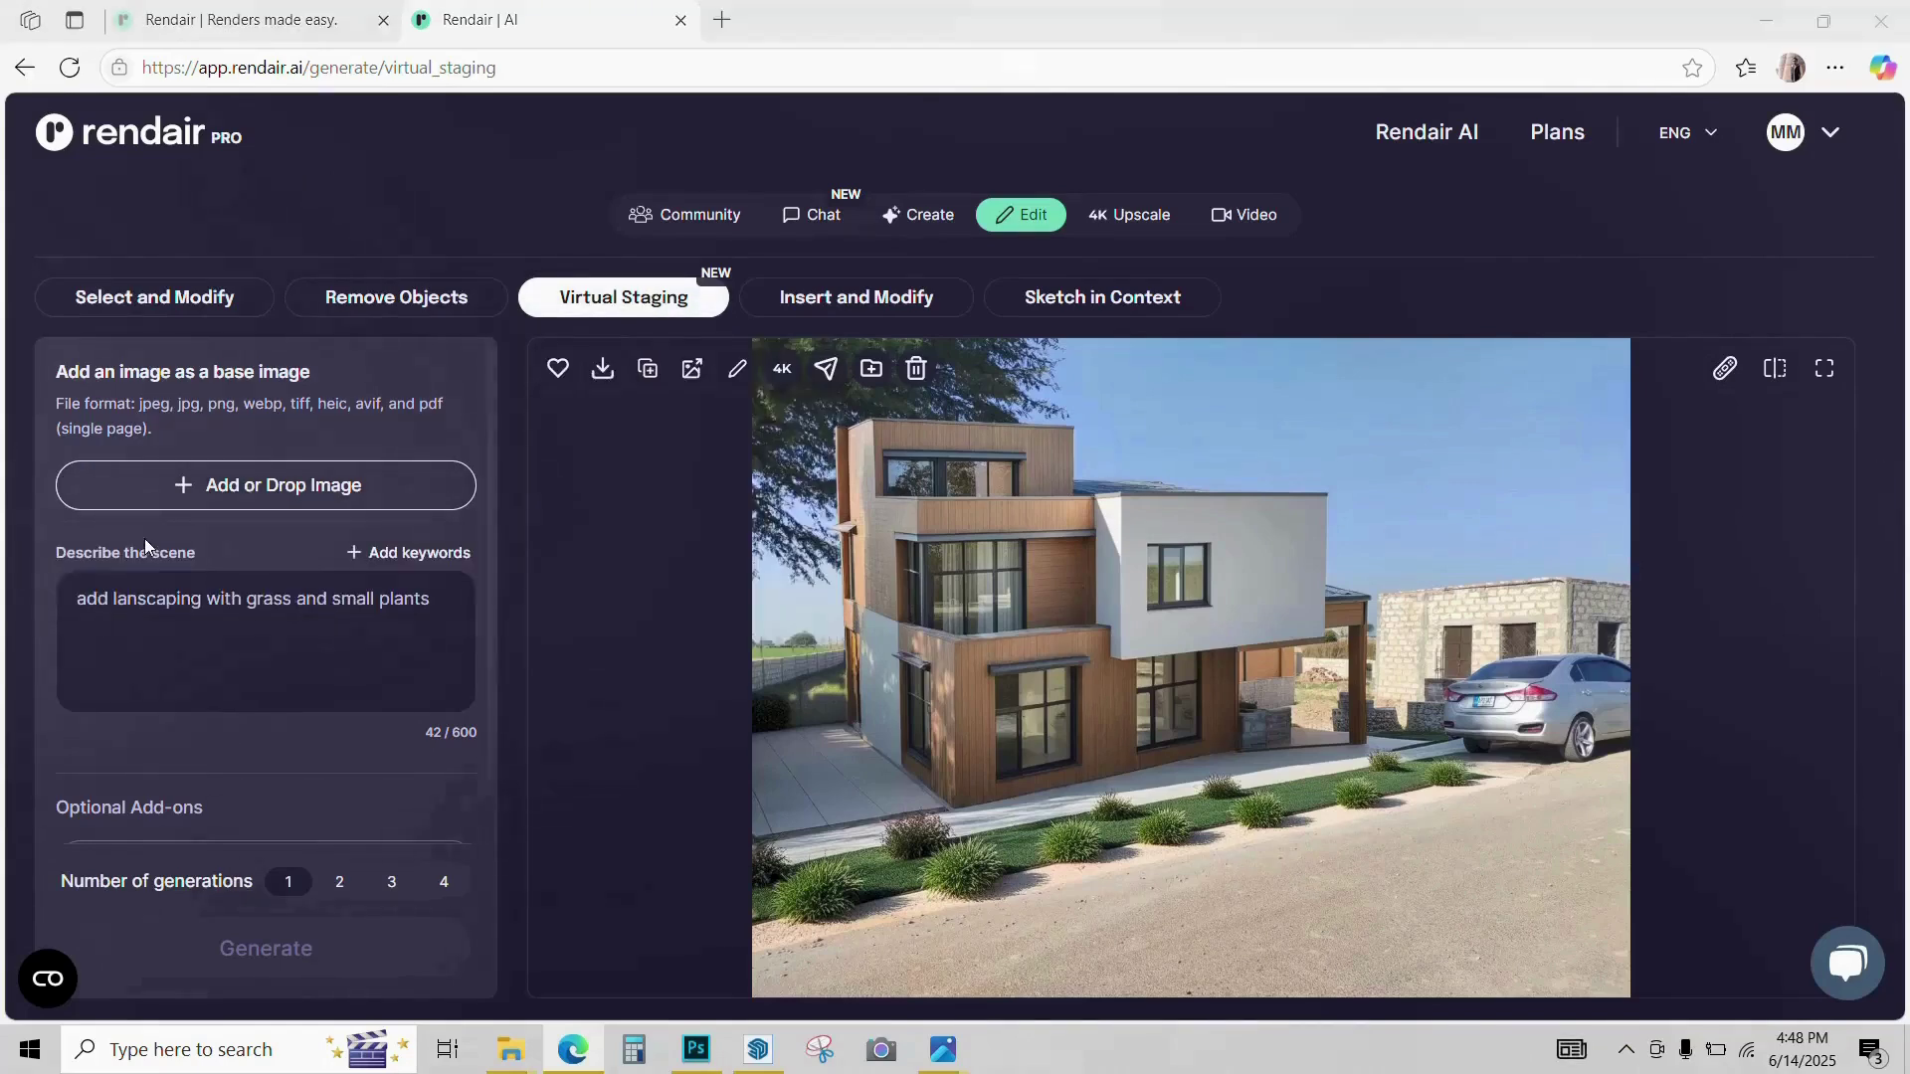
double_click(537, 748)
Step: Describe it as 'bedroom interior with bed a sofa seats' and generate four versions
triple_click(311, 786)
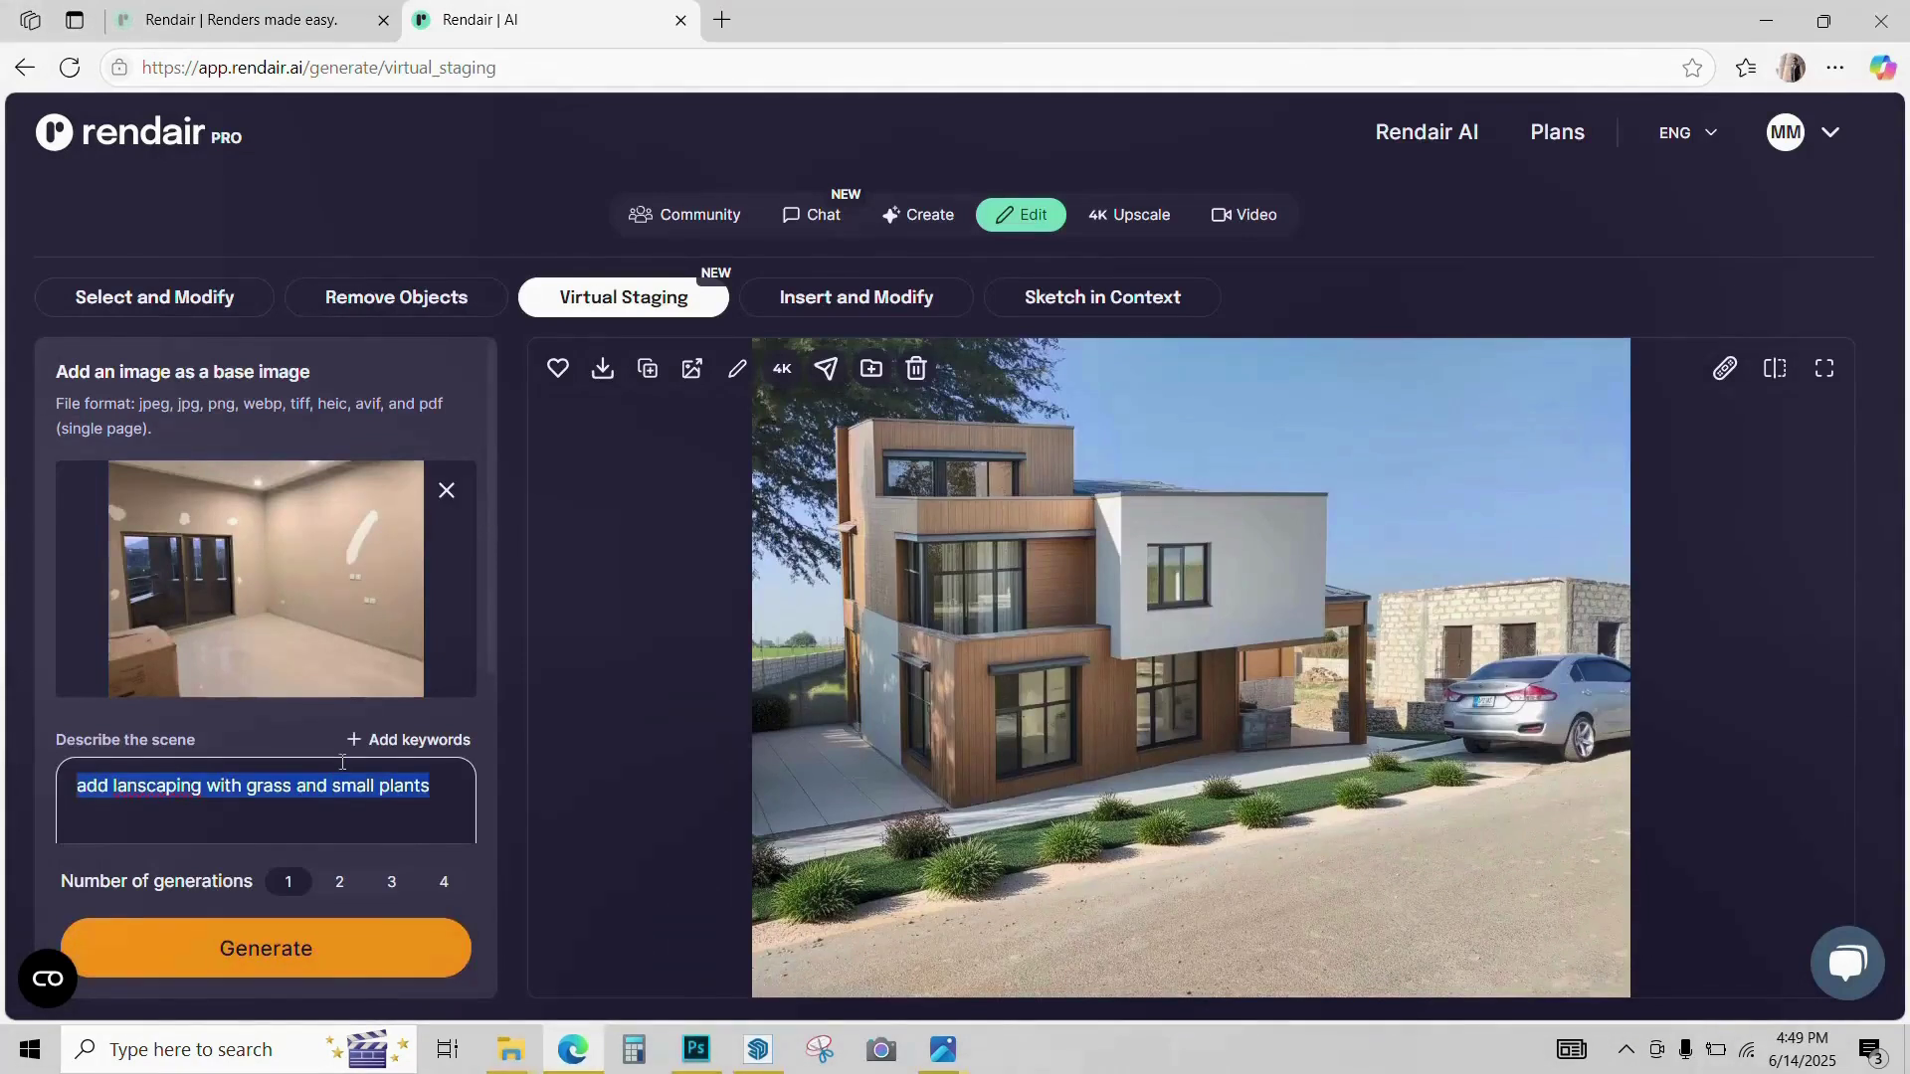
type("bedroom interior with be")
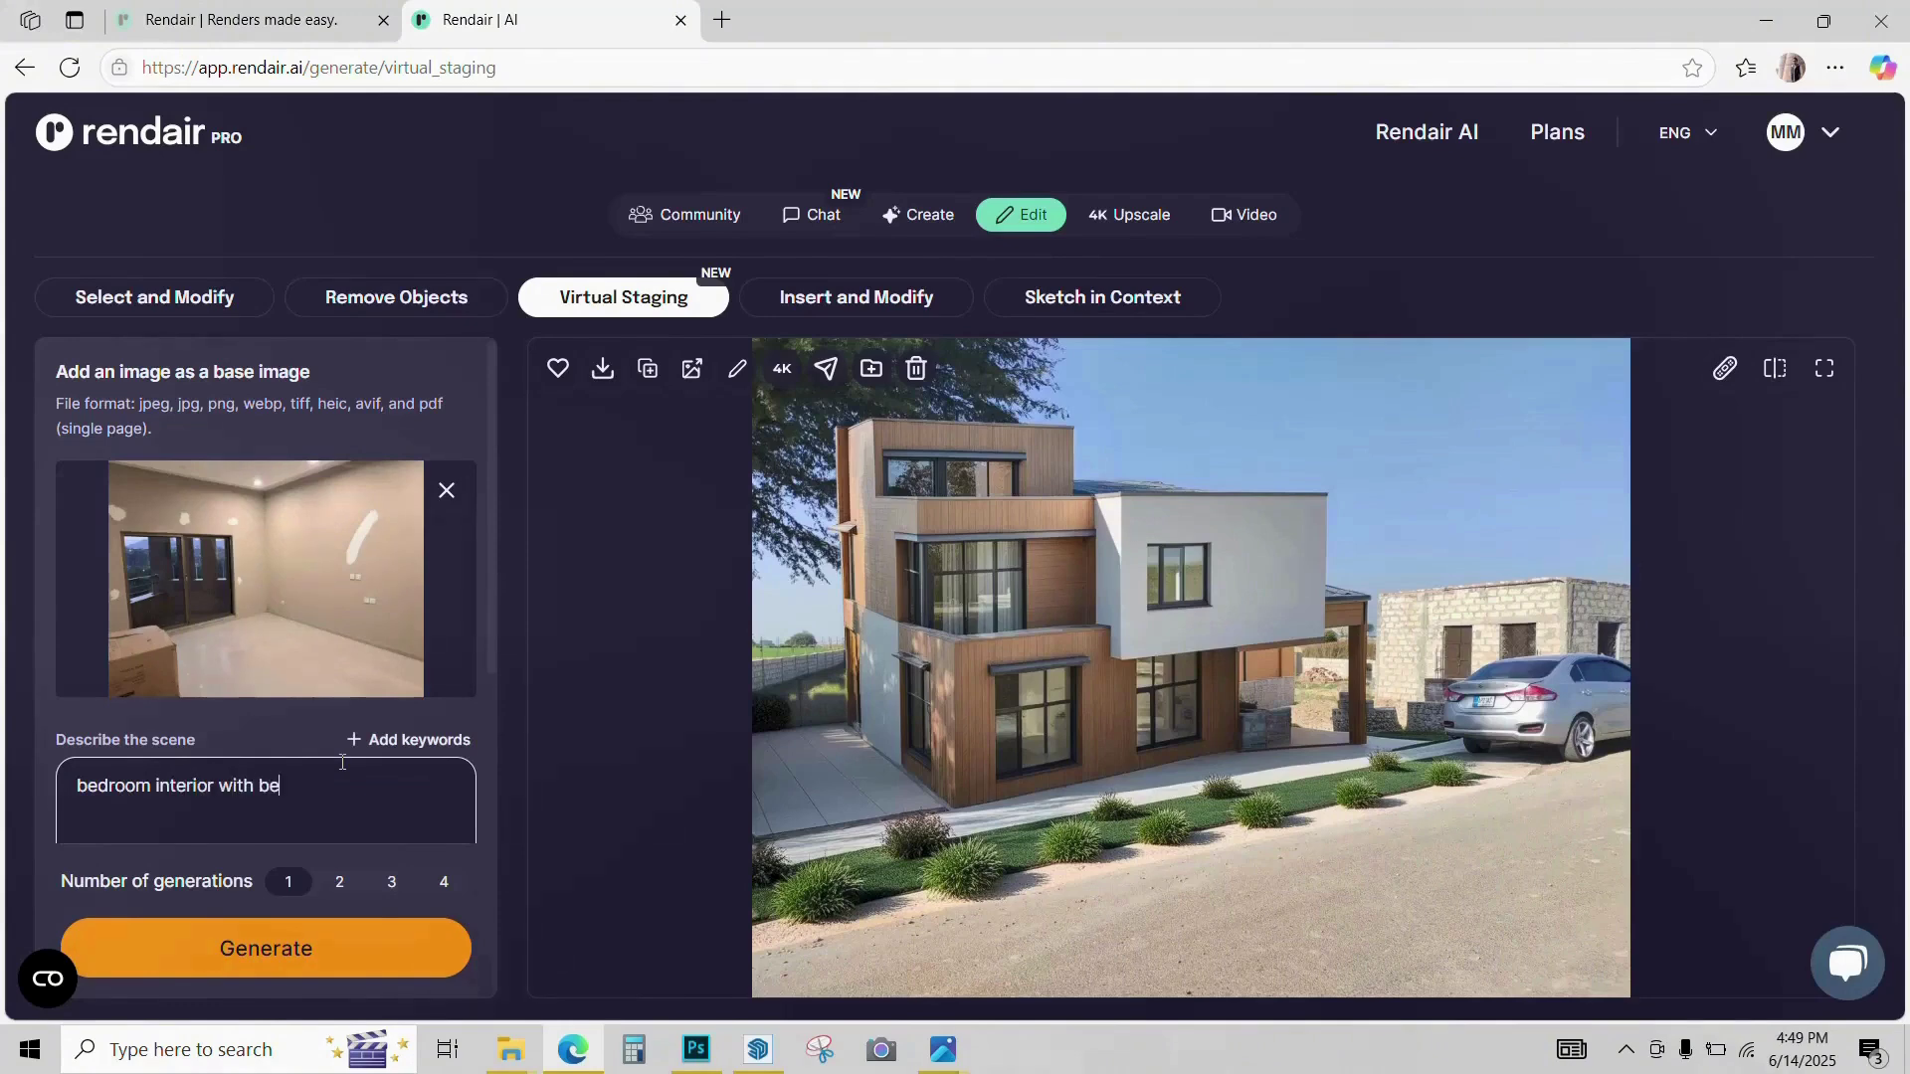
type("d a sofa seats")
scroll(343, 762, "down", 2)
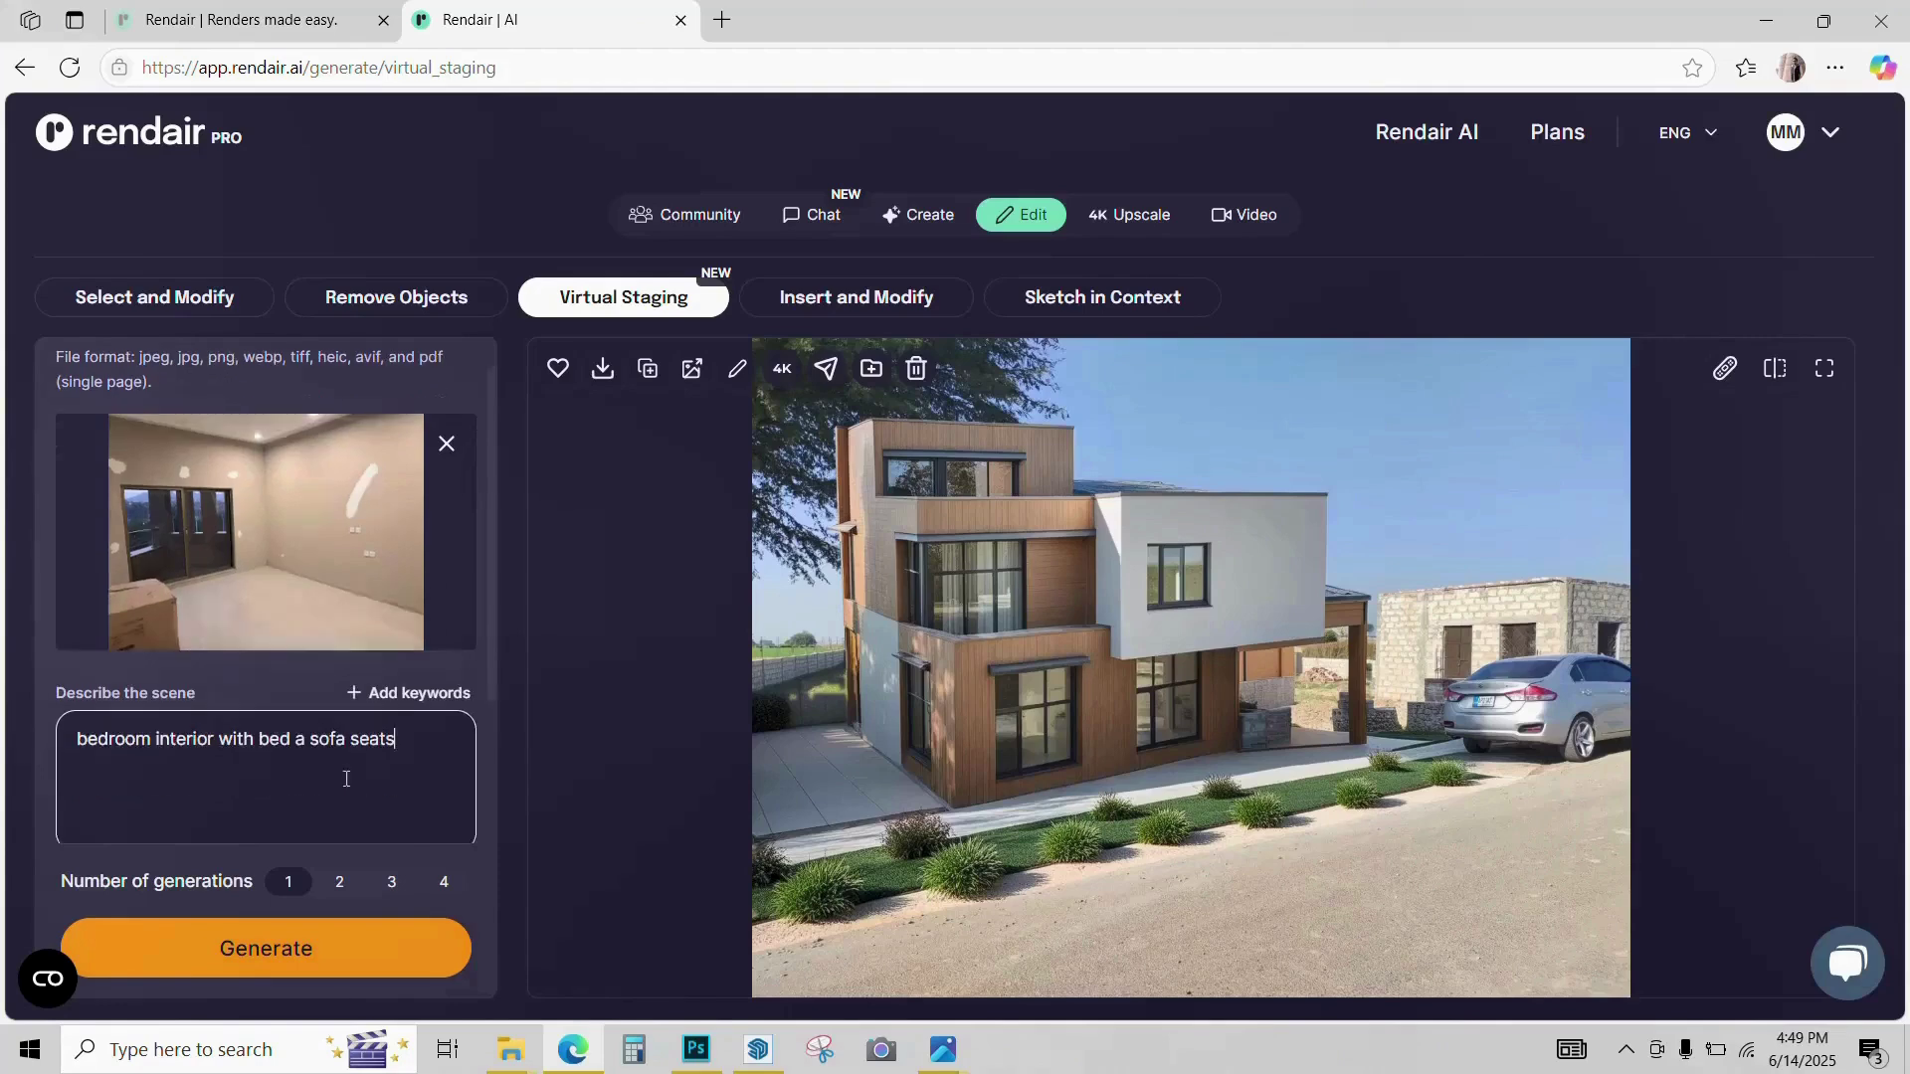
left_click(423, 888)
left_click(304, 945)
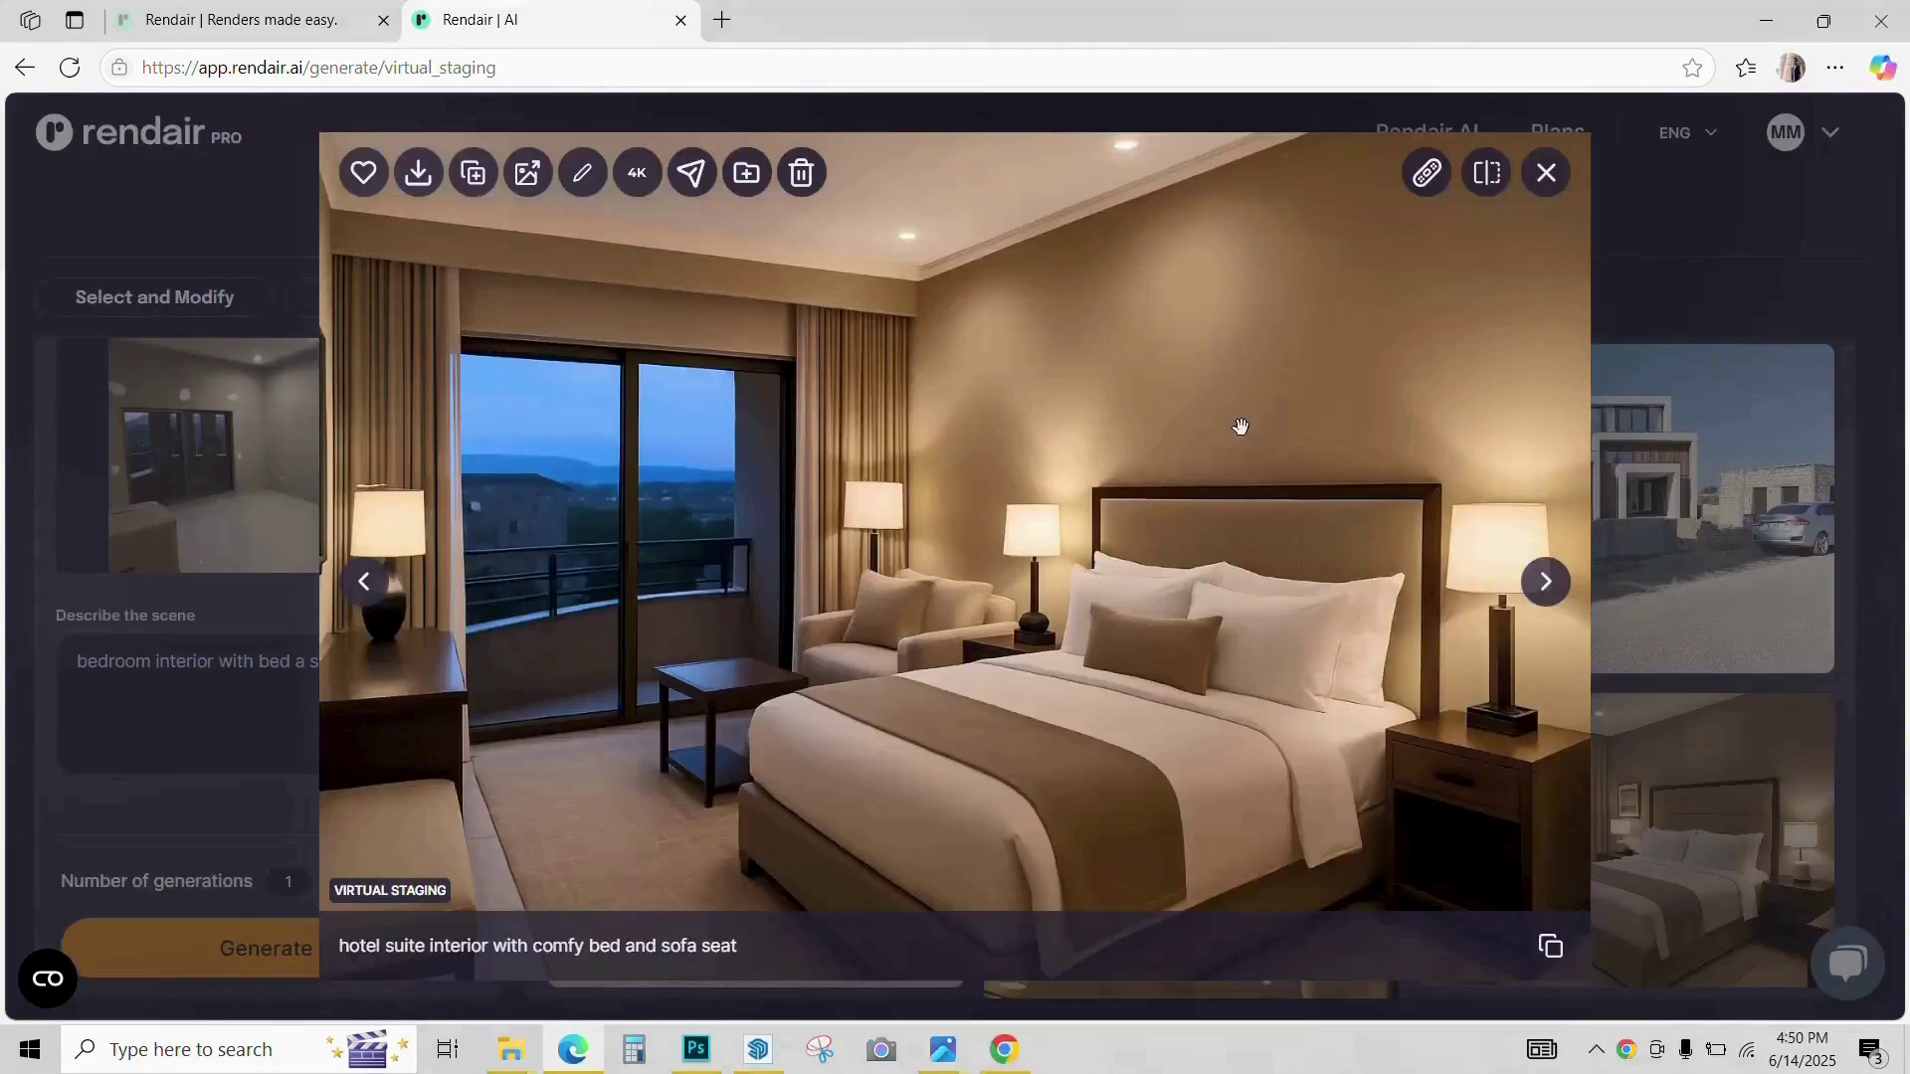
Step: Page through the bedroom renders, compare one against the empty room, then close the preview
left_click(1542, 582)
left_click(1542, 584)
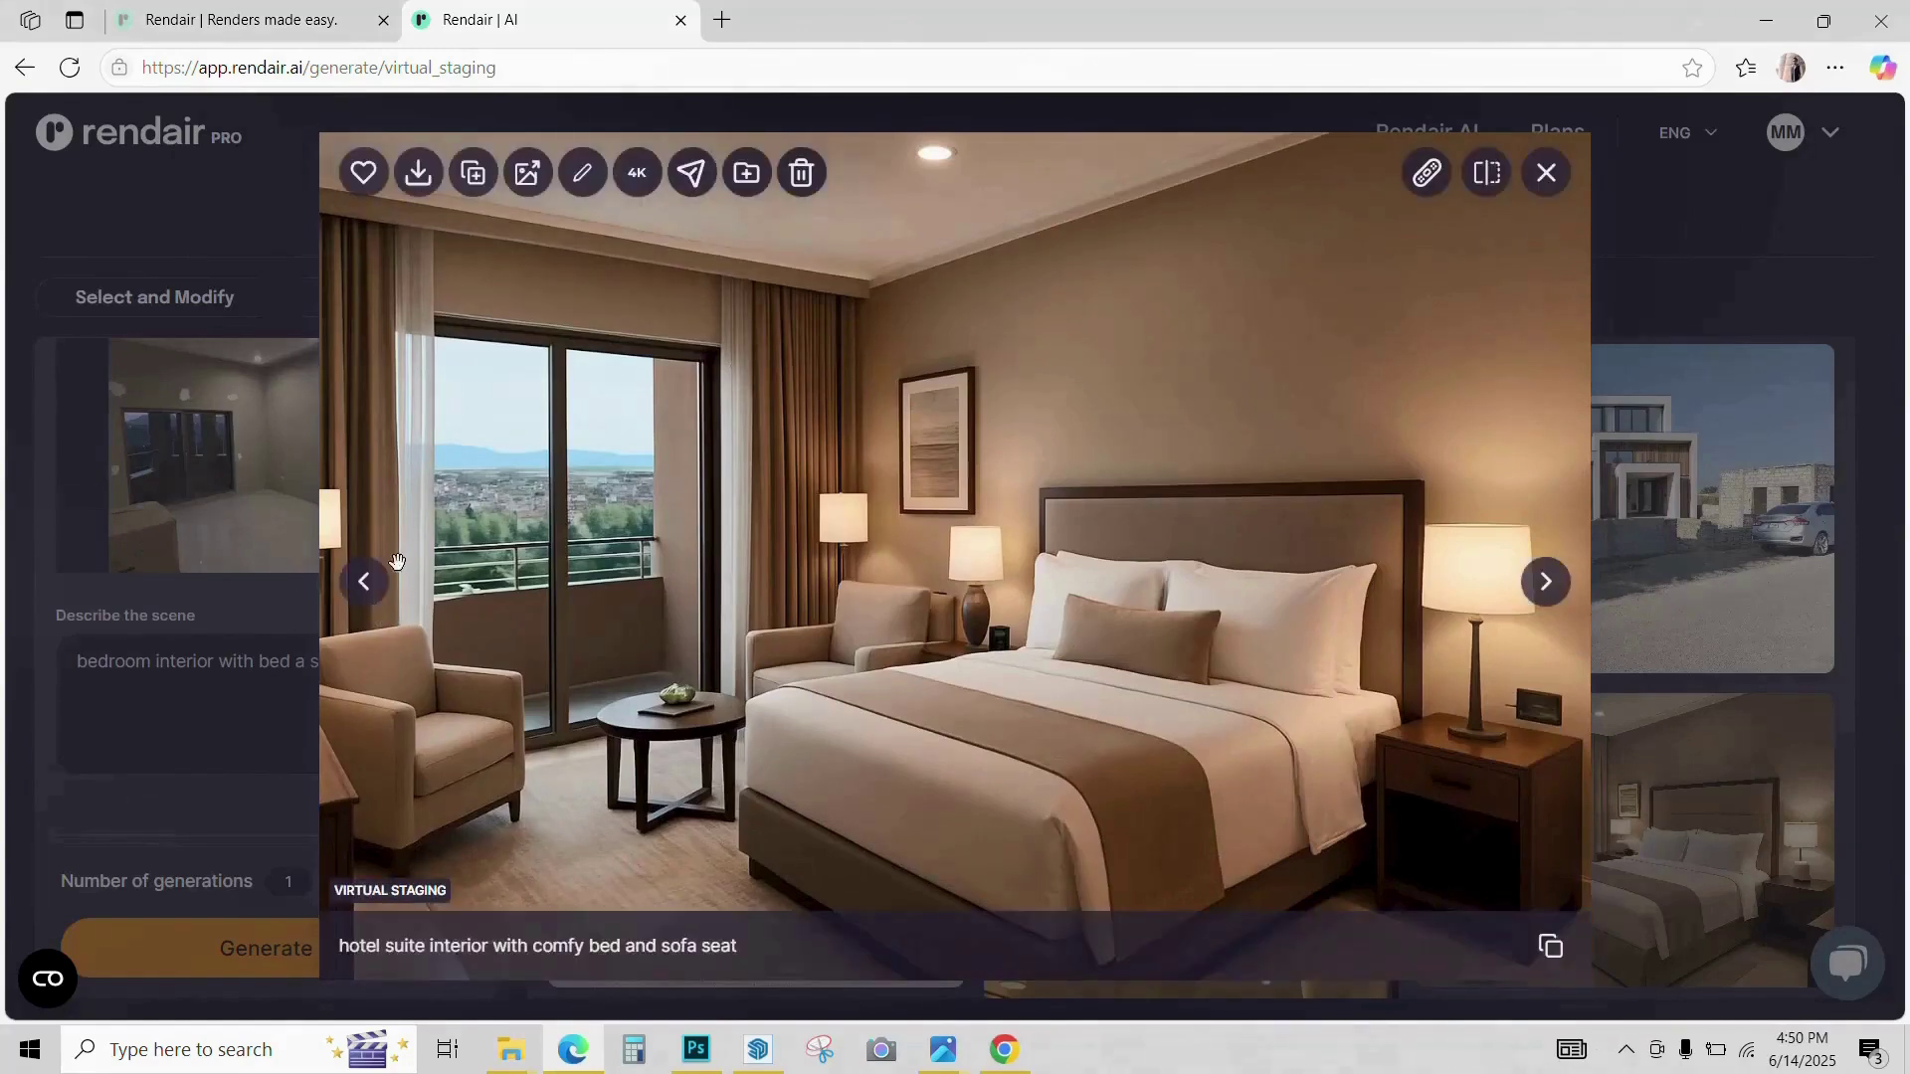
left_click(372, 589)
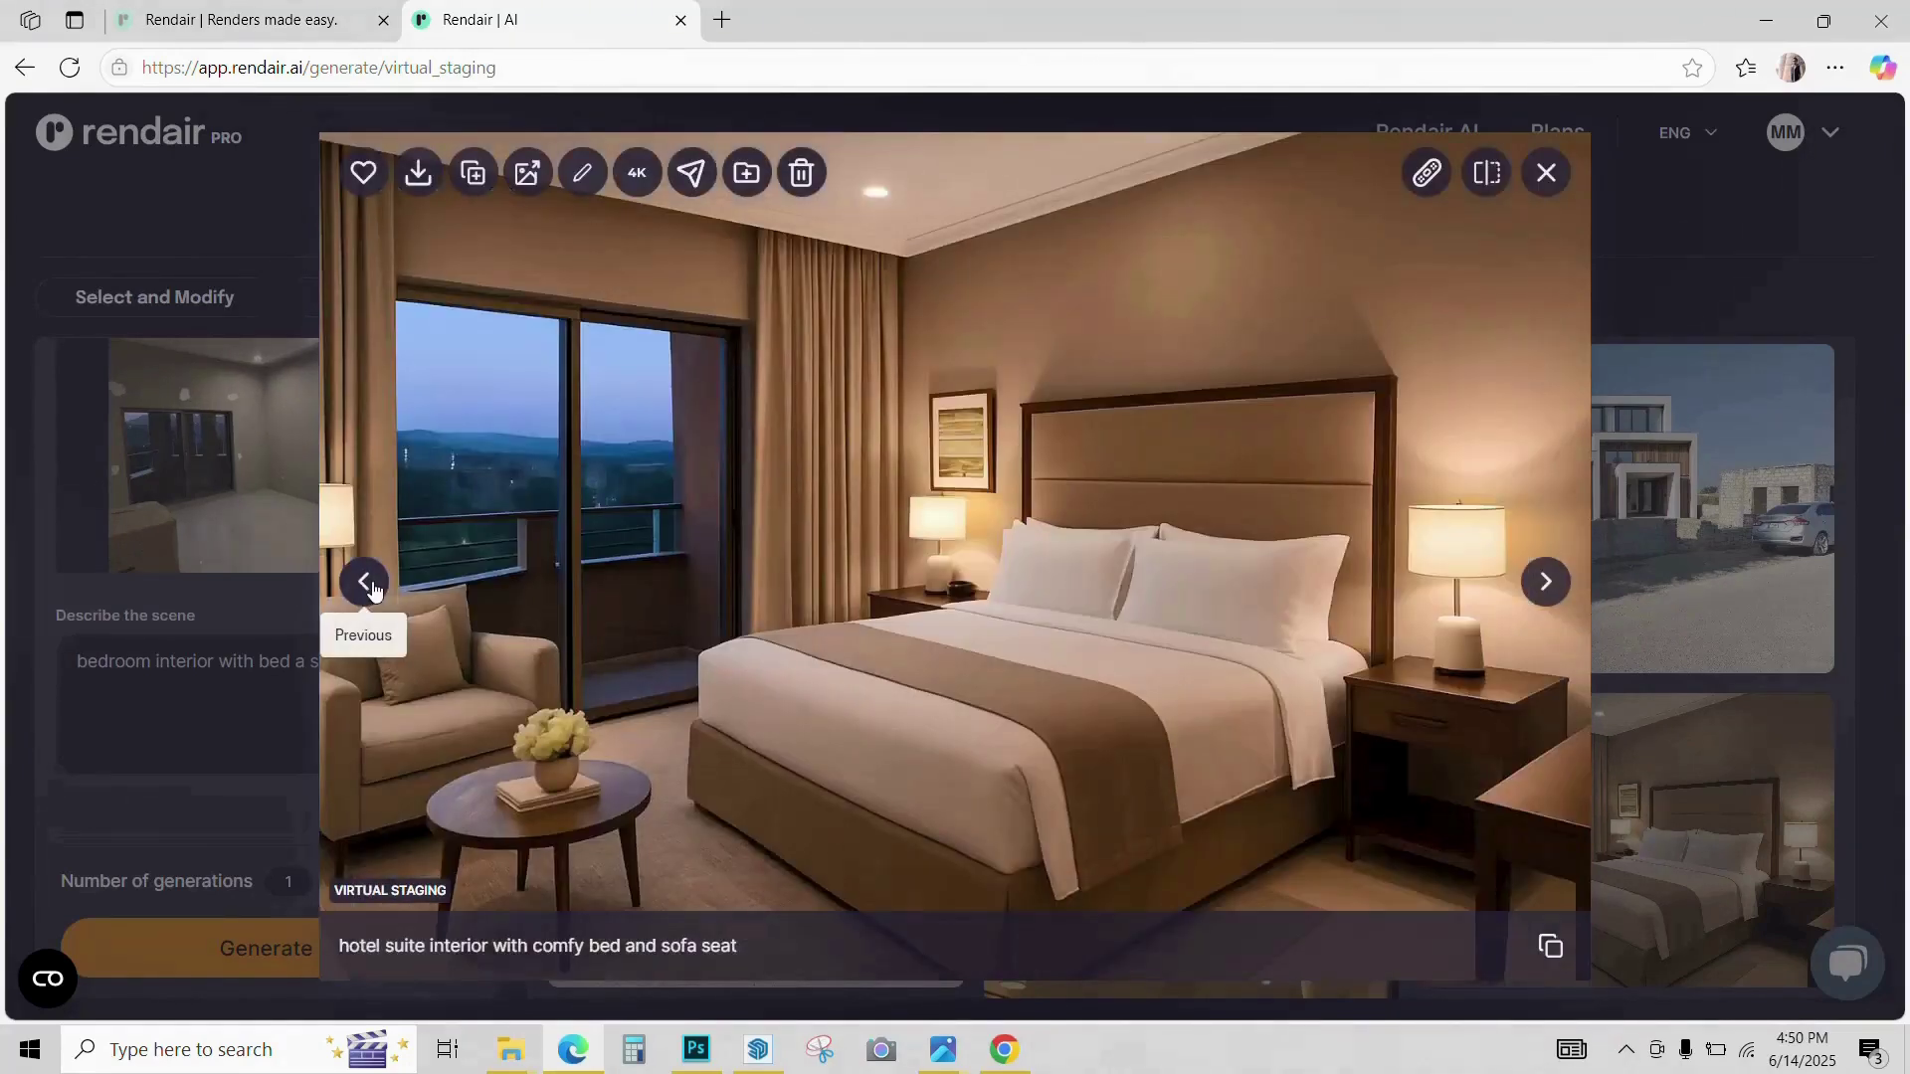
left_click(1486, 173)
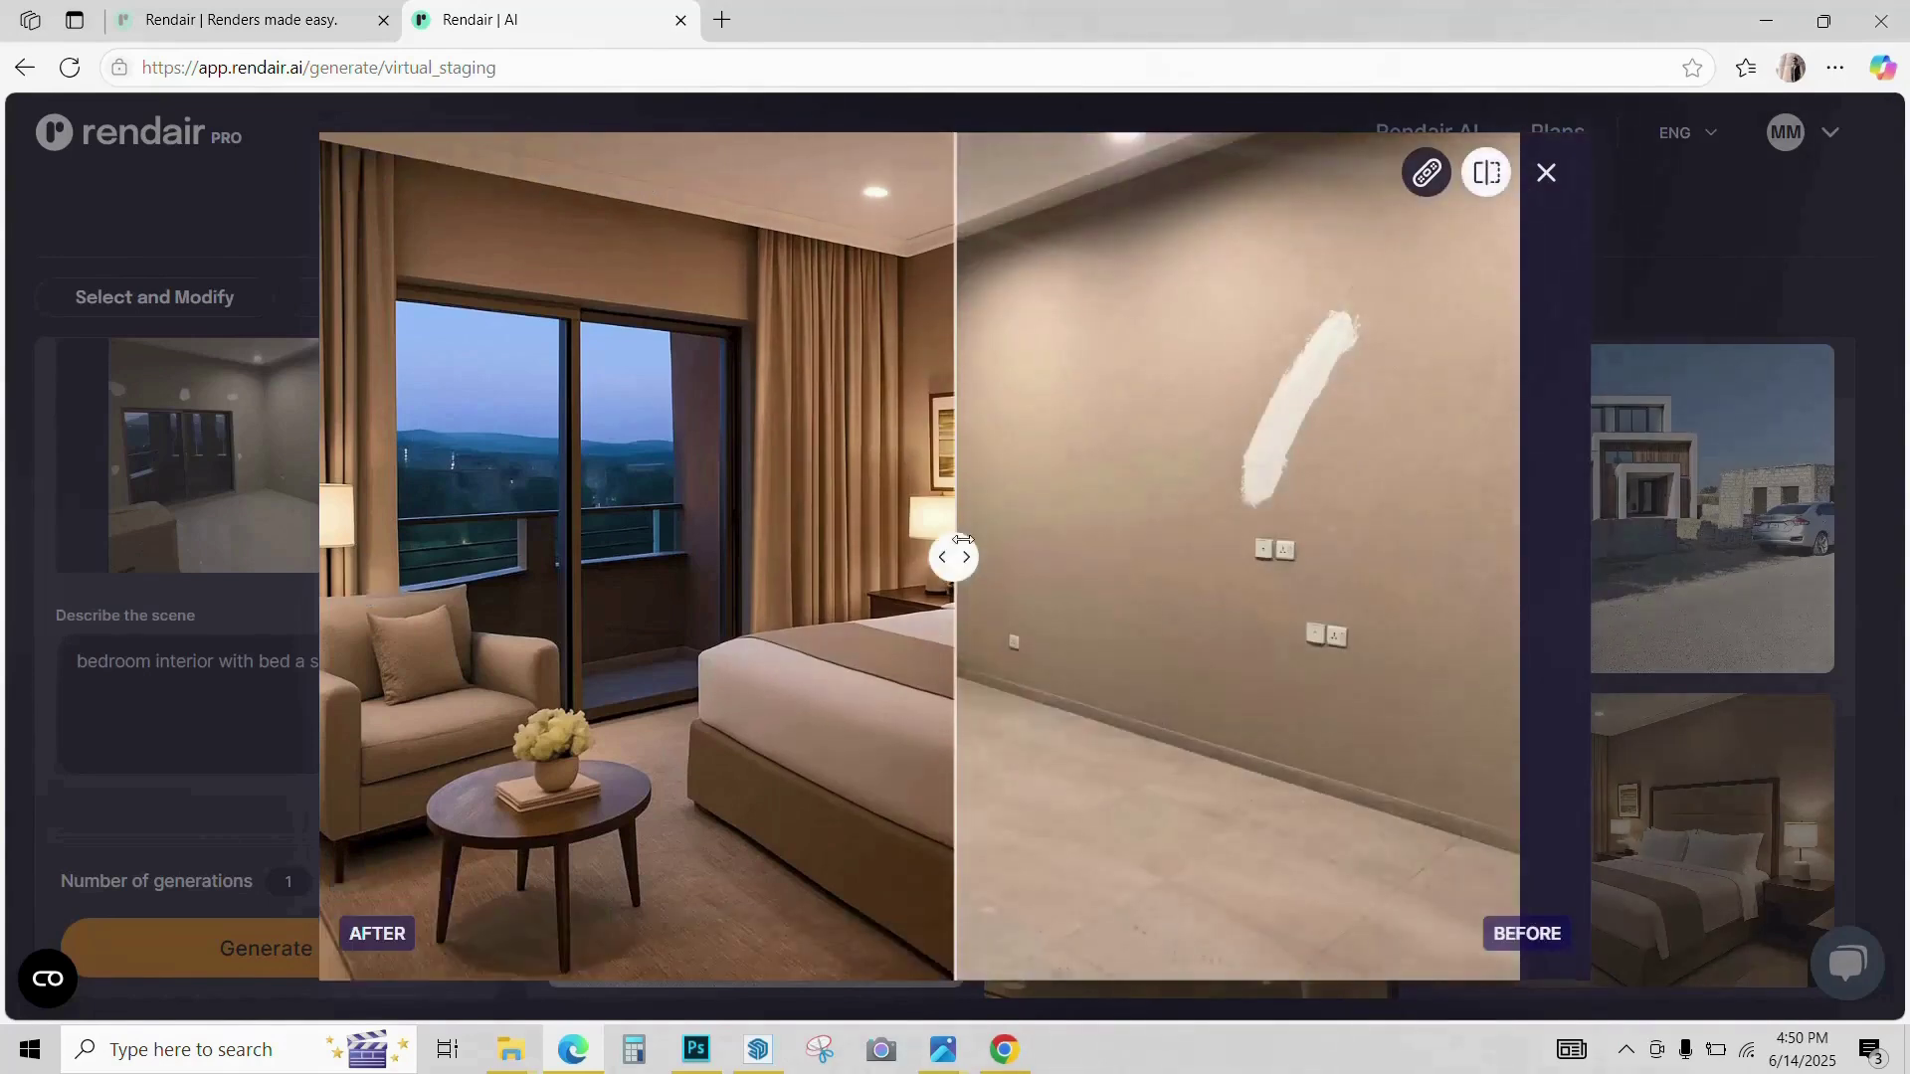
left_click_drag(964, 542, 422, 554)
key("Escape")
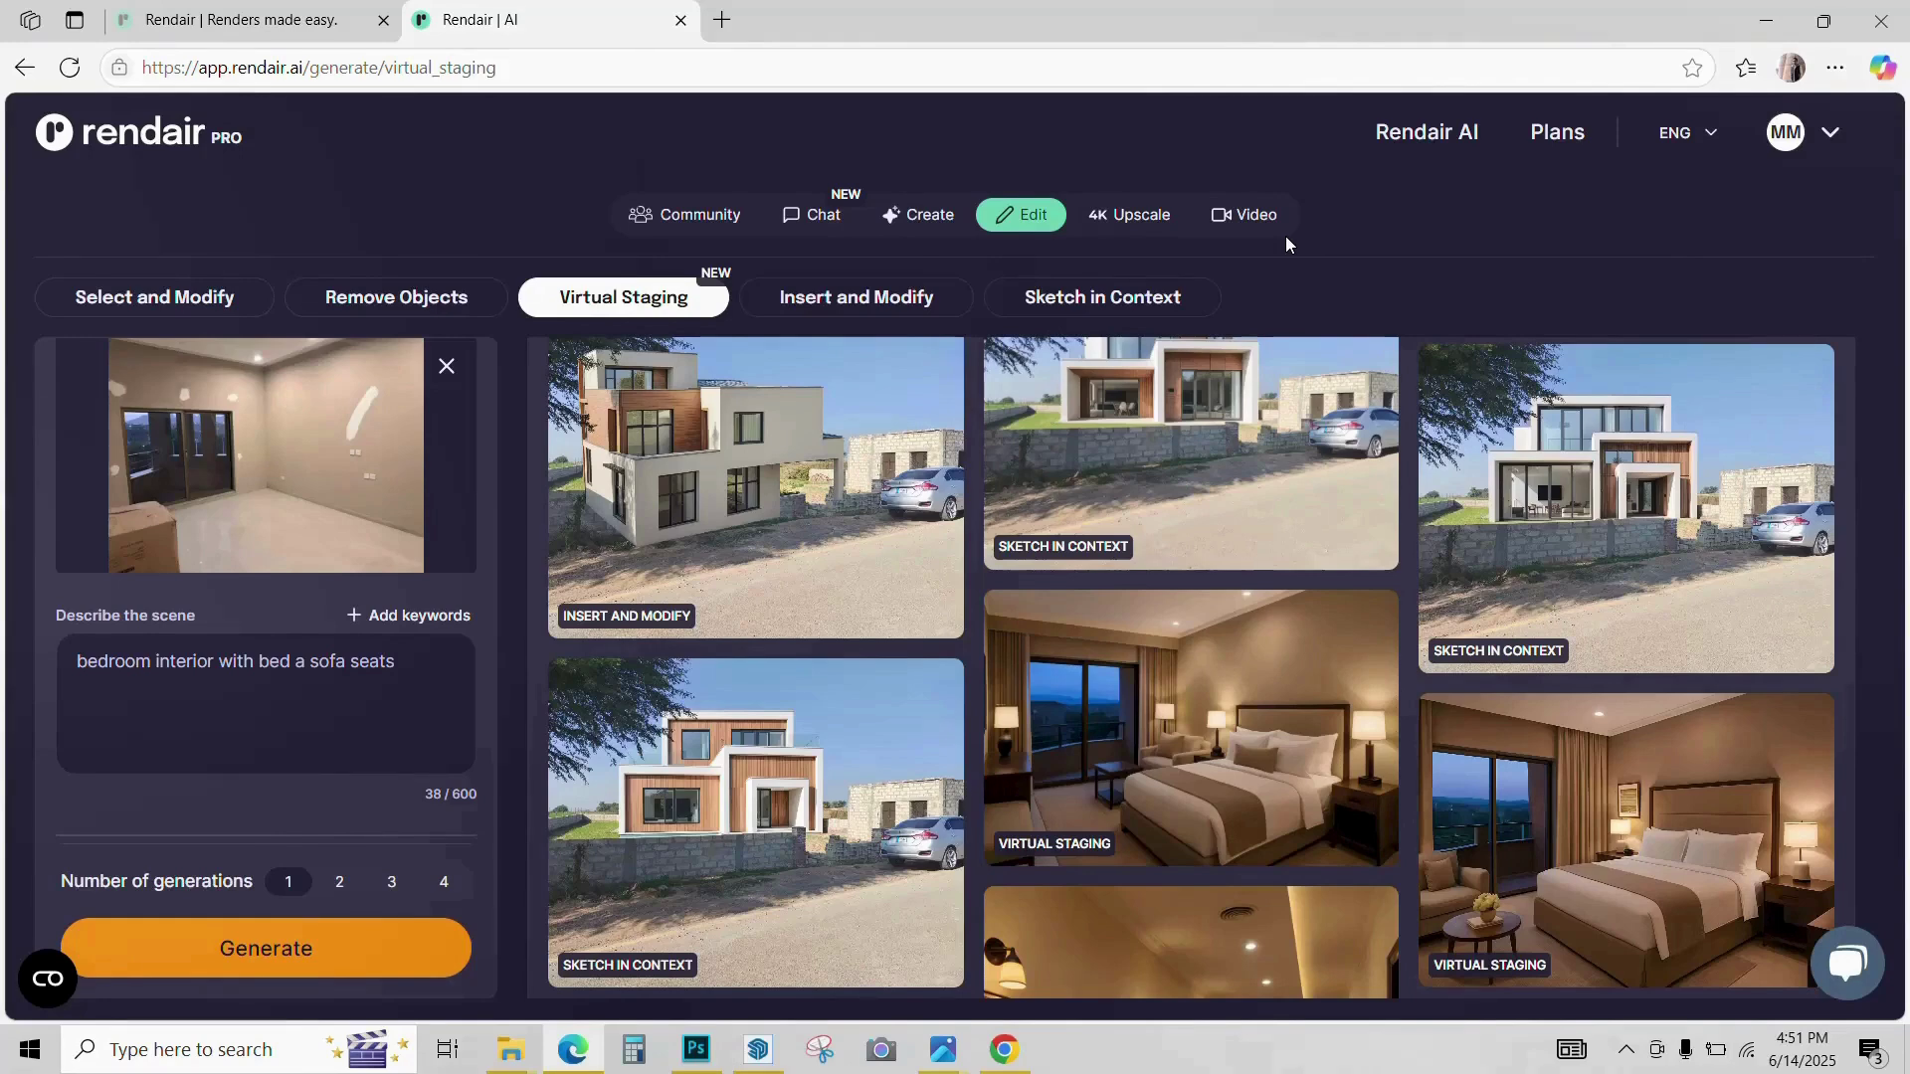
Step: Scroll through the plan cards on rendair.ai/plans, then go back to the homepage
left_click(1003, 1049)
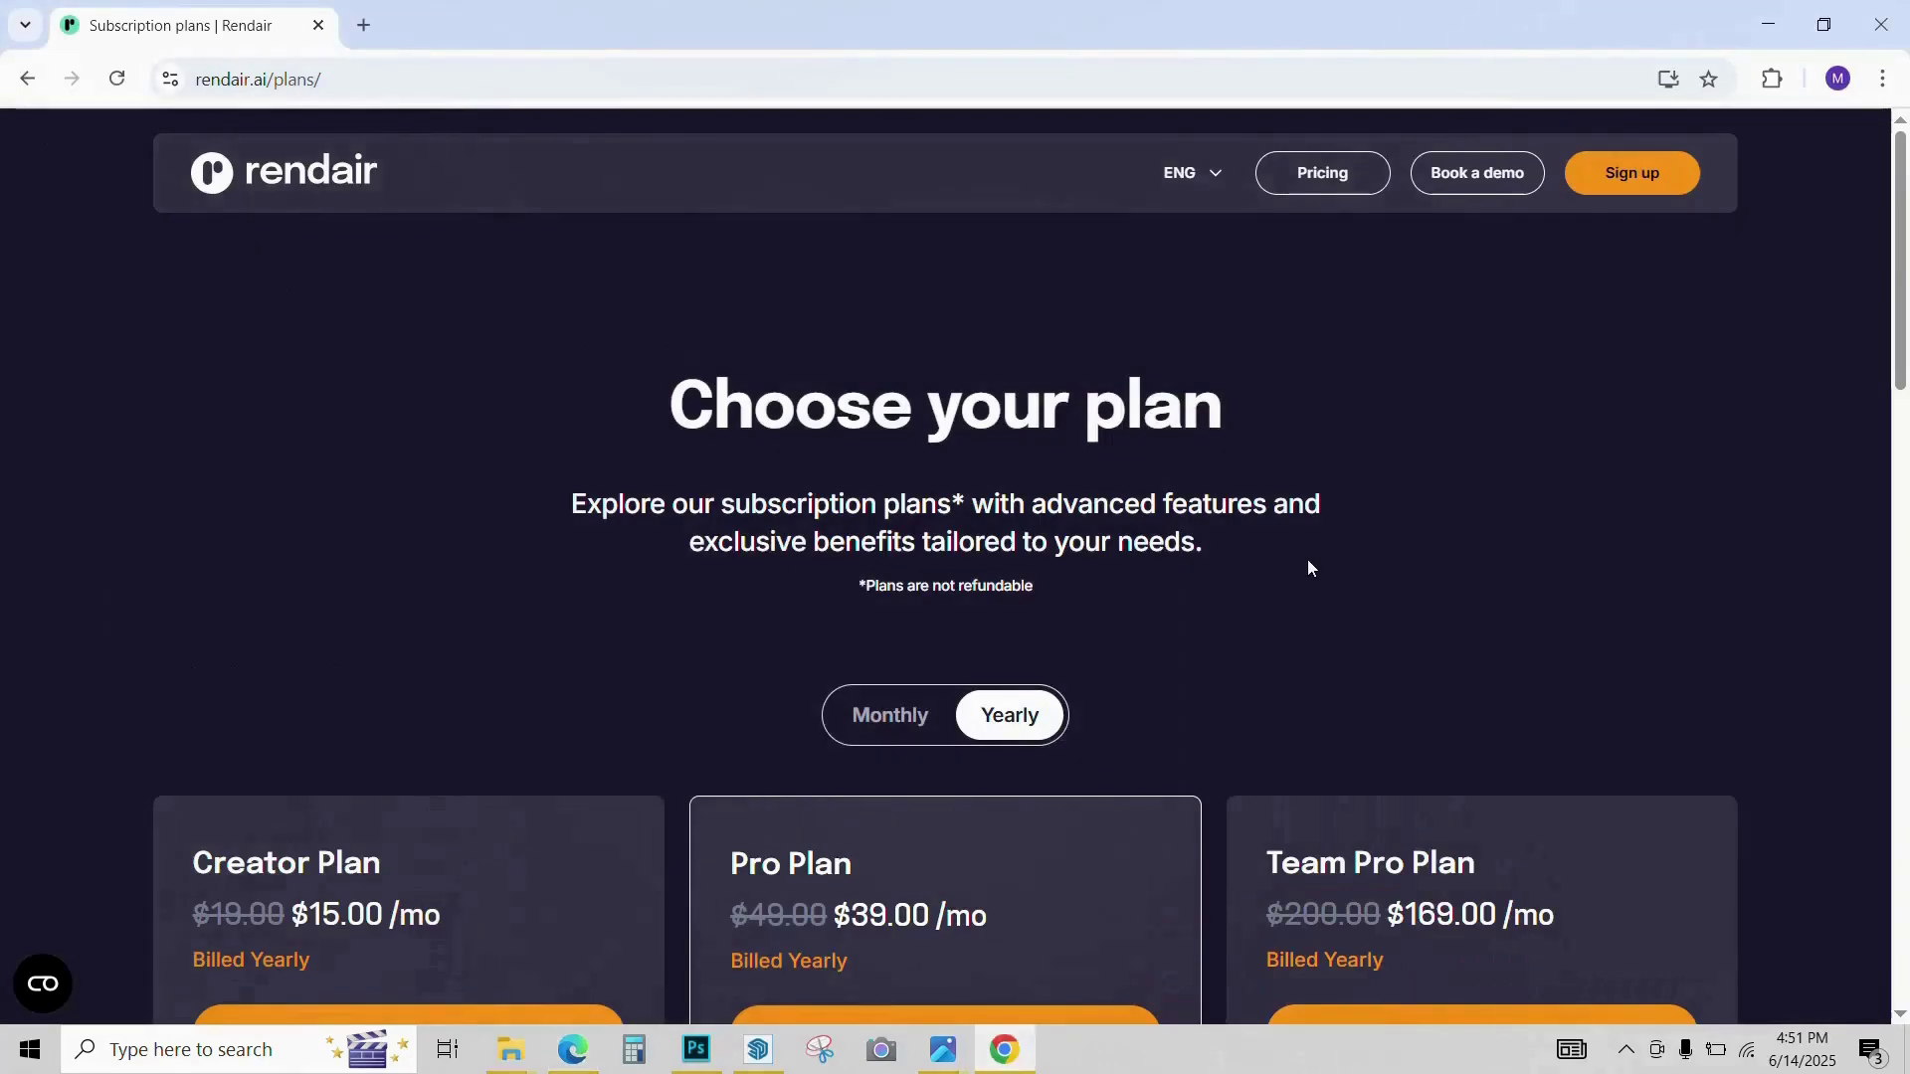
scroll(1309, 563, "down", 3)
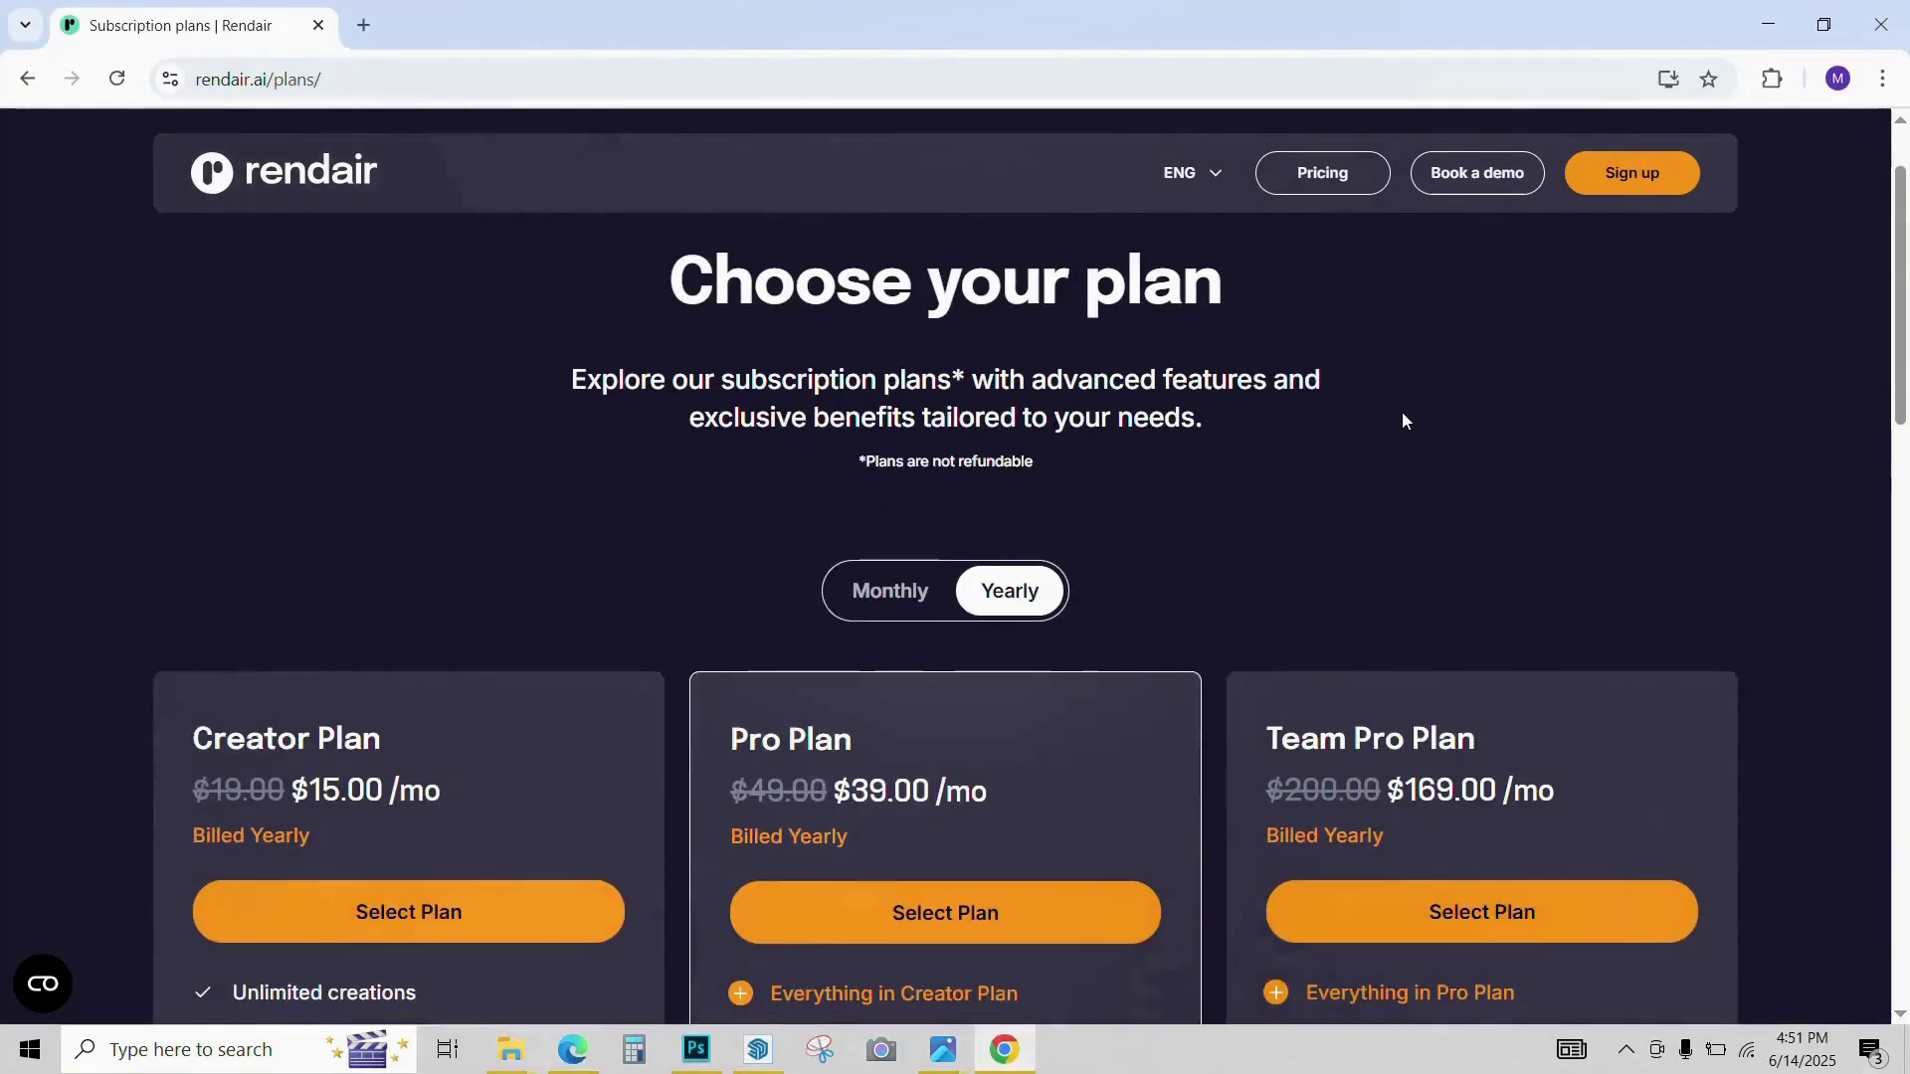
scroll(1429, 438, "down", 3)
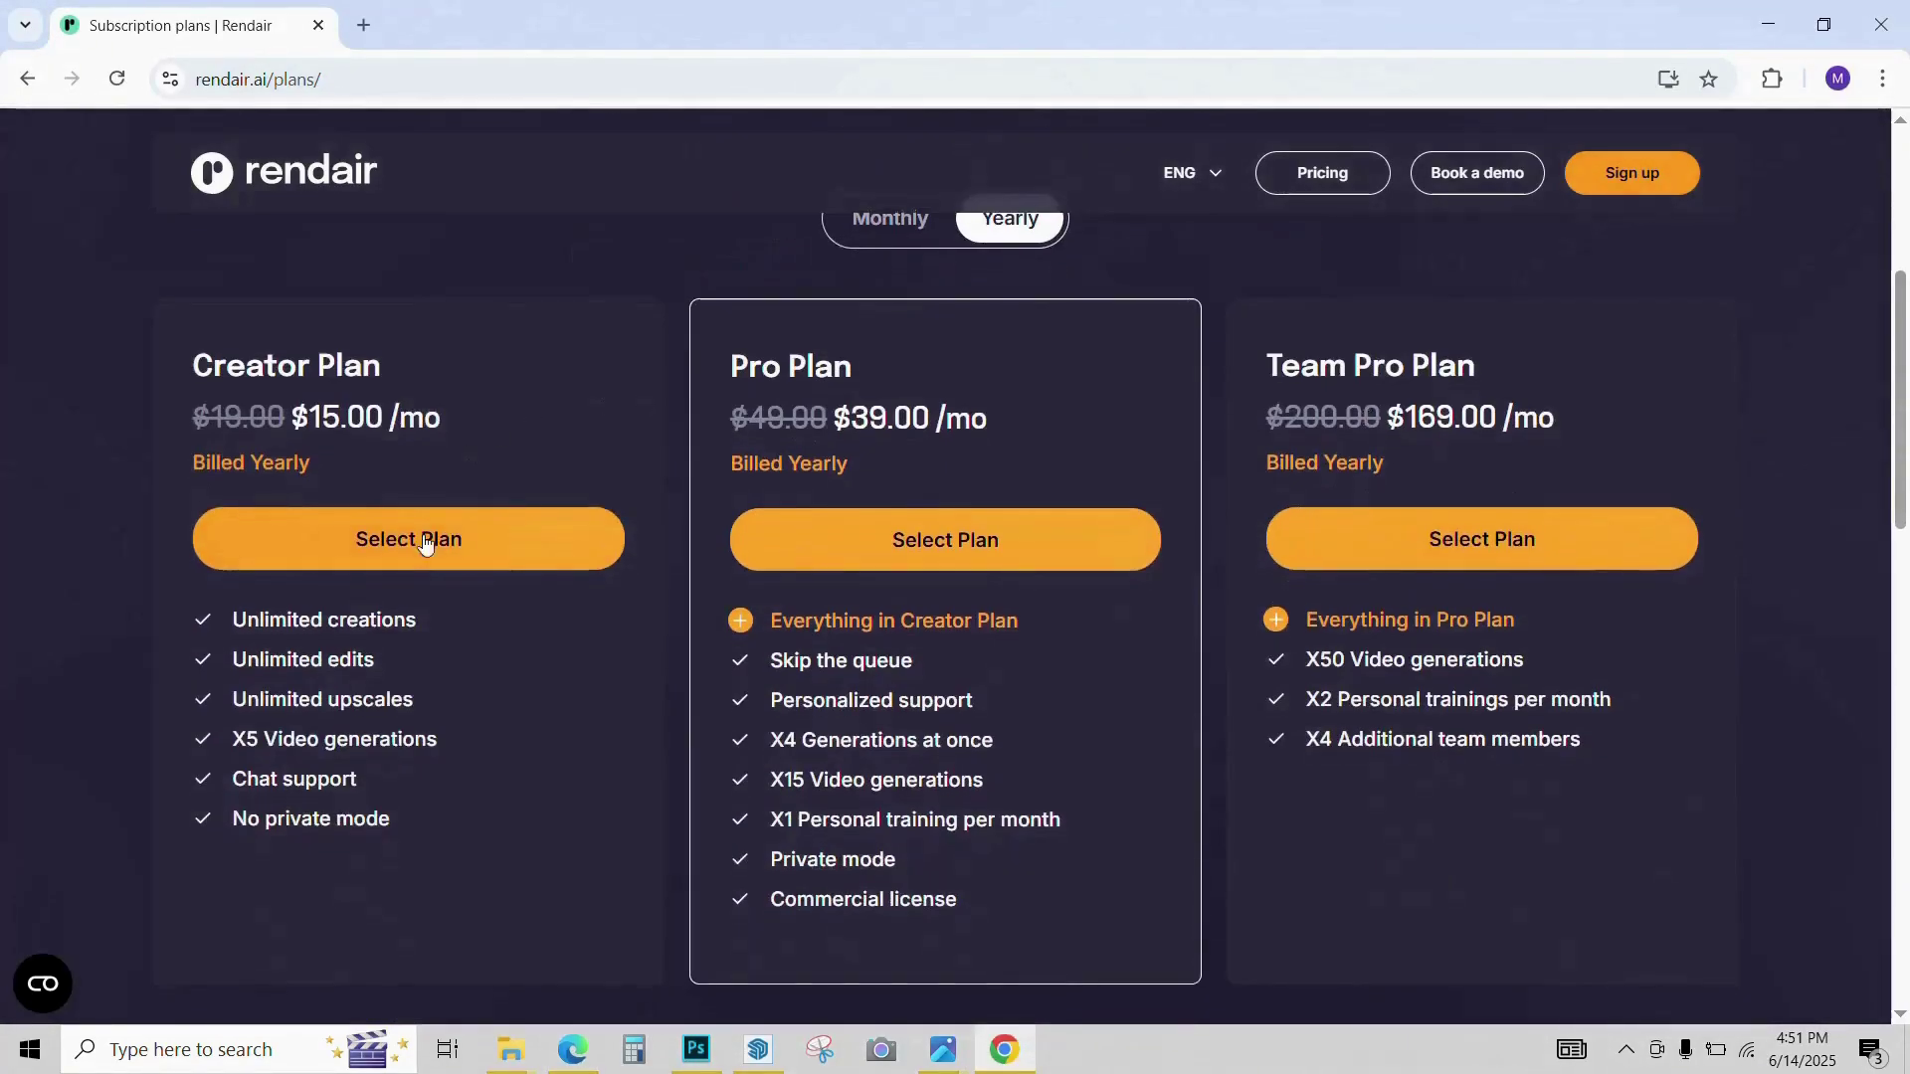
scroll(861, 390, "down", 1)
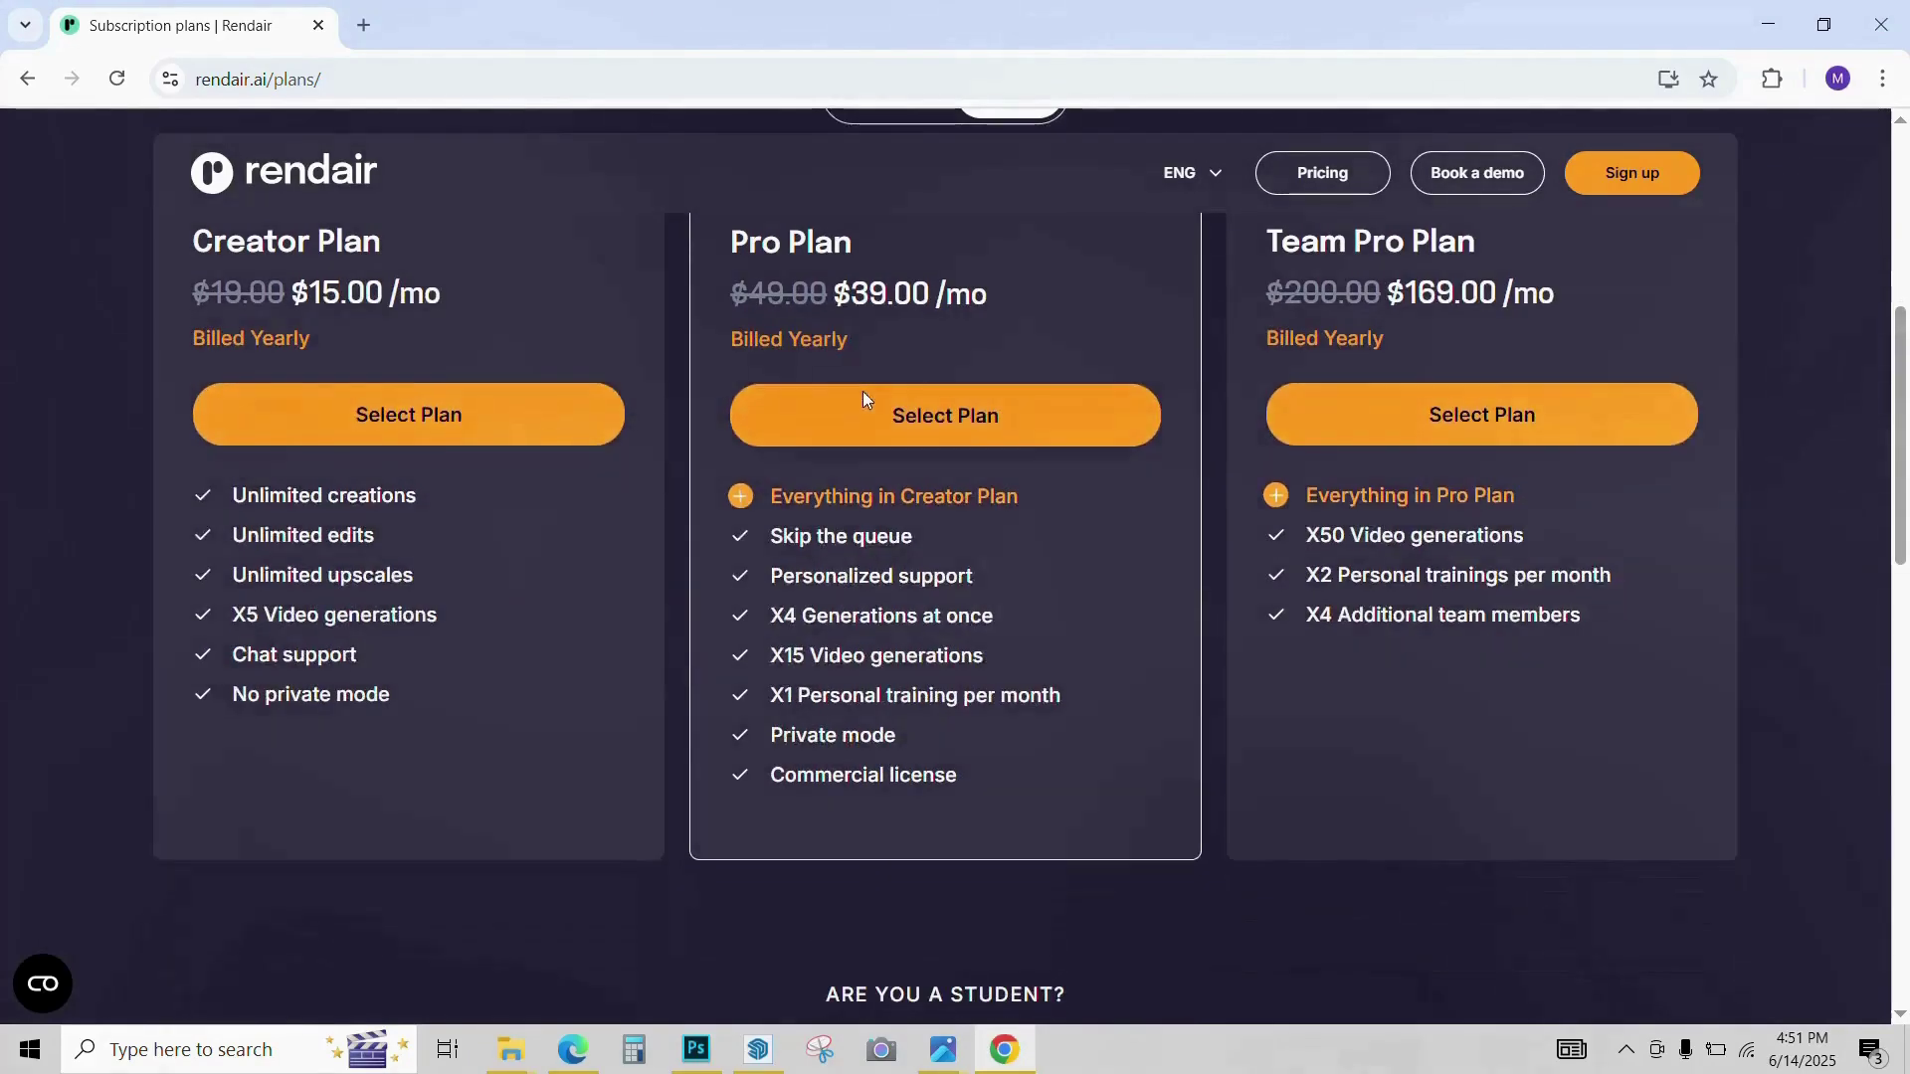
scroll(804, 497, "up", 1)
scroll(797, 542, "up", 1)
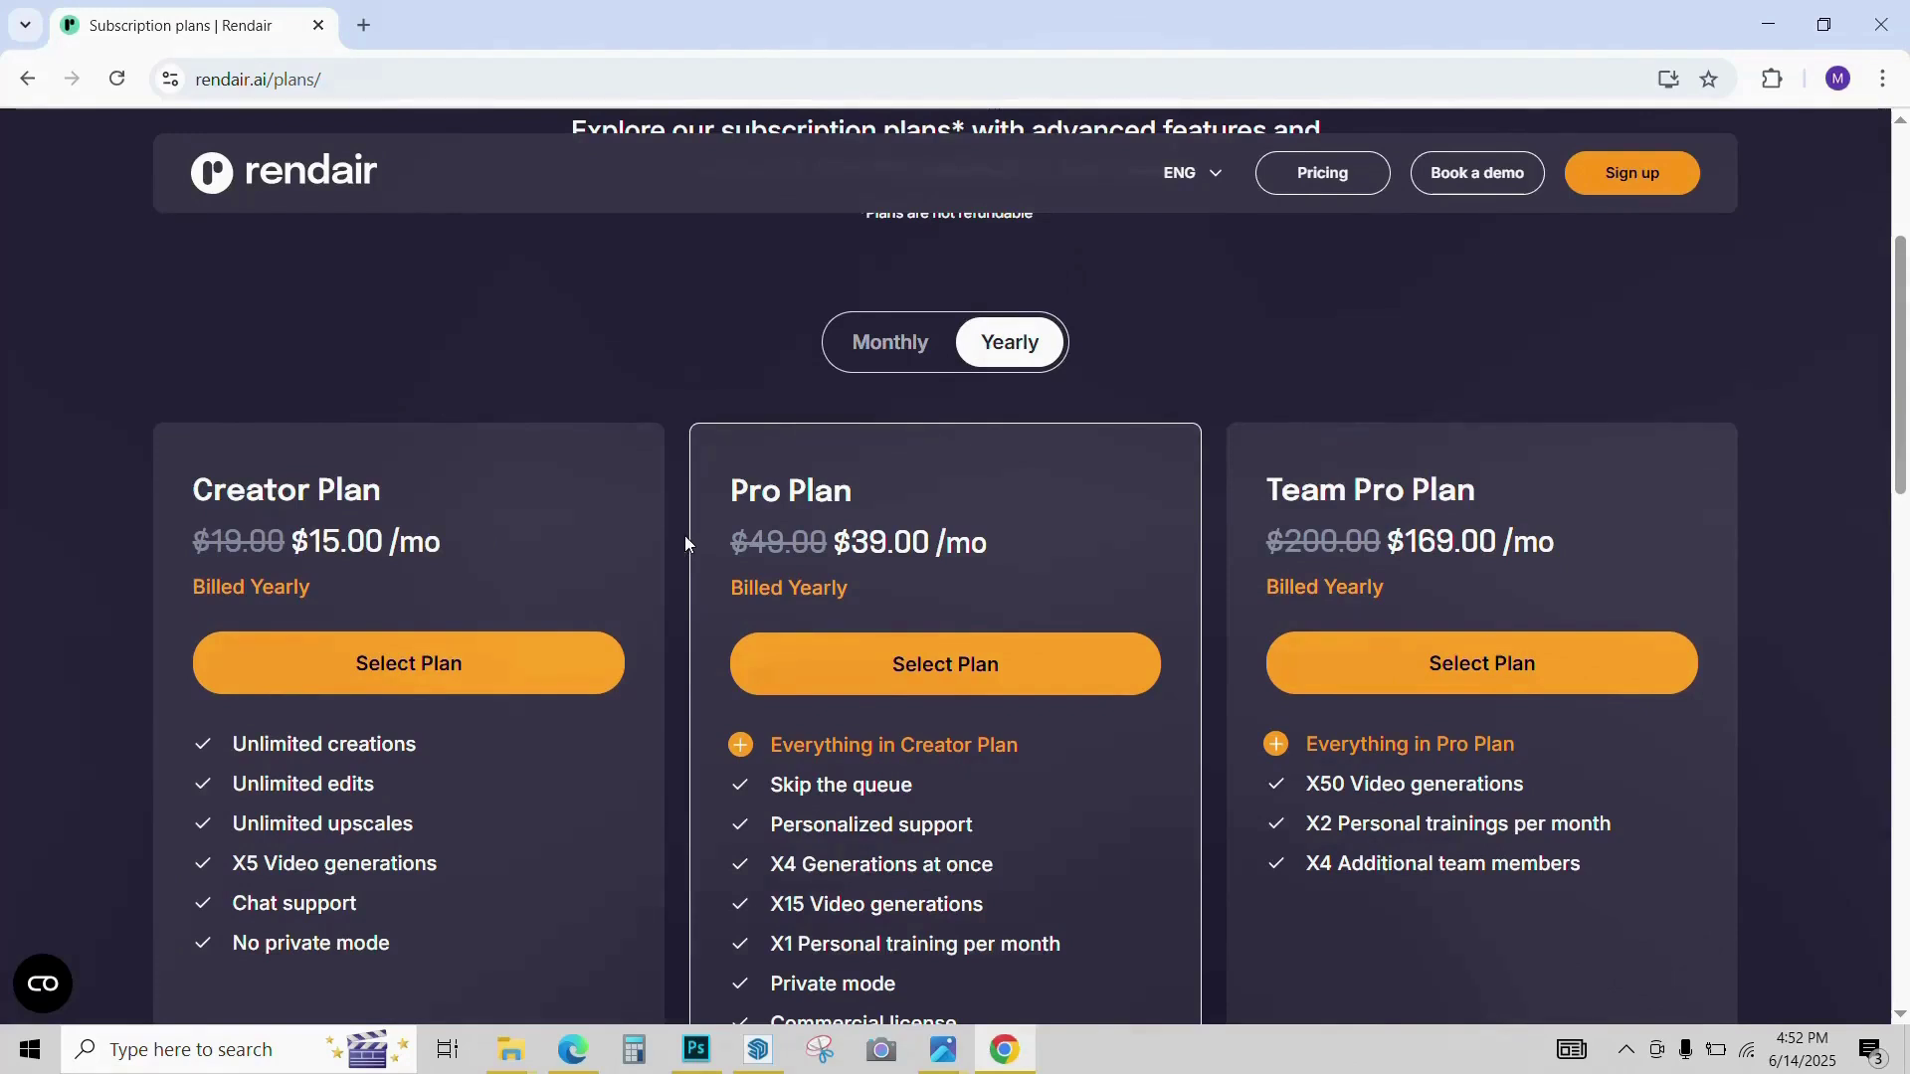
scroll(684, 543, "down", 1)
key("alt+Left")
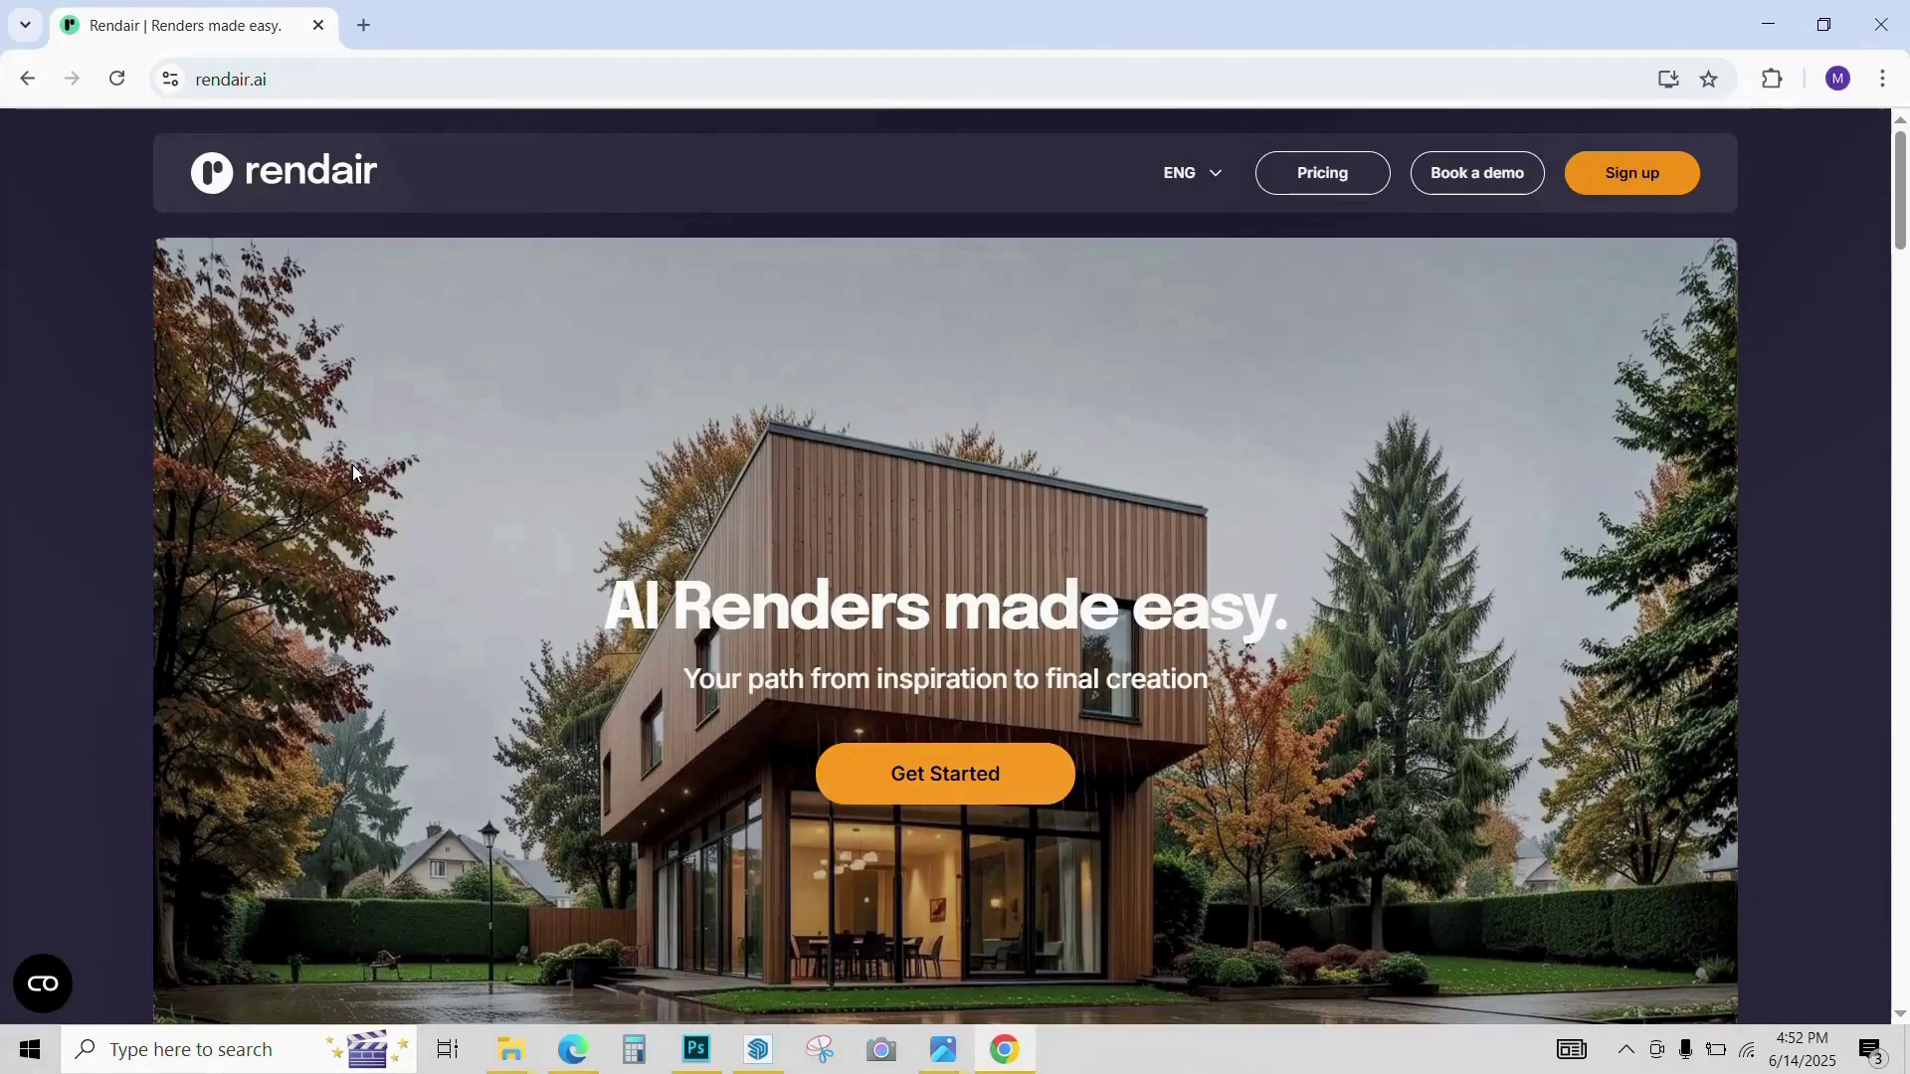